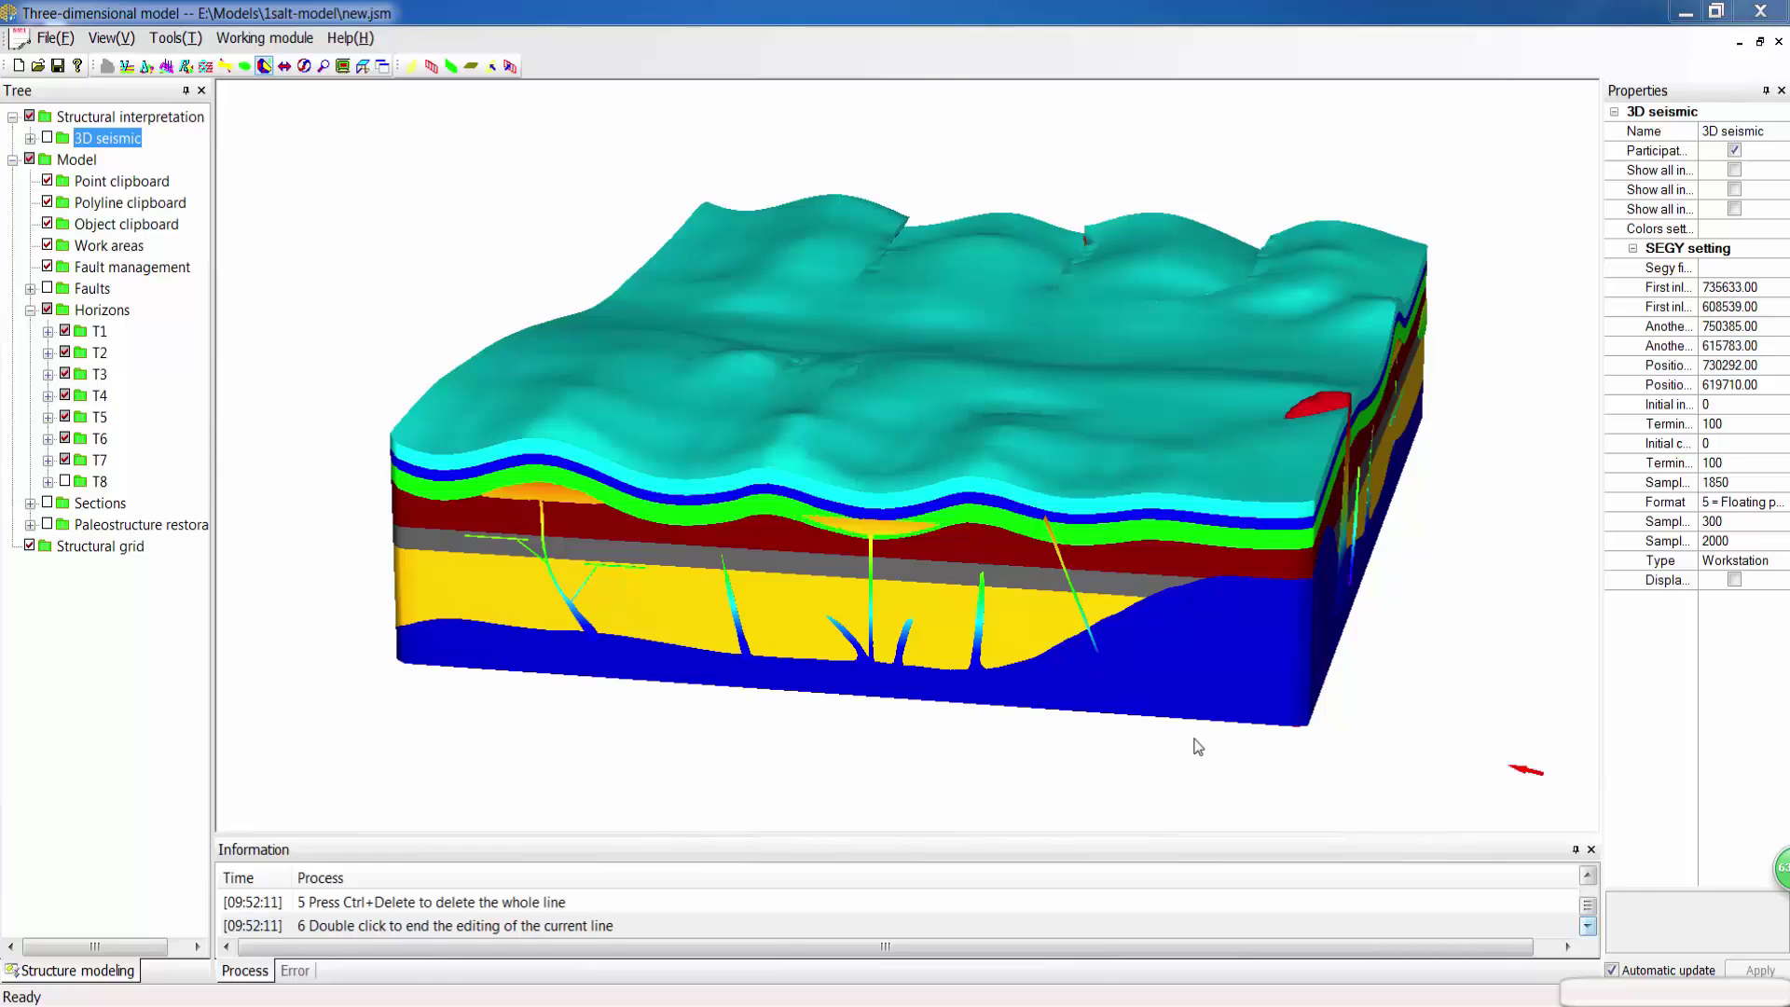
Step: Hide horizons T1 through T6 of the salt model, leaving T7 and its salt bodies displayed
{"action": "left_click_drag", "start_coordinate": [1208, 673], "coordinate": [1155, 665]}
{"action": "left_click_drag", "start_coordinate": [1263, 591], "coordinate": [890, 568]}
{"action": "left_click_drag", "start_coordinate": [1066, 567], "coordinate": [873, 565]}
{"action": "left_click_drag", "start_coordinate": [1198, 561], "coordinate": [1085, 586]}
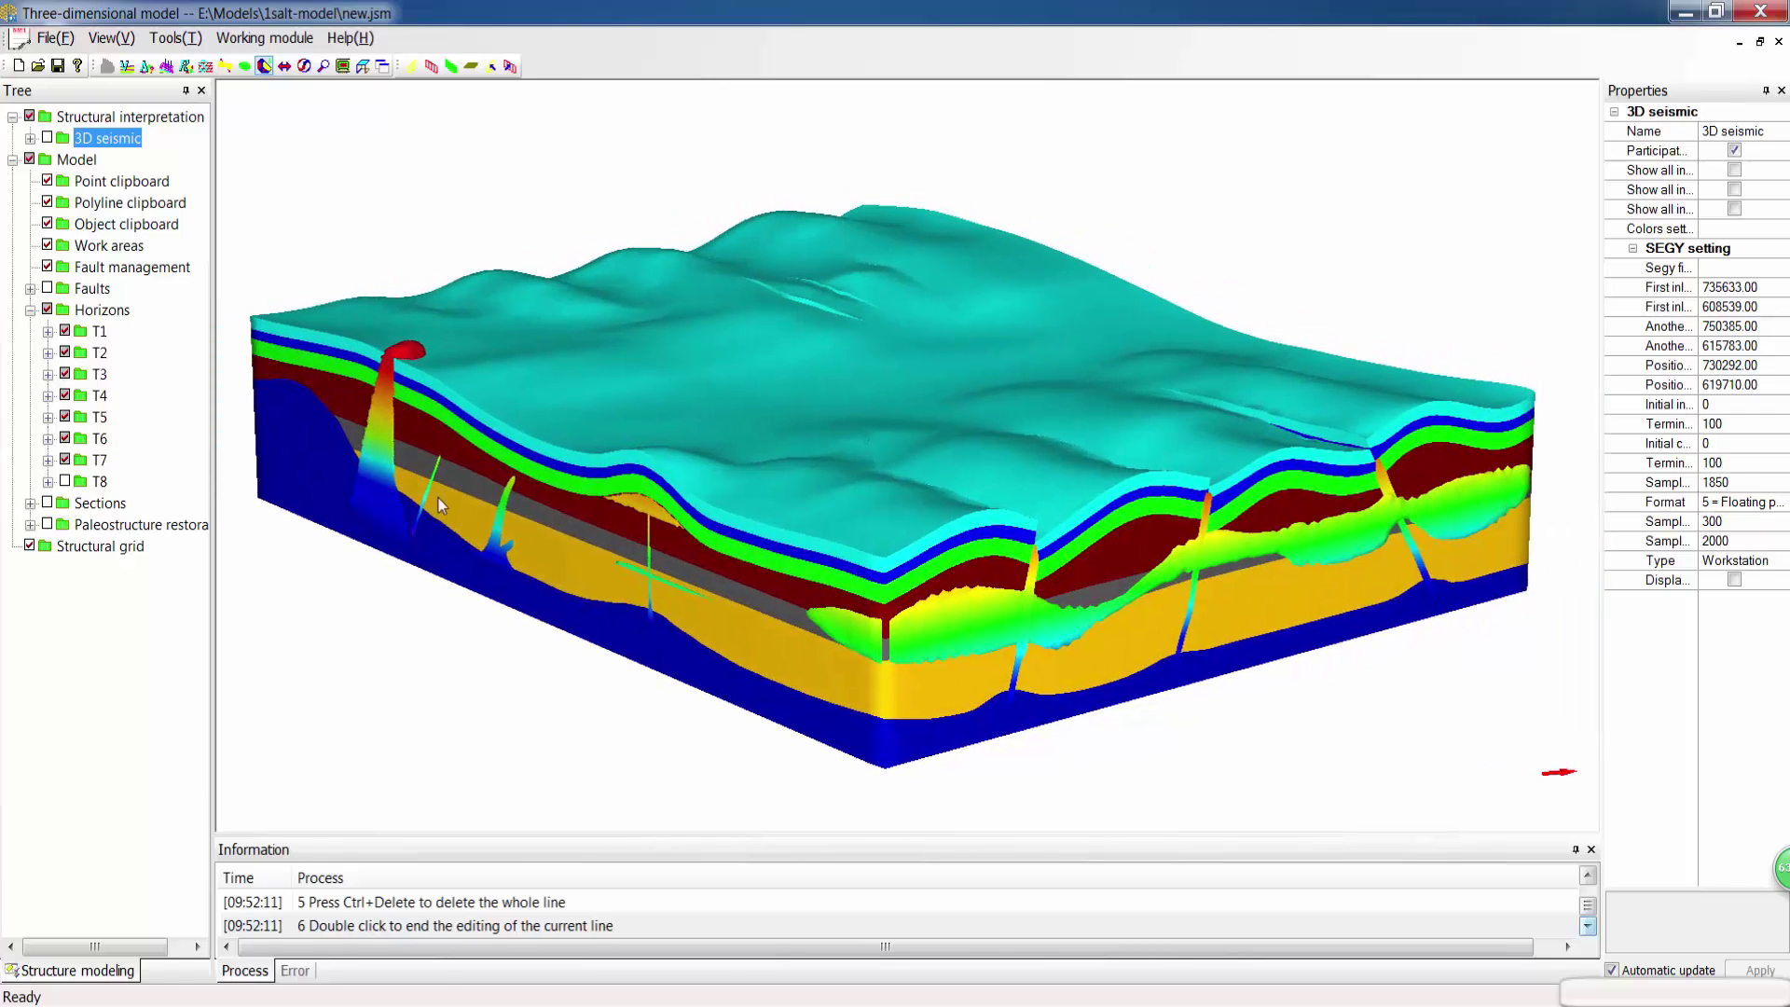
{"action": "left_click", "coordinate": [64, 332]}
{"action": "left_click", "coordinate": [65, 353]}
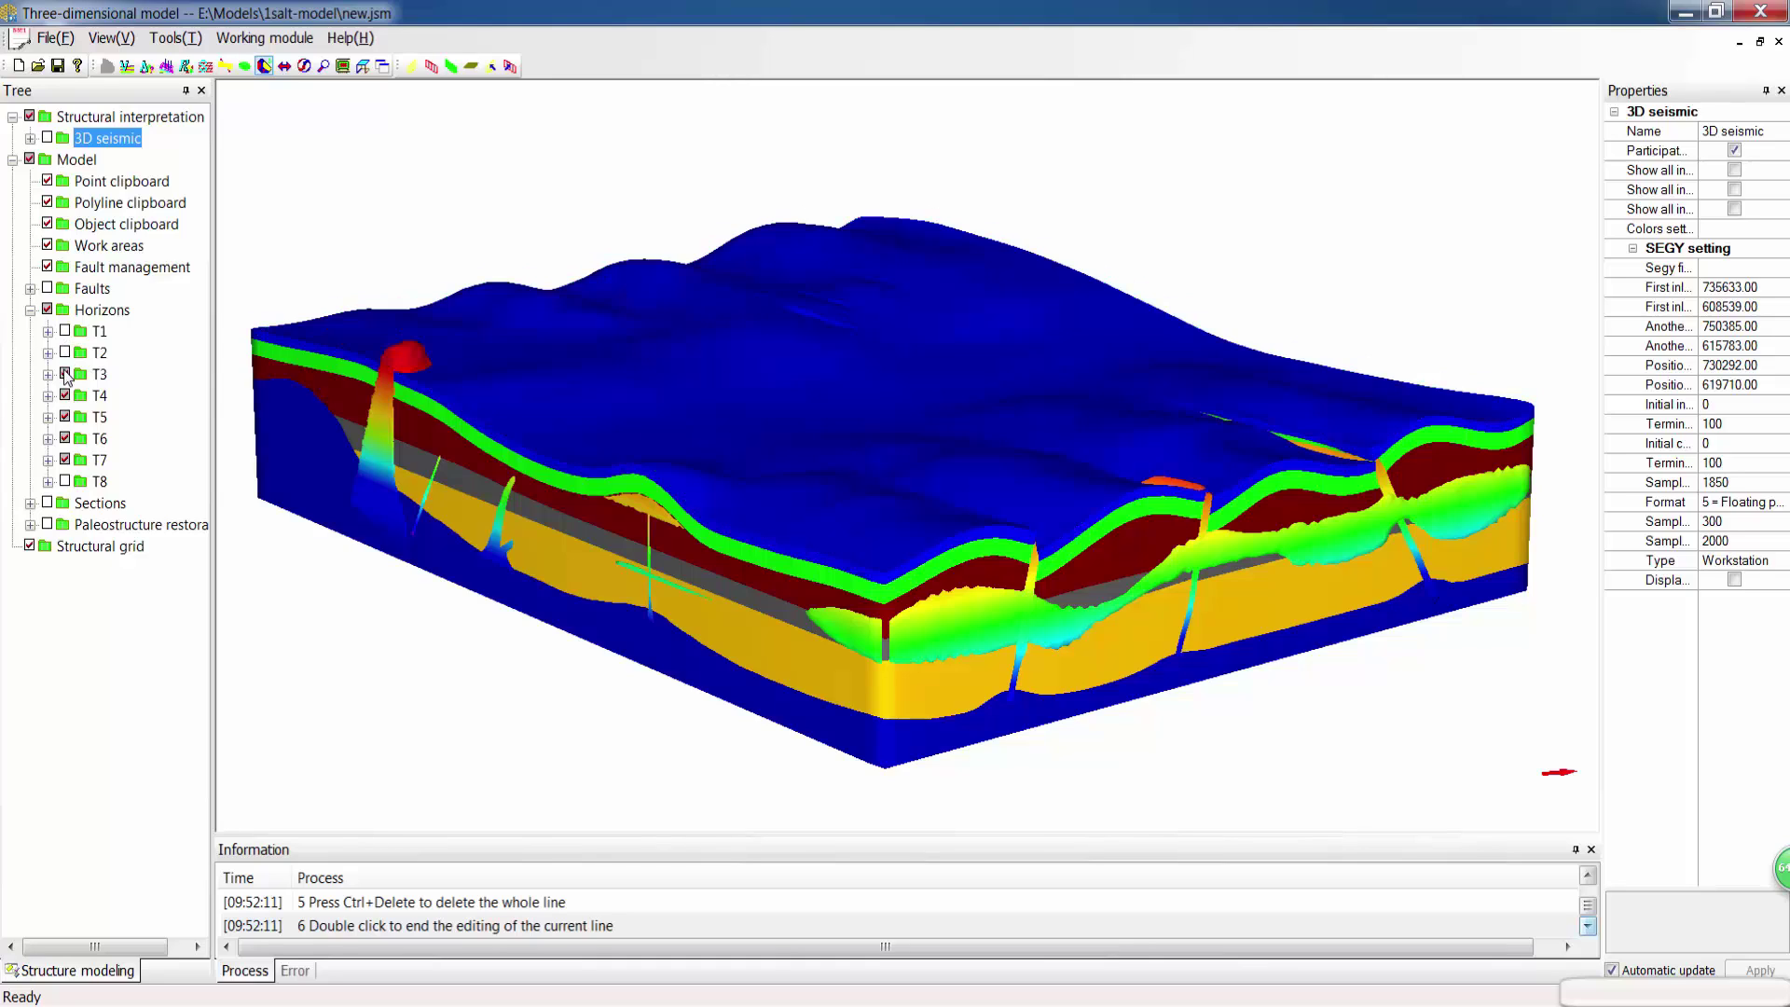
{"action": "left_click", "coordinate": [65, 374]}
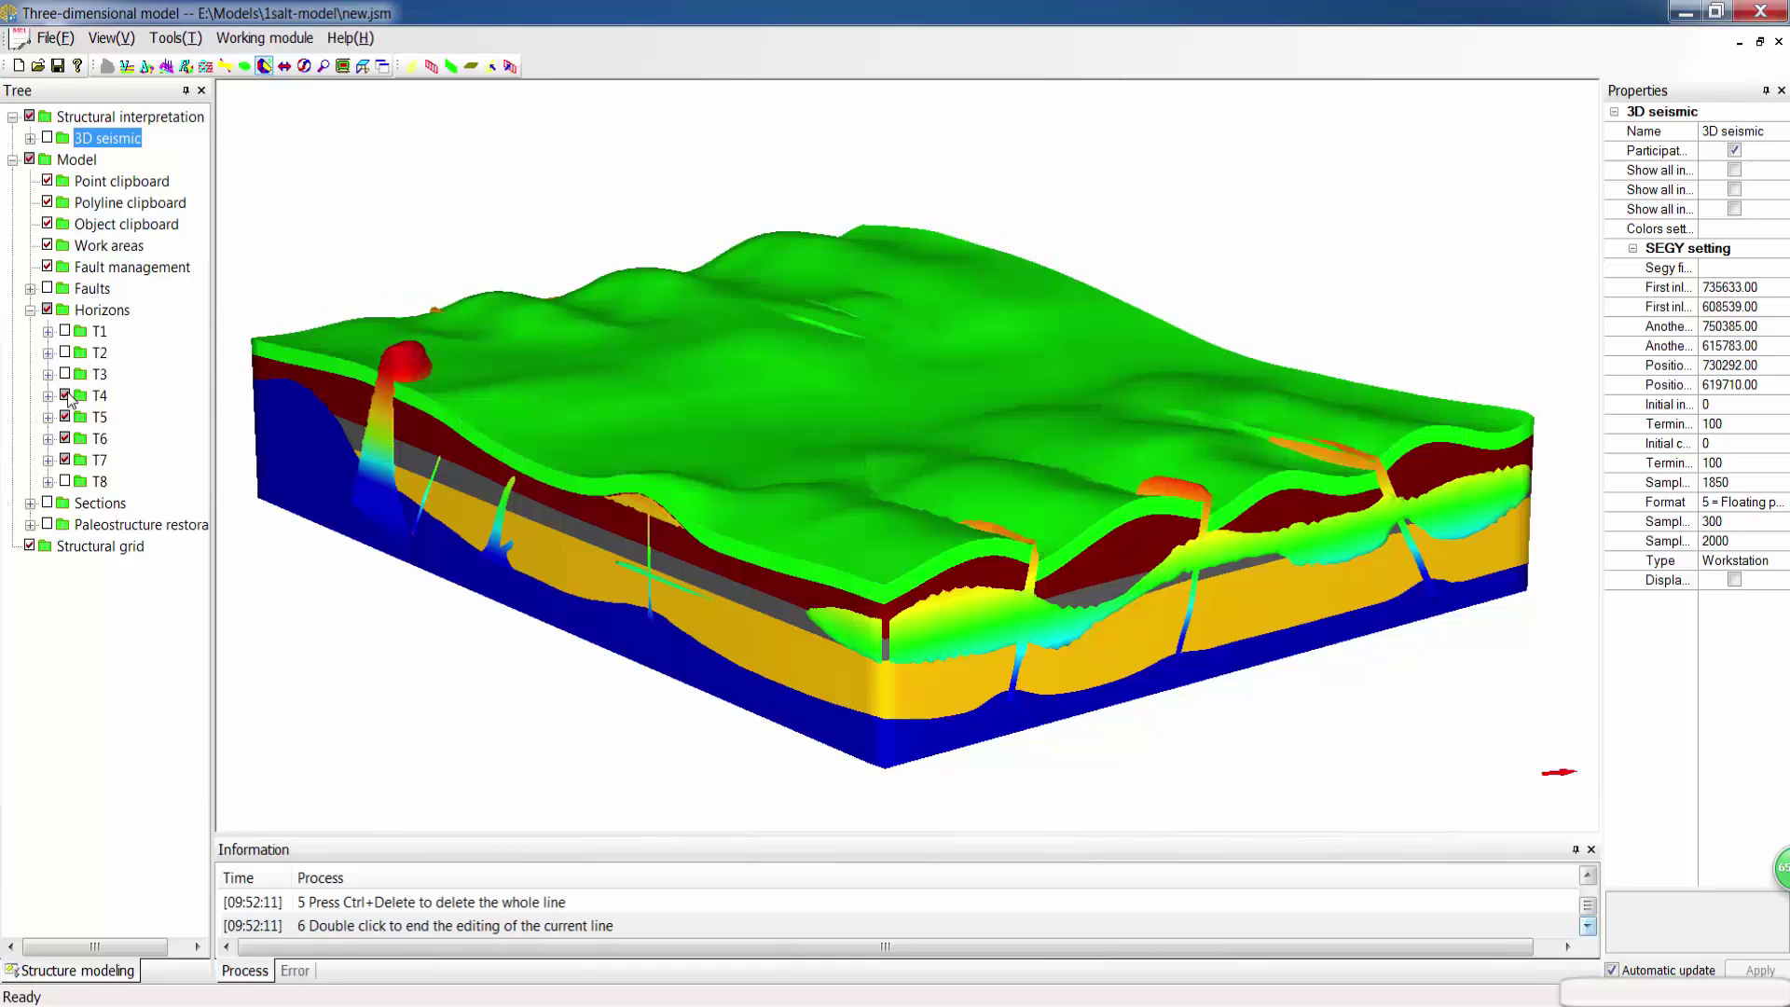
{"action": "left_click", "coordinate": [65, 395]}
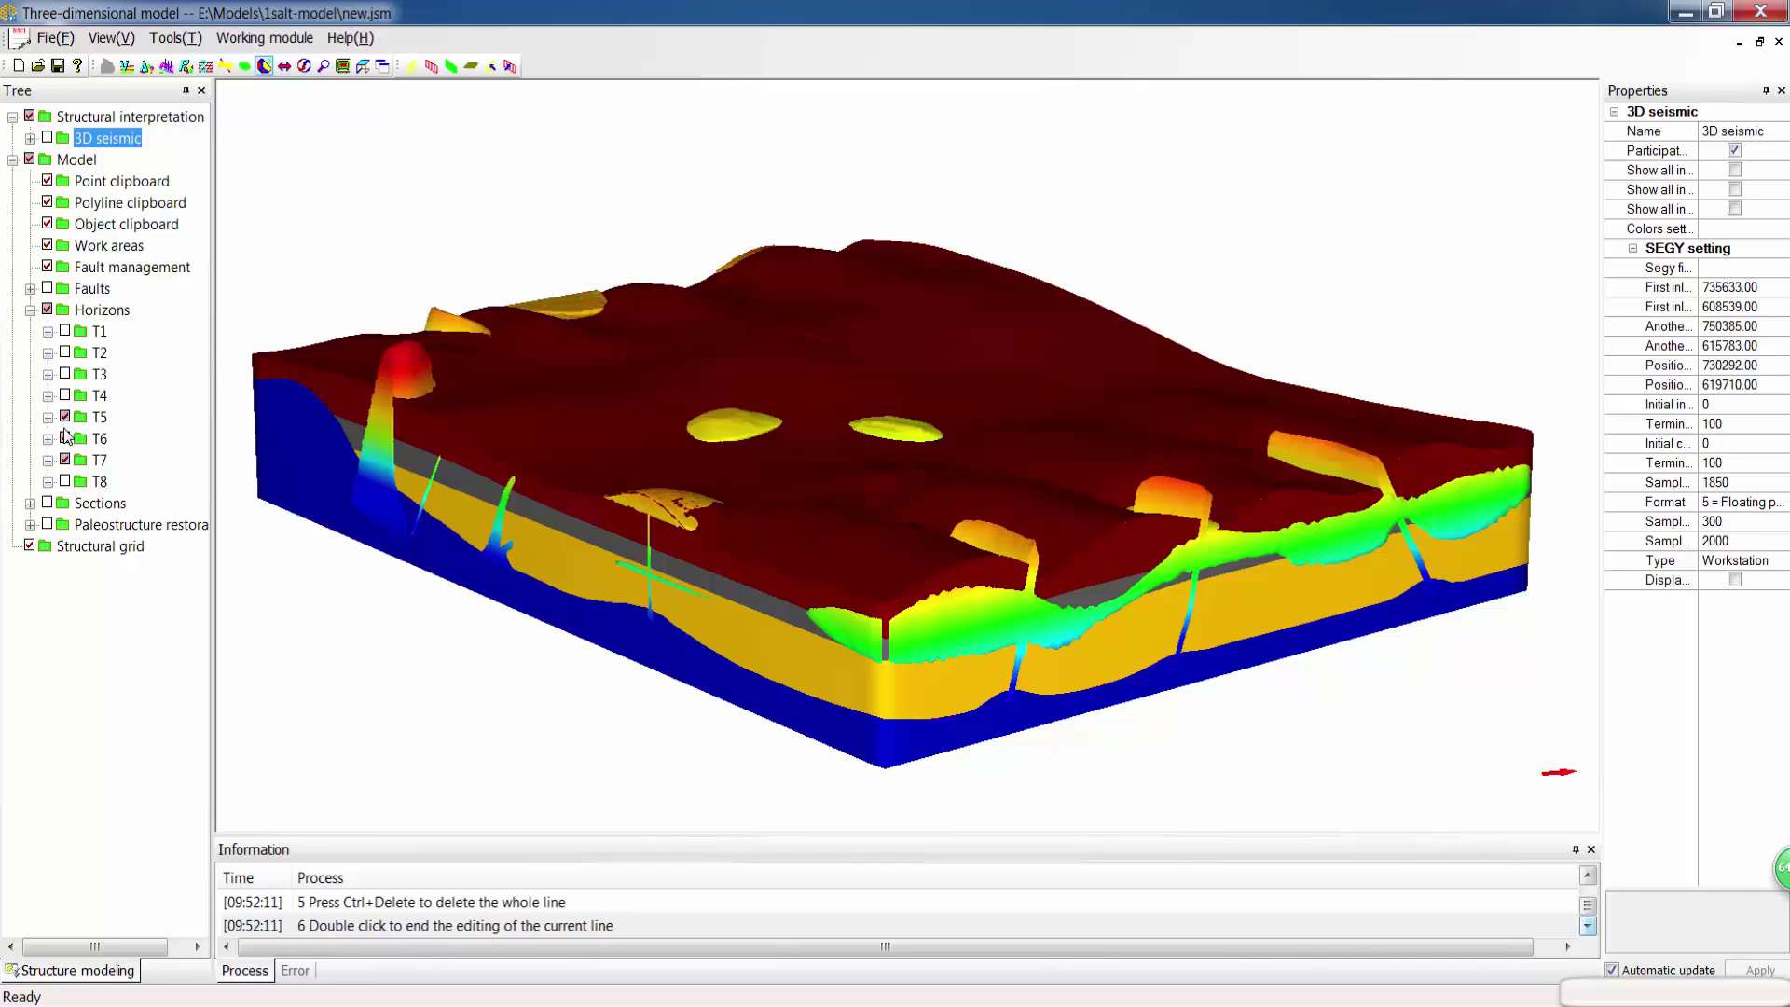
{"action": "left_click", "coordinate": [65, 417]}
{"action": "left_click", "coordinate": [66, 438]}
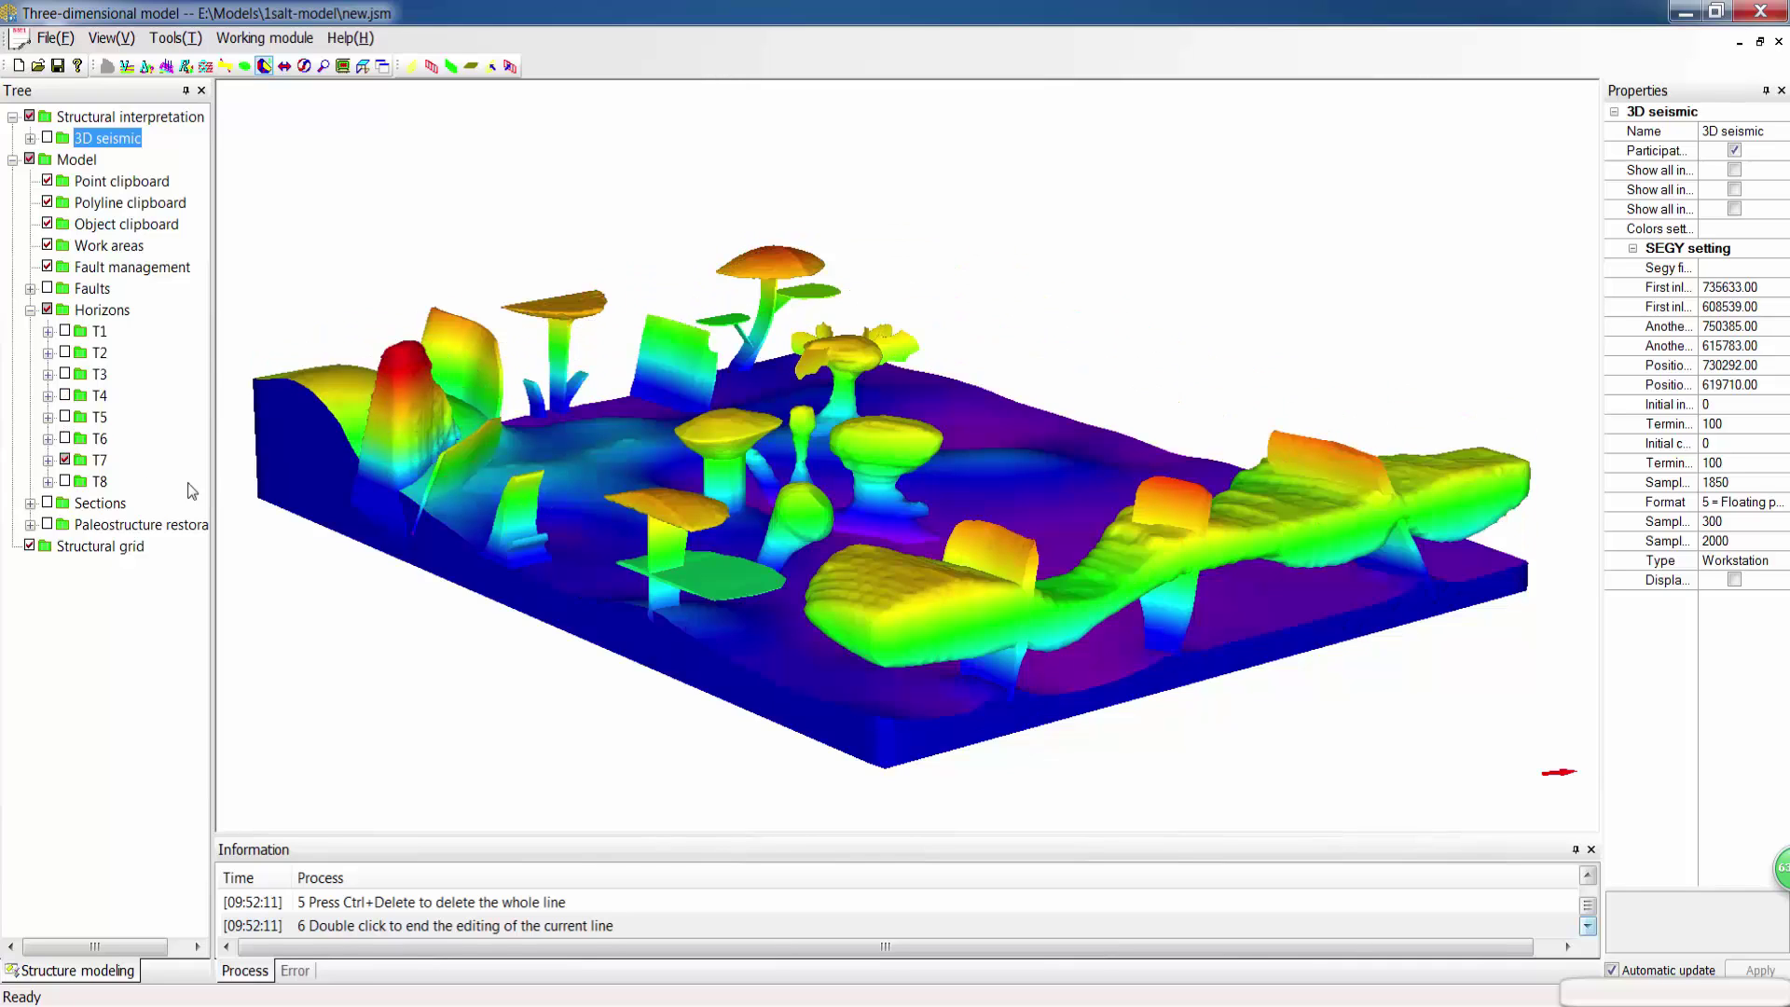
Step: Display the faults together with horizon T7 to check how they cut the salt bodies, and hide them again
{"action": "mouse_move", "coordinate": [933, 583]}
{"action": "left_mouse_down"}
{"action": "mouse_move", "coordinate": [953, 558]}
{"action": "mouse_move", "coordinate": [960, 612]}
{"action": "mouse_move", "coordinate": [919, 601]}
{"action": "left_mouse_up"}
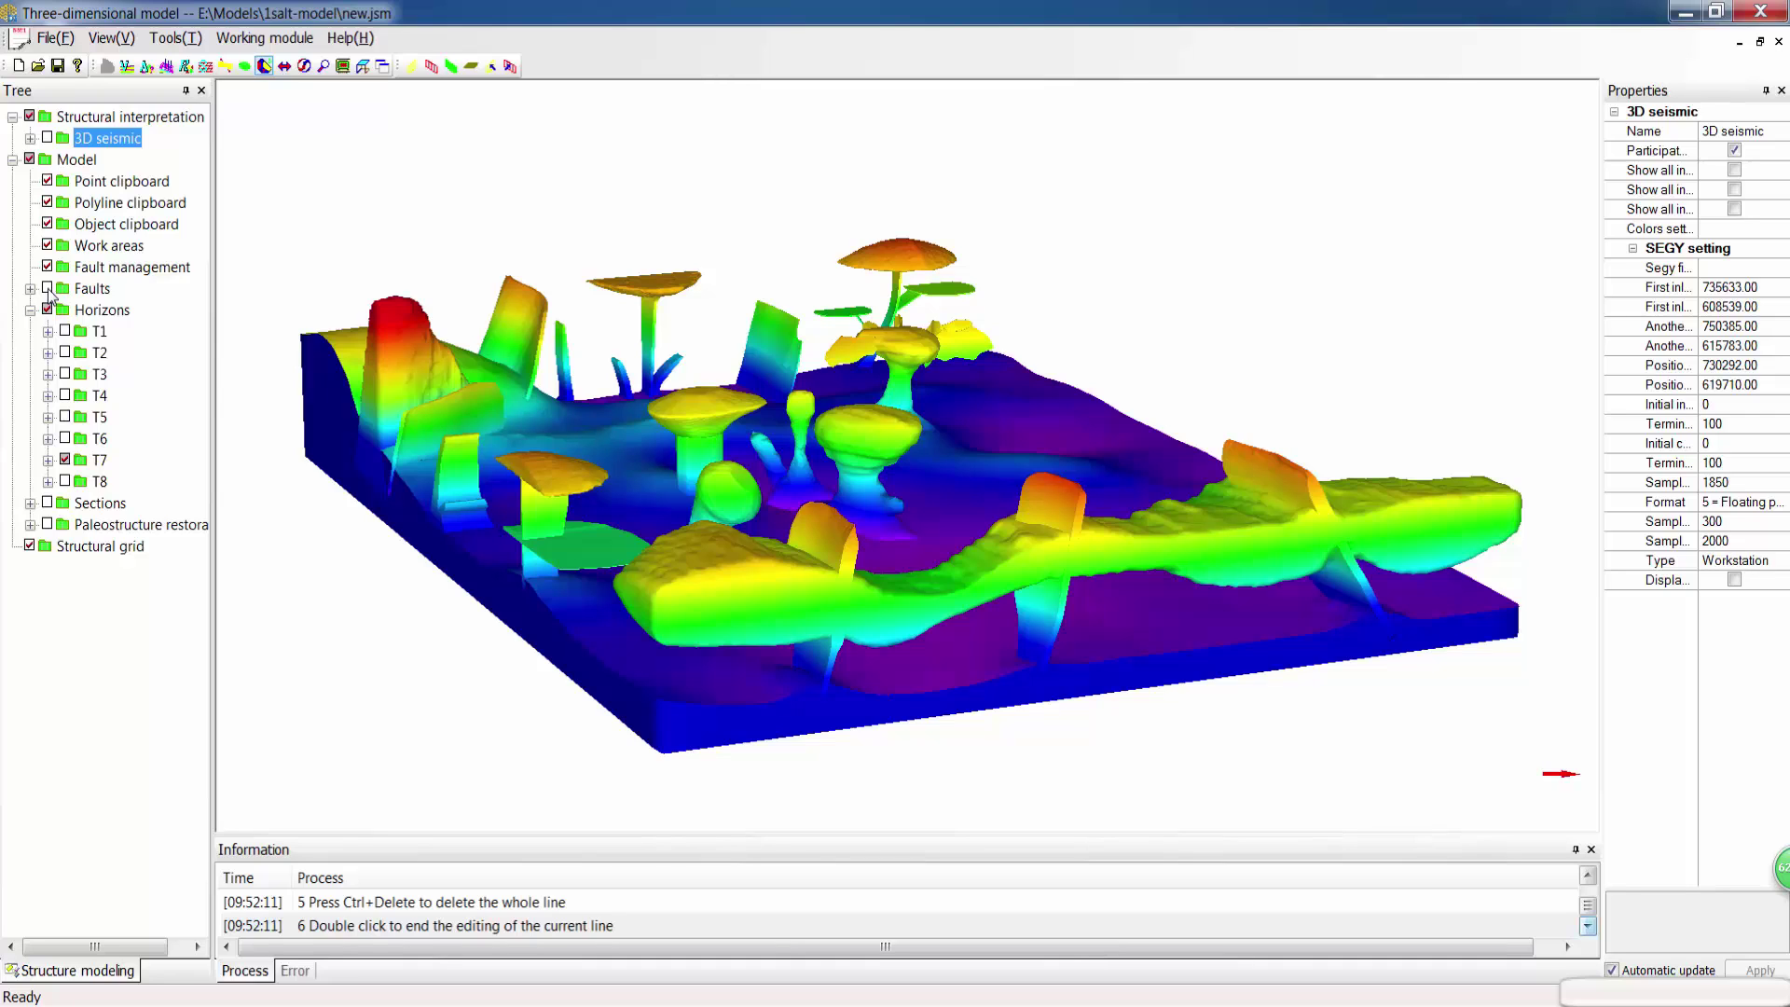
{"action": "left_click", "coordinate": [47, 288]}
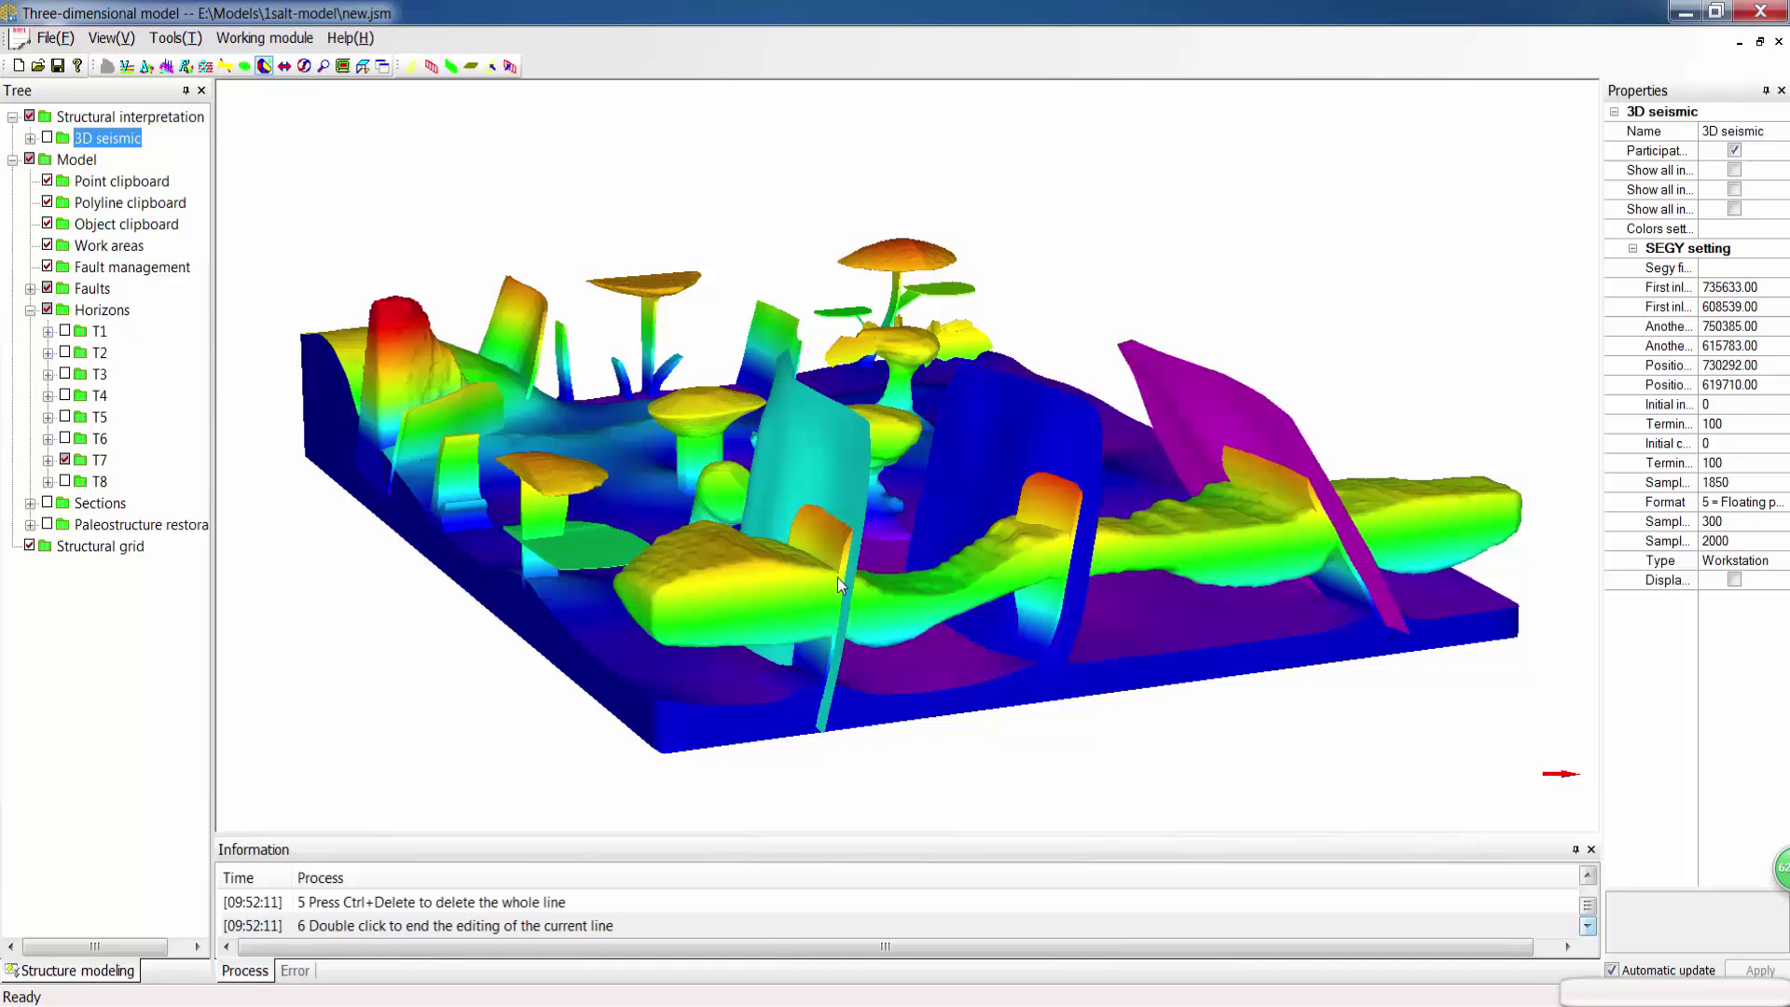
{"action": "left_click_drag", "start_coordinate": [956, 571], "coordinate": [922, 565]}
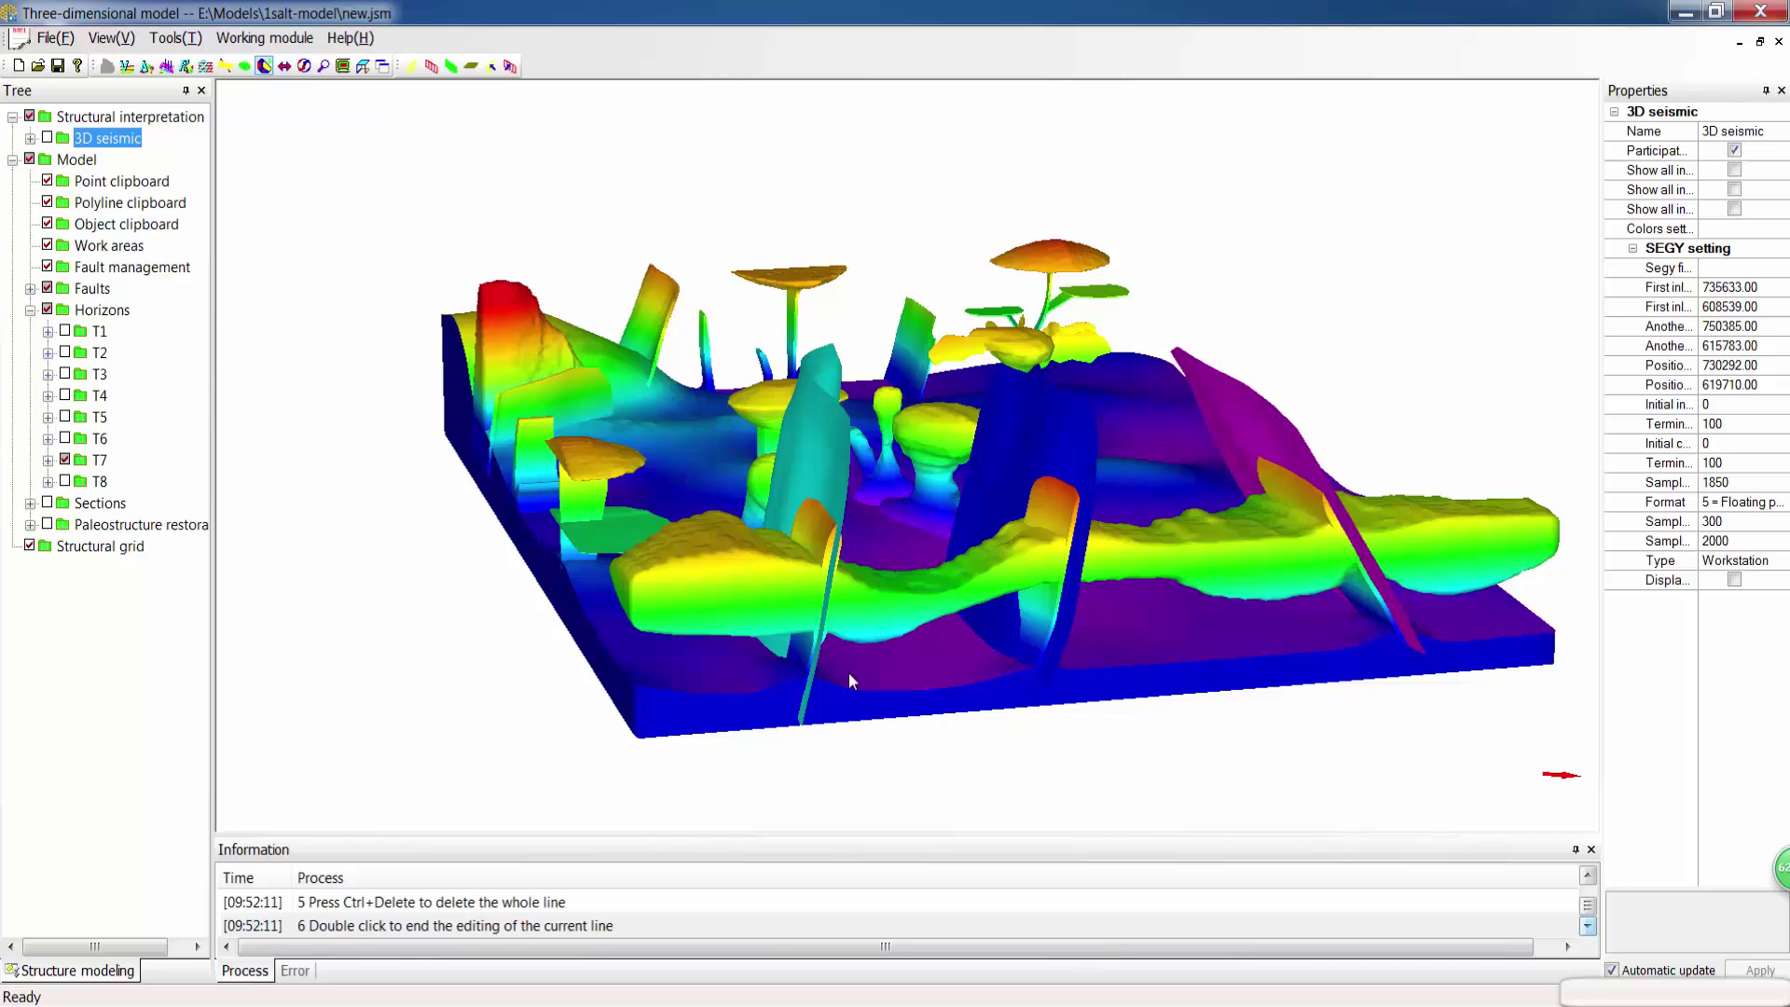
{"action": "left_click", "coordinate": [48, 289]}
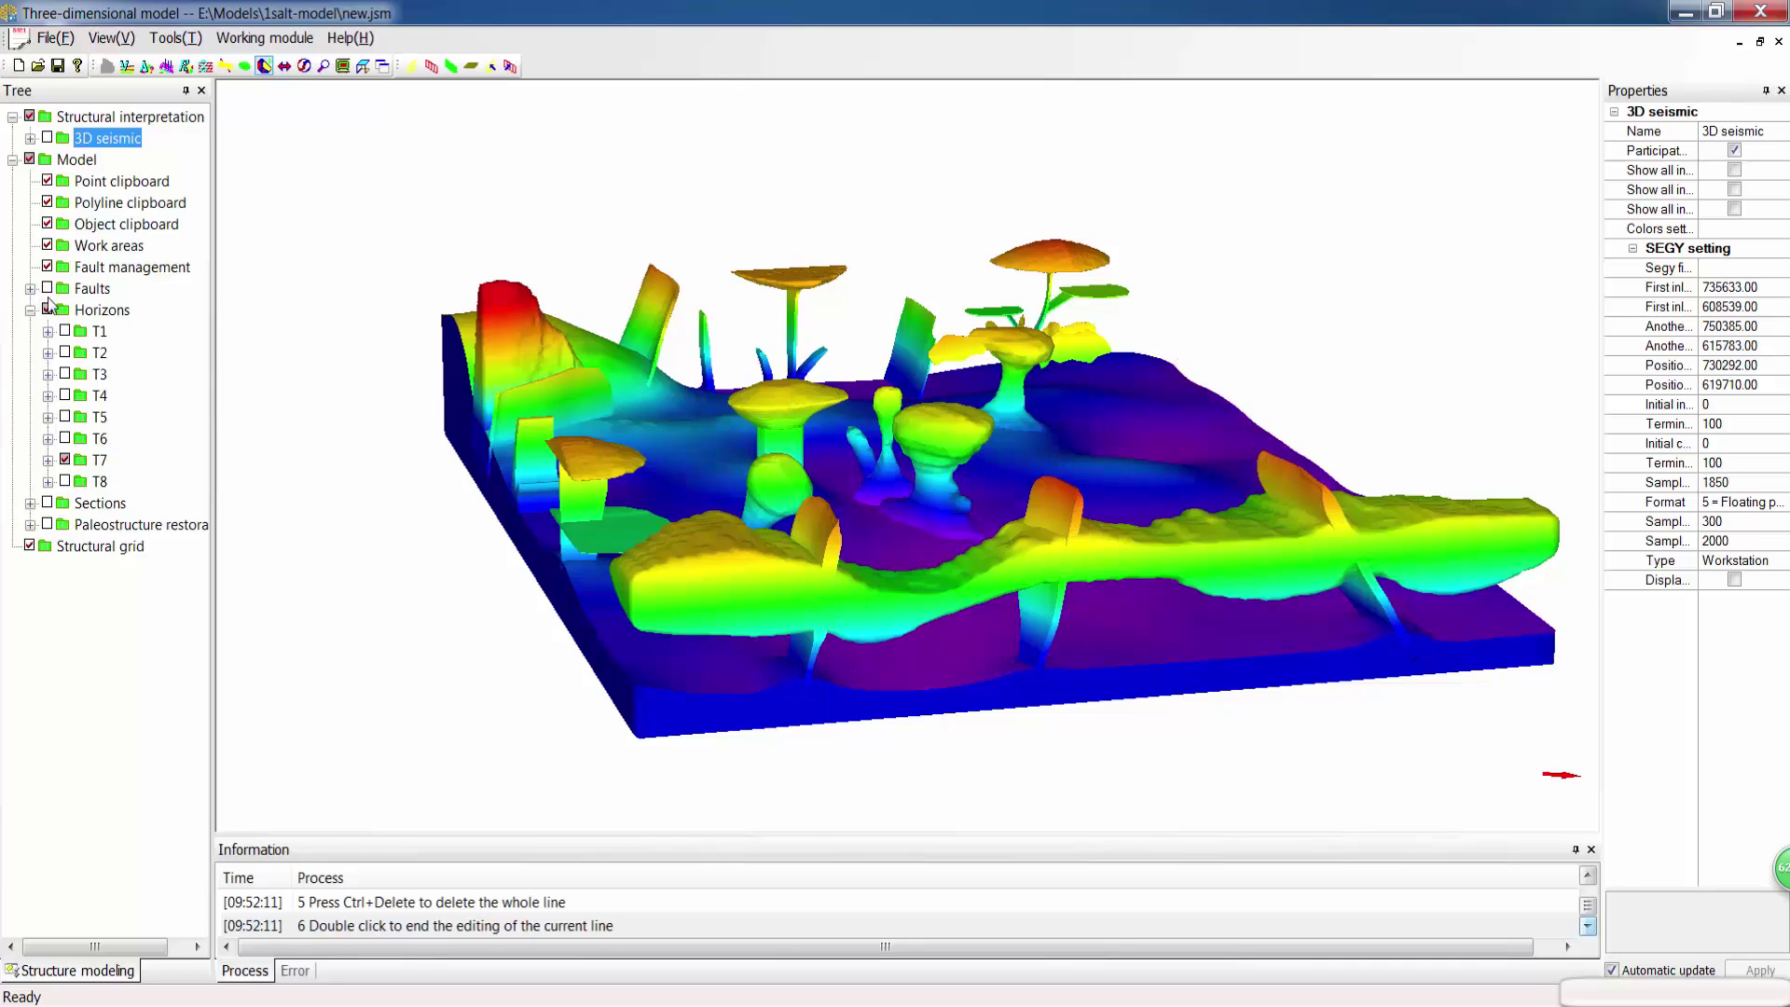
Step: Take a close look at the salt bodies on horizon T7 and display the sections alongside them
{"action": "left_click_drag", "start_coordinate": [668, 245], "coordinate": [1480, 694]}
{"action": "left_click_drag", "start_coordinate": [699, 554], "coordinate": [1079, 555]}
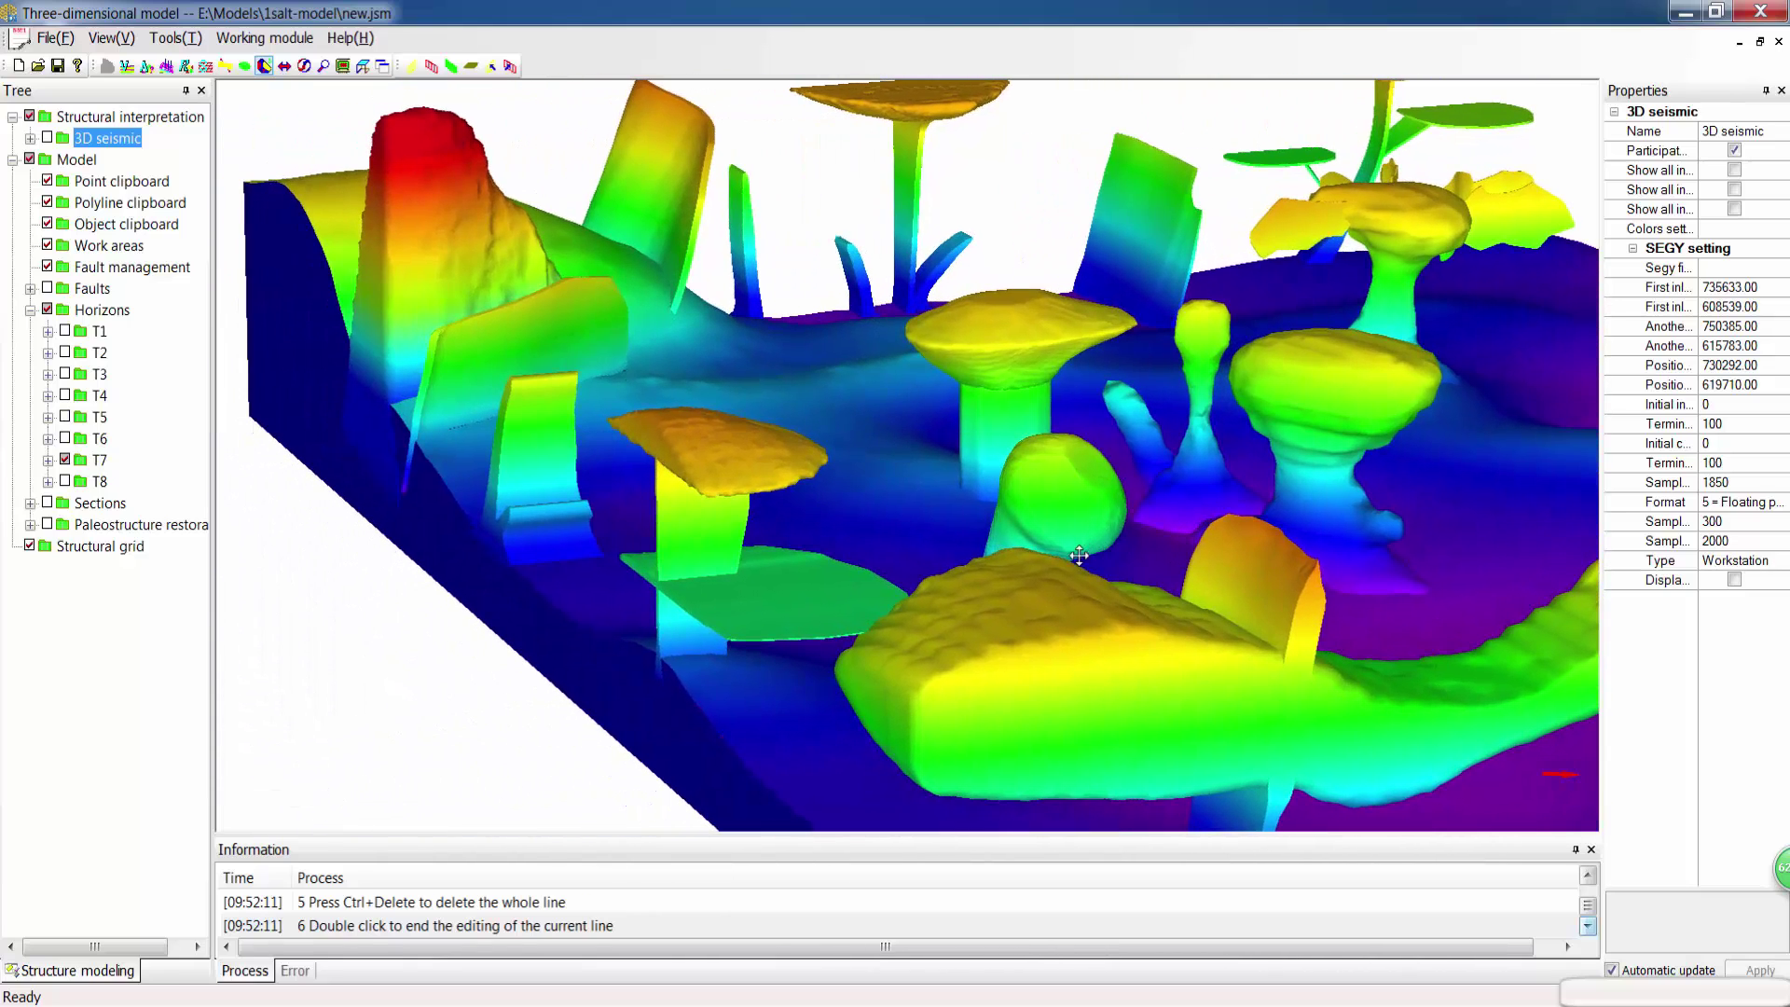
{"action": "left_click_drag", "start_coordinate": [788, 540], "coordinate": [974, 566]}
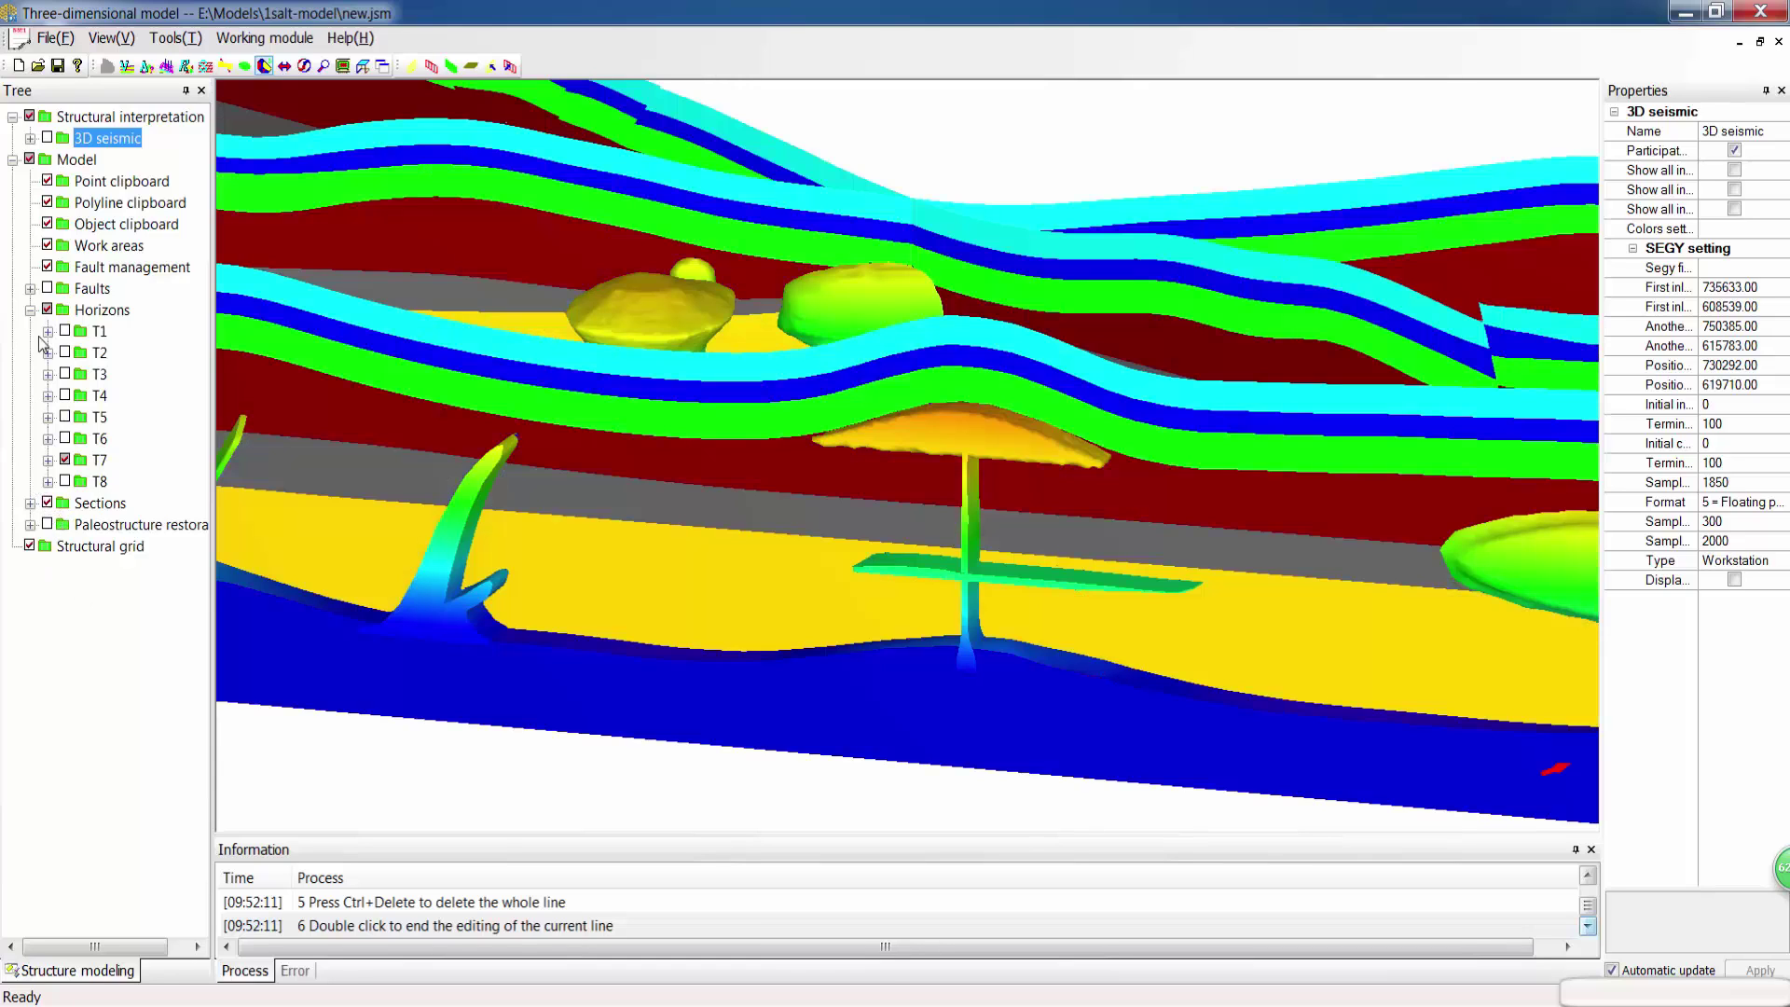
Step: Switch to the rock model, hide its rocks, and inspect the filled sections from all sides
{"action": "left_click", "coordinate": [244, 67]}
{"action": "left_click", "coordinate": [30, 117]}
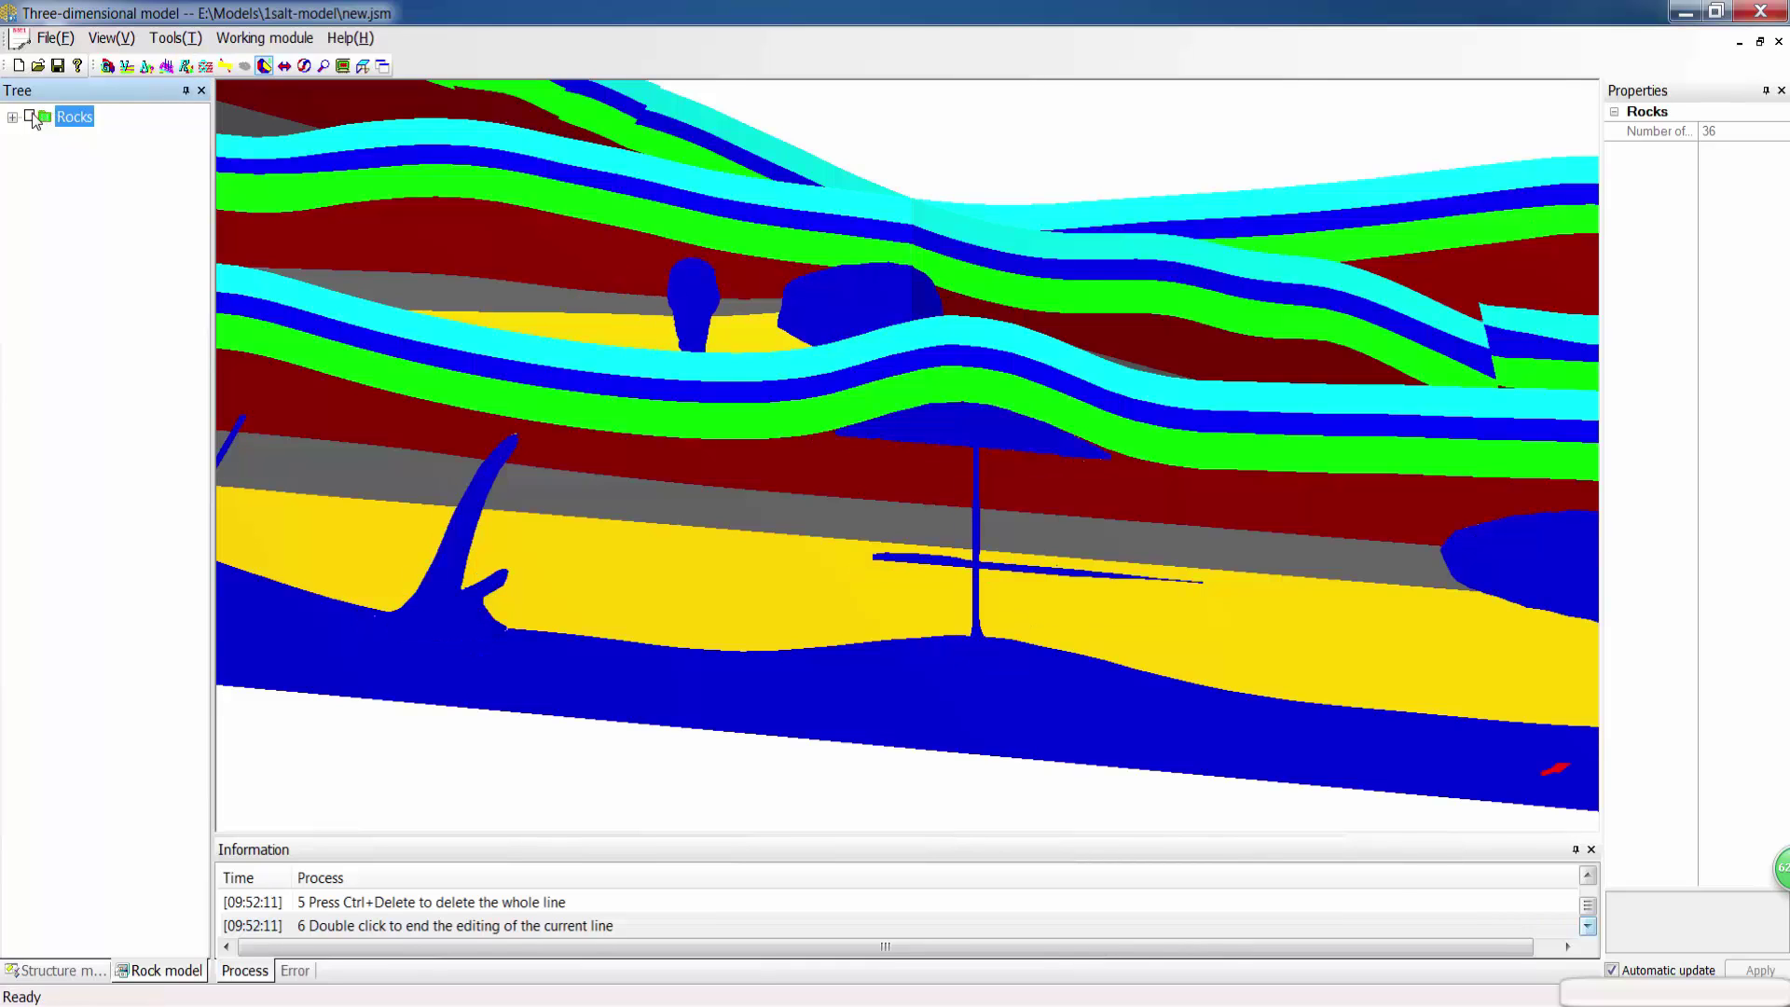
{"action": "mouse_move", "coordinate": [830, 464]}
{"action": "left_mouse_down"}
{"action": "mouse_move", "coordinate": [875, 484]}
{"action": "mouse_move", "coordinate": [864, 612]}
{"action": "mouse_move", "coordinate": [795, 588]}
{"action": "mouse_move", "coordinate": [727, 273]}
{"action": "mouse_move", "coordinate": [836, 483]}
{"action": "left_mouse_up"}
{"action": "left_click_drag", "start_coordinate": [718, 615], "coordinate": [918, 597]}
{"action": "middle_click_drag", "start_coordinate": [1183, 600], "coordinate": [820, 576]}
{"action": "left_click_drag", "start_coordinate": [910, 583], "coordinate": [862, 582]}
{"action": "left_click_drag", "start_coordinate": [1074, 583], "coordinate": [842, 574]}
{"action": "left_click_drag", "start_coordinate": [1067, 545], "coordinate": [1019, 498]}
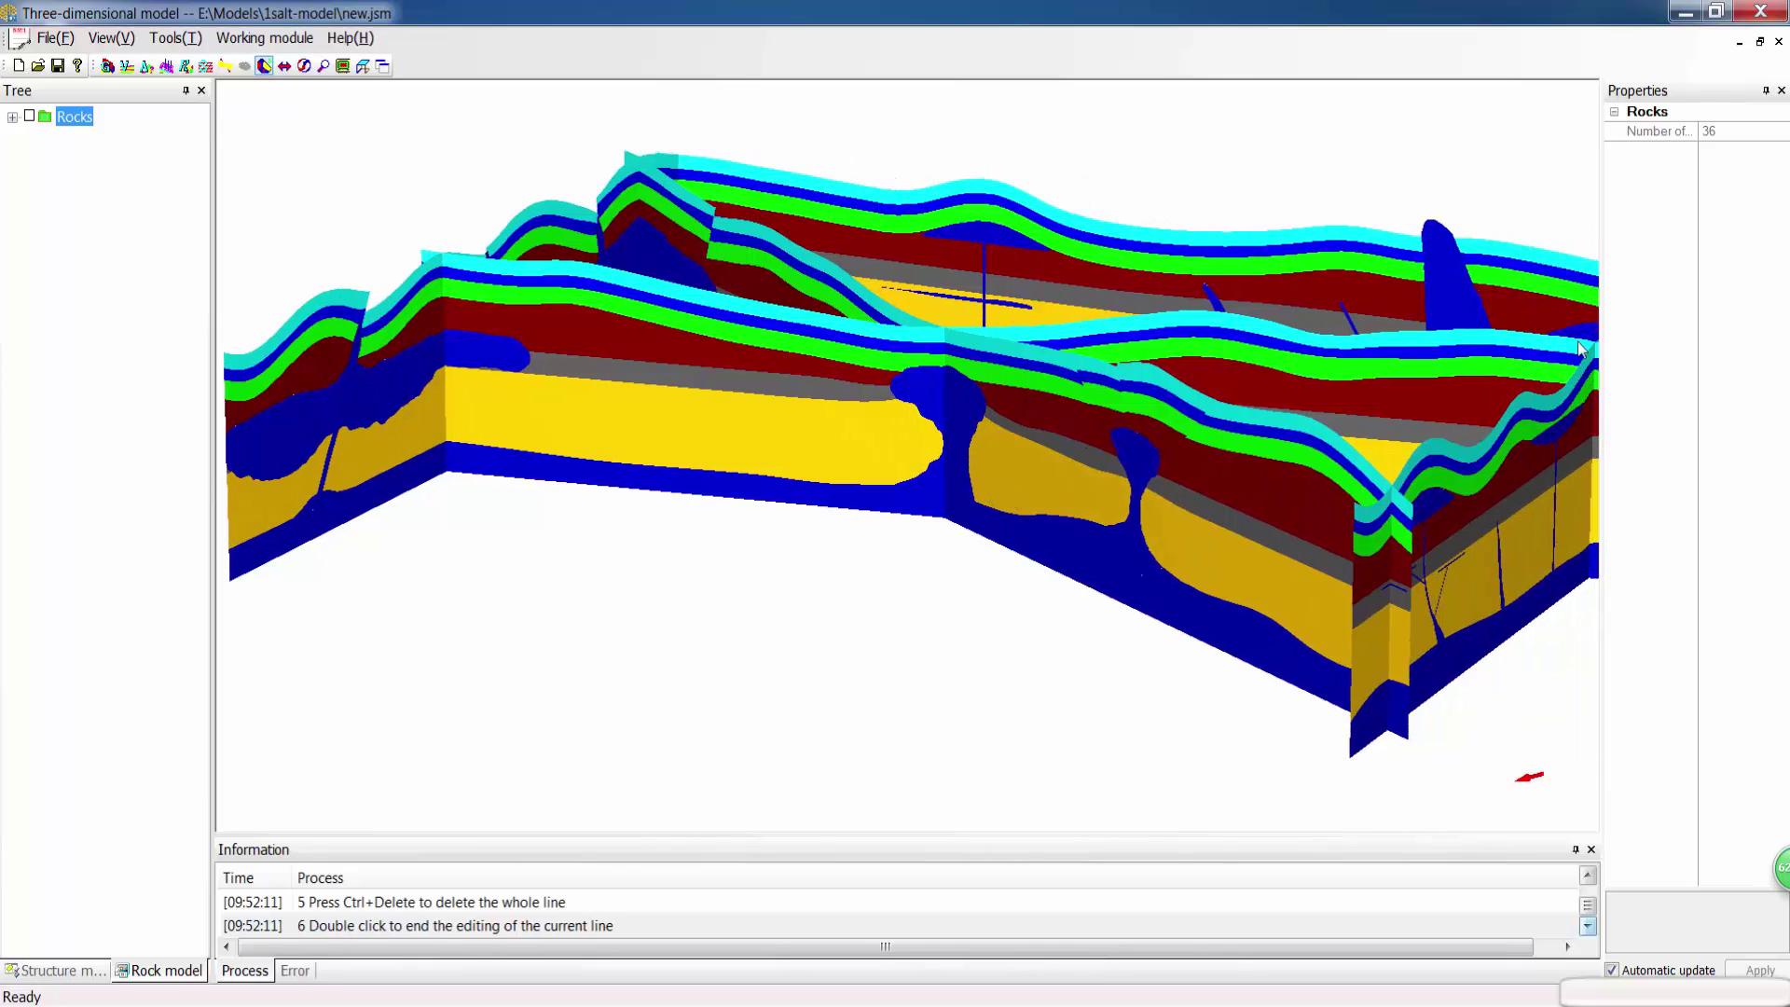
Step: Close new.jsm without saving its changes and switch to the jn.jsm model in 2nanfang-model
{"action": "left_click", "coordinate": [1763, 13]}
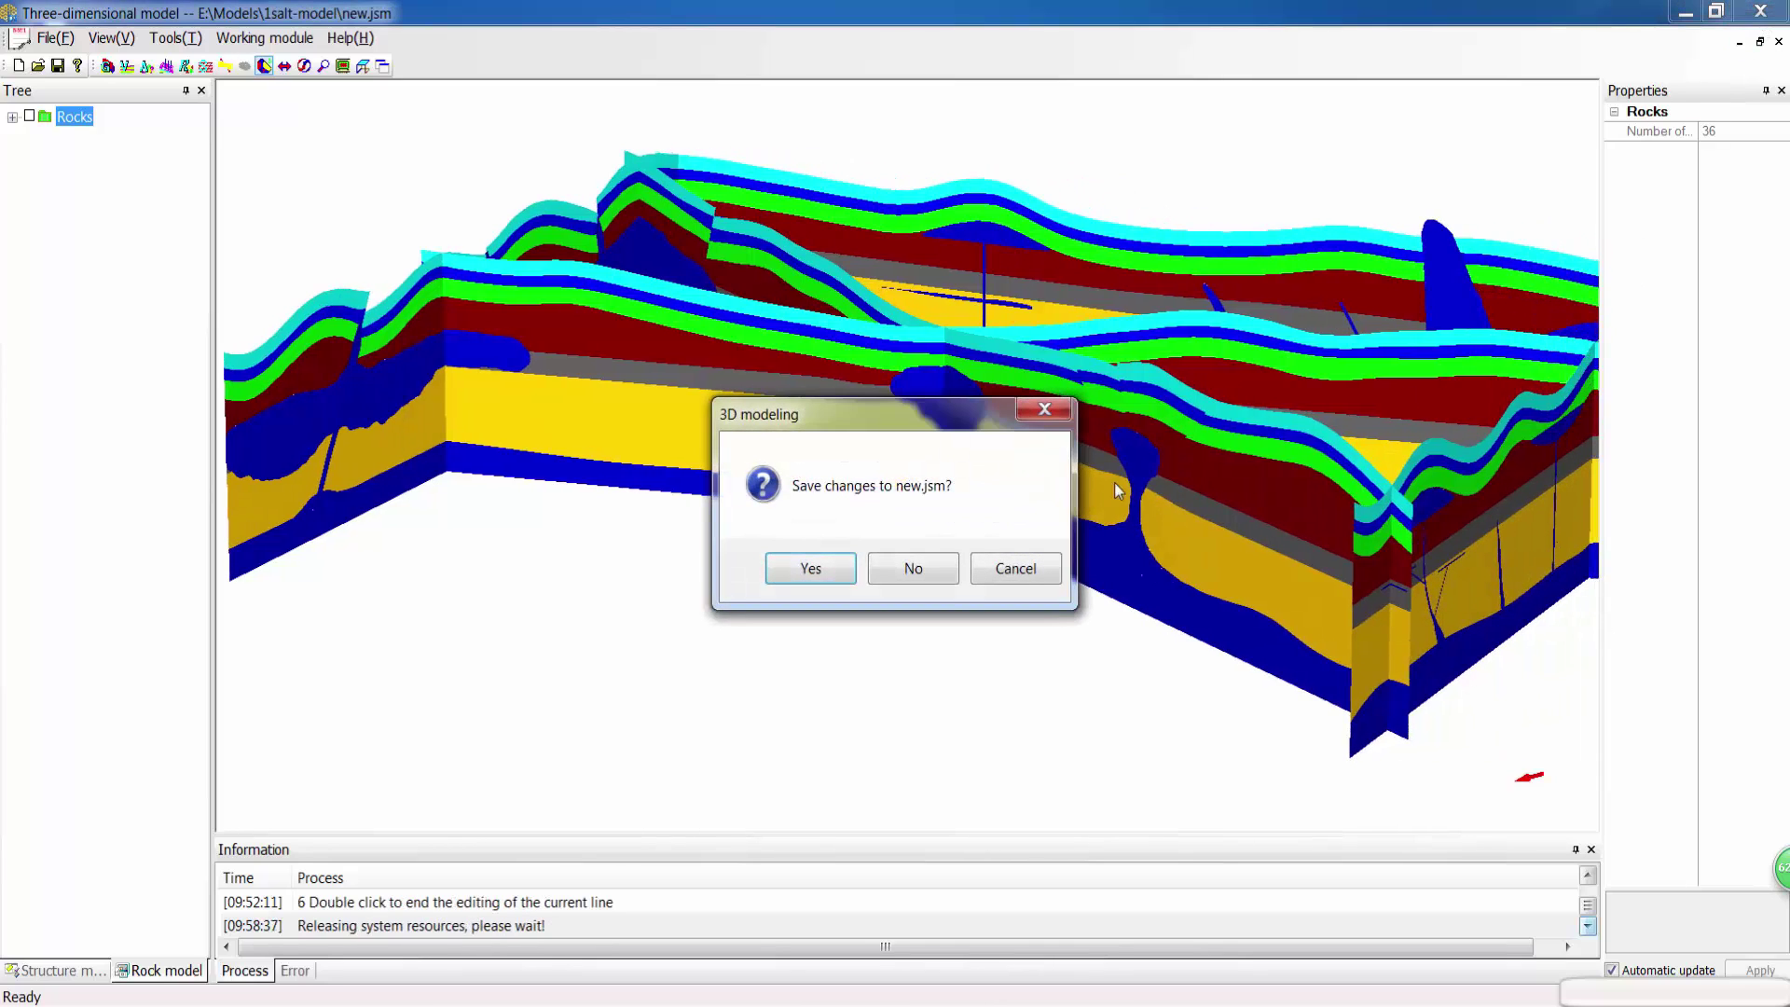
{"action": "left_click", "coordinate": [913, 571]}
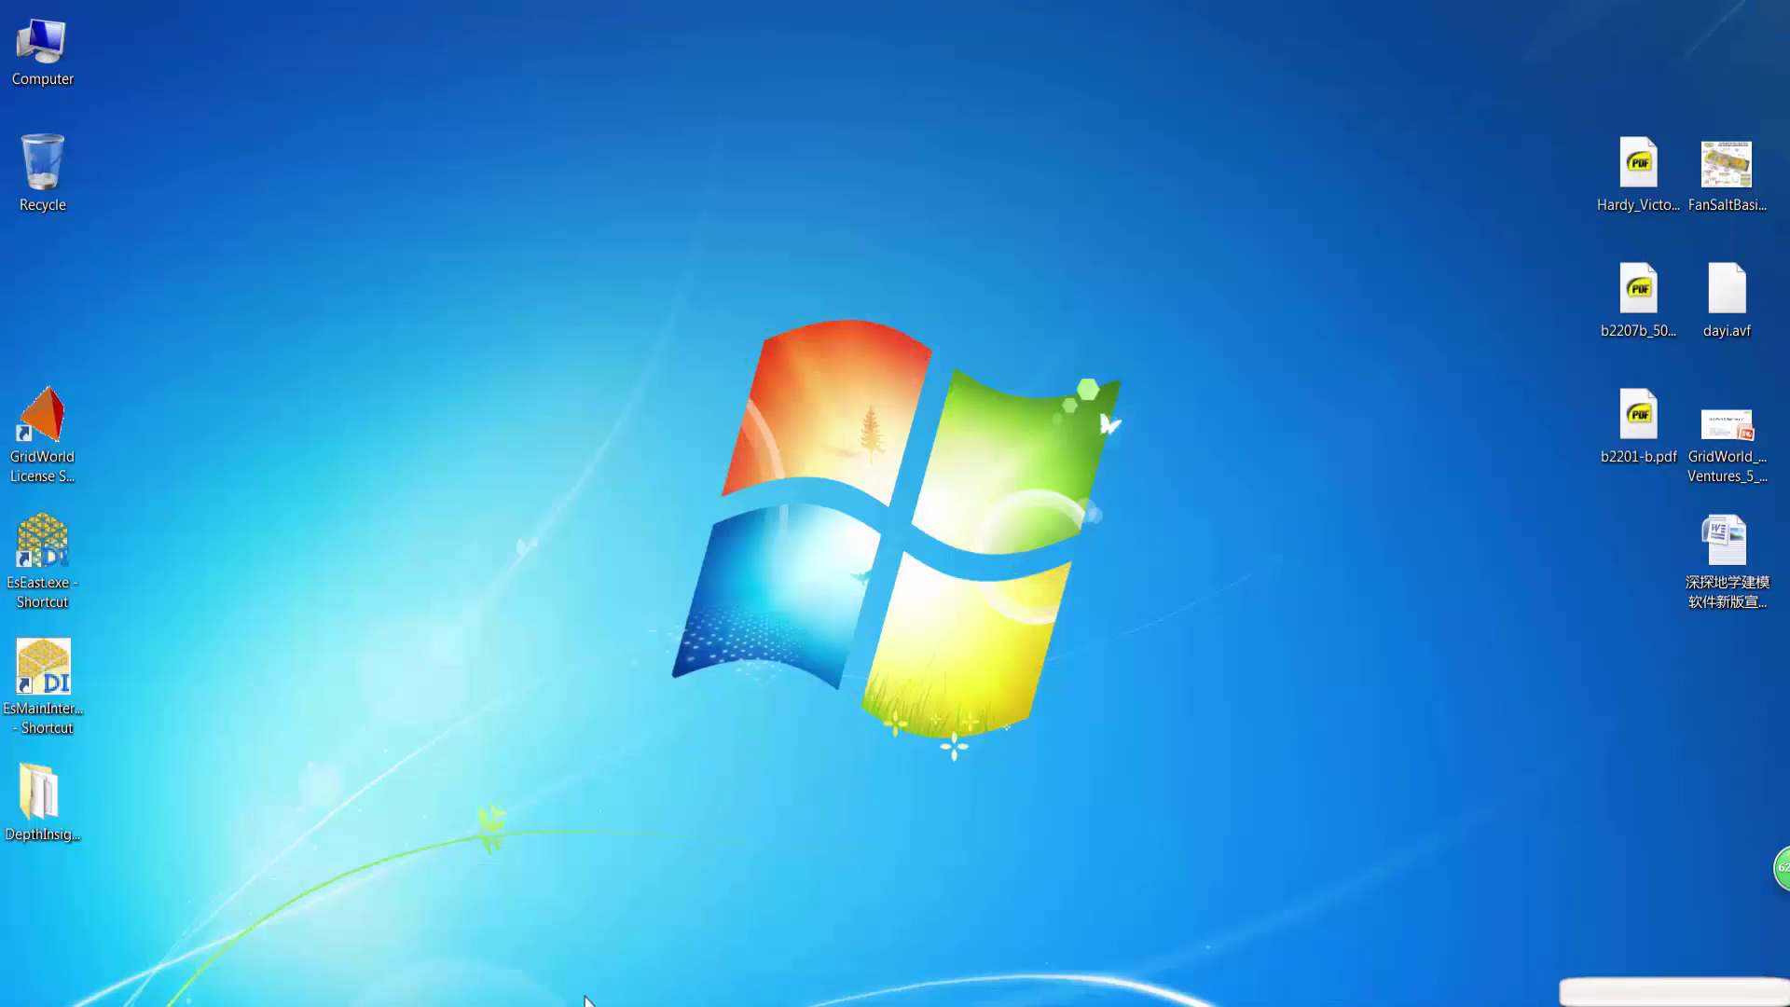
{"action": "left_click", "coordinate": [274, 939]}
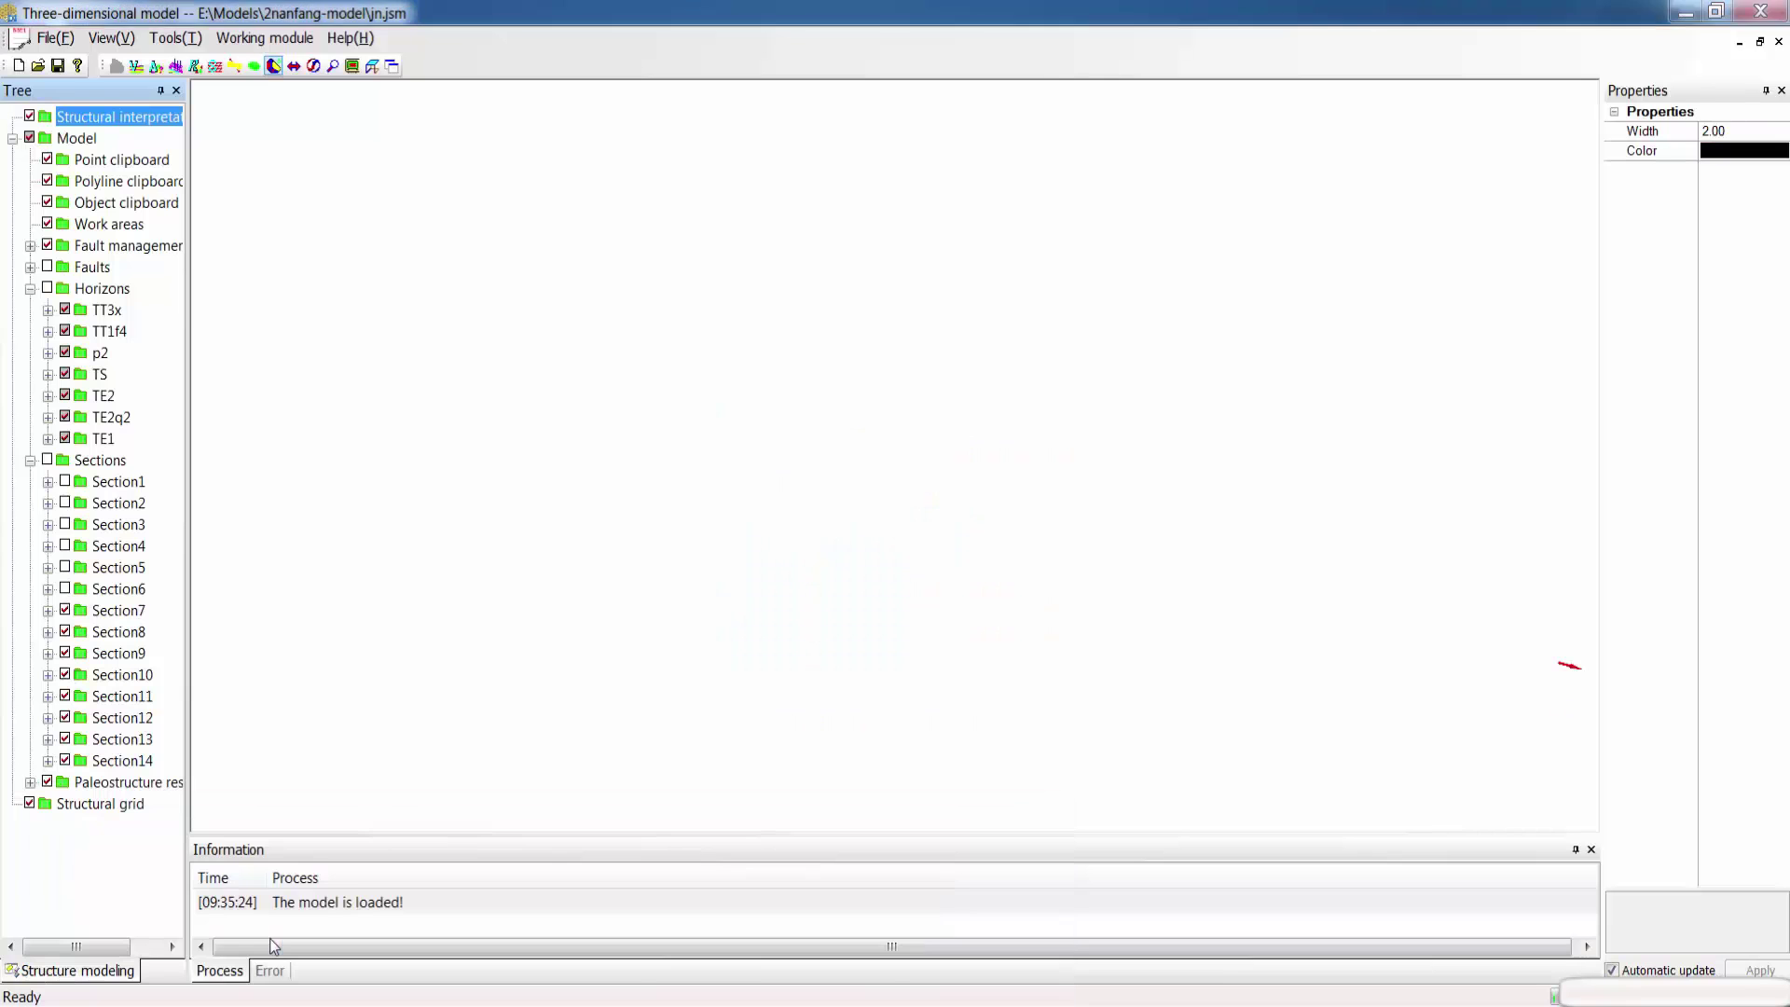
Step: Switch the display from faults to horizons, and hide horizons TT3x, TT1f4, p2, TS and TE2
{"action": "left_click", "coordinate": [48, 267]}
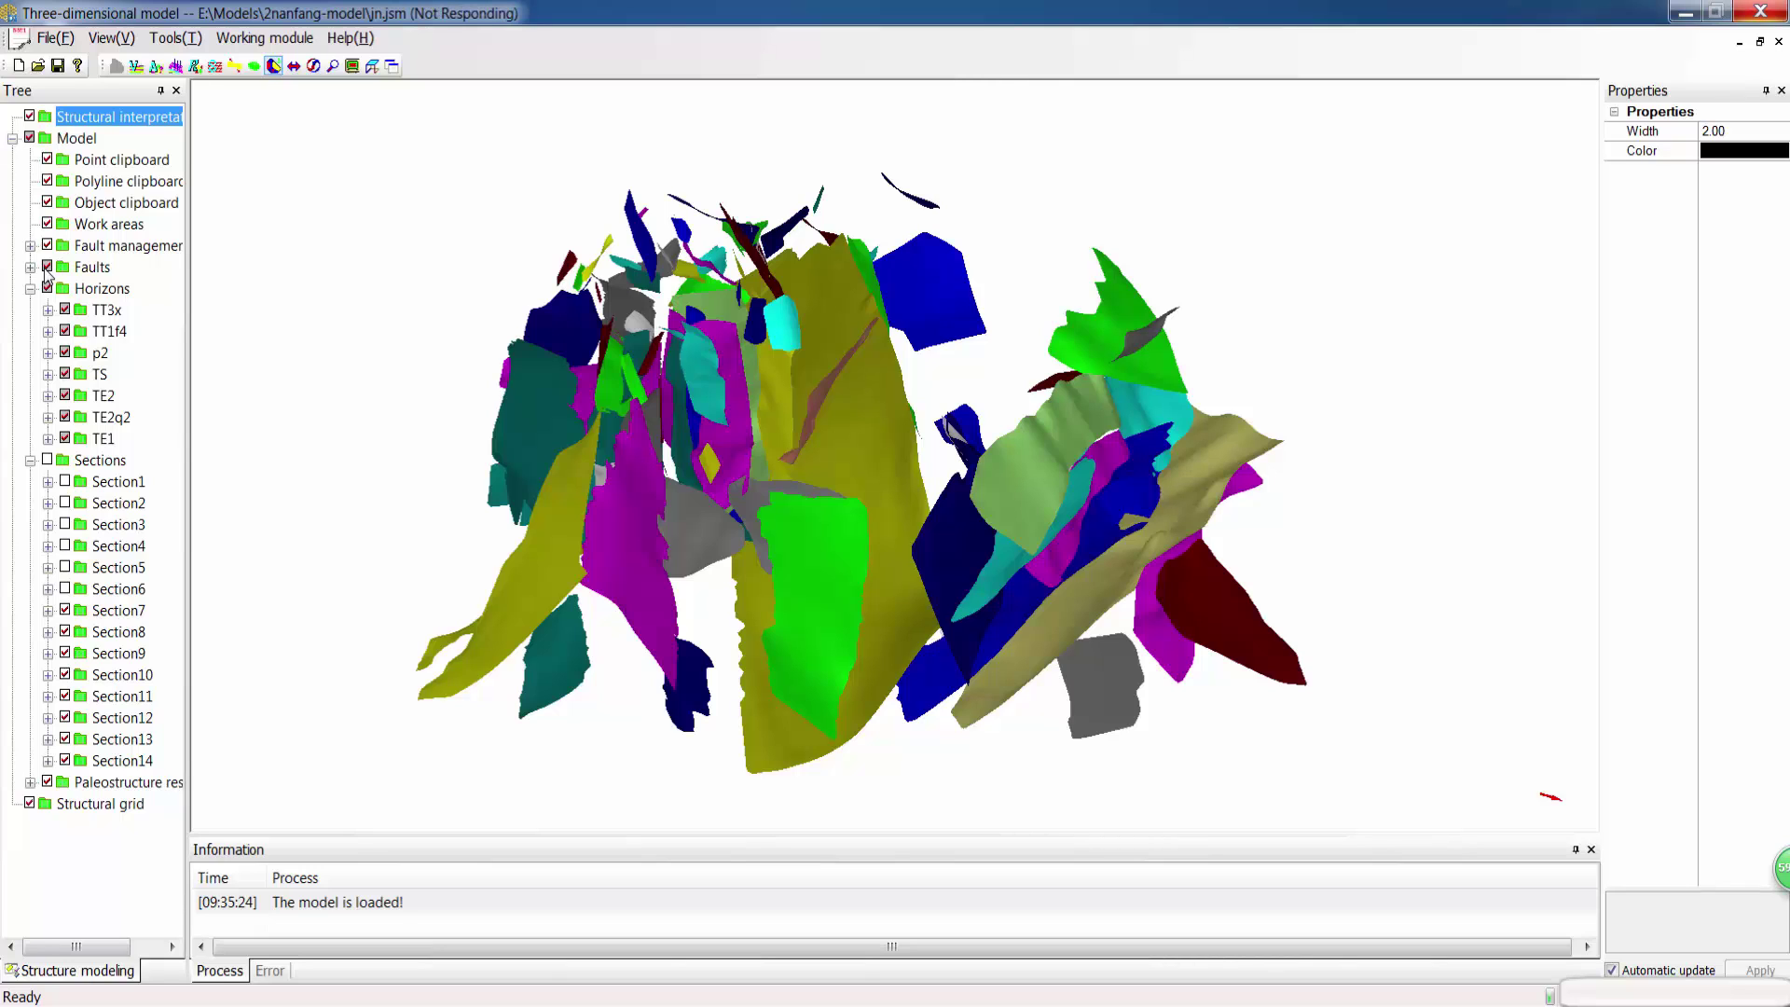
{"action": "left_click", "coordinate": [48, 267]}
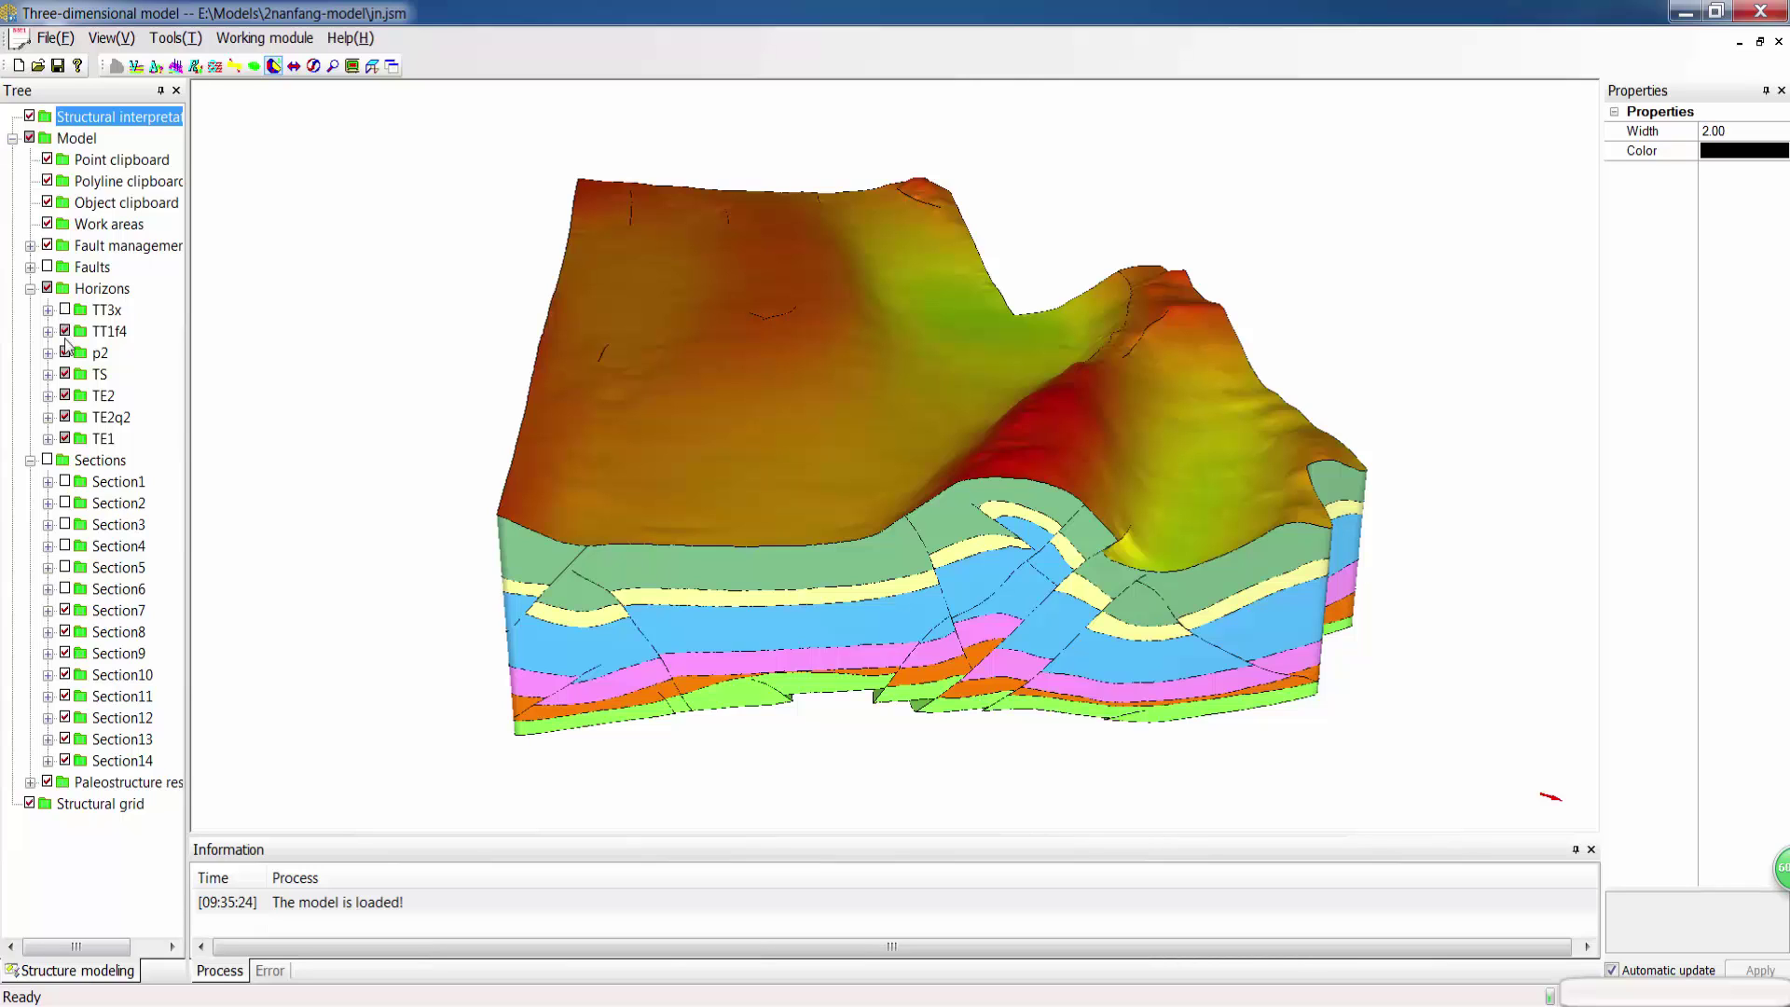
{"action": "left_click", "coordinate": [65, 331]}
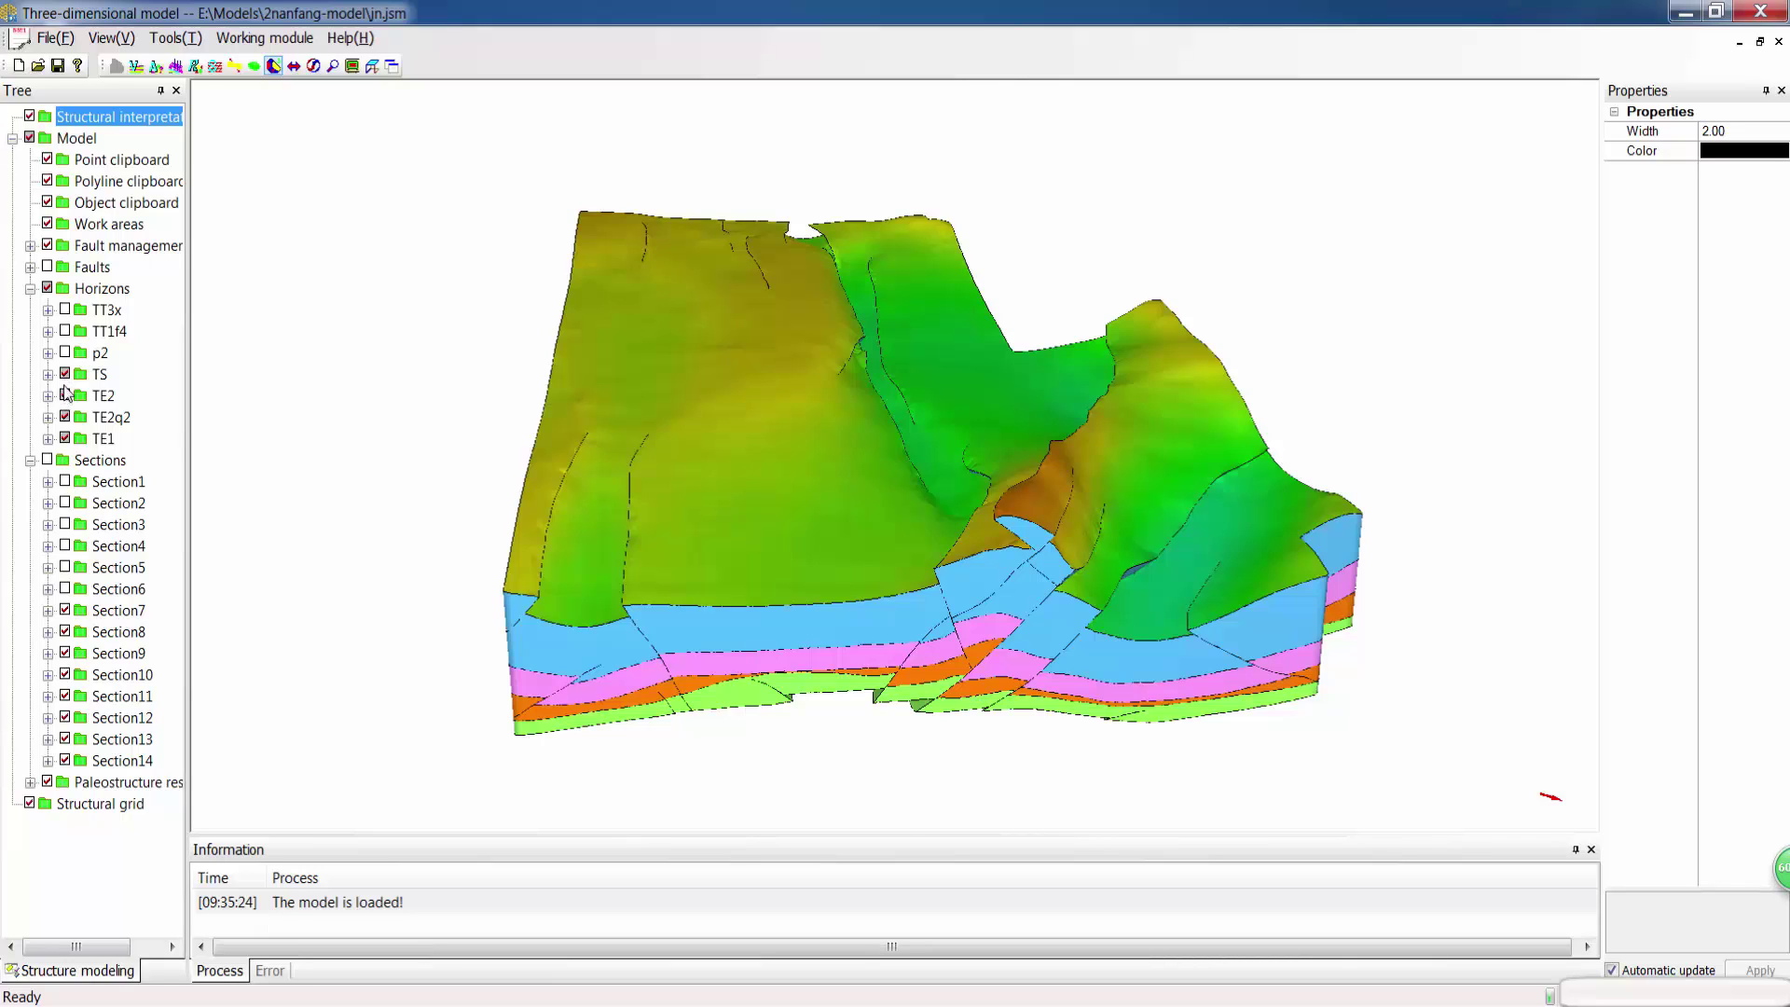
{"action": "left_click", "coordinate": [65, 374]}
{"action": "left_click", "coordinate": [65, 396]}
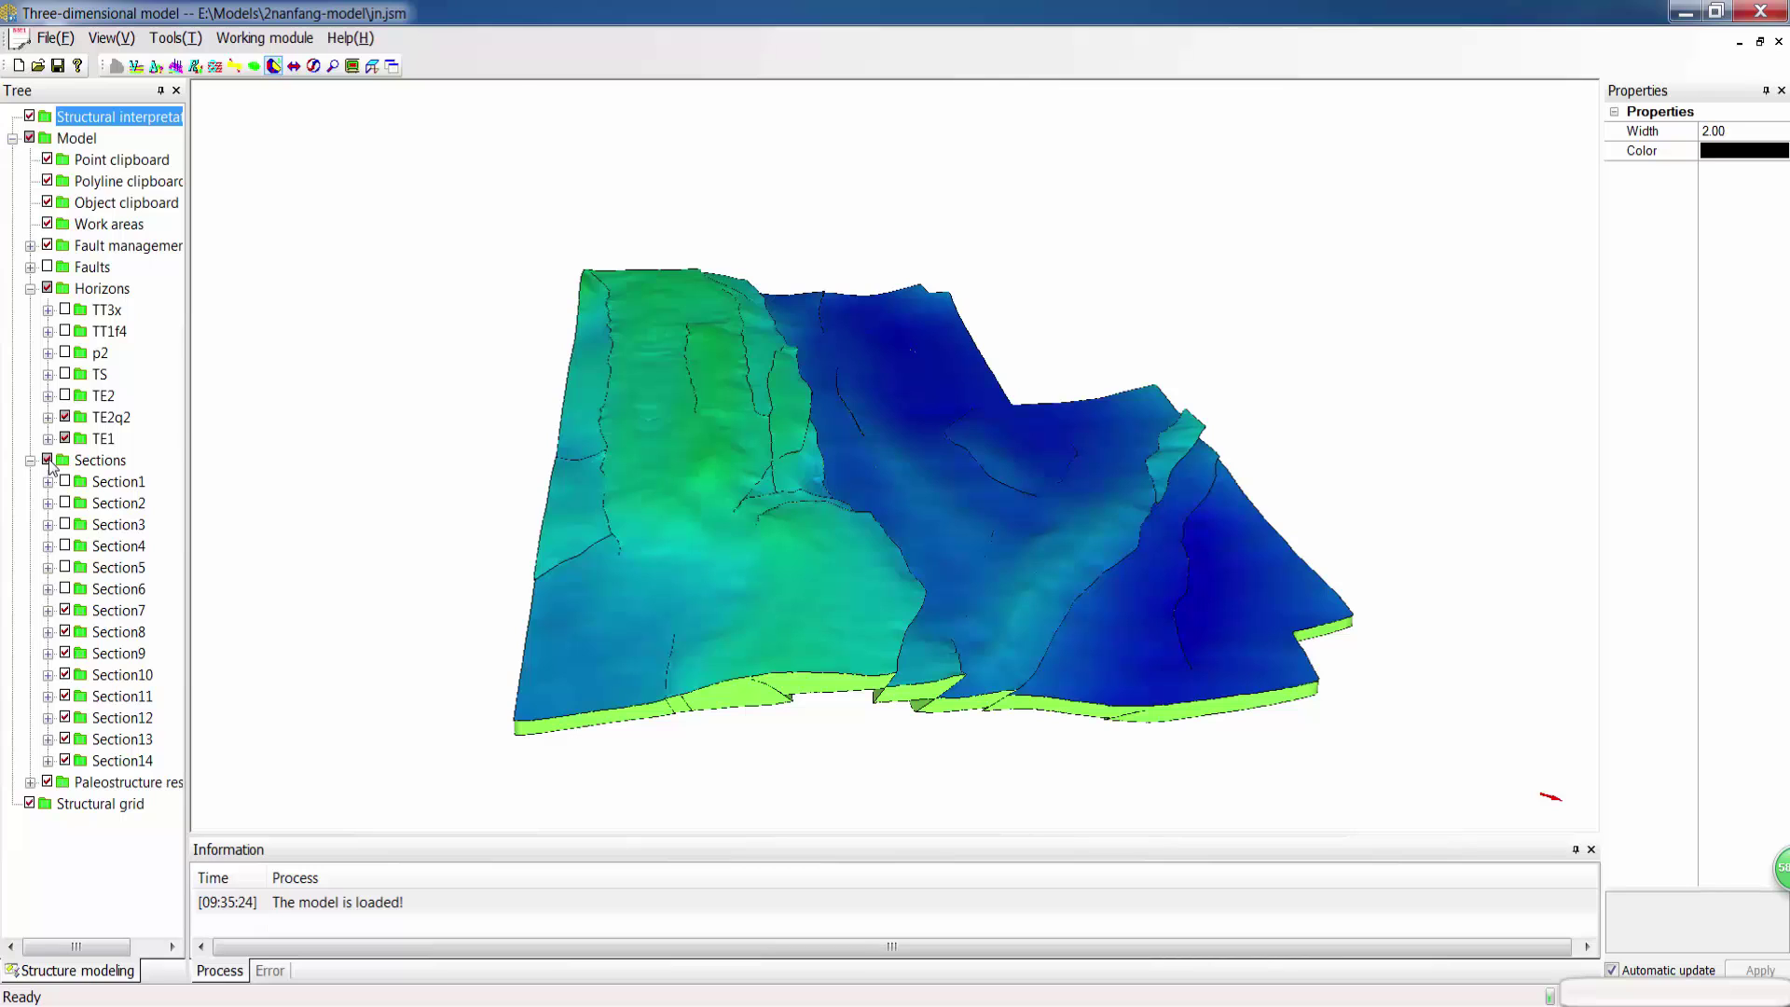
Step: Show the sections in place of the horizons, and examine the fault-cut layers up close, hiding Section7
{"action": "left_click", "coordinate": [47, 288]}
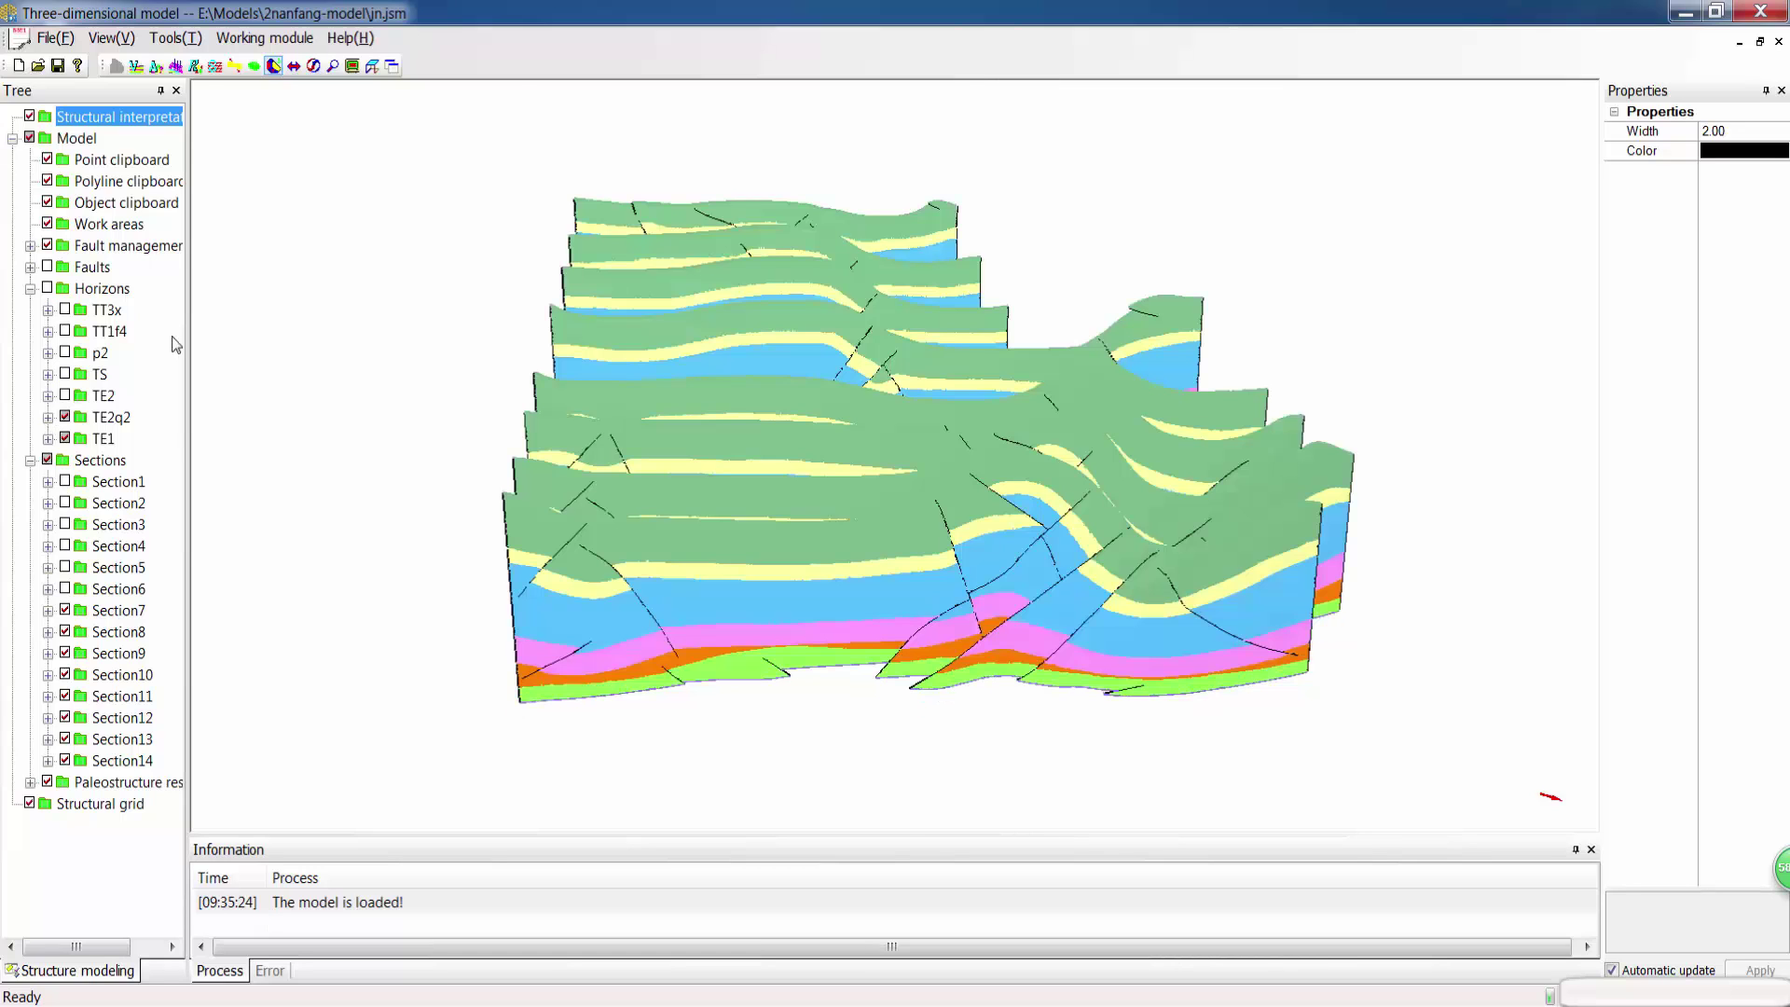
{"action": "left_click_drag", "start_coordinate": [1058, 589], "coordinate": [1032, 528]}
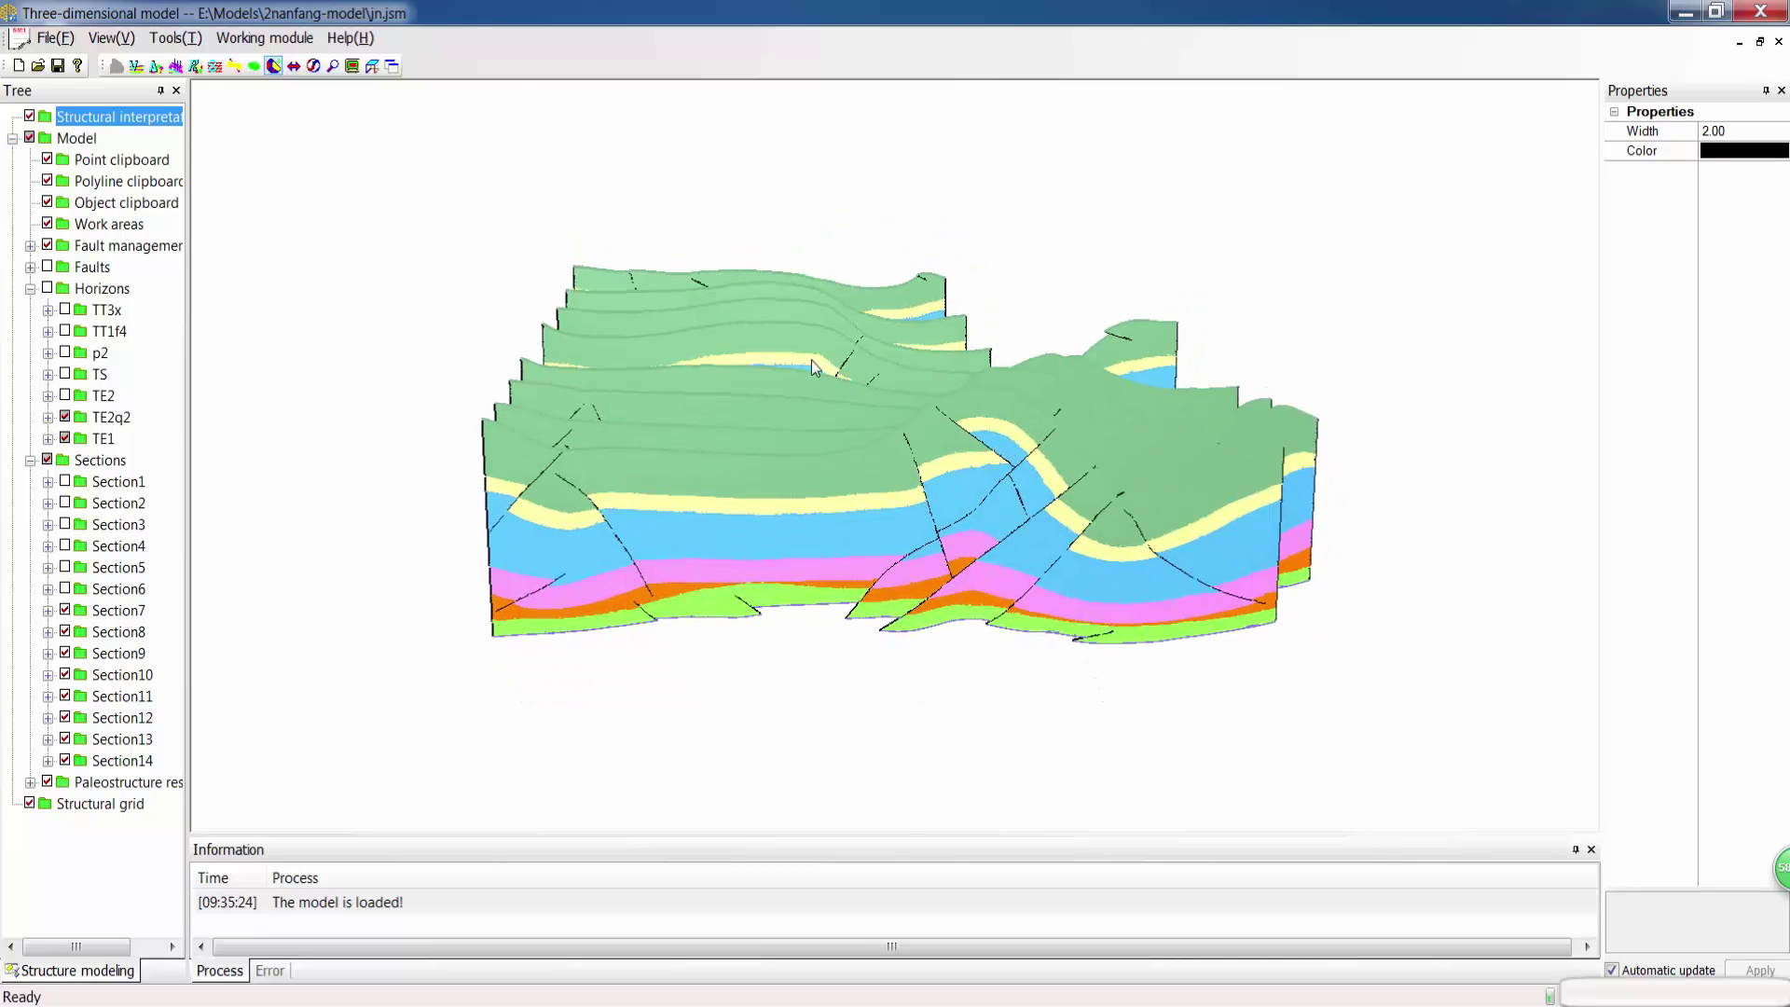
{"action": "scroll", "coordinate": [1137, 691], "scroll_direction": "up", "scroll_amount": 5}
{"action": "middle_click_drag", "start_coordinate": [1077, 593], "coordinate": [1053, 416]}
{"action": "scroll", "coordinate": [976, 544], "scroll_direction": "down", "scroll_amount": 2}
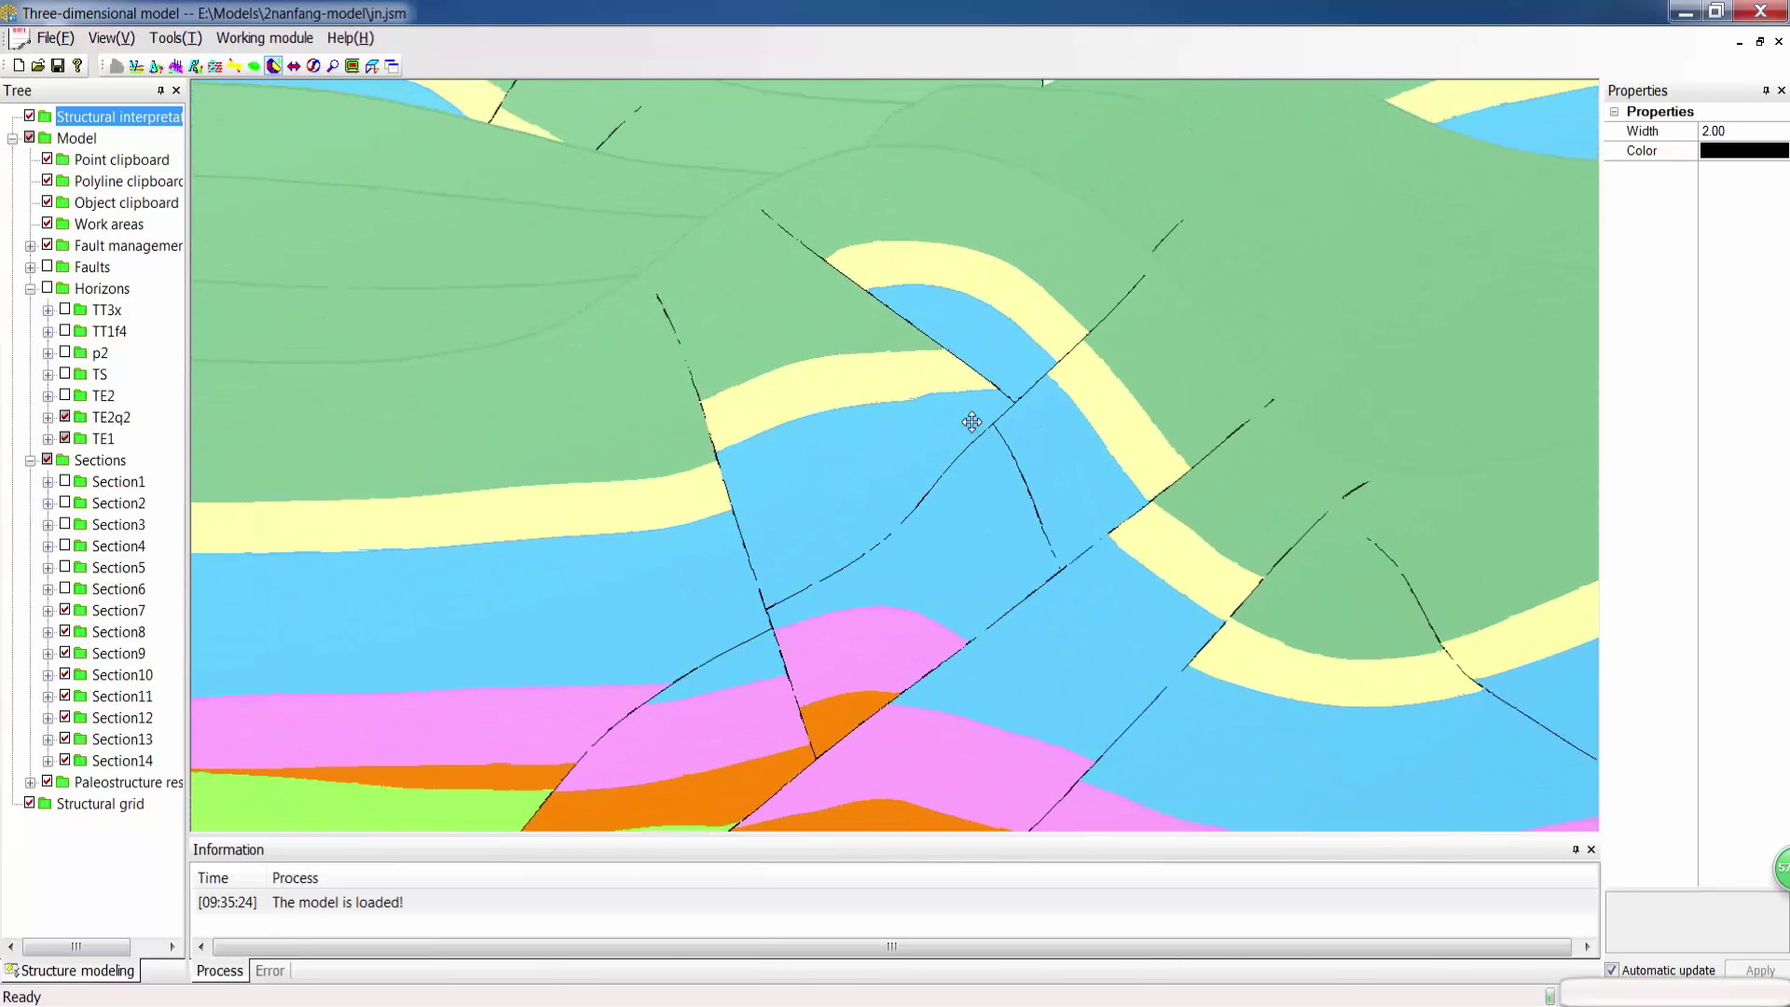
{"action": "middle_click_drag", "start_coordinate": [959, 628], "coordinate": [1009, 490]}
{"action": "right_click_drag", "start_coordinate": [949, 558], "coordinate": [932, 456]}
{"action": "middle_click_drag", "start_coordinate": [733, 555], "coordinate": [485, 564]}
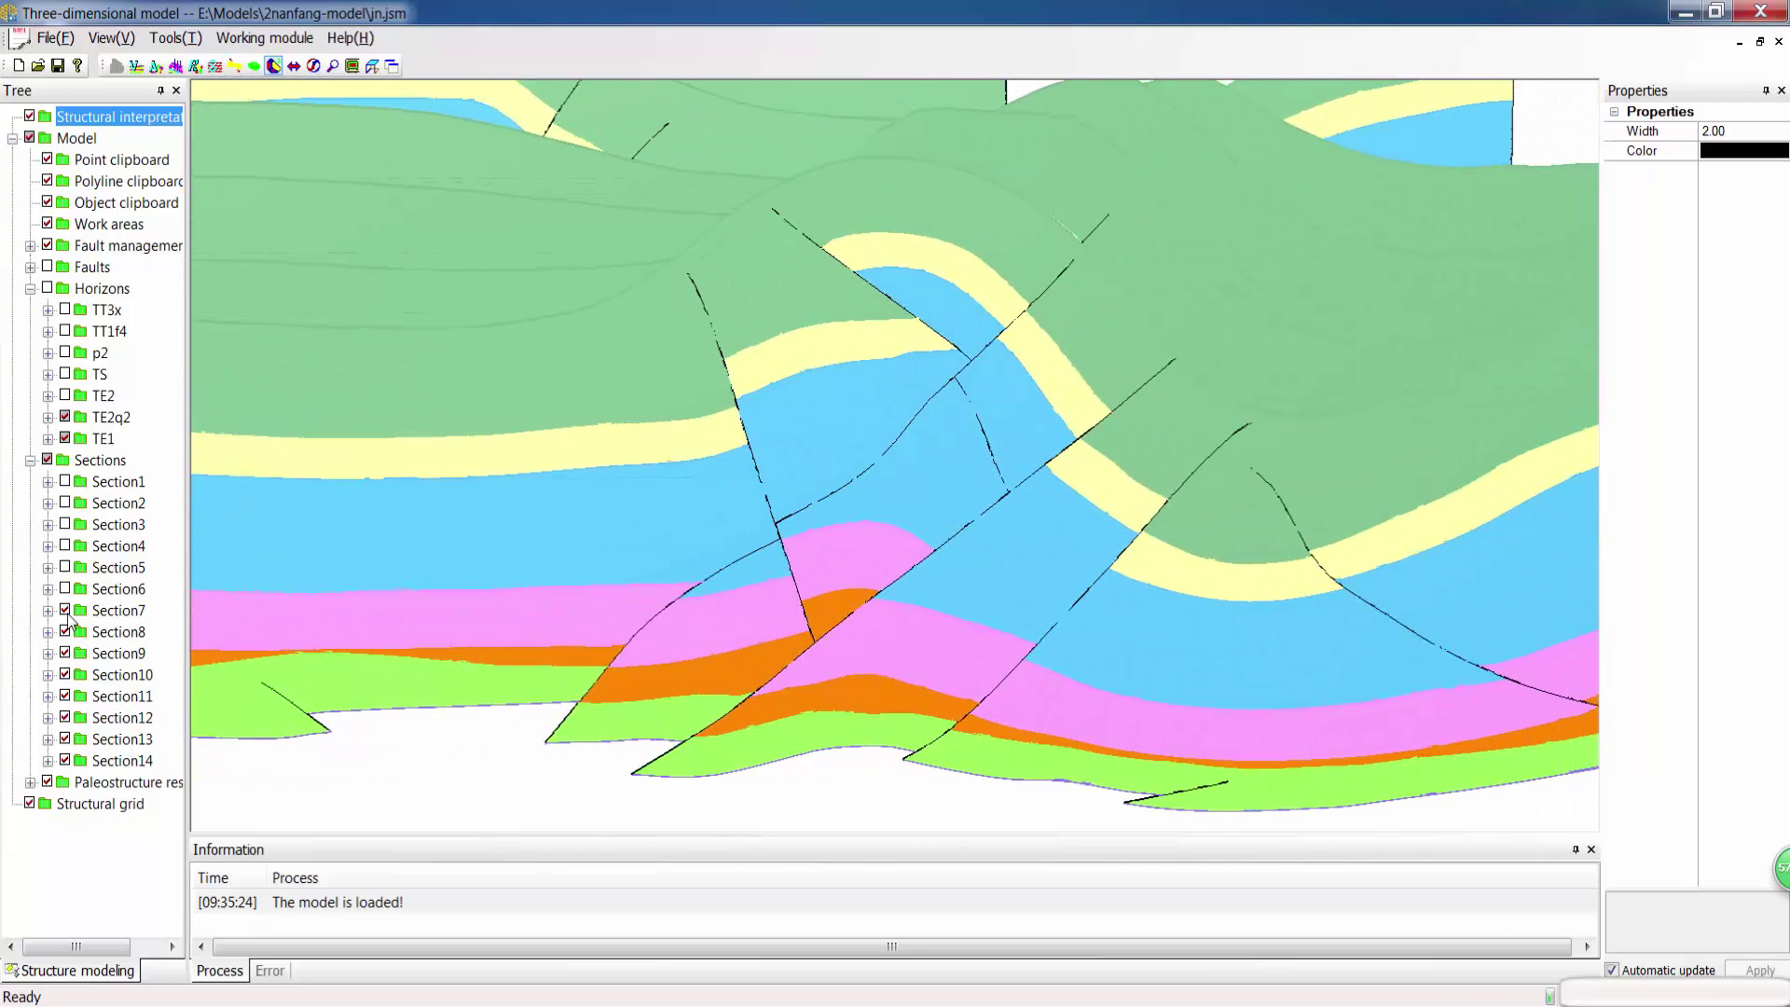
{"action": "left_click_drag", "start_coordinate": [834, 533], "coordinate": [817, 497]}
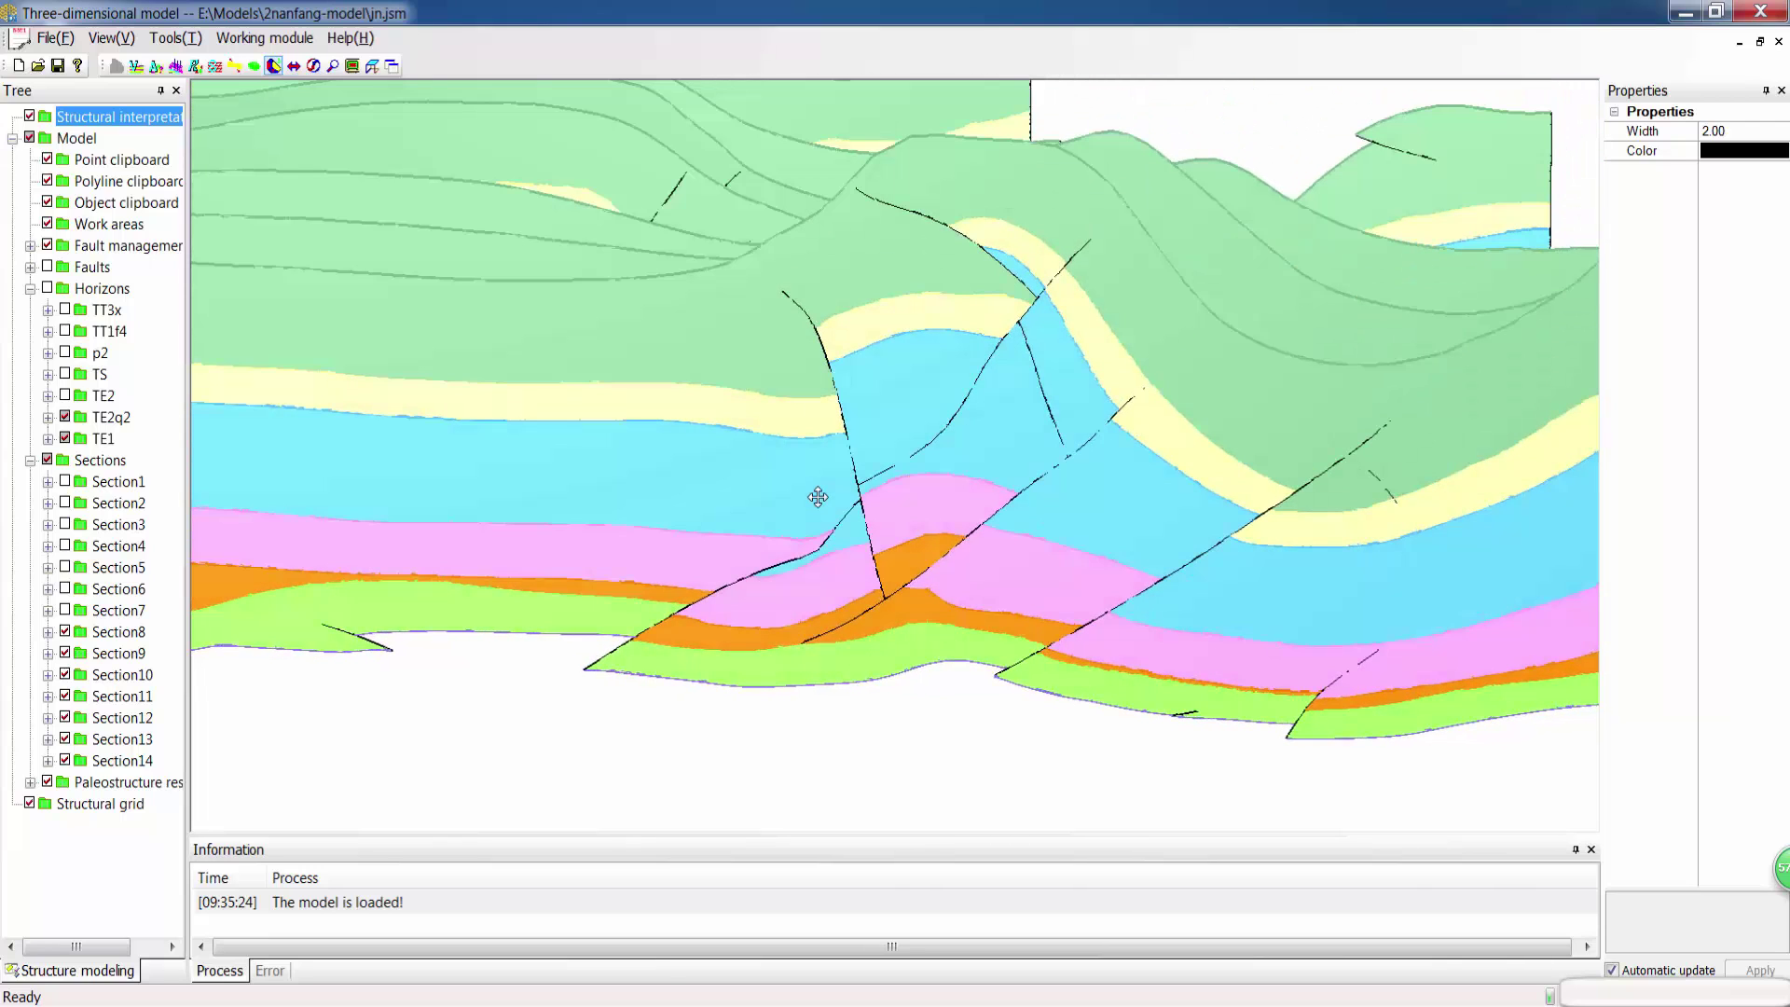
Step: Close jn.jsm without saving its changes and switch to the Normal-faults.jsm model
{"action": "left_click", "coordinate": [1769, 13]}
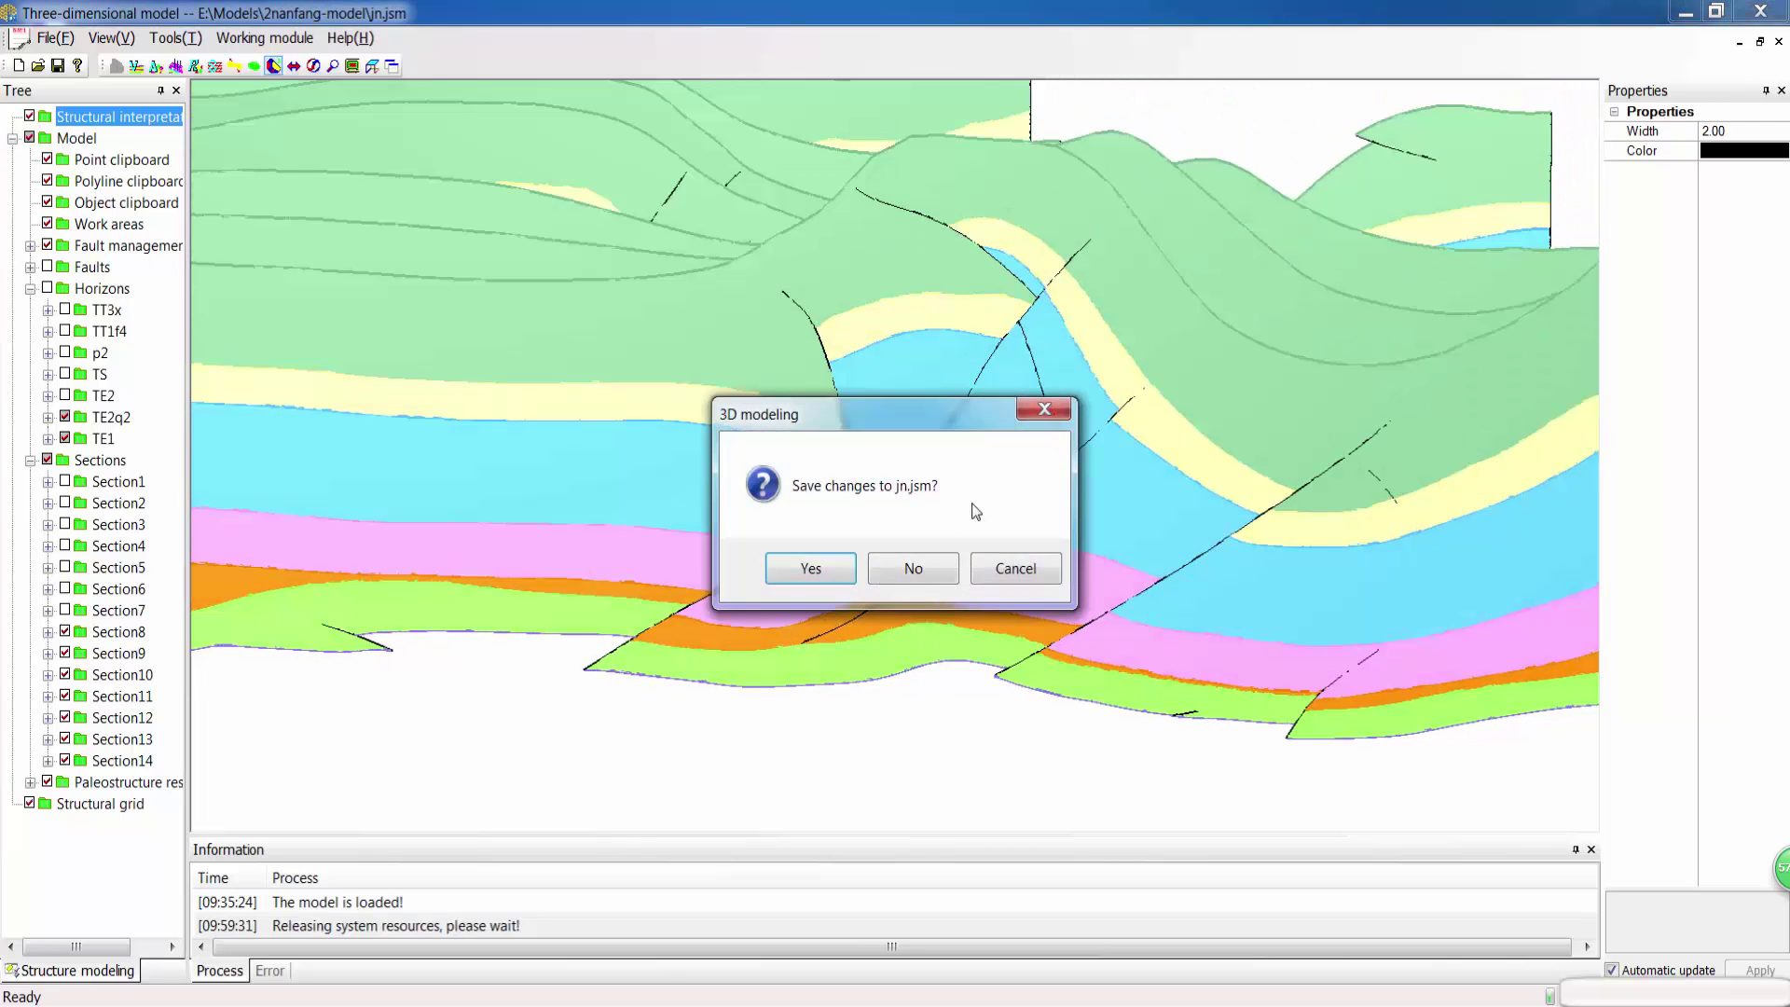
{"action": "left_click", "coordinate": [912, 572]}
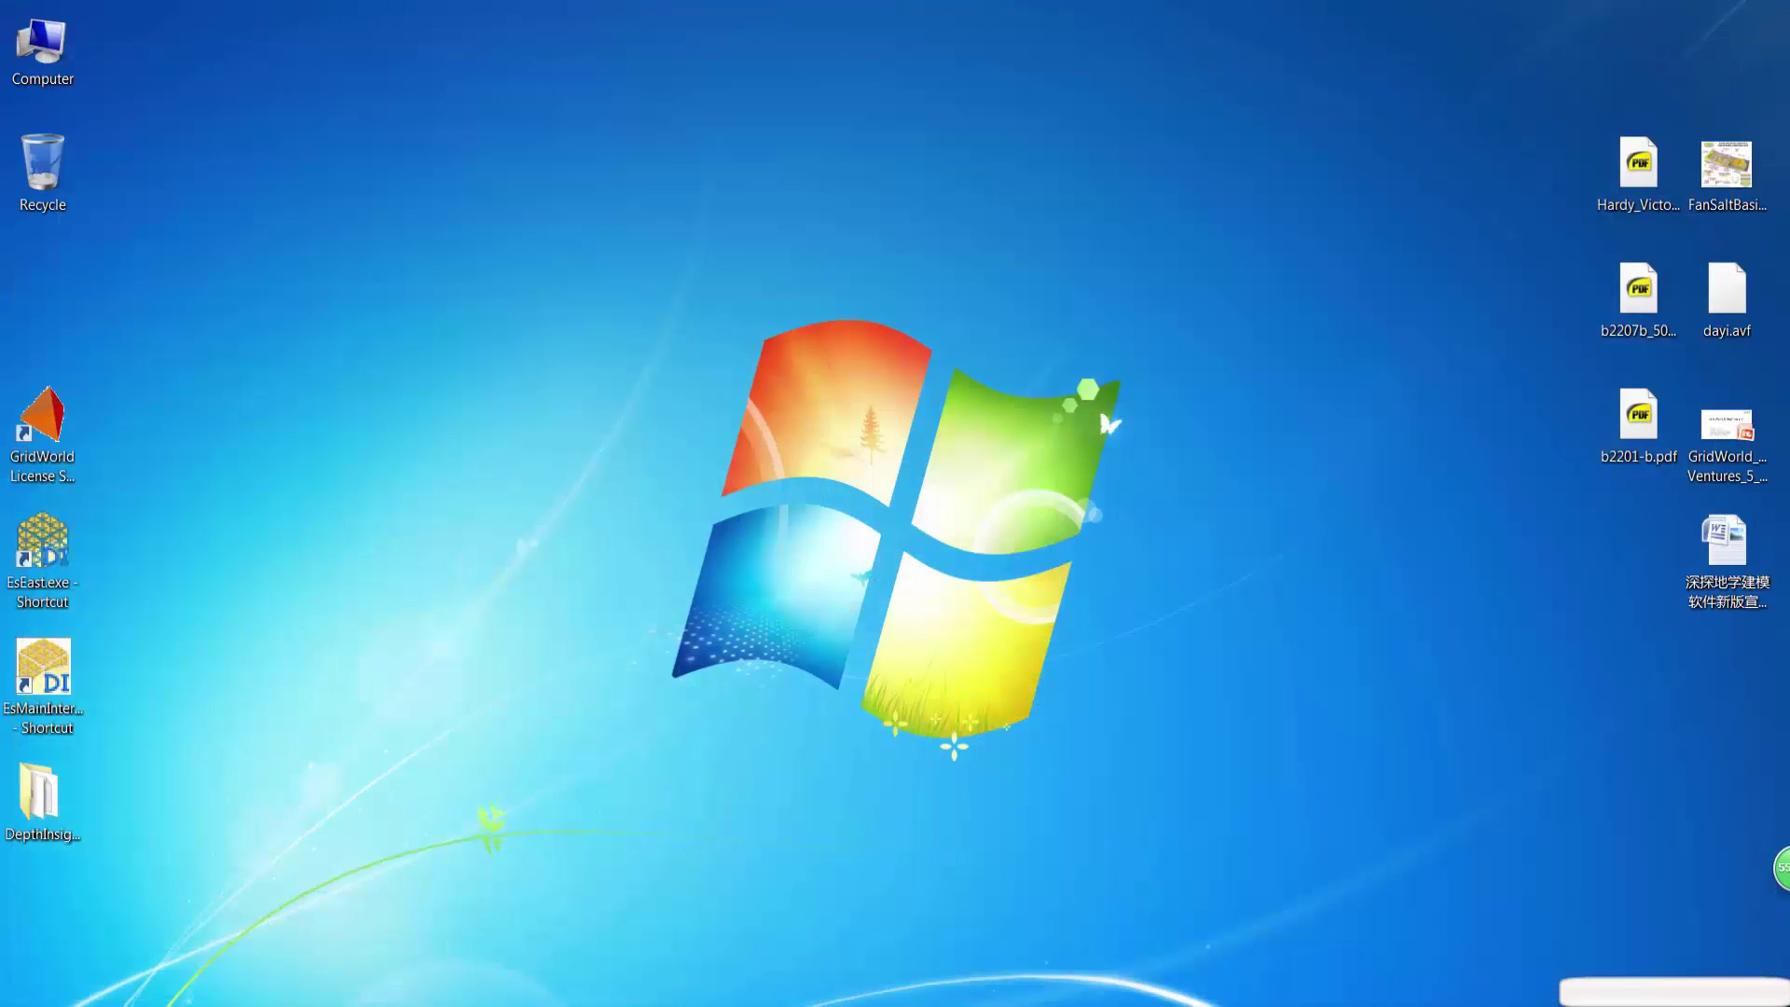
{"action": "mouse_move", "coordinate": [545, 1003]}
{"action": "left_click", "coordinate": [291, 905]}
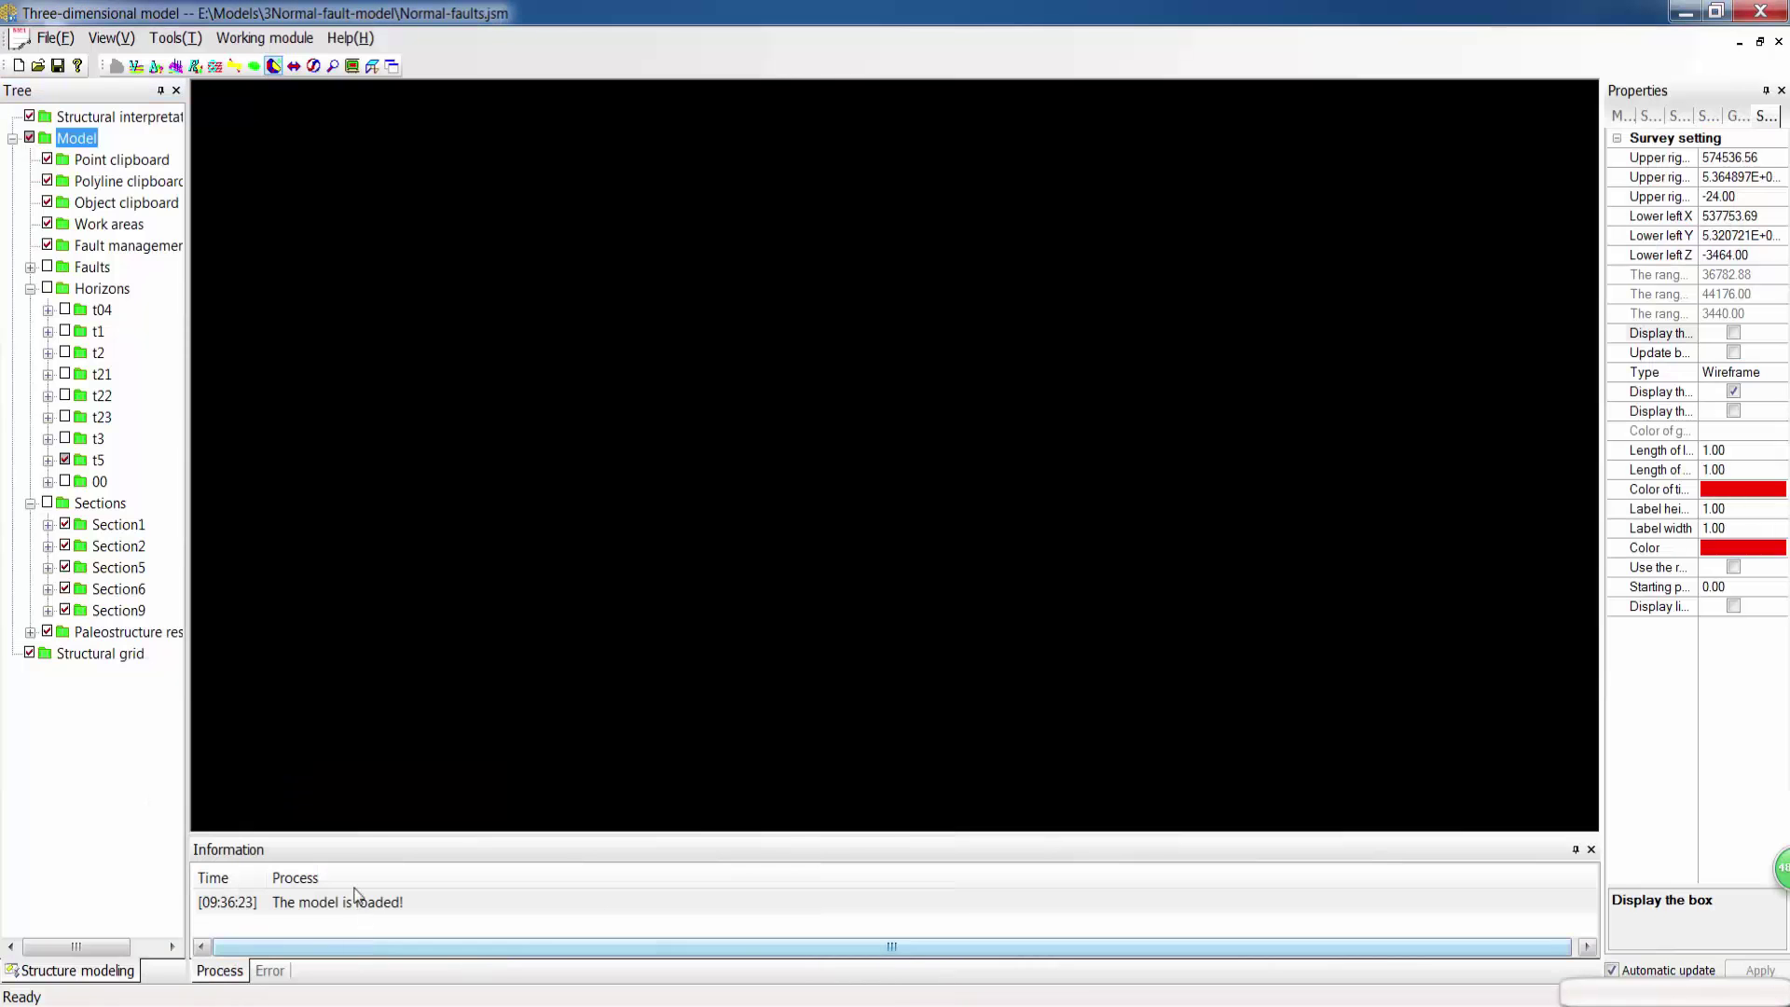
Step: Switch the display from faults to horizons, adding t3, t23, t22, t21, t2 and t1 to t5
{"action": "left_click", "coordinate": [47, 268]}
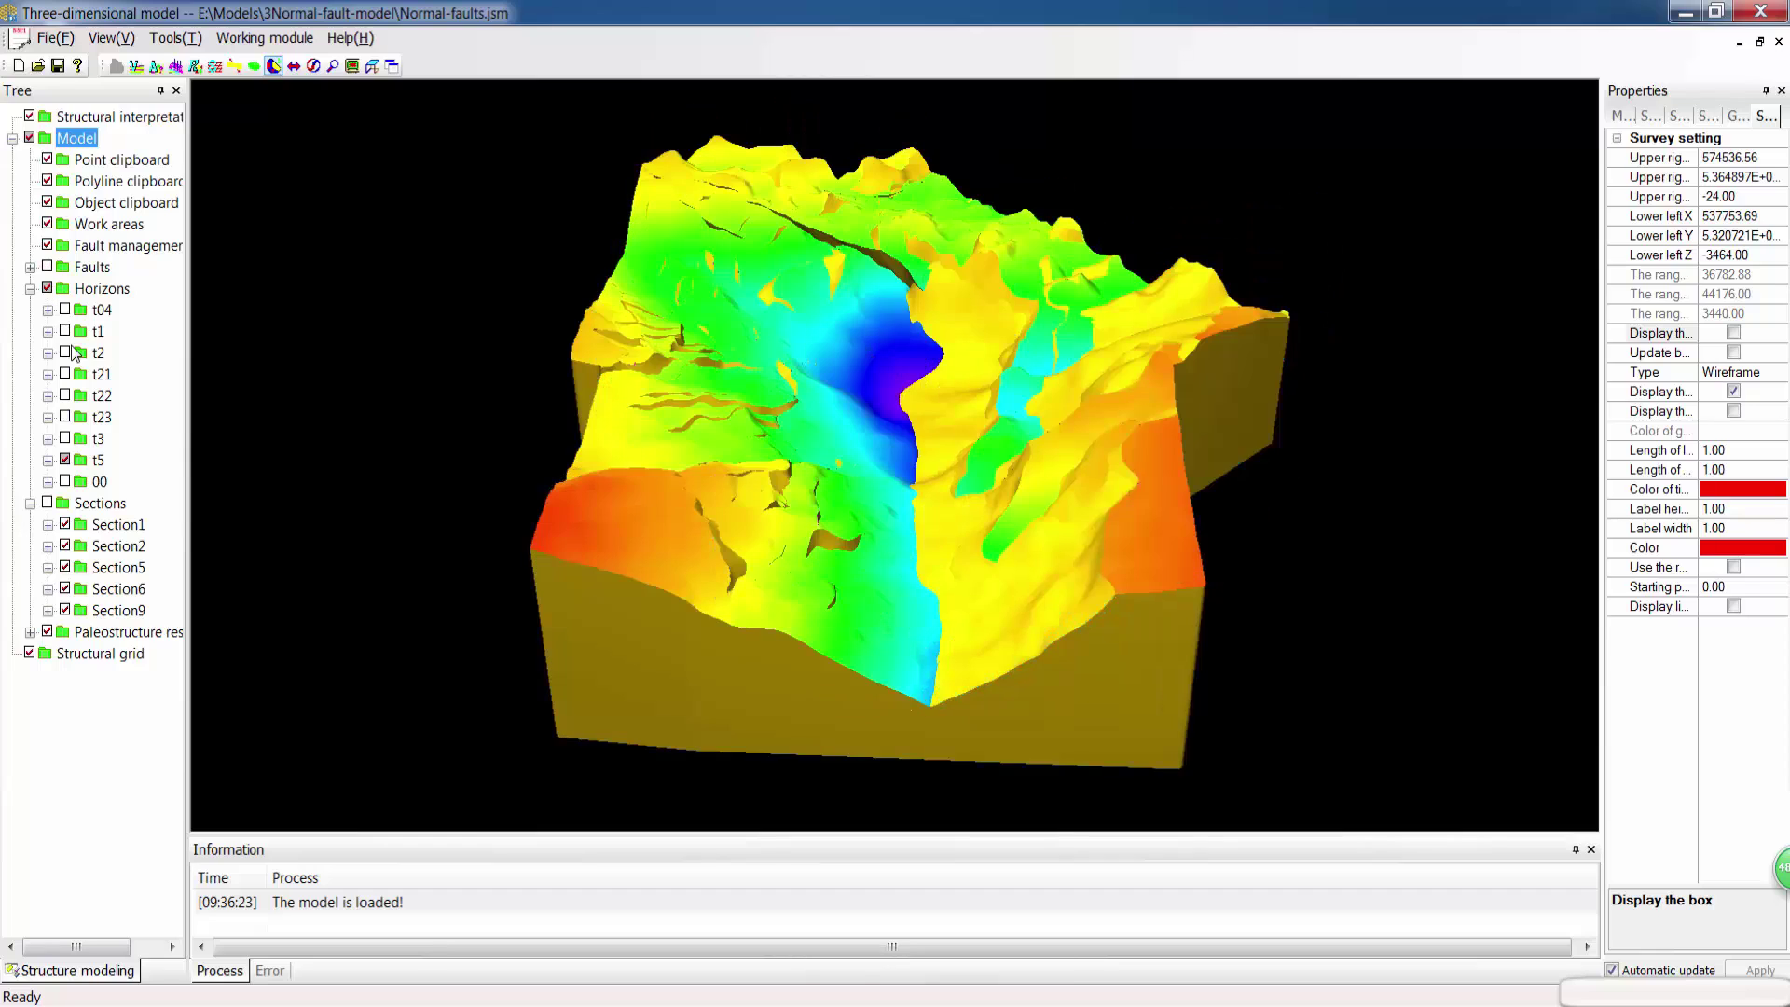
{"action": "left_click", "coordinate": [65, 416]}
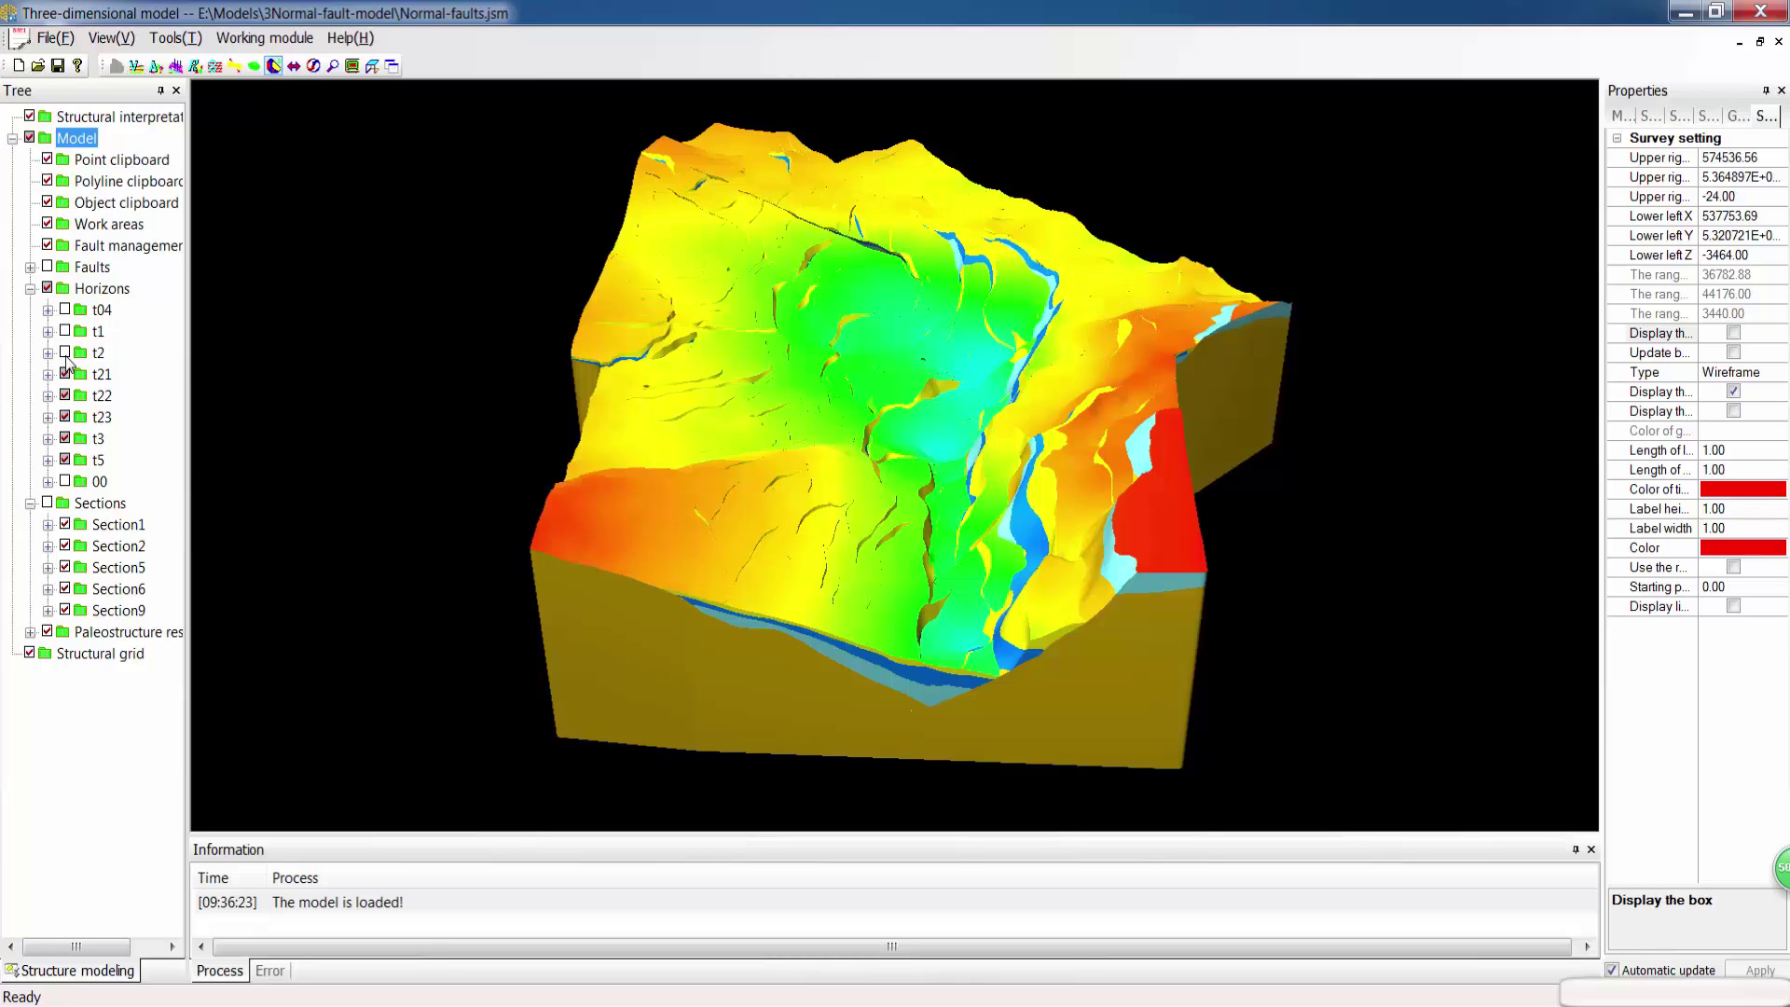
{"action": "left_click", "coordinate": [66, 354]}
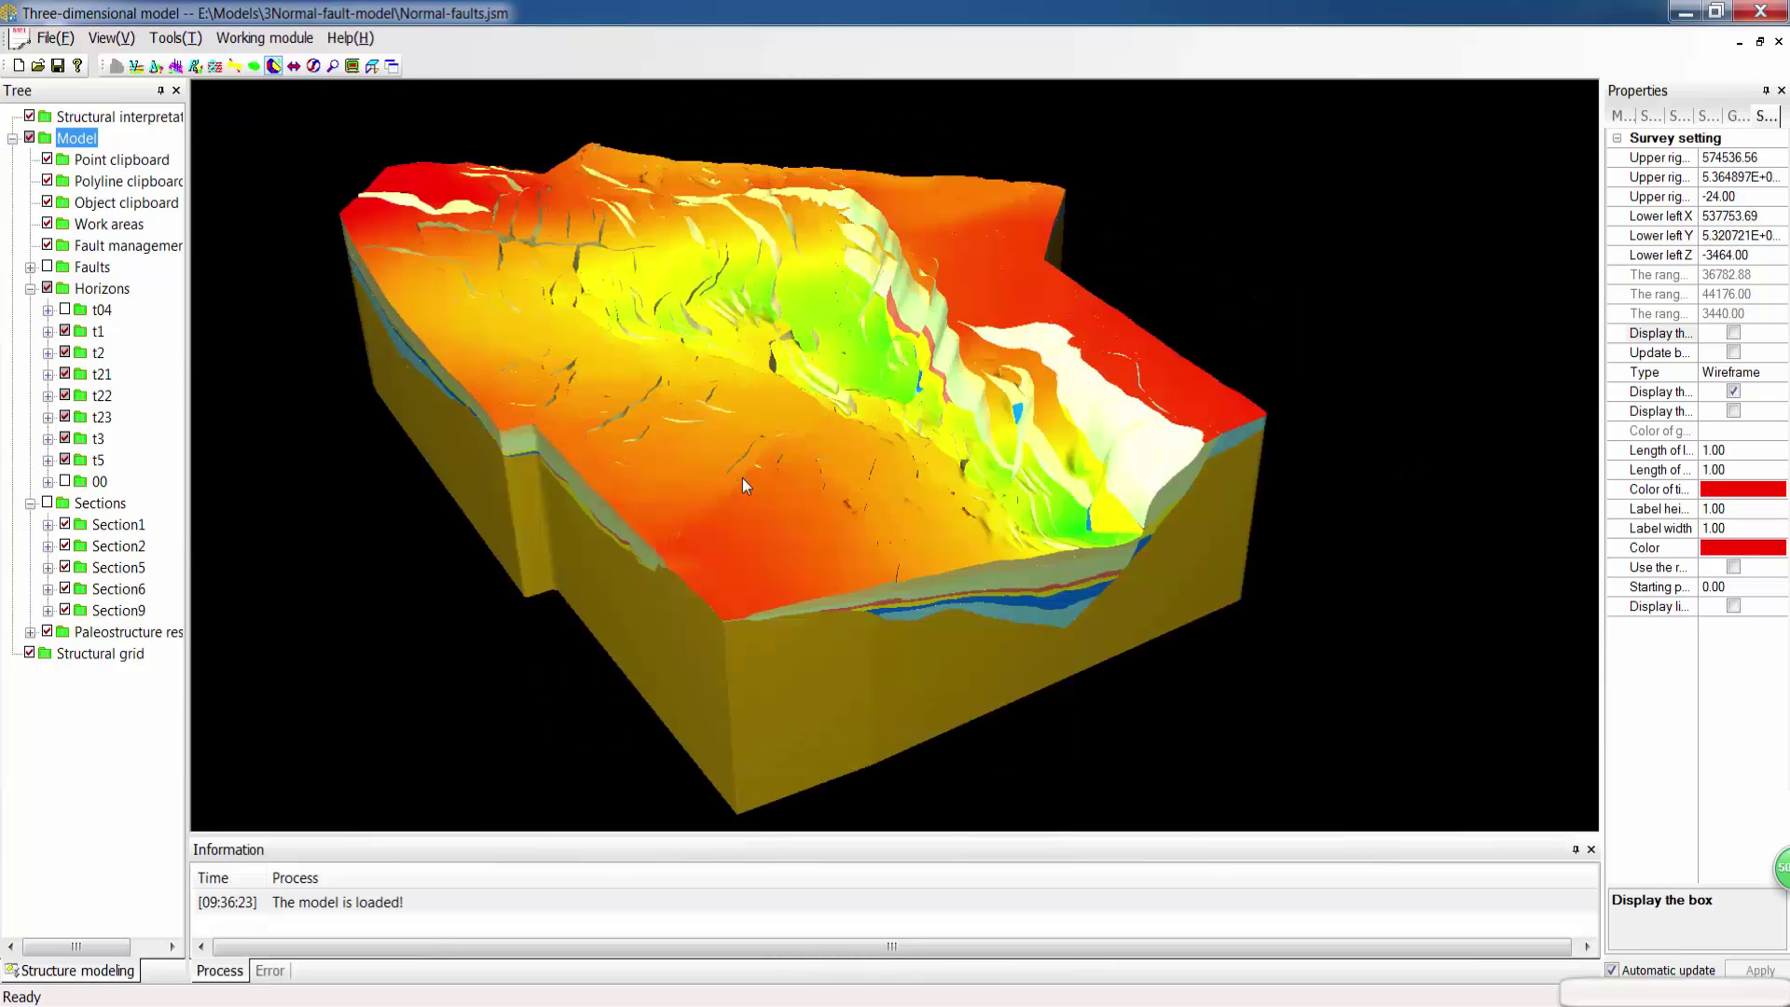
Step: Examine the faulted t1 surface and the layers beneath it from all sides of the model
{"action": "left_click_drag", "start_coordinate": [743, 477], "coordinate": [824, 479]}
{"action": "left_click_drag", "start_coordinate": [689, 490], "coordinate": [915, 491]}
{"action": "left_click_drag", "start_coordinate": [619, 492], "coordinate": [939, 488]}
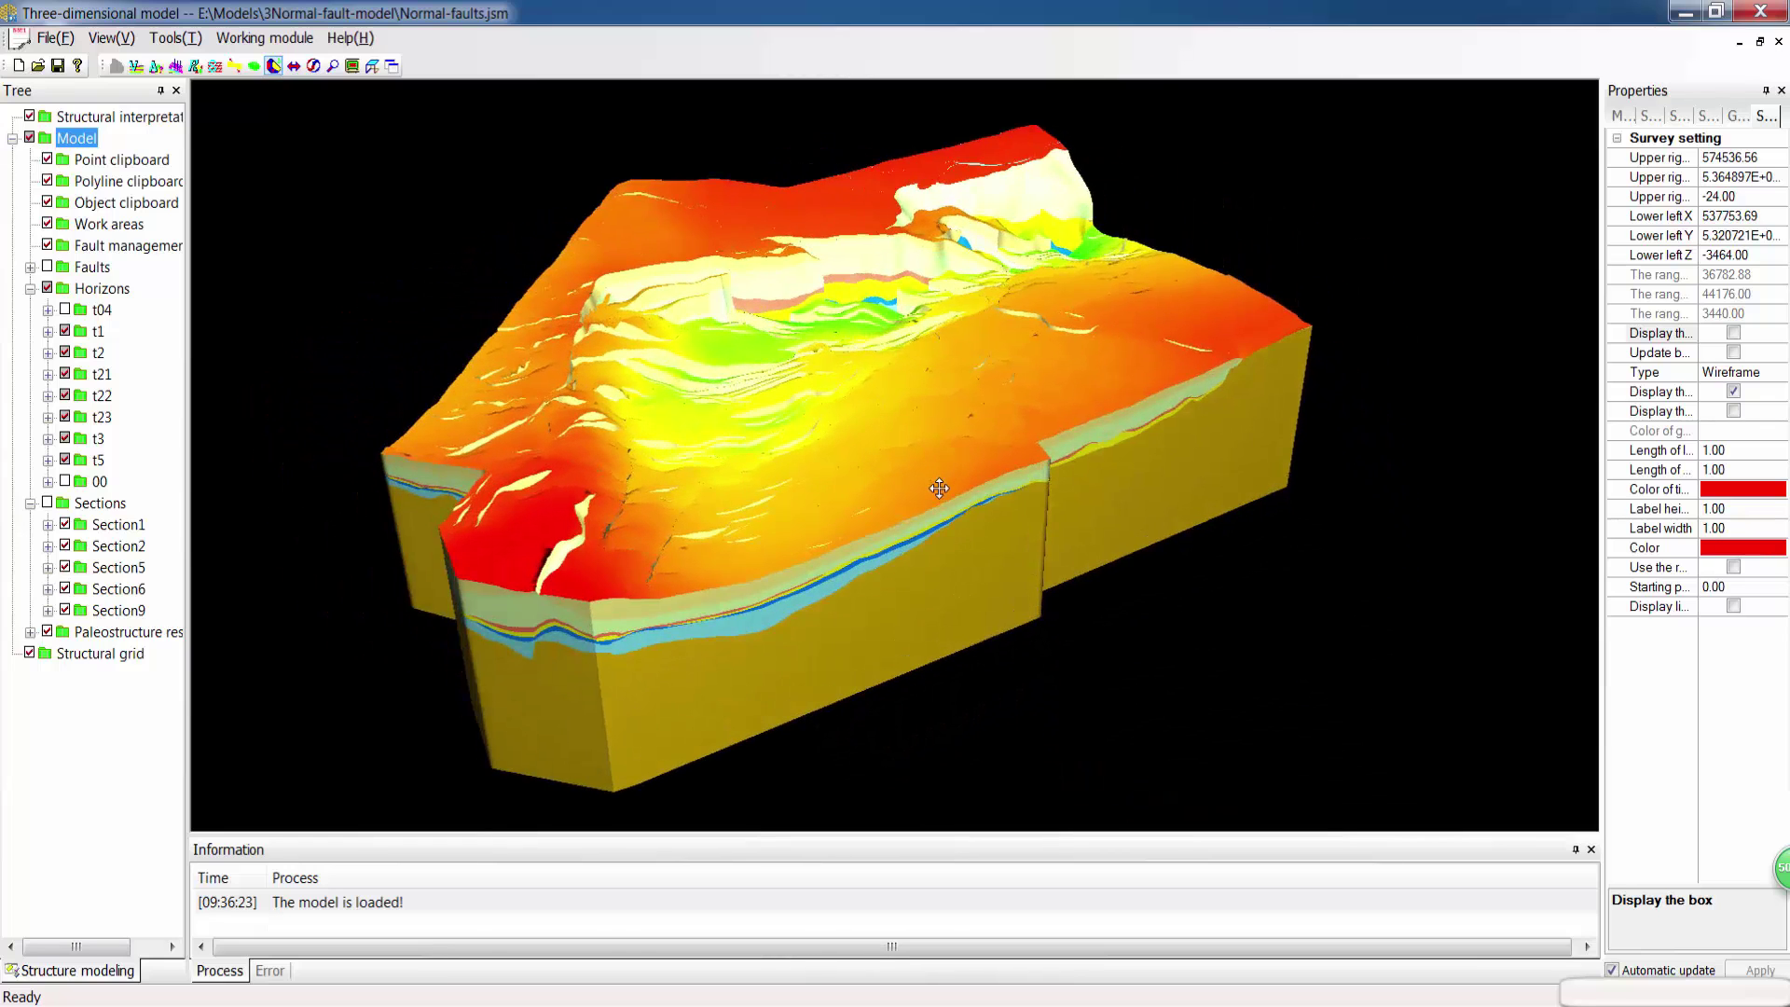
{"action": "middle_click_drag", "start_coordinate": [678, 500], "coordinate": [820, 508]}
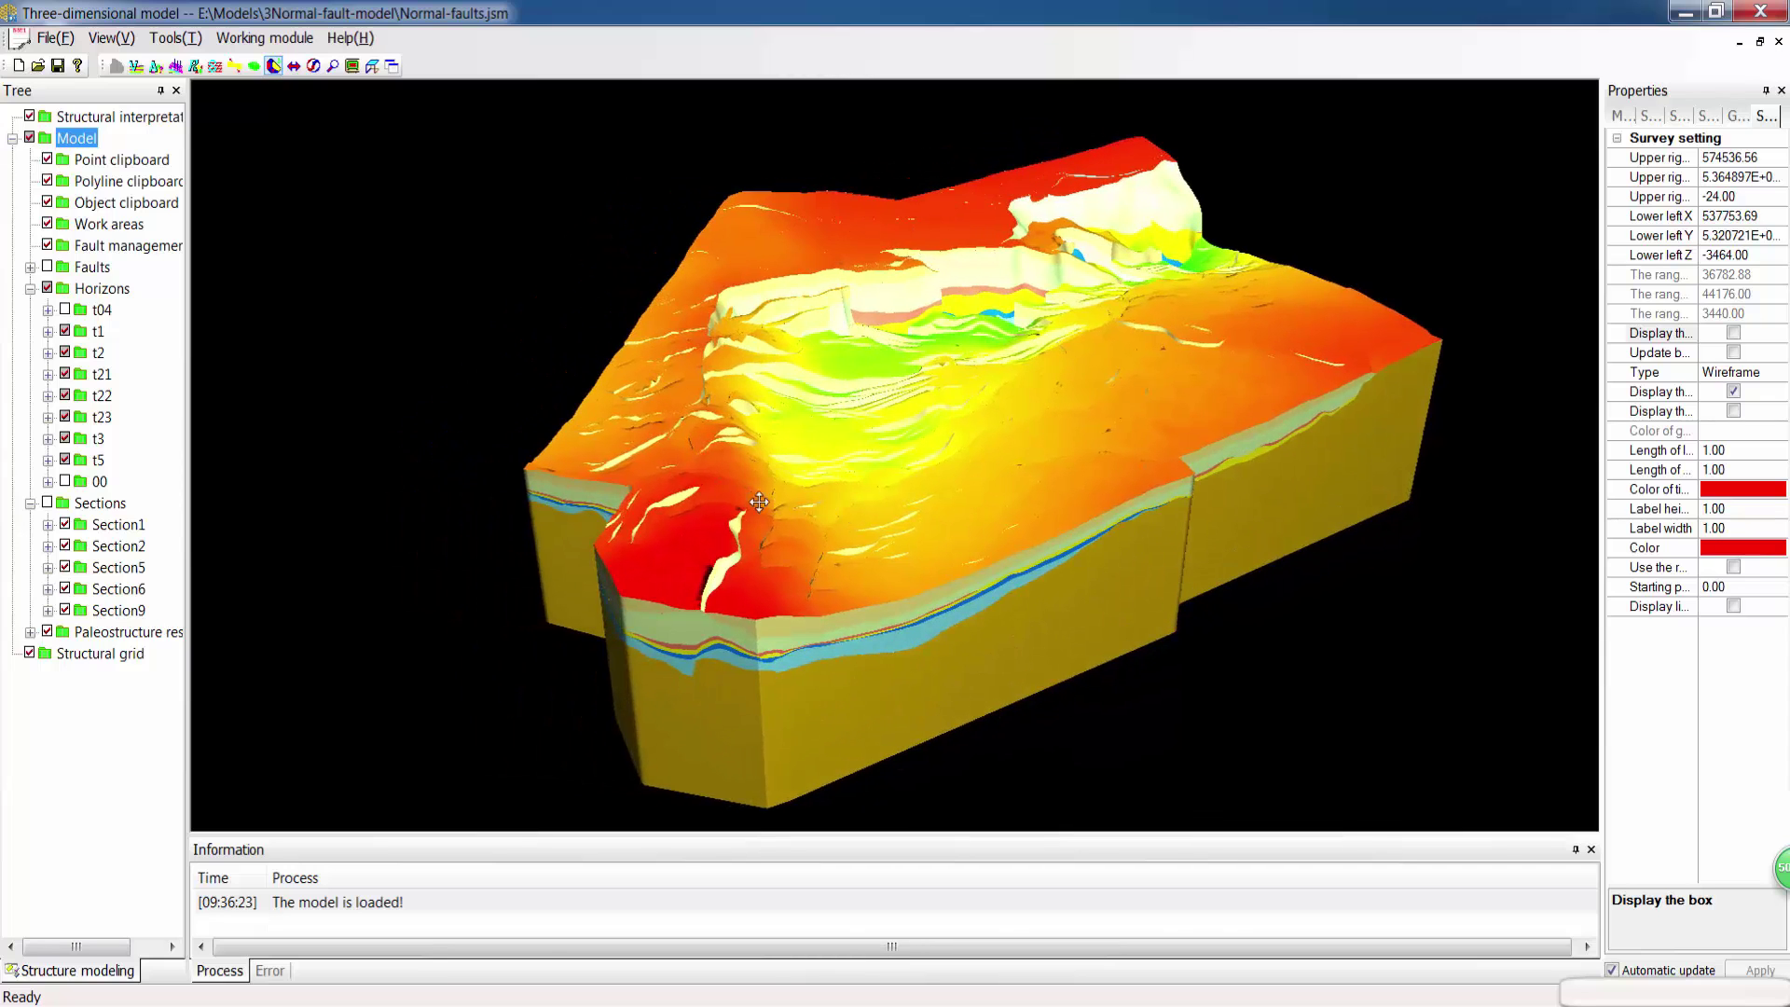
{"action": "left_click_drag", "start_coordinate": [759, 501], "coordinate": [834, 509]}
{"action": "left_click_drag", "start_coordinate": [888, 512], "coordinate": [240, 509]}
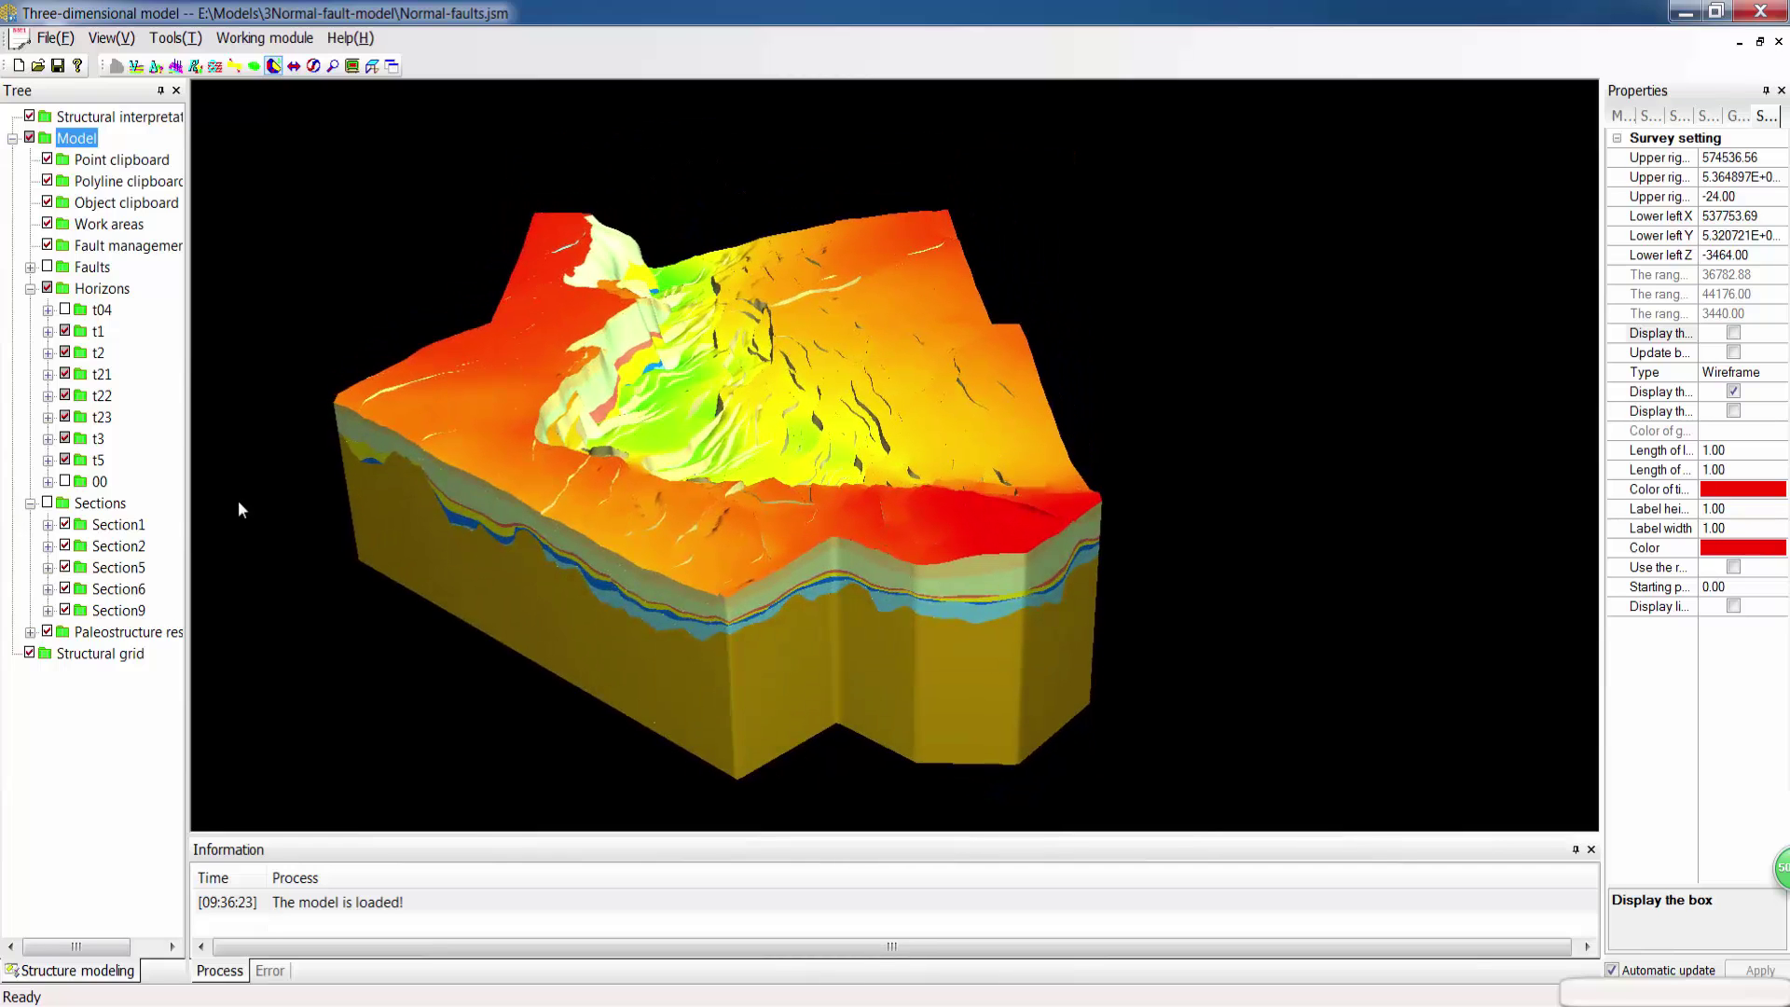
Step: Preview the faulted horizon block cut back along Section2 to examine the layers on the cut face
{"action": "left_click", "coordinate": [121, 547]}
{"action": "right_click", "coordinate": [121, 547]}
{"action": "left_click", "coordinate": [196, 675]}
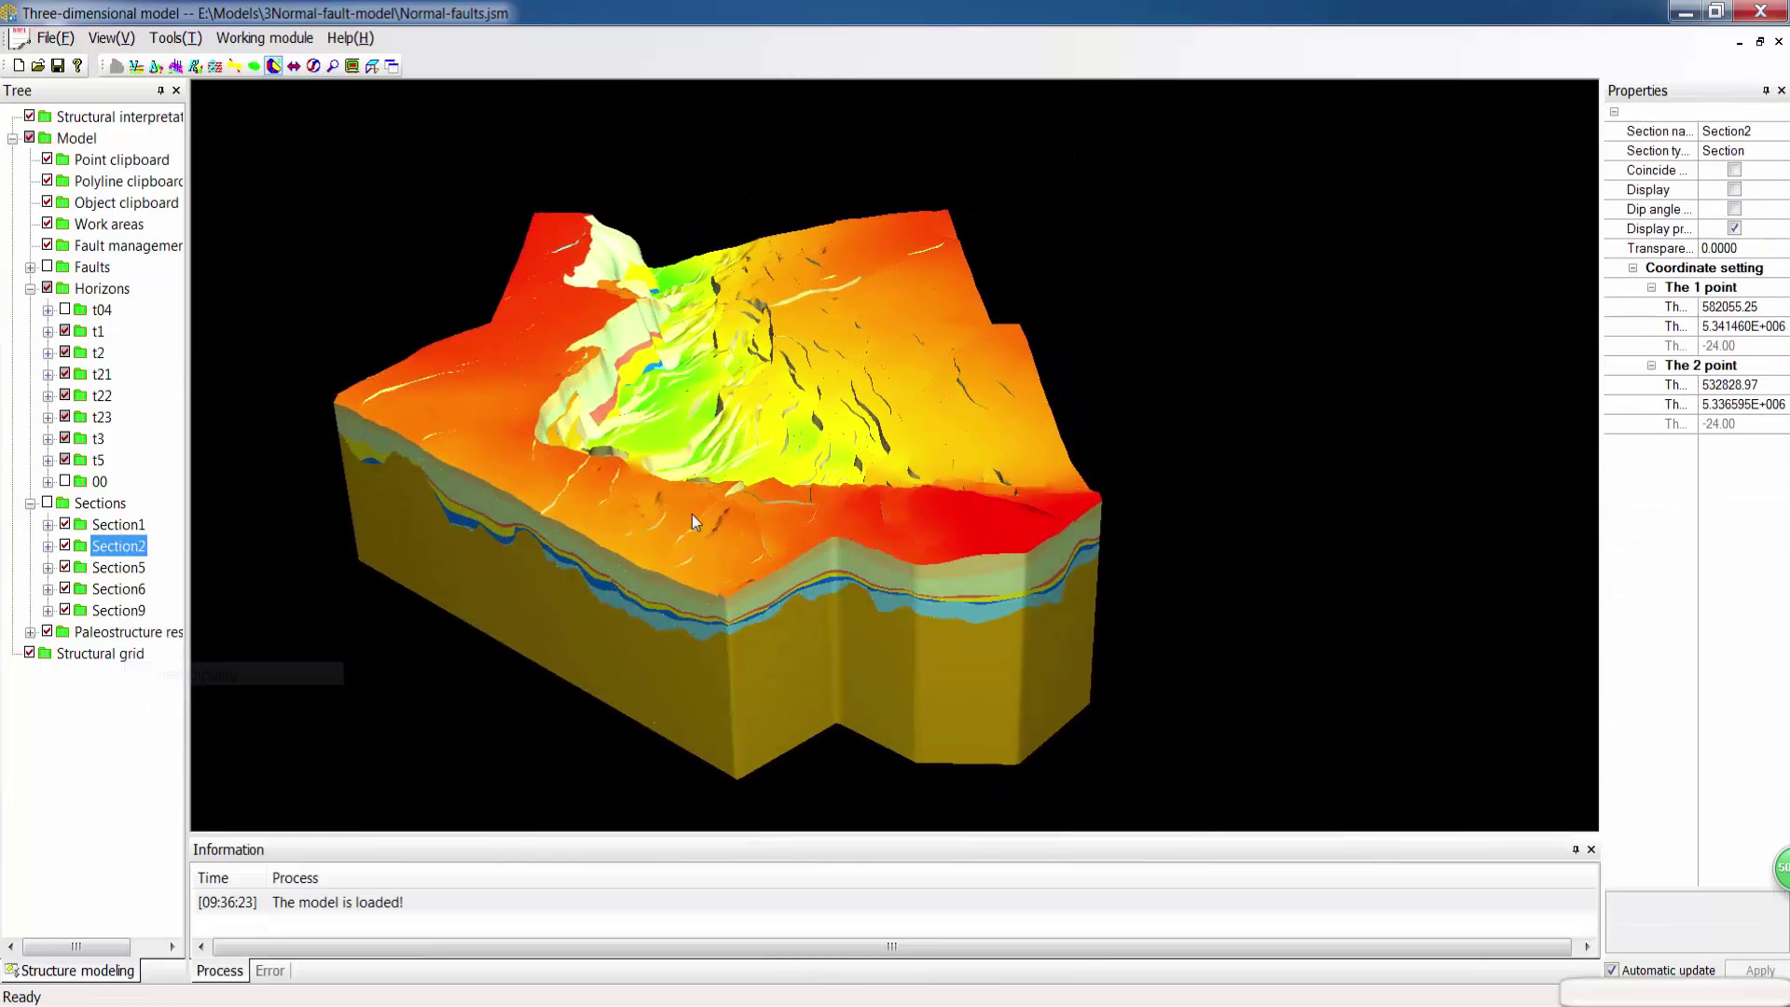
{"action": "left_click_drag", "start_coordinate": [686, 456], "coordinate": [686, 560]}
Step: Display the normal-fault model's sections and hide its horizons
{"action": "left_click", "coordinate": [47, 507]}
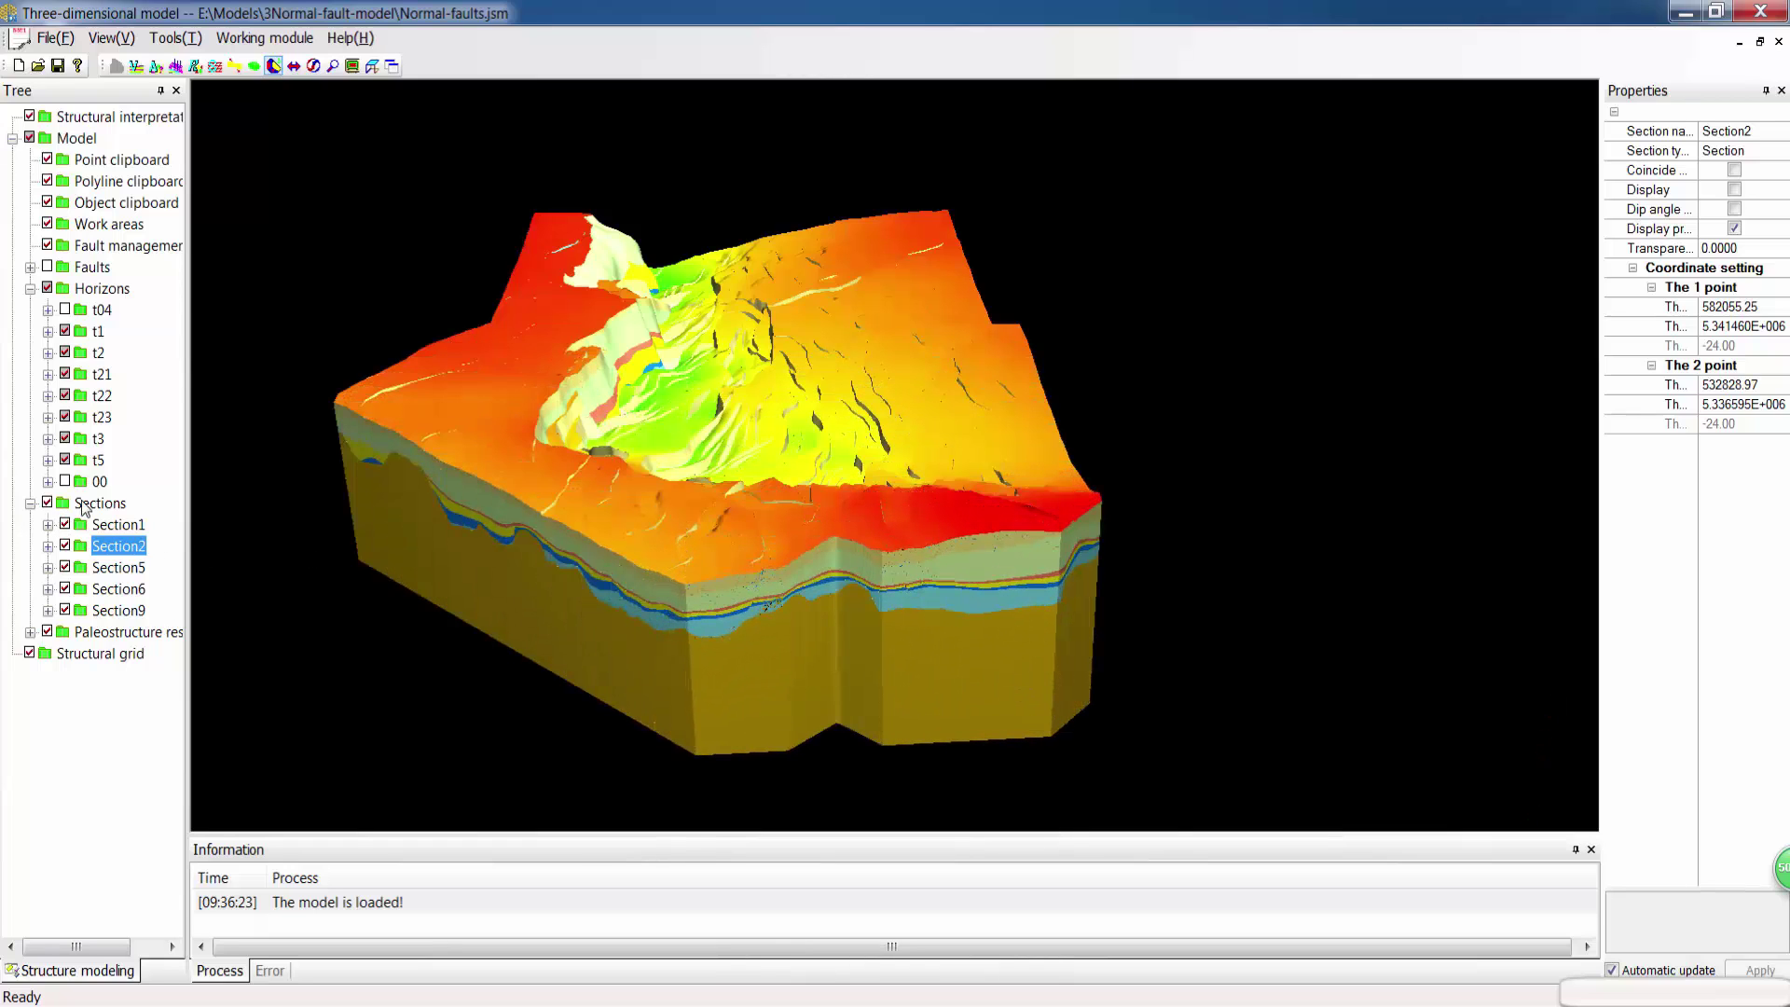
{"action": "left_click", "coordinate": [93, 501]}
{"action": "left_click", "coordinate": [48, 288]}
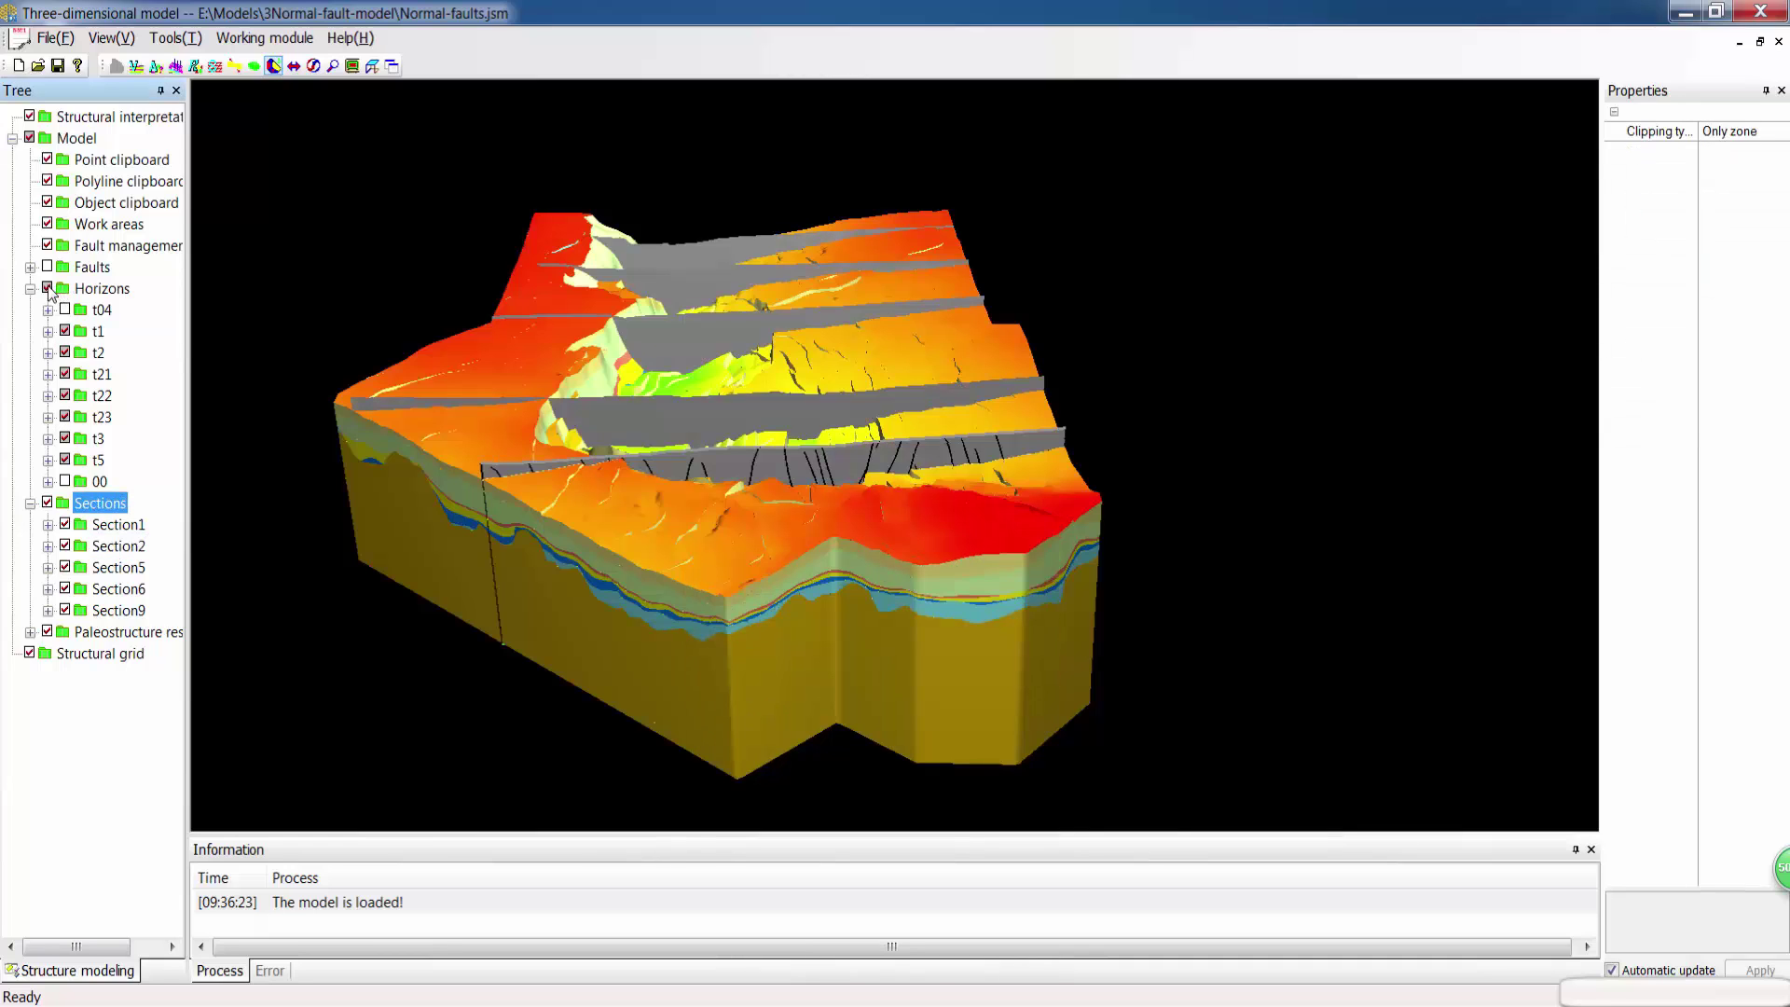
Step: Examine the fault-cut layers up close along the full width of the front section
{"action": "middle_click_drag", "start_coordinate": [661, 496], "coordinate": [647, 478]}
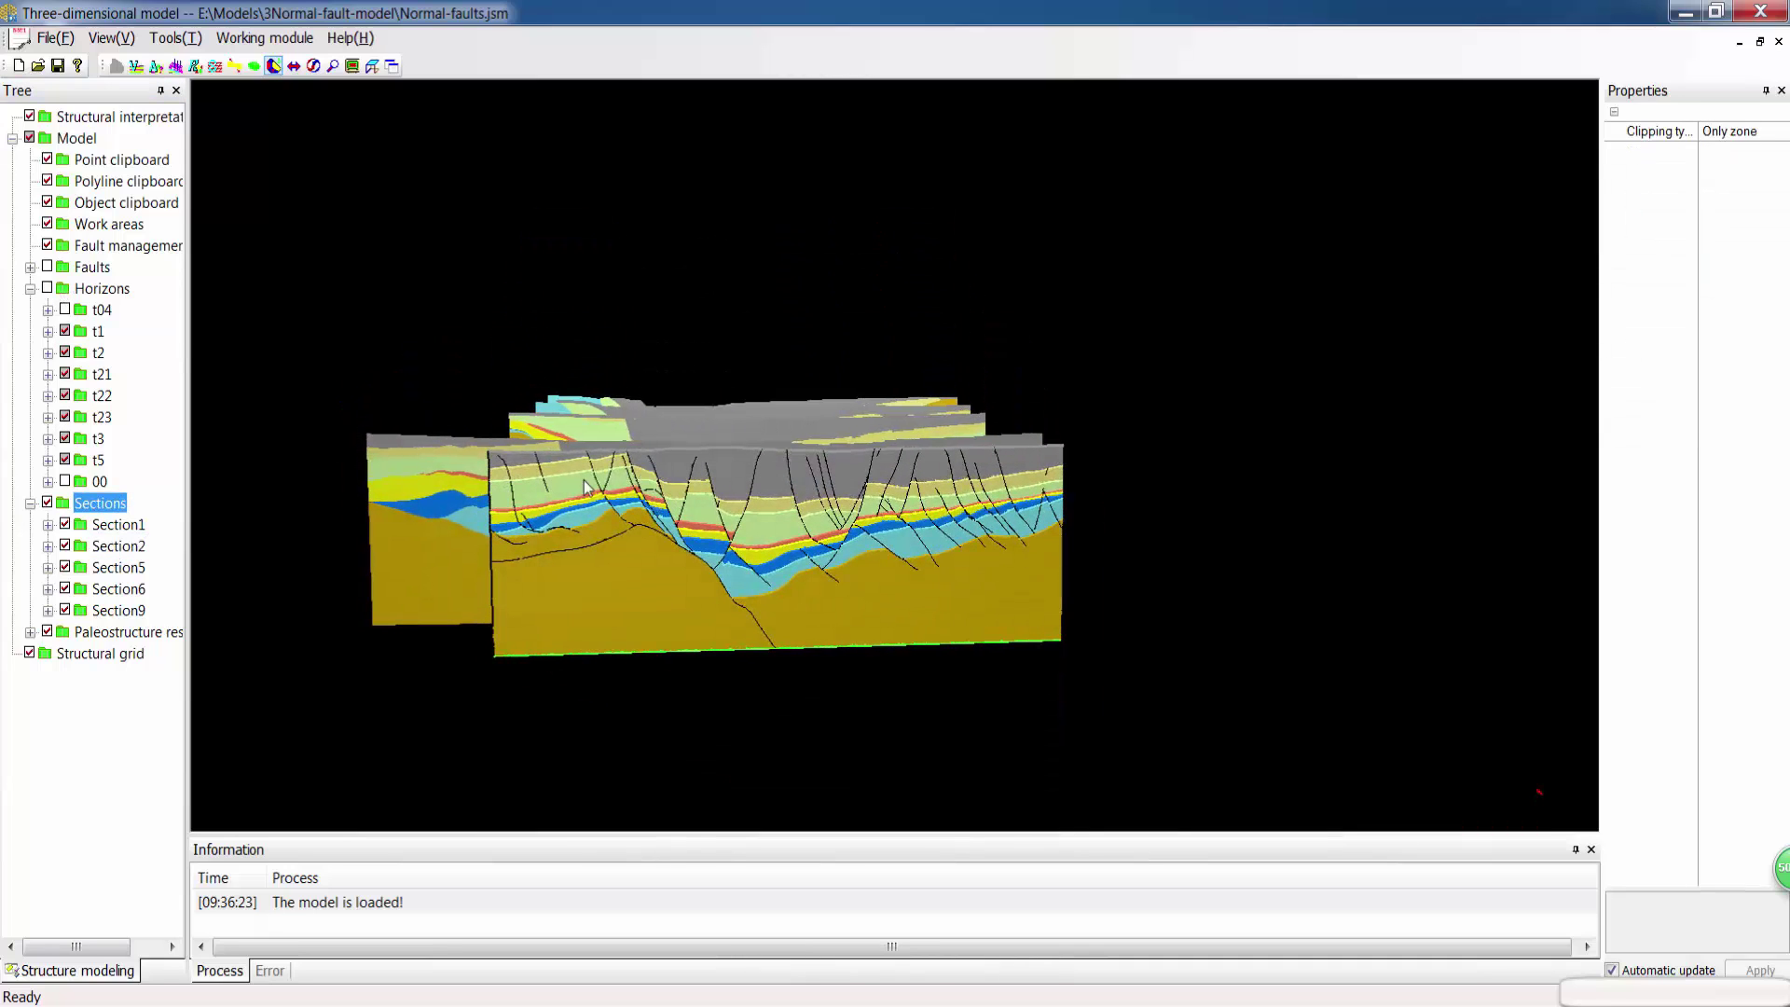
{"action": "left_click_drag", "start_coordinate": [517, 417], "coordinate": [1048, 753]}
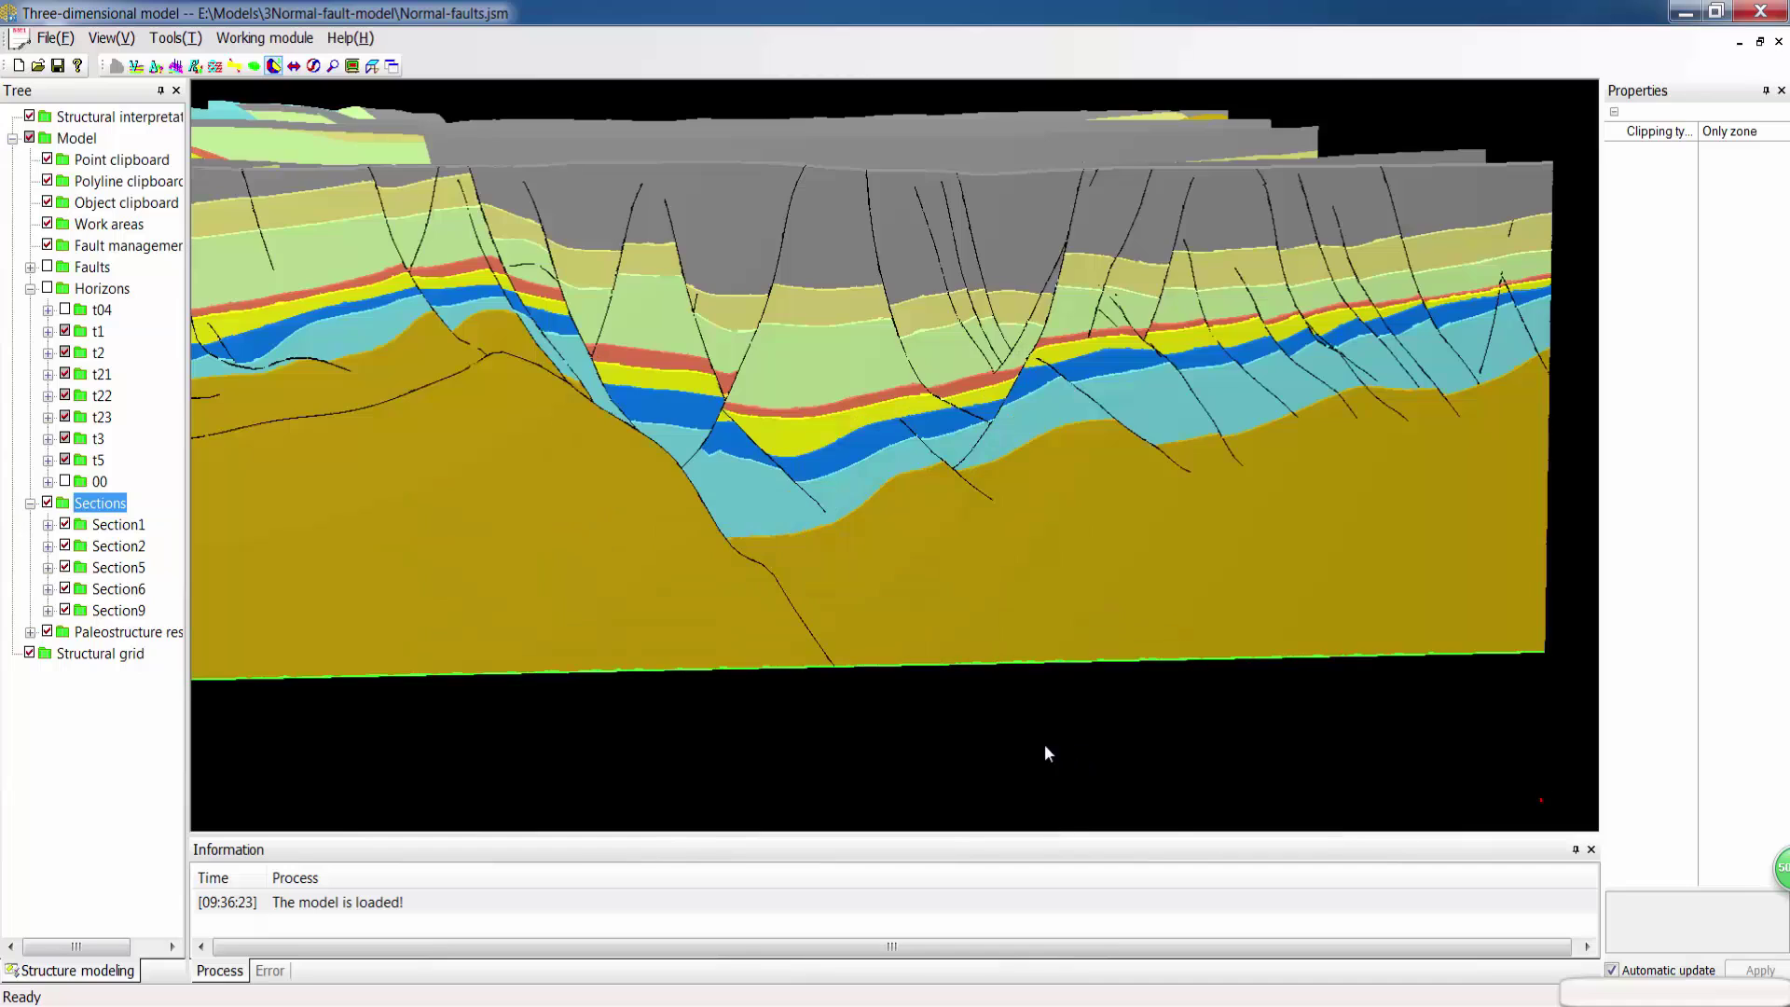
{"action": "middle_click_drag", "start_coordinate": [931, 471], "coordinate": [976, 591]}
{"action": "right_click_drag", "start_coordinate": [950, 556], "coordinate": [939, 630]}
{"action": "middle_click_drag", "start_coordinate": [763, 607], "coordinate": [899, 598]}
{"action": "middle_click_drag", "start_coordinate": [680, 605], "coordinate": [814, 591]}
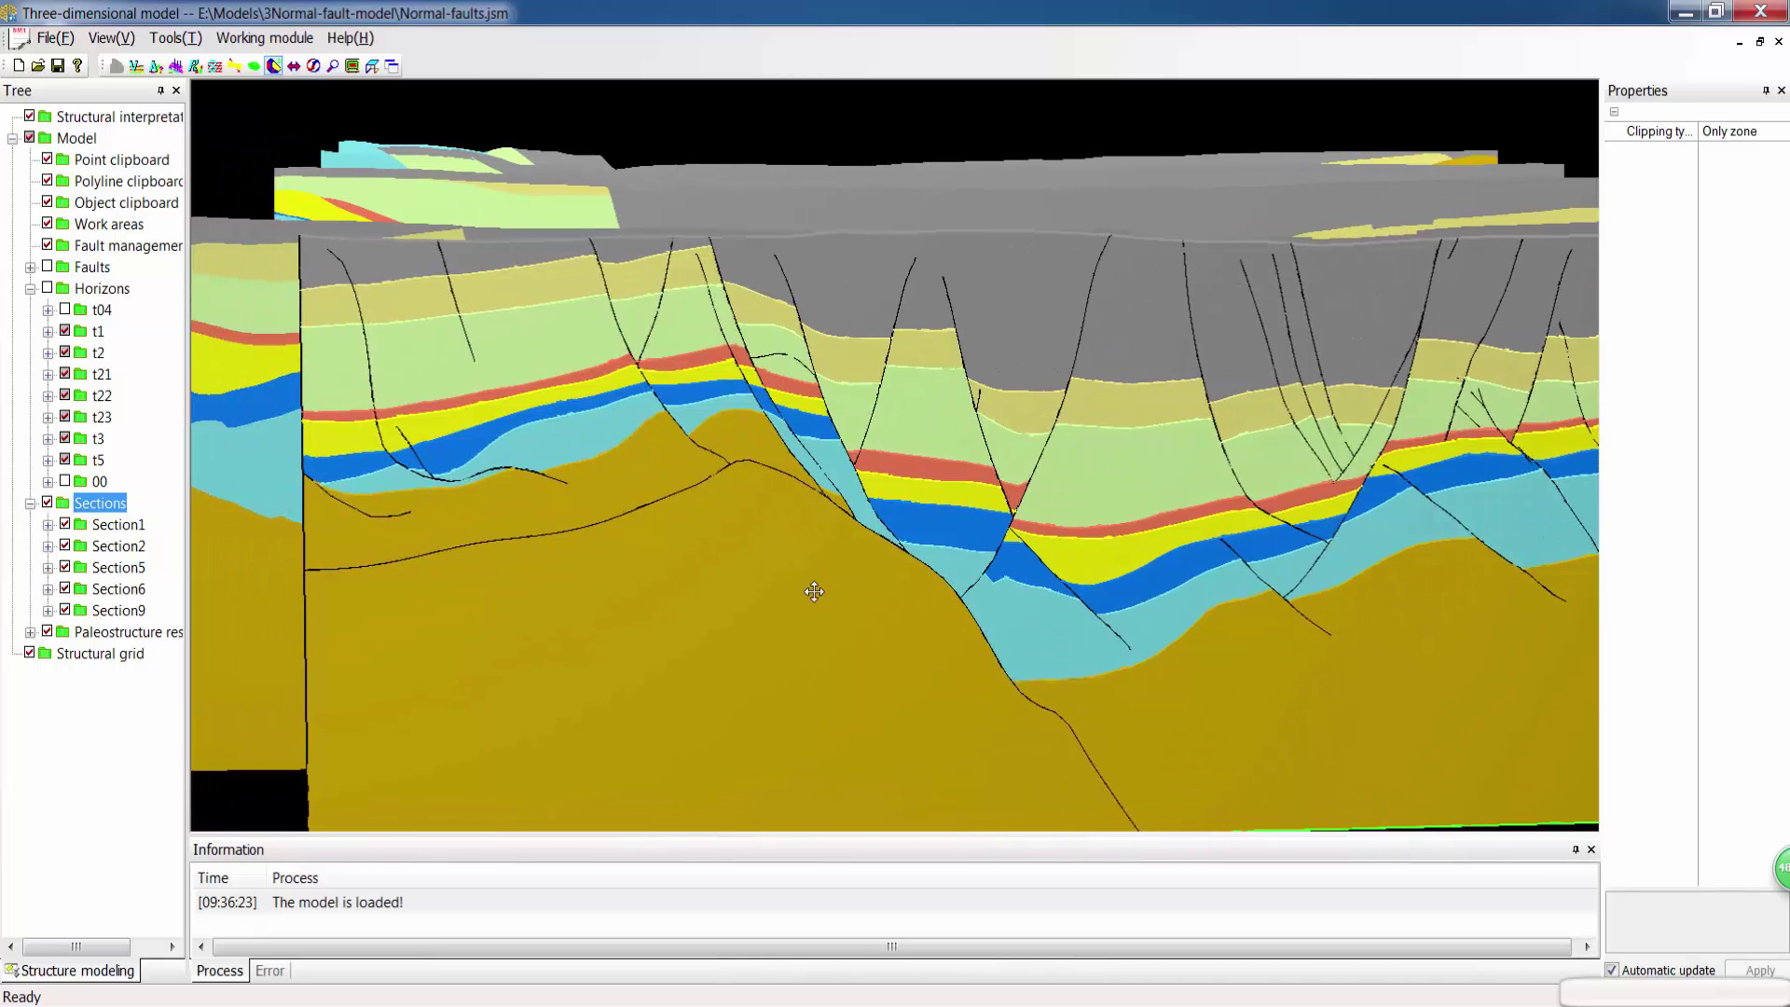
{"action": "middle_click_drag", "start_coordinate": [1030, 538], "coordinate": [776, 556]}
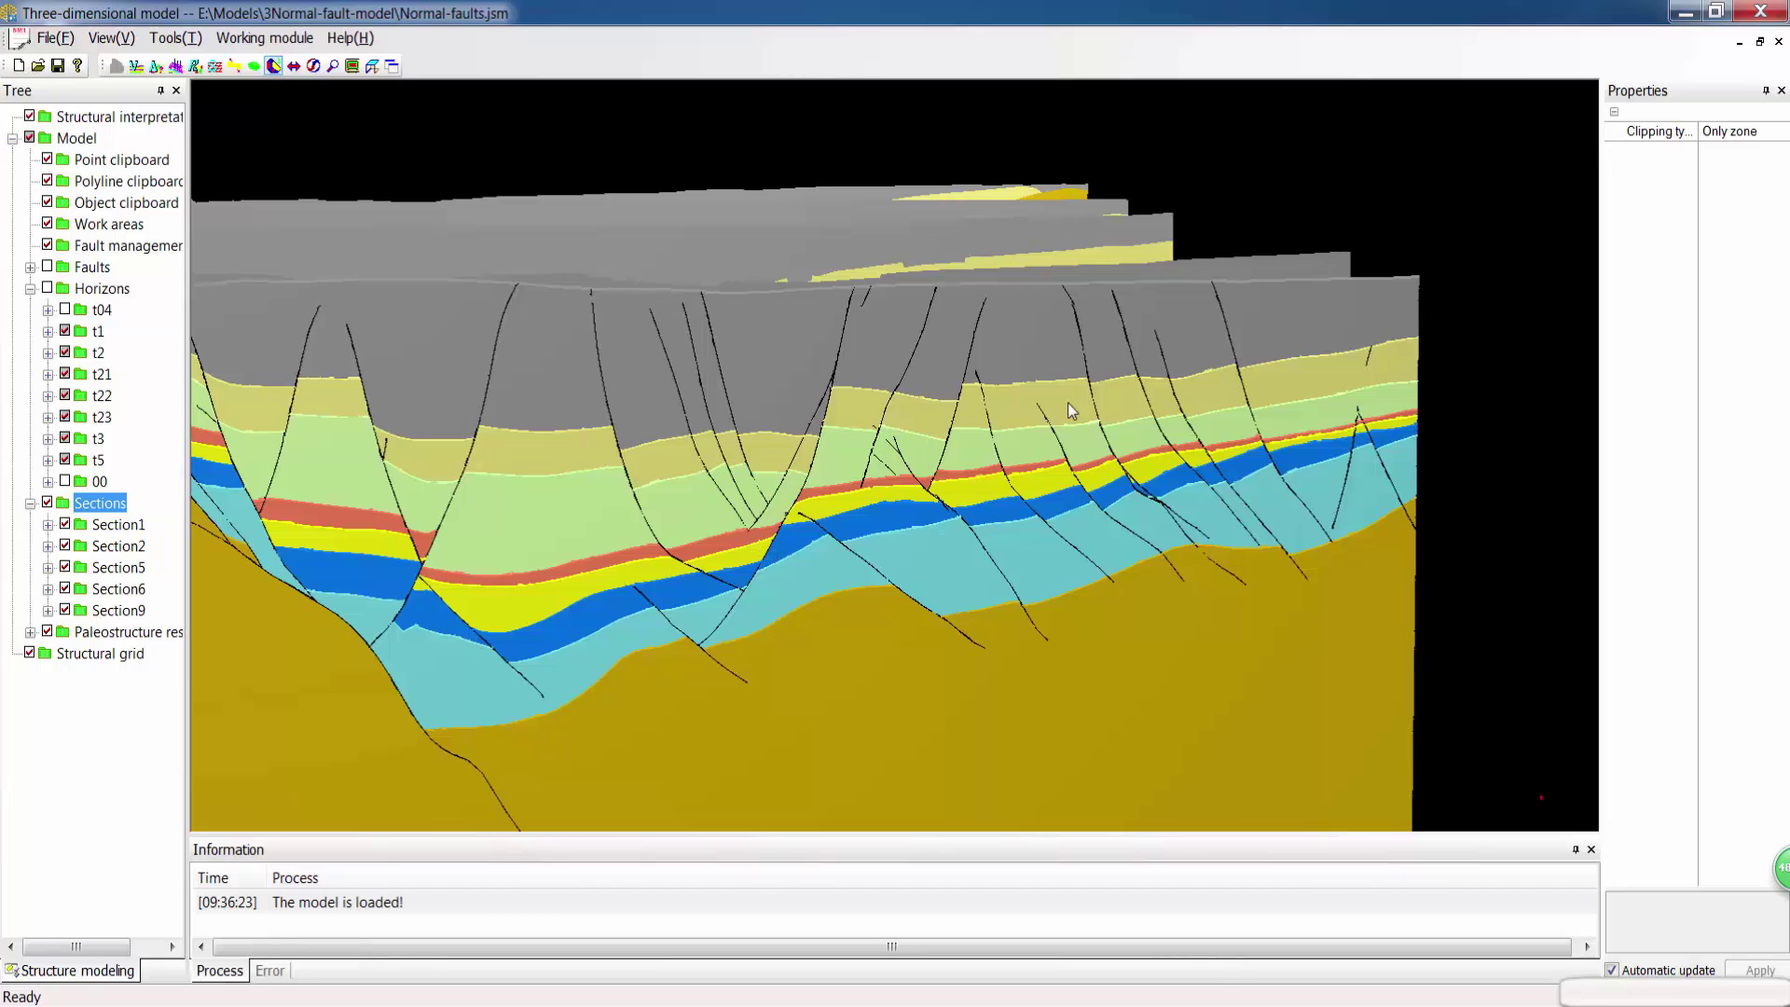
Step: Close the Normal-faults.jsm model and switch to the empty model1 model from the 4workflow folder
{"action": "left_click", "coordinate": [1781, 42]}
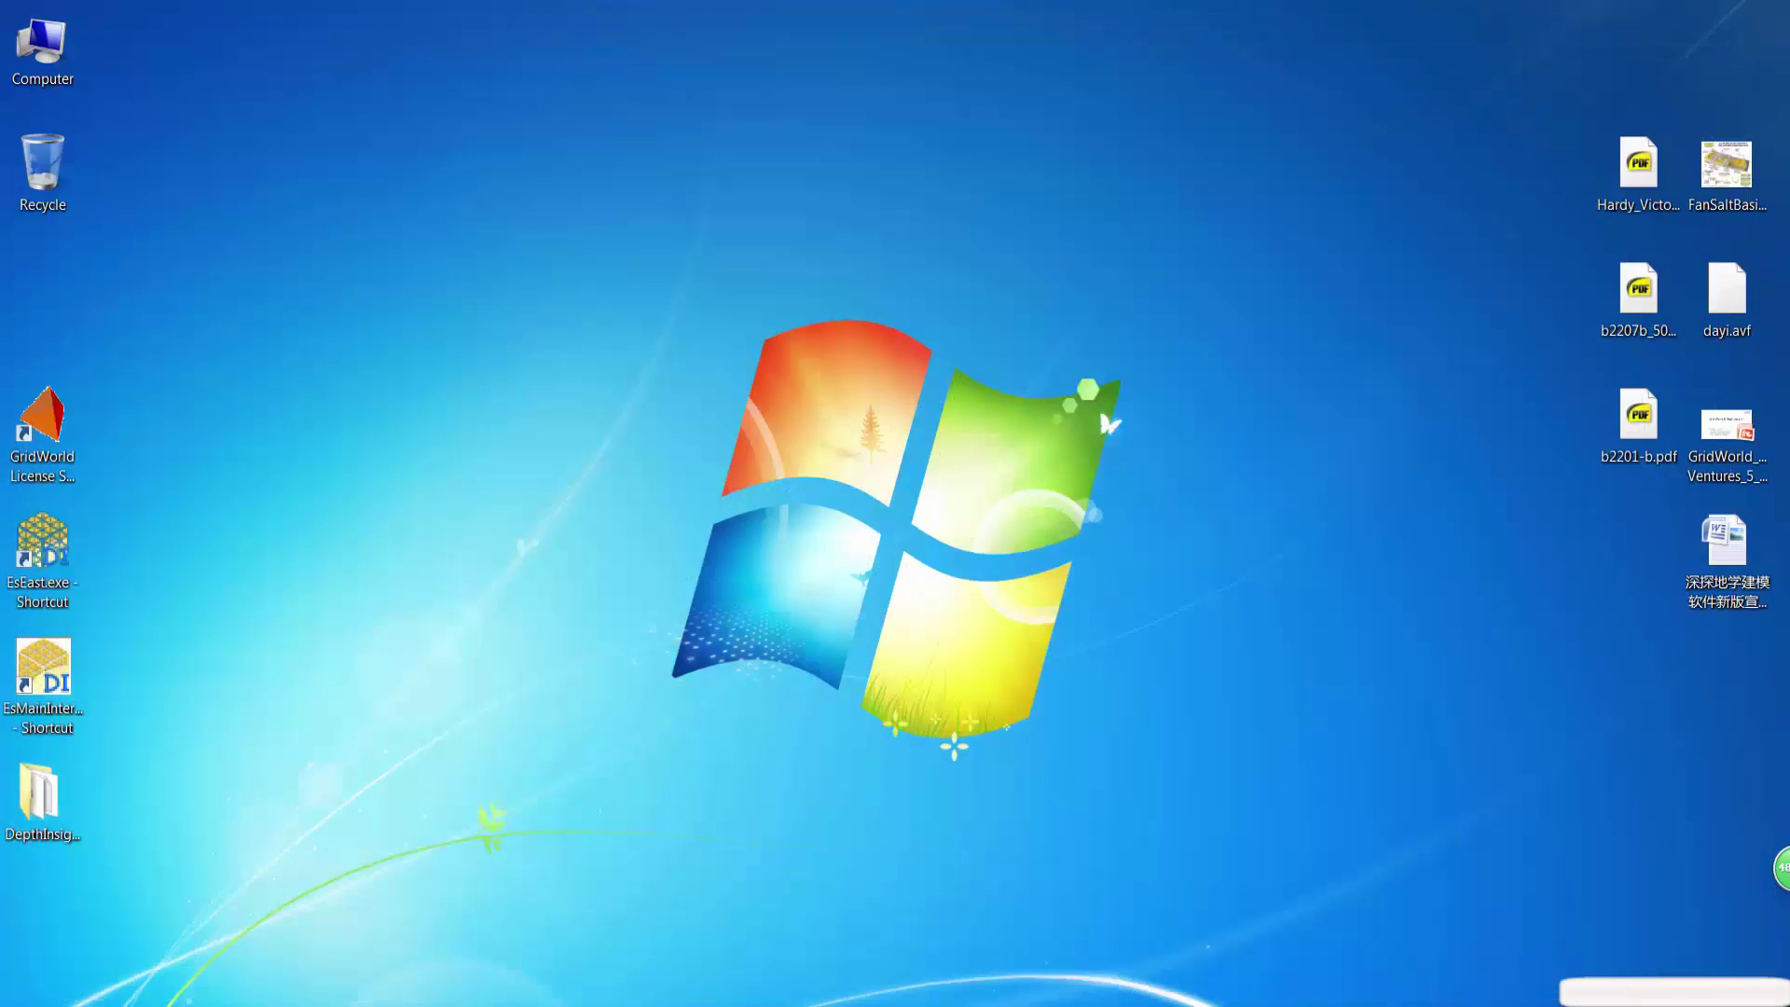
{"action": "mouse_move", "coordinate": [520, 999]}
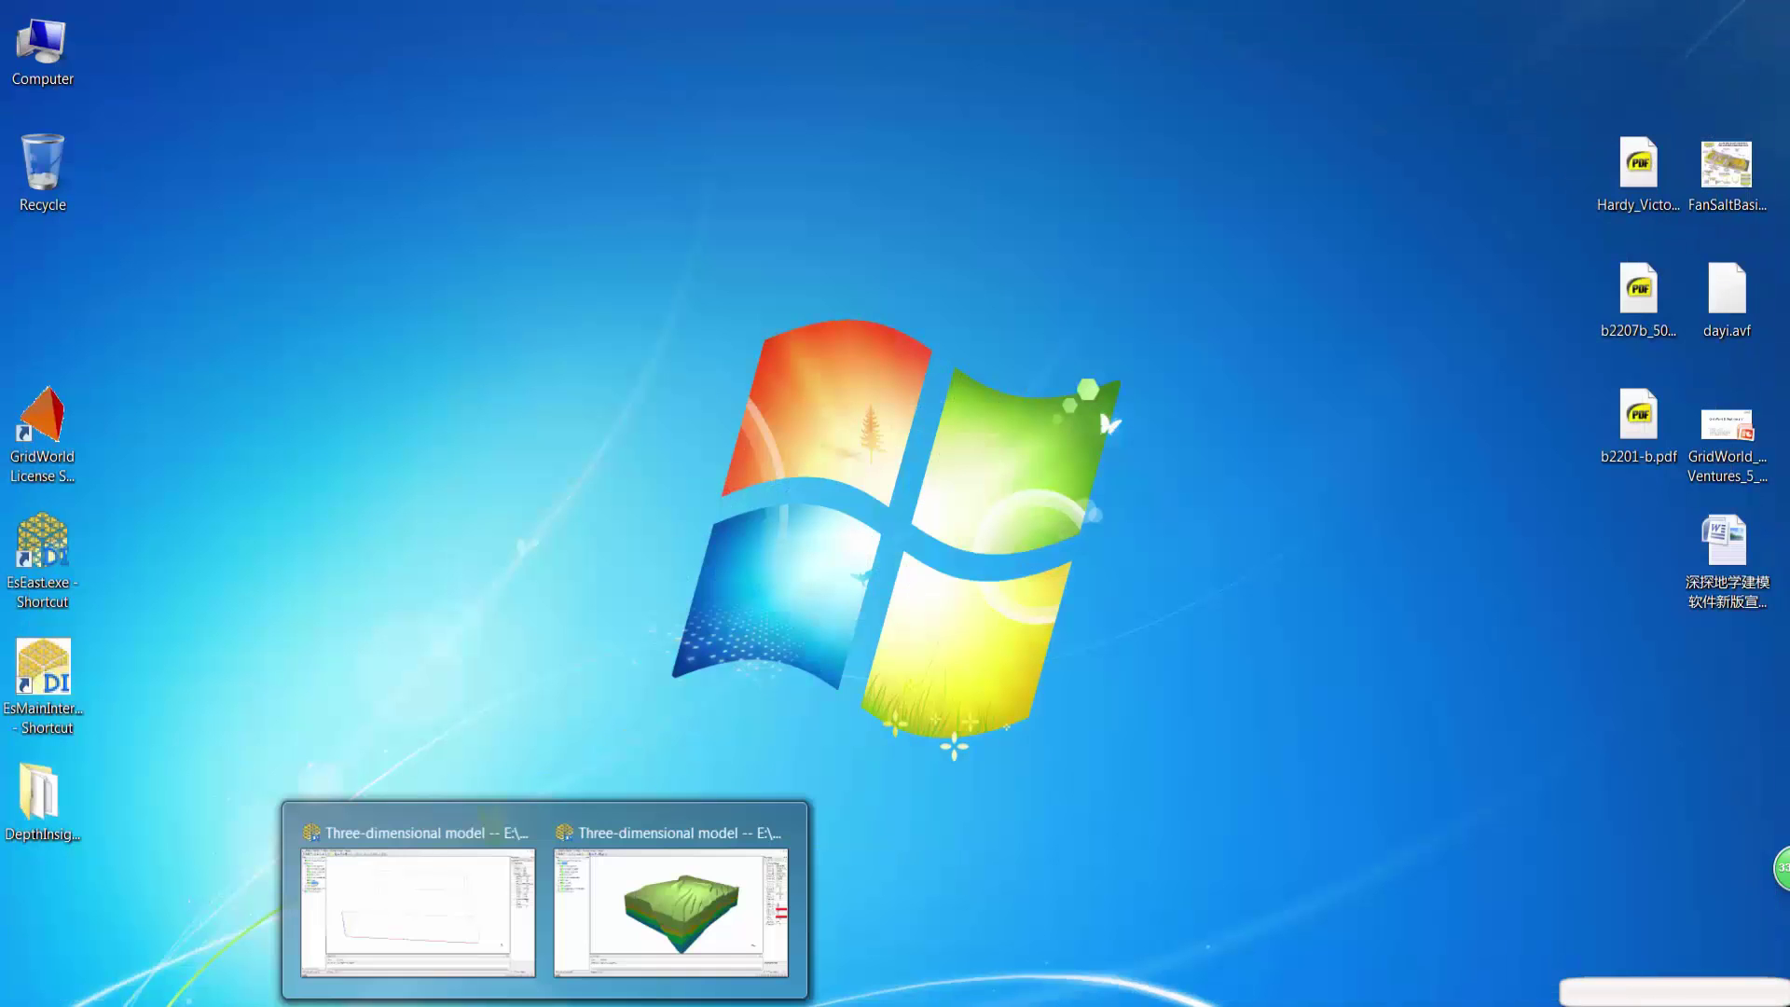
{"action": "left_click", "coordinate": [486, 933]}
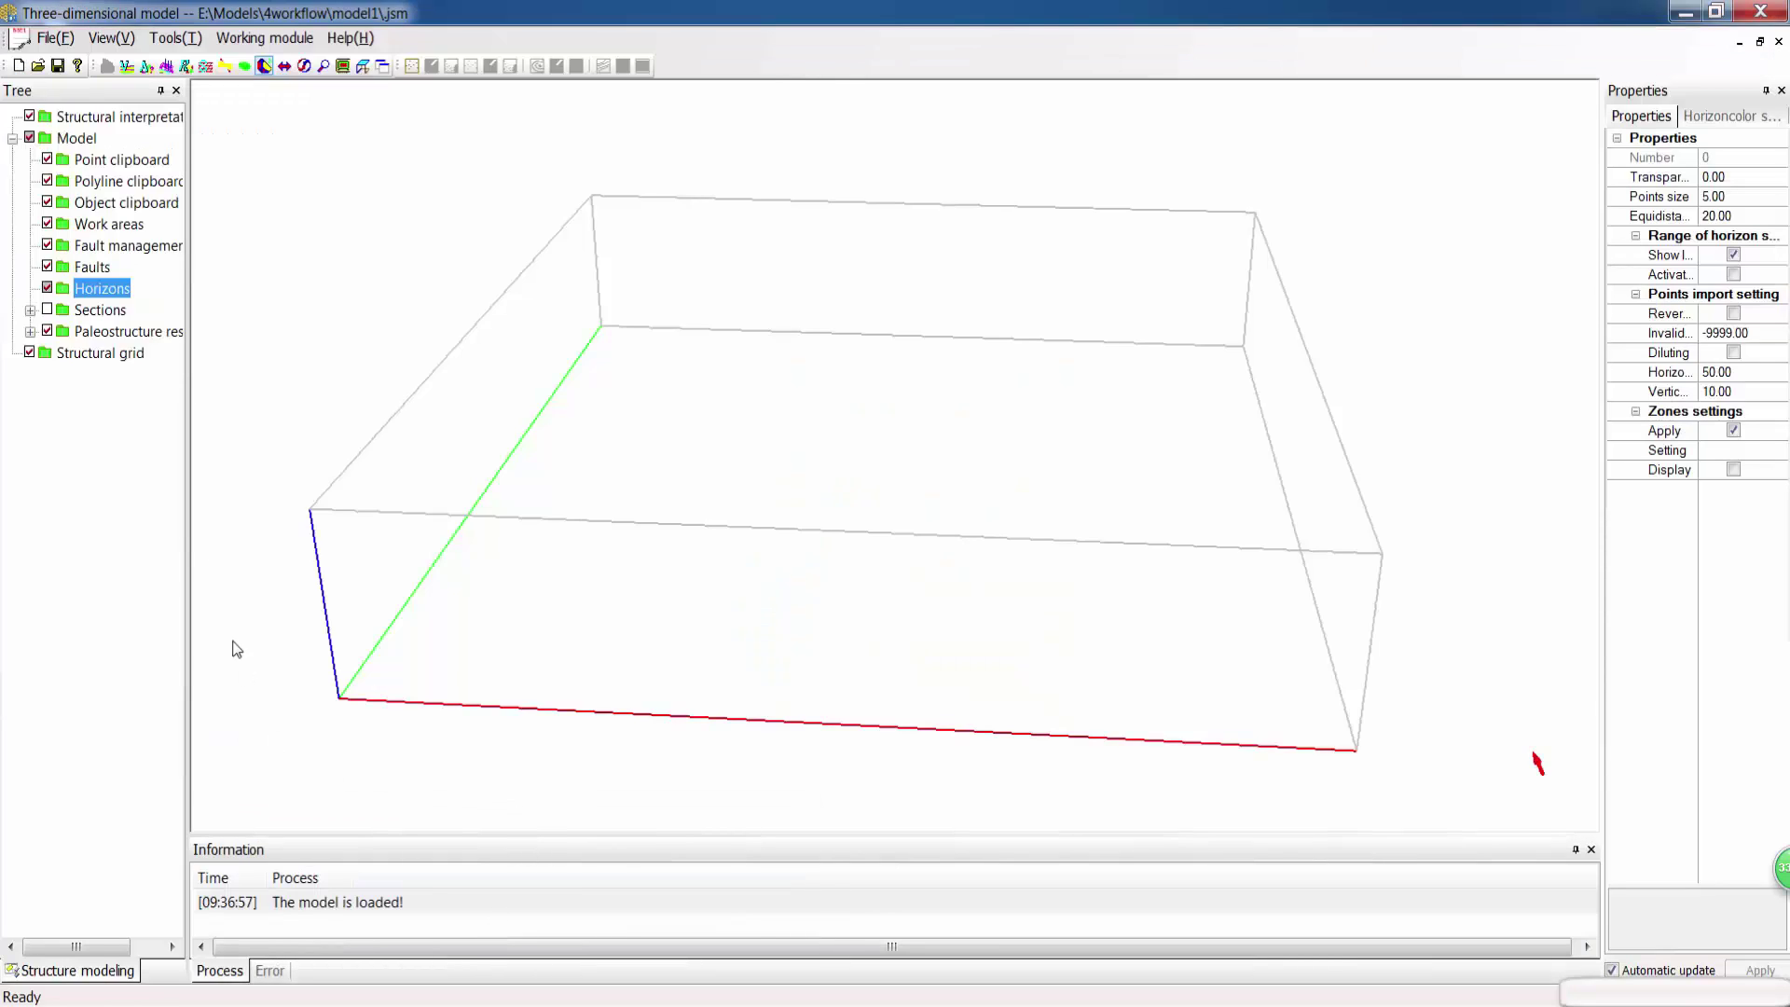
Step: Import the fault segments from fault.flt in the Models\4workflow\data folder
{"action": "right_click", "coordinate": [97, 266]}
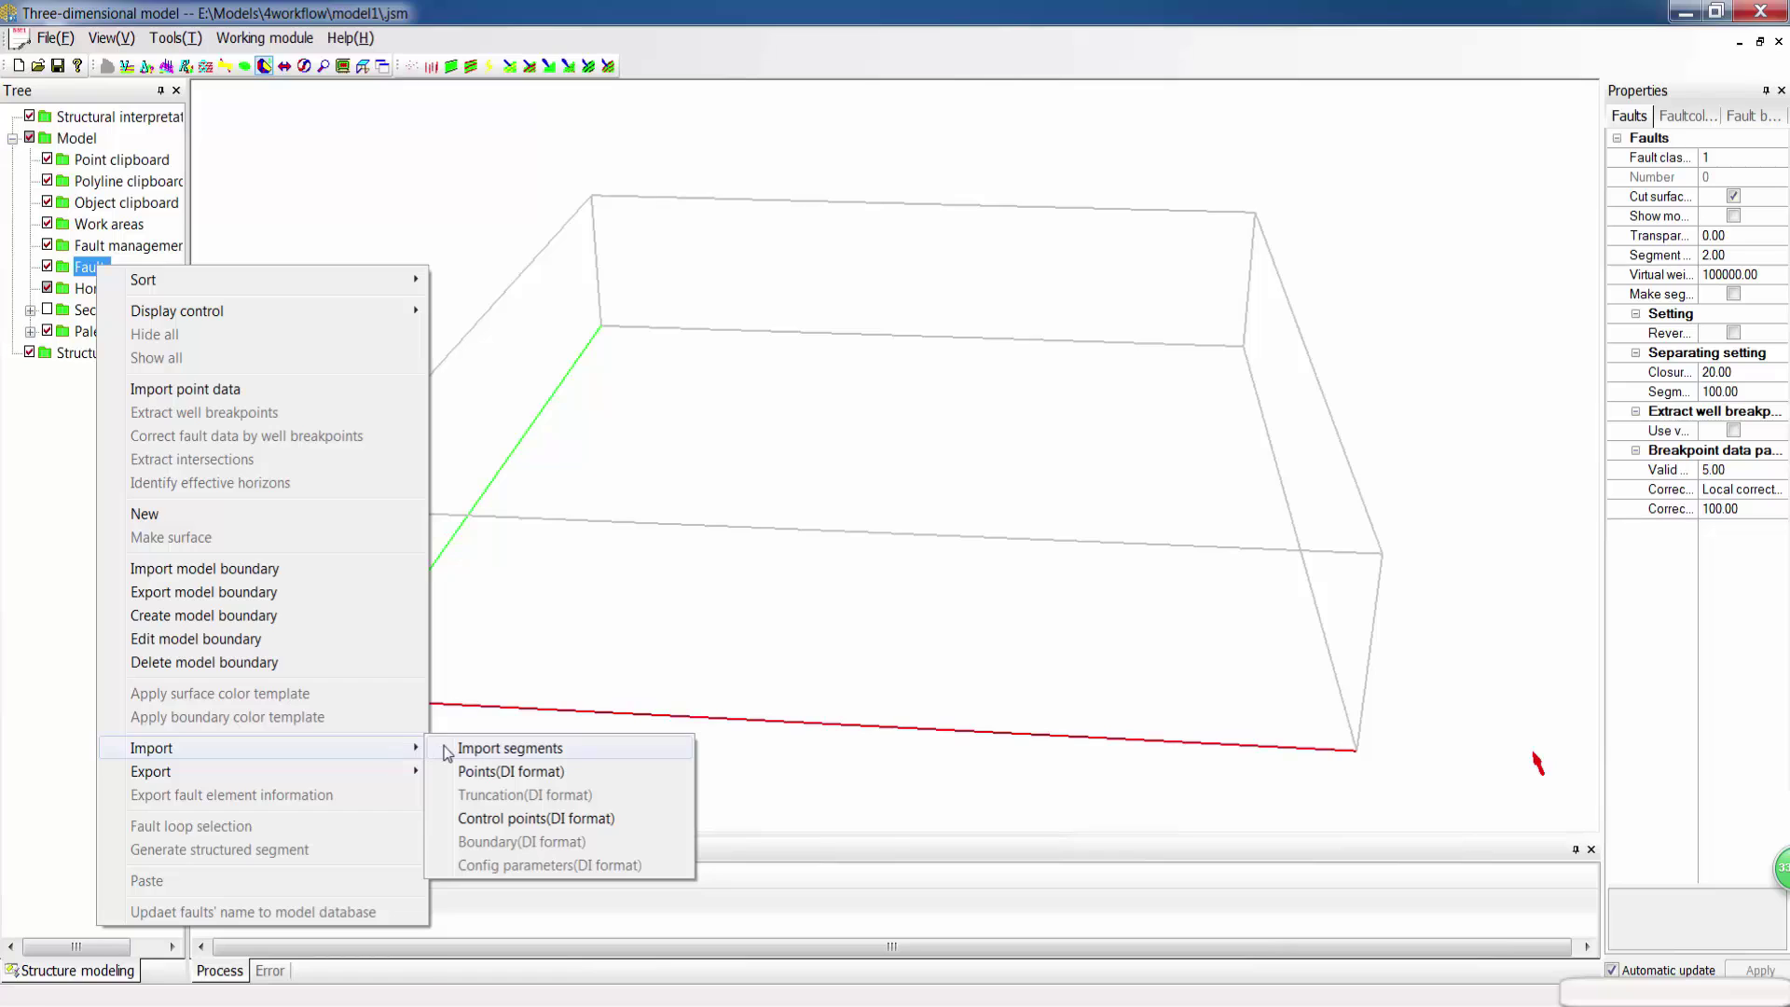
{"action": "left_click", "coordinate": [466, 749]}
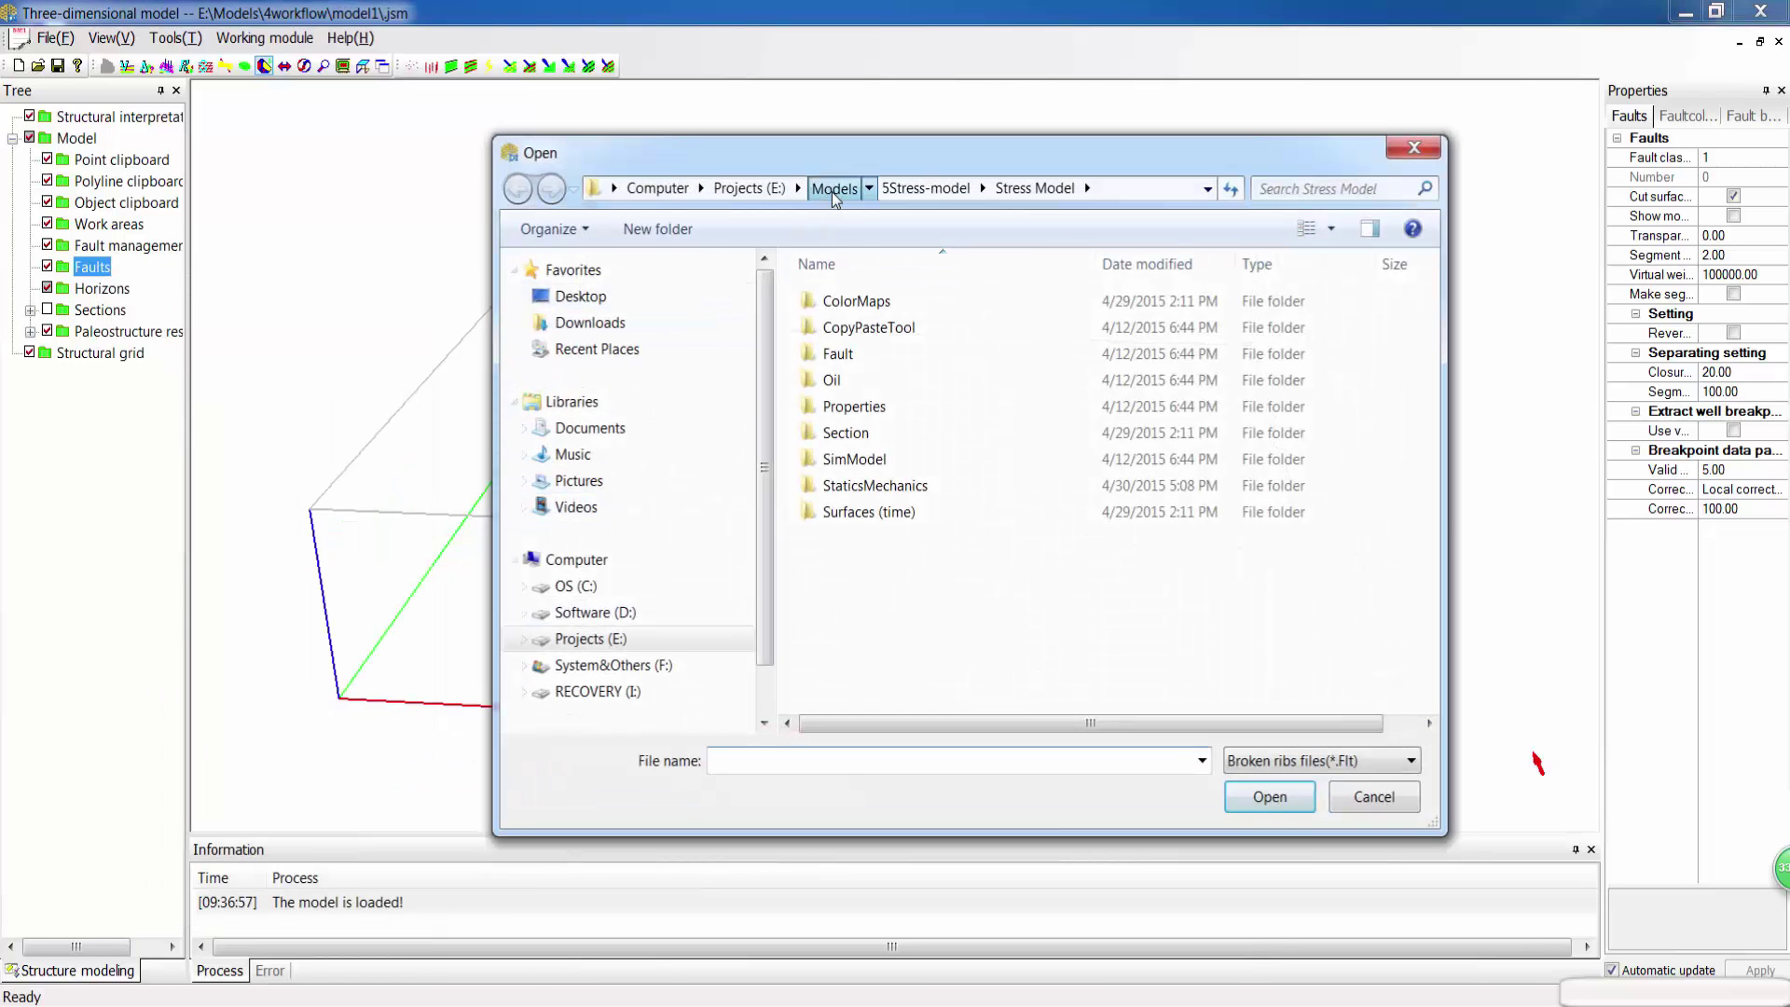
{"action": "left_click", "coordinate": [840, 188]}
{"action": "double_click", "coordinate": [844, 407]}
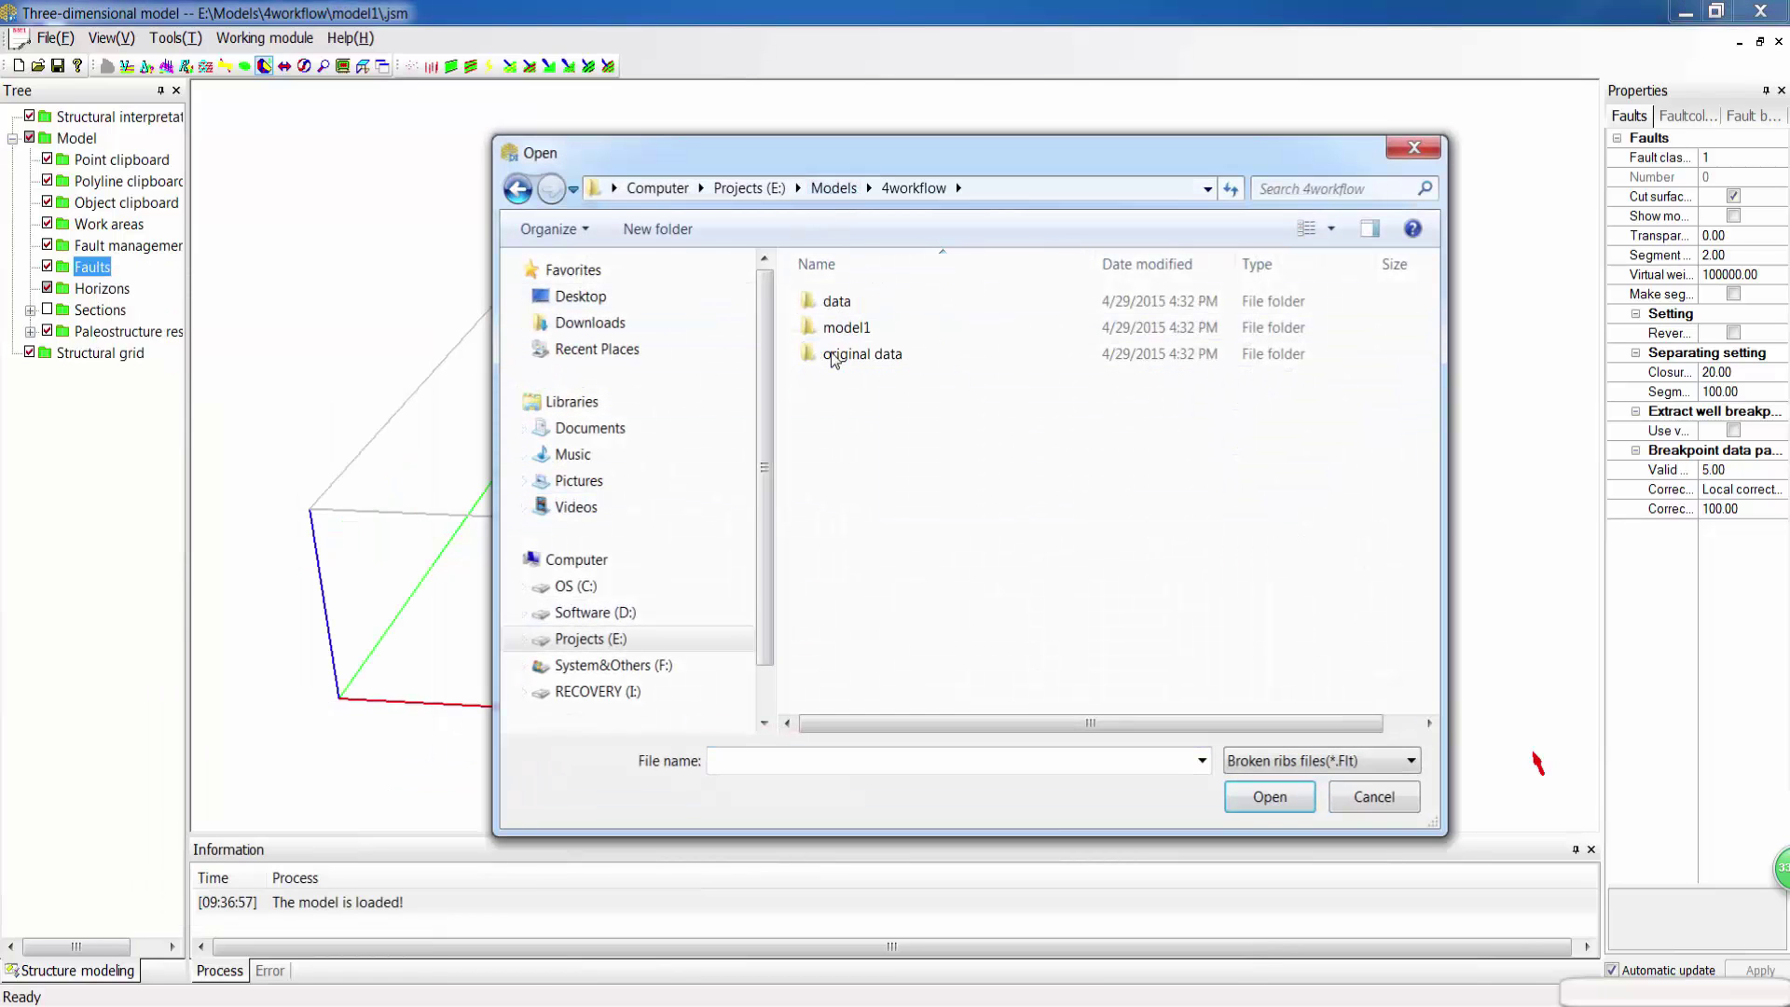
{"action": "double_click", "coordinate": [833, 301]}
{"action": "left_click", "coordinate": [830, 304]}
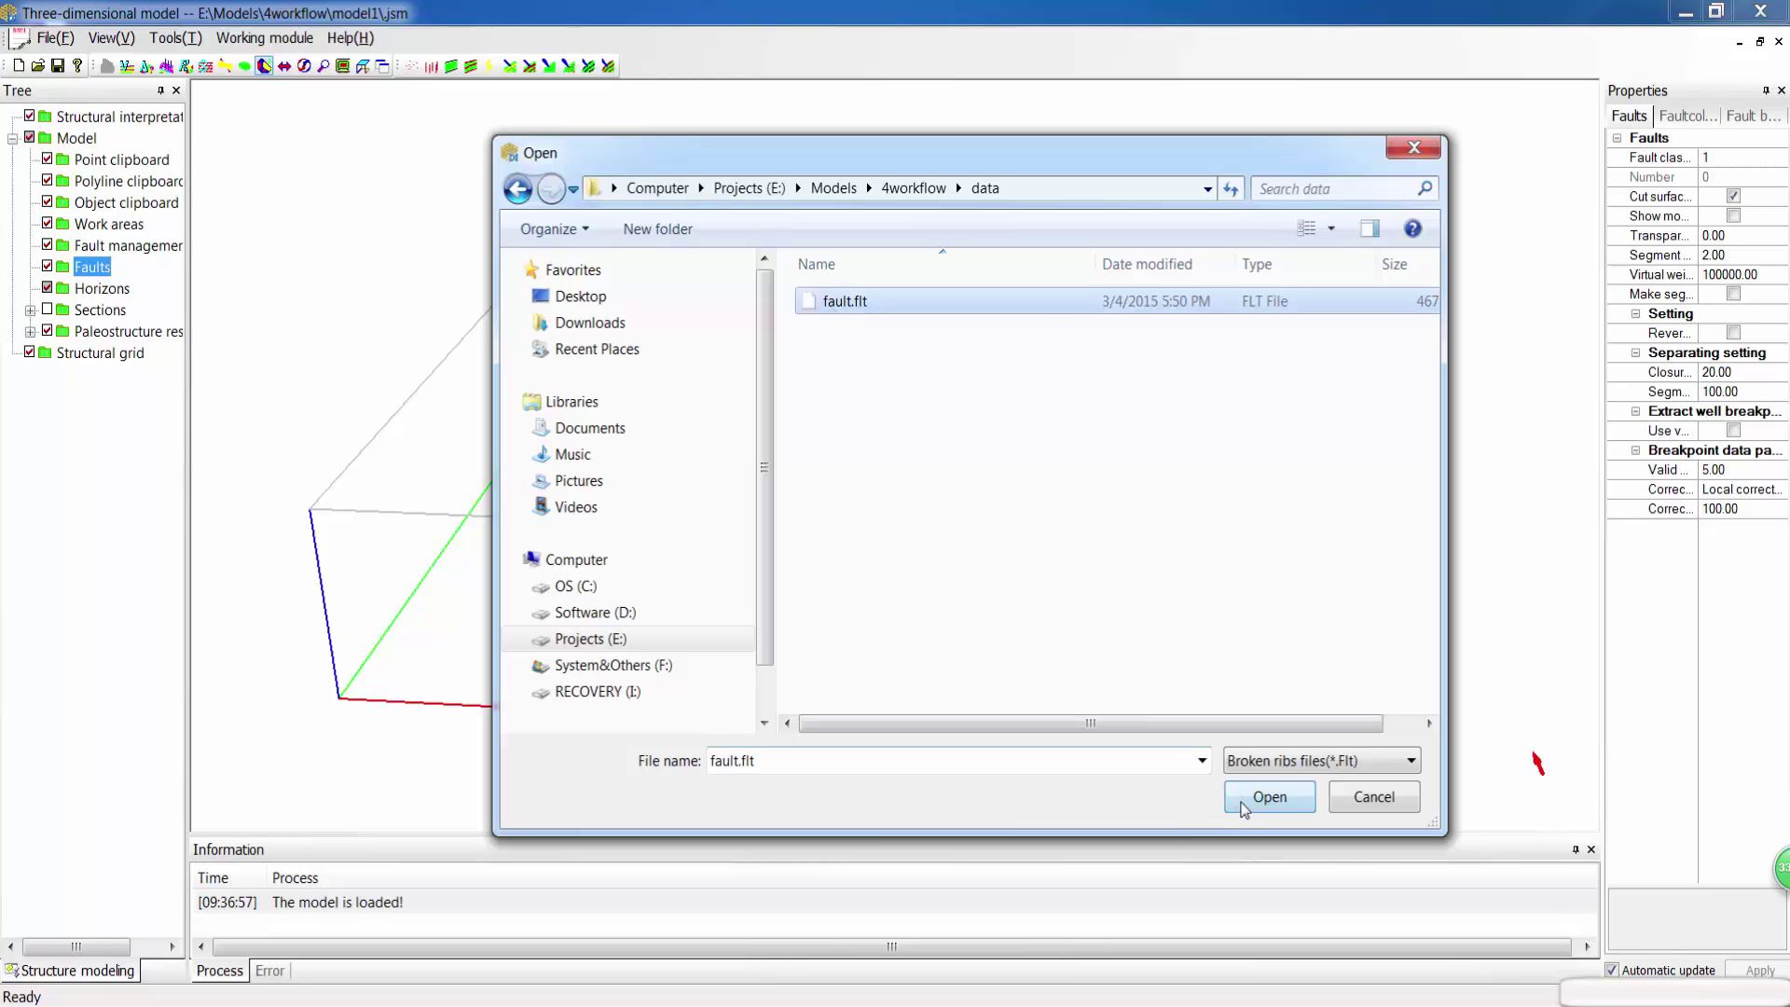
{"action": "left_click", "coordinate": [1219, 791]}
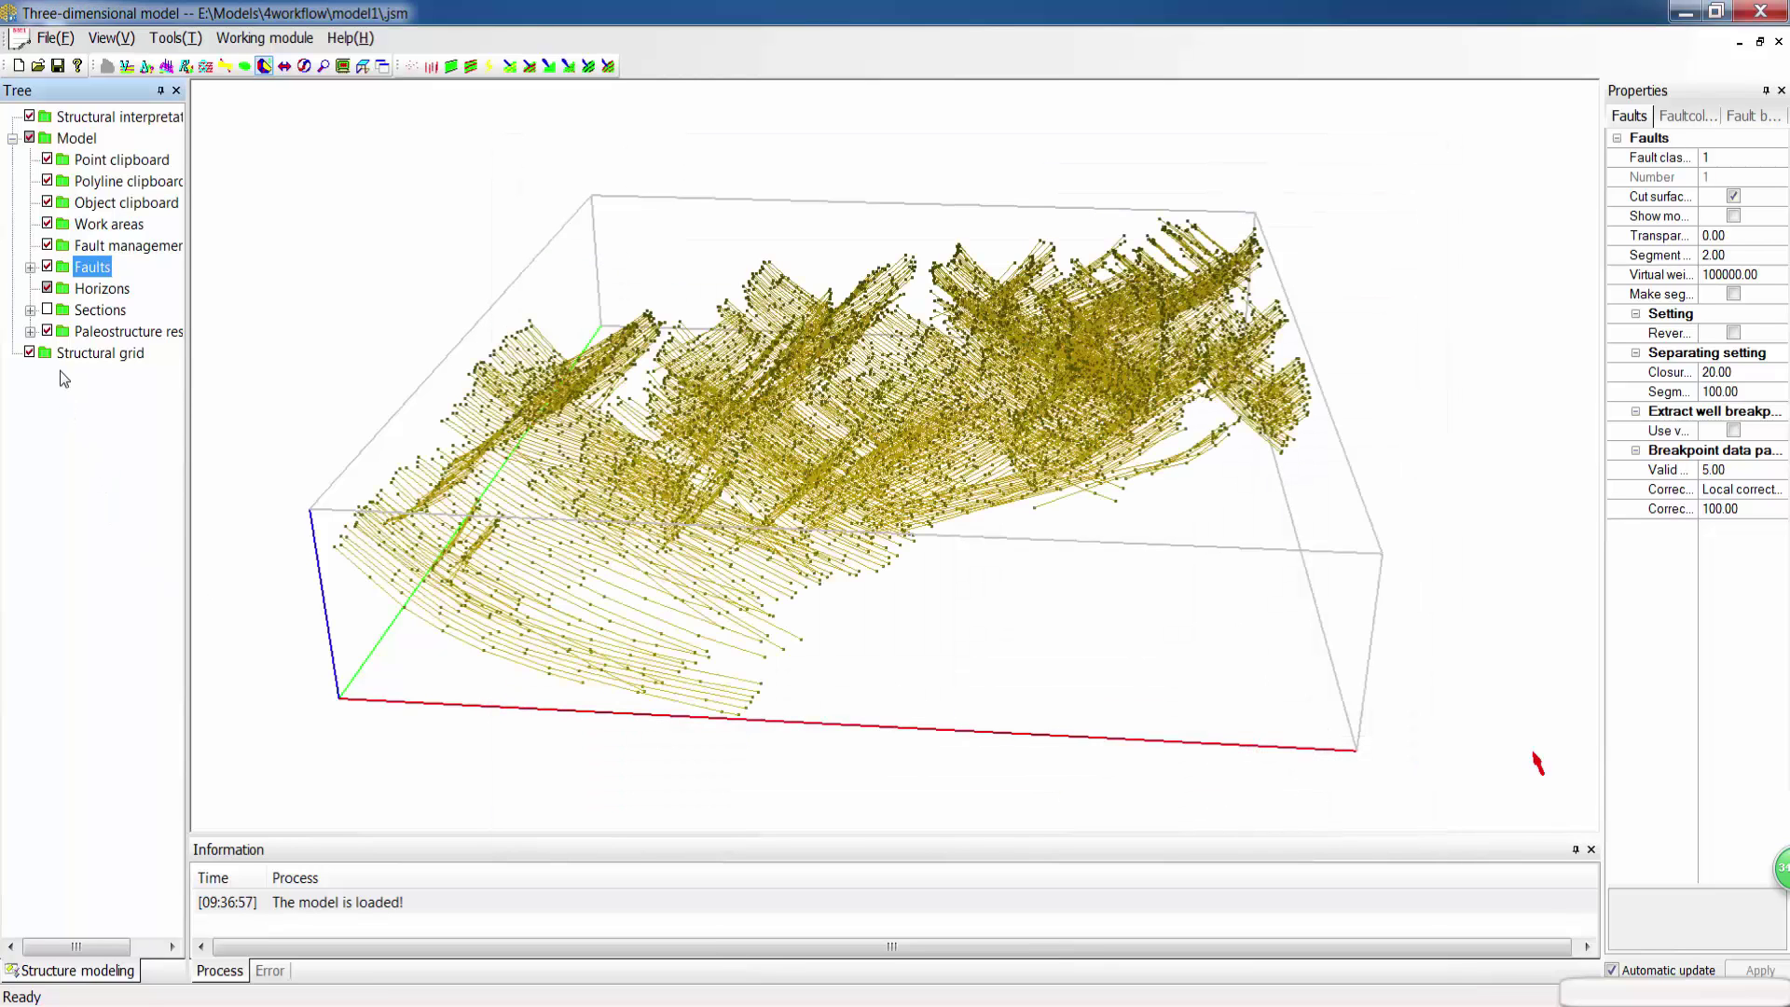
Step: Separate the imported fault's segments into individual faults
{"action": "left_click", "coordinate": [31, 268]}
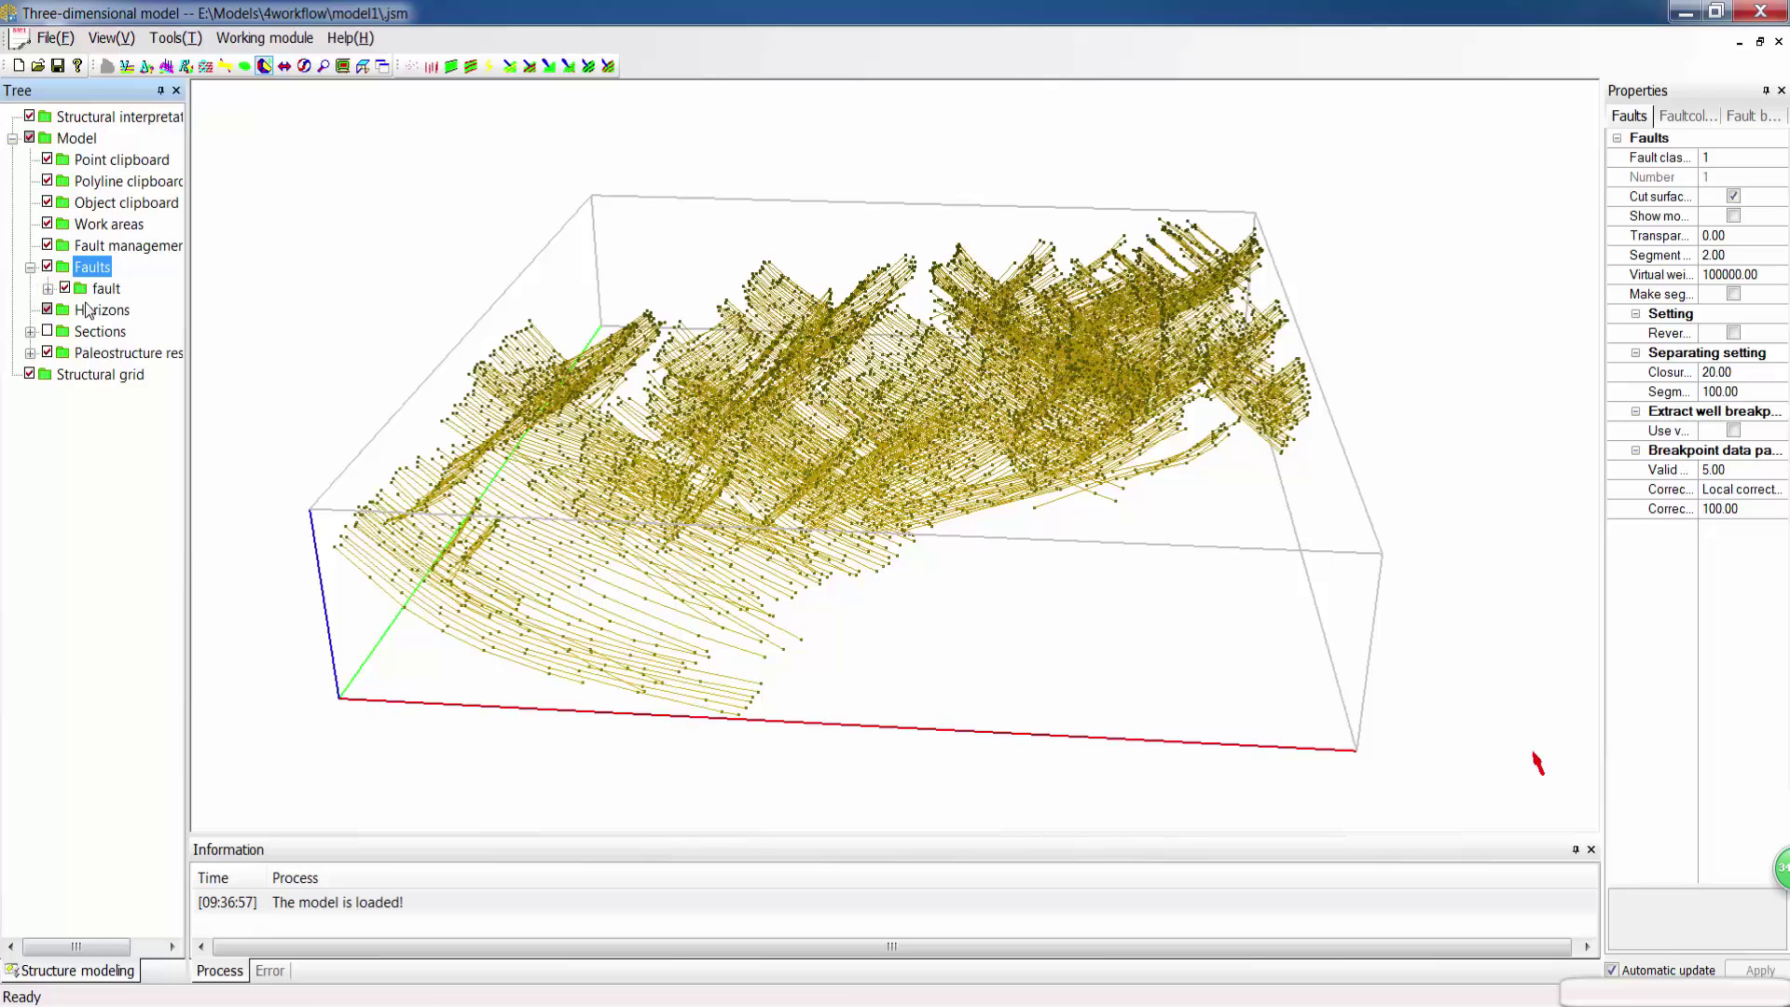
{"action": "left_click", "coordinate": [48, 289]}
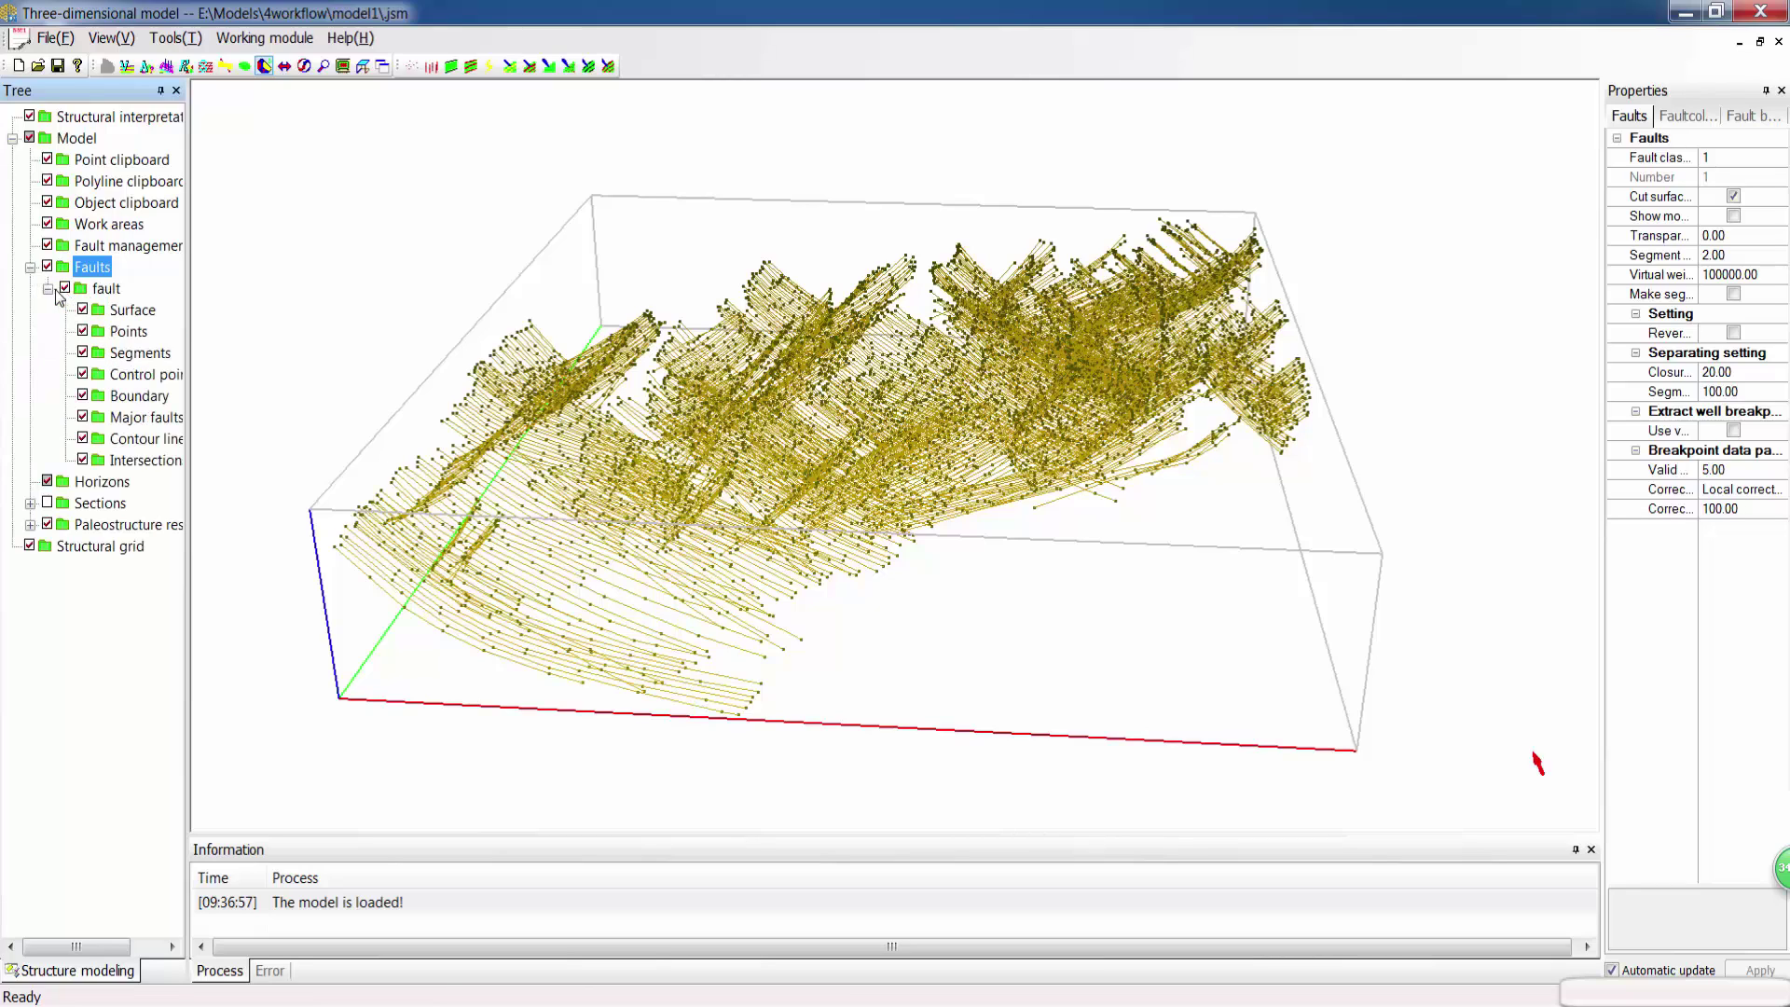
{"action": "right_click", "coordinate": [131, 357]}
{"action": "left_click", "coordinate": [193, 466]}
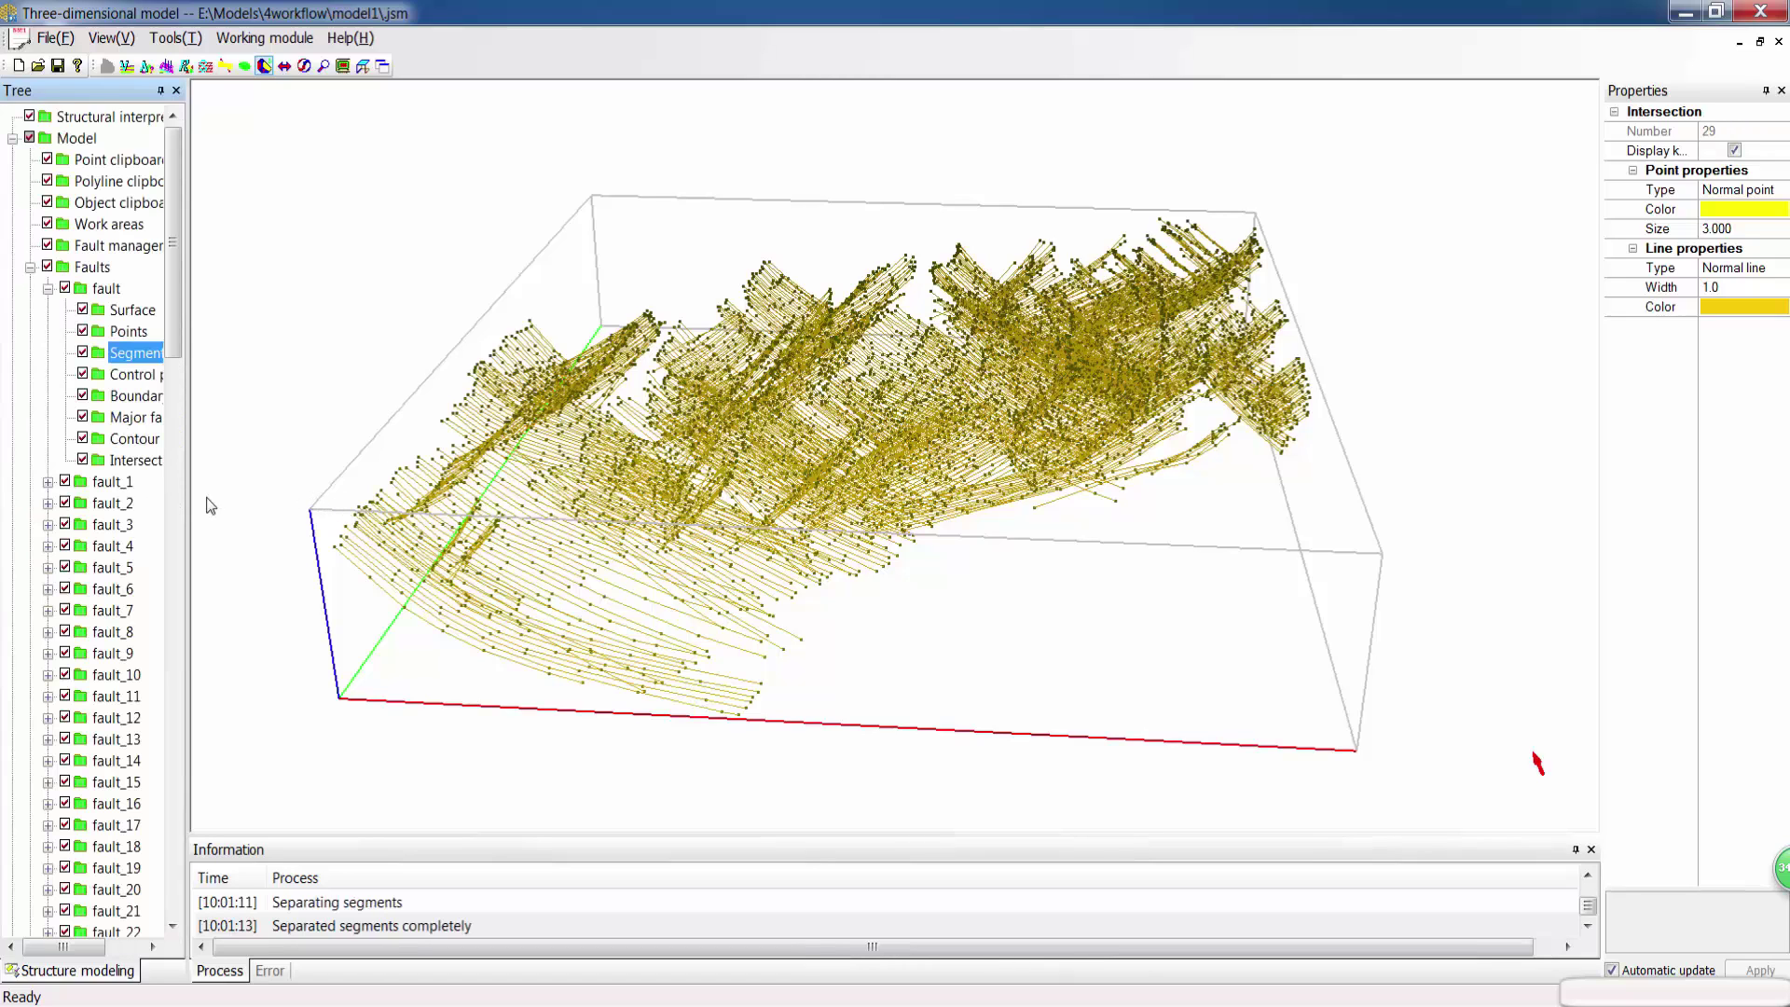
Step: Hide the original combined fault and disable its use in the modeling
{"action": "left_click", "coordinate": [102, 290]}
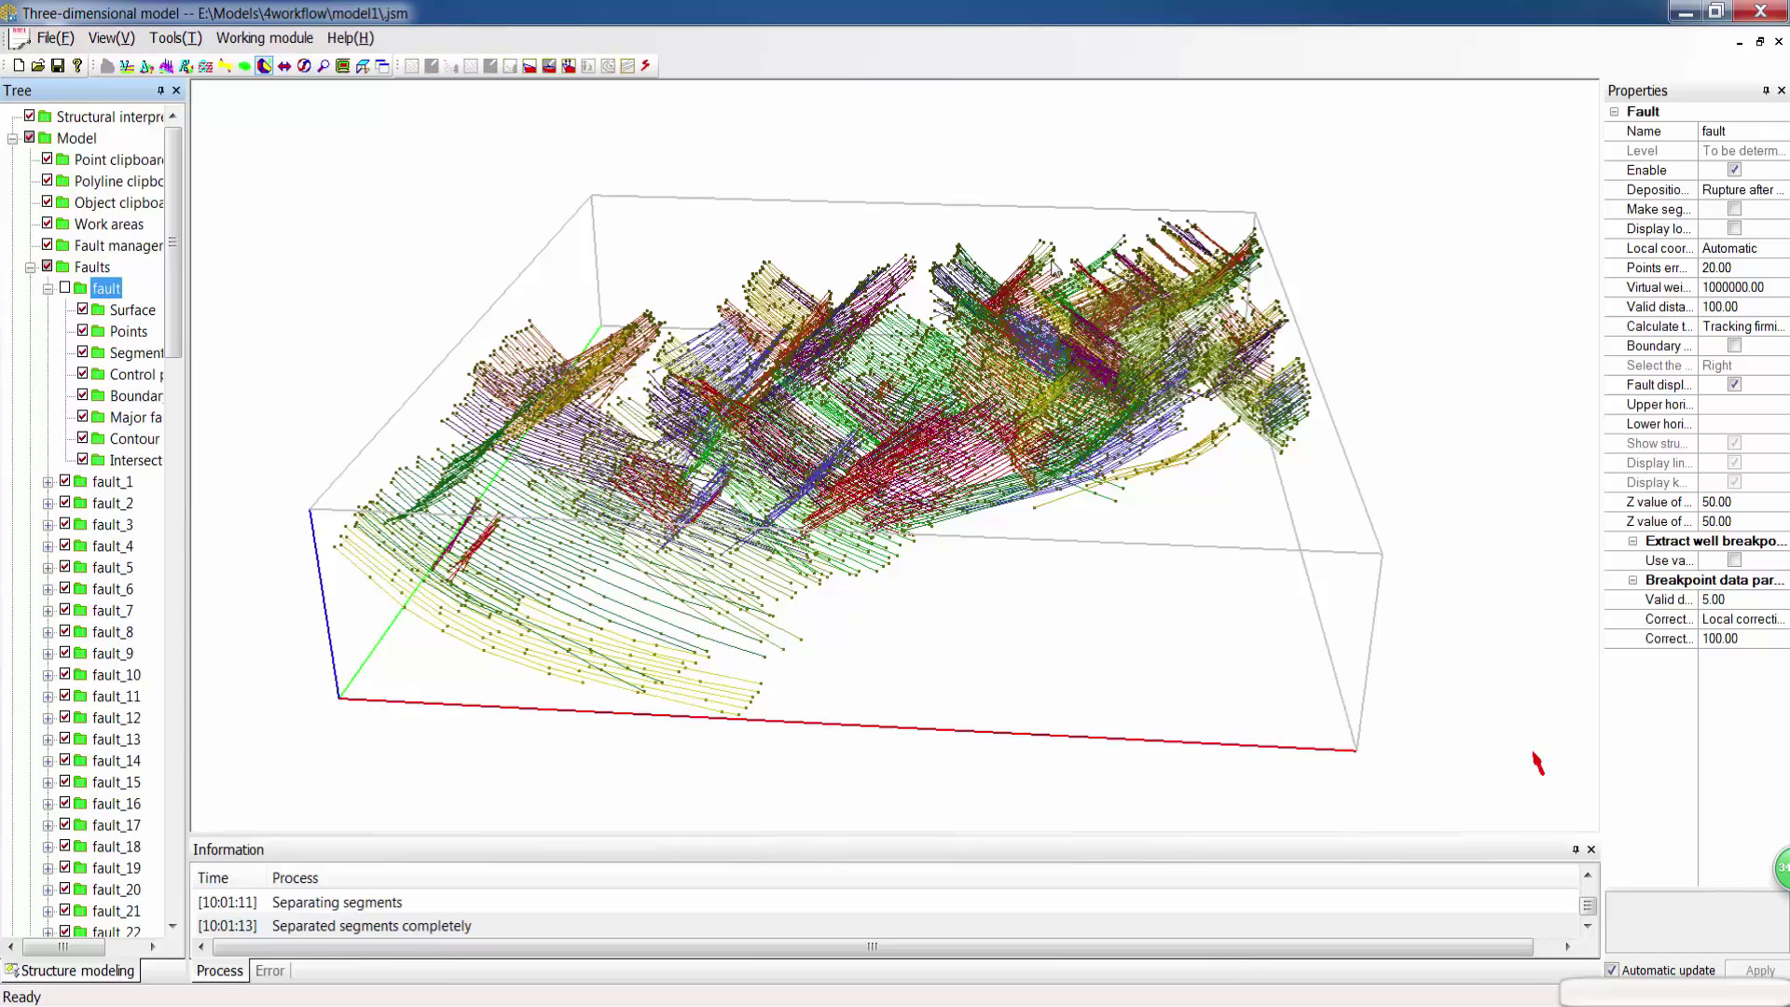
{"action": "left_click", "coordinate": [1740, 176]}
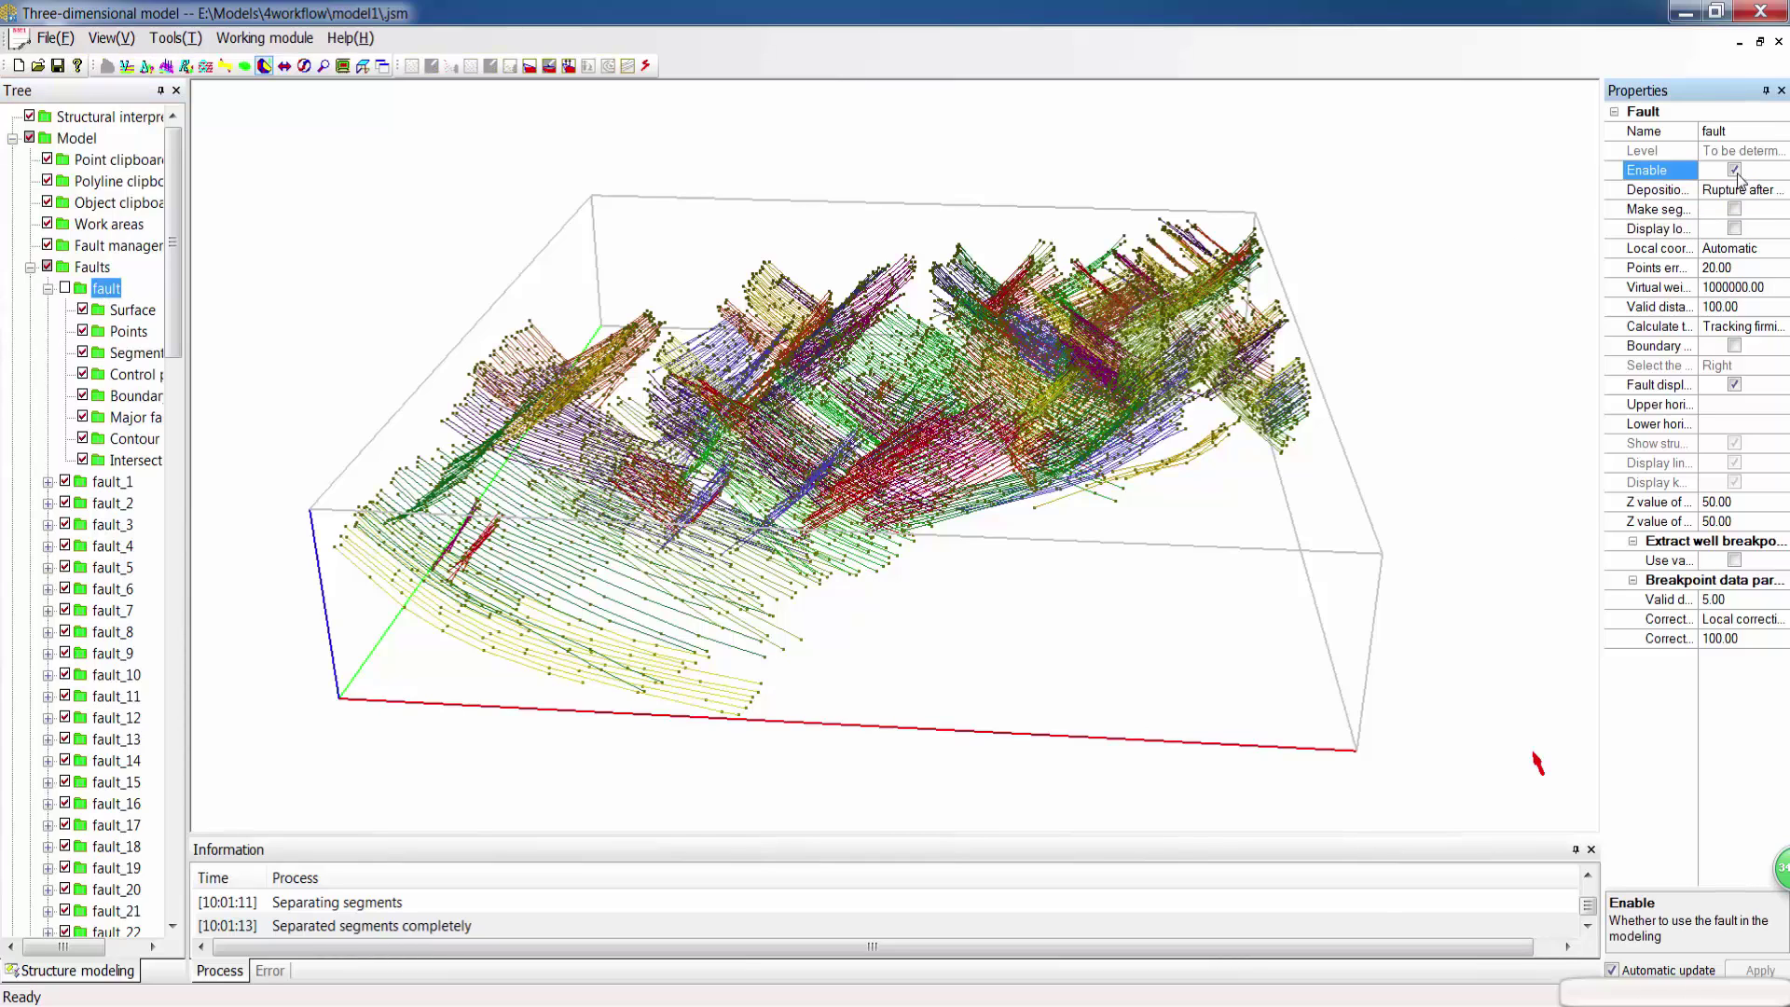
{"action": "left_click", "coordinate": [1736, 171]}
{"action": "mouse_move", "coordinate": [174, 348]}
{"action": "left_mouse_down"}
{"action": "mouse_move", "coordinate": [174, 429]}
{"action": "mouse_move", "coordinate": [165, 335]}
{"action": "left_mouse_up"}
{"action": "left_click", "coordinate": [48, 288]}
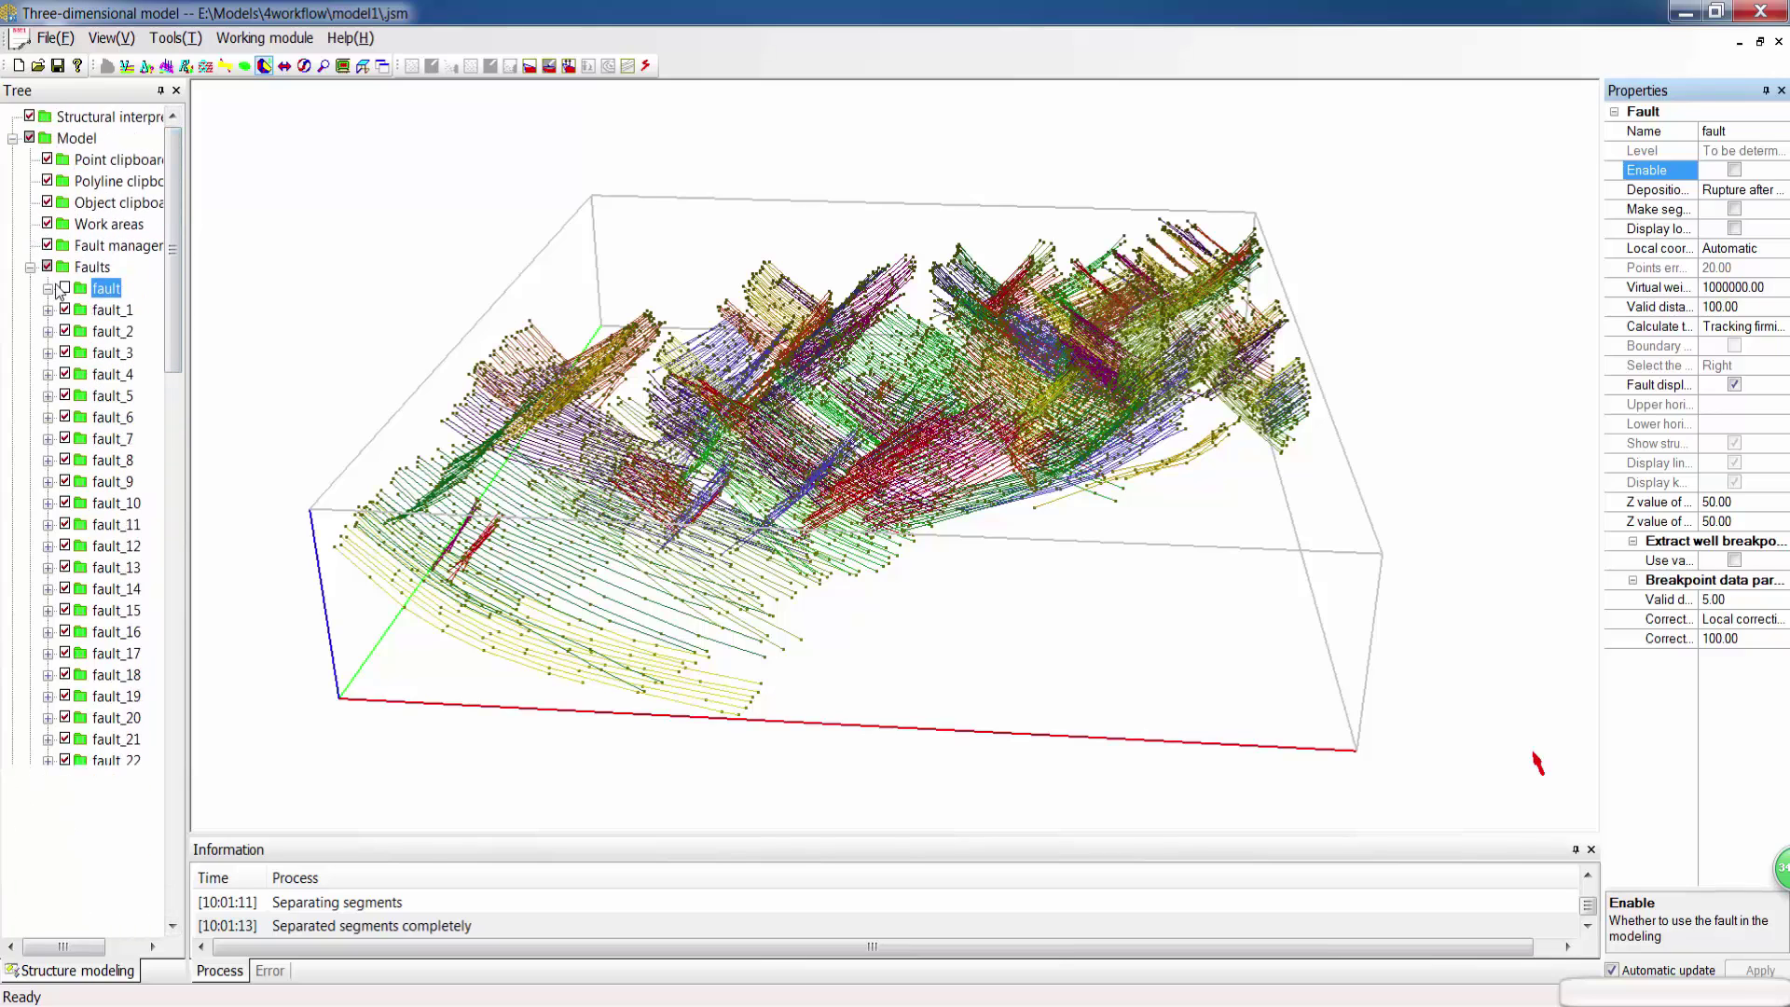
Step: Make surfaces for all the separated faults and inspect the resulting fault surfaces
{"action": "right_click", "coordinate": [101, 268]}
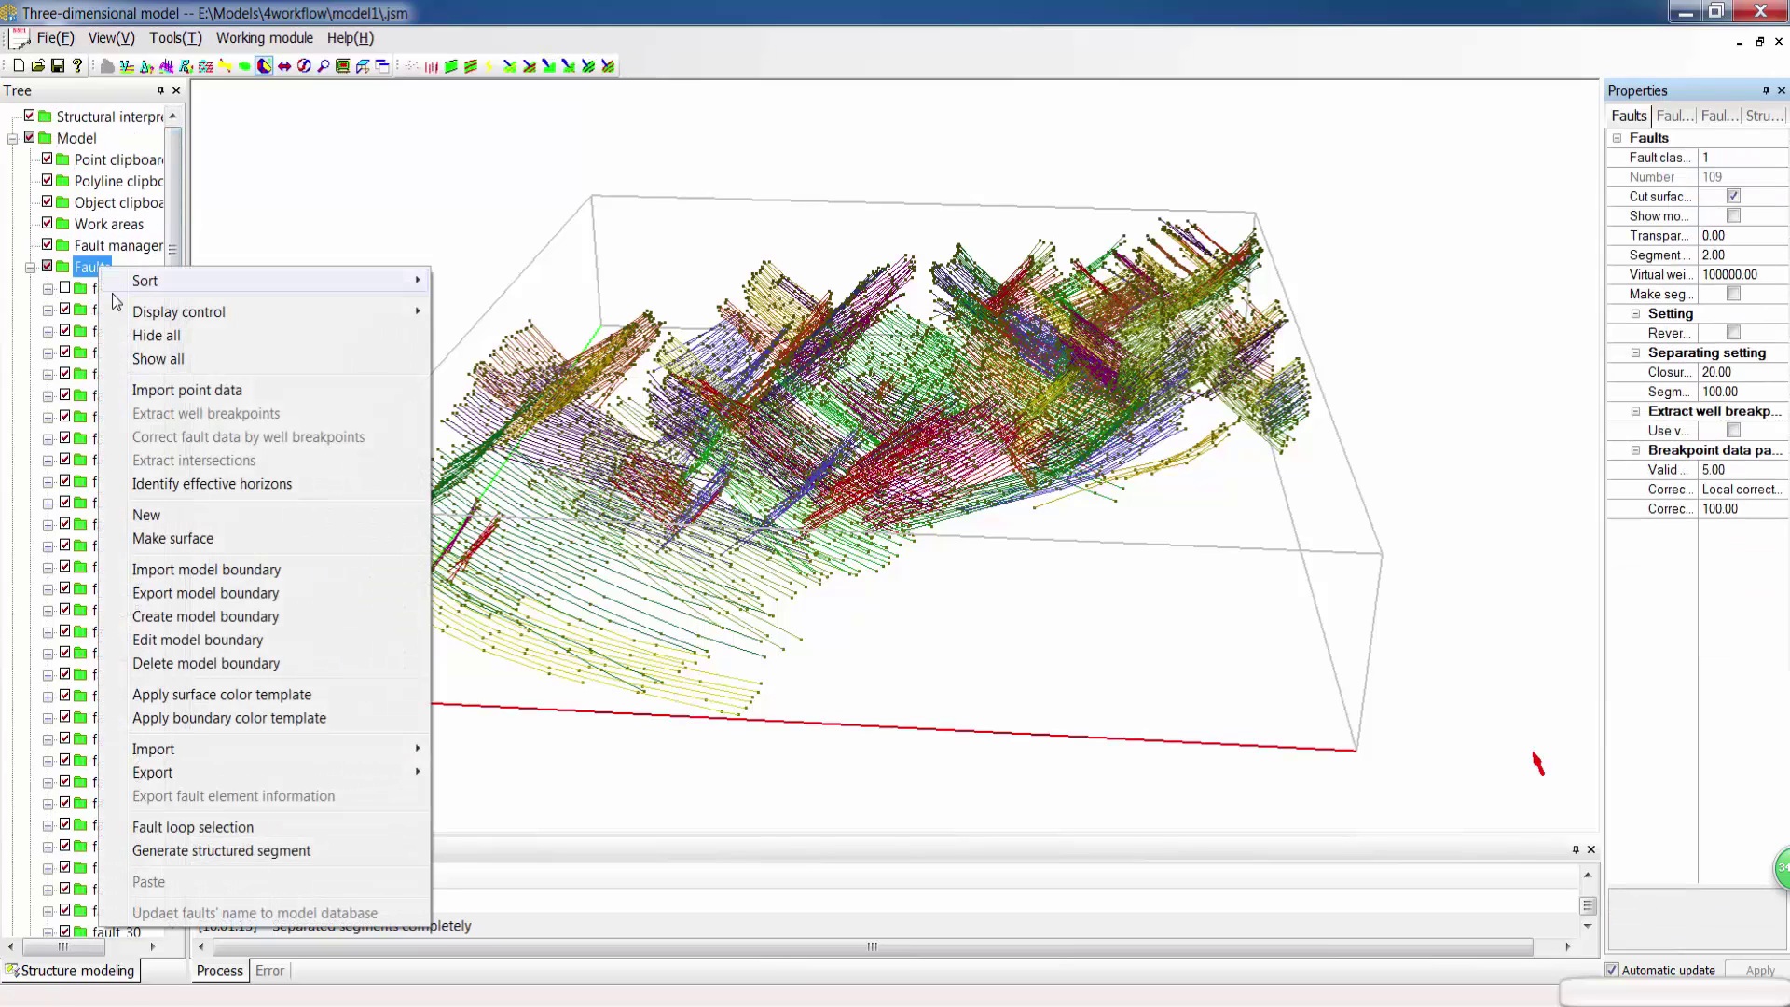
{"action": "left_click", "coordinate": [158, 539]}
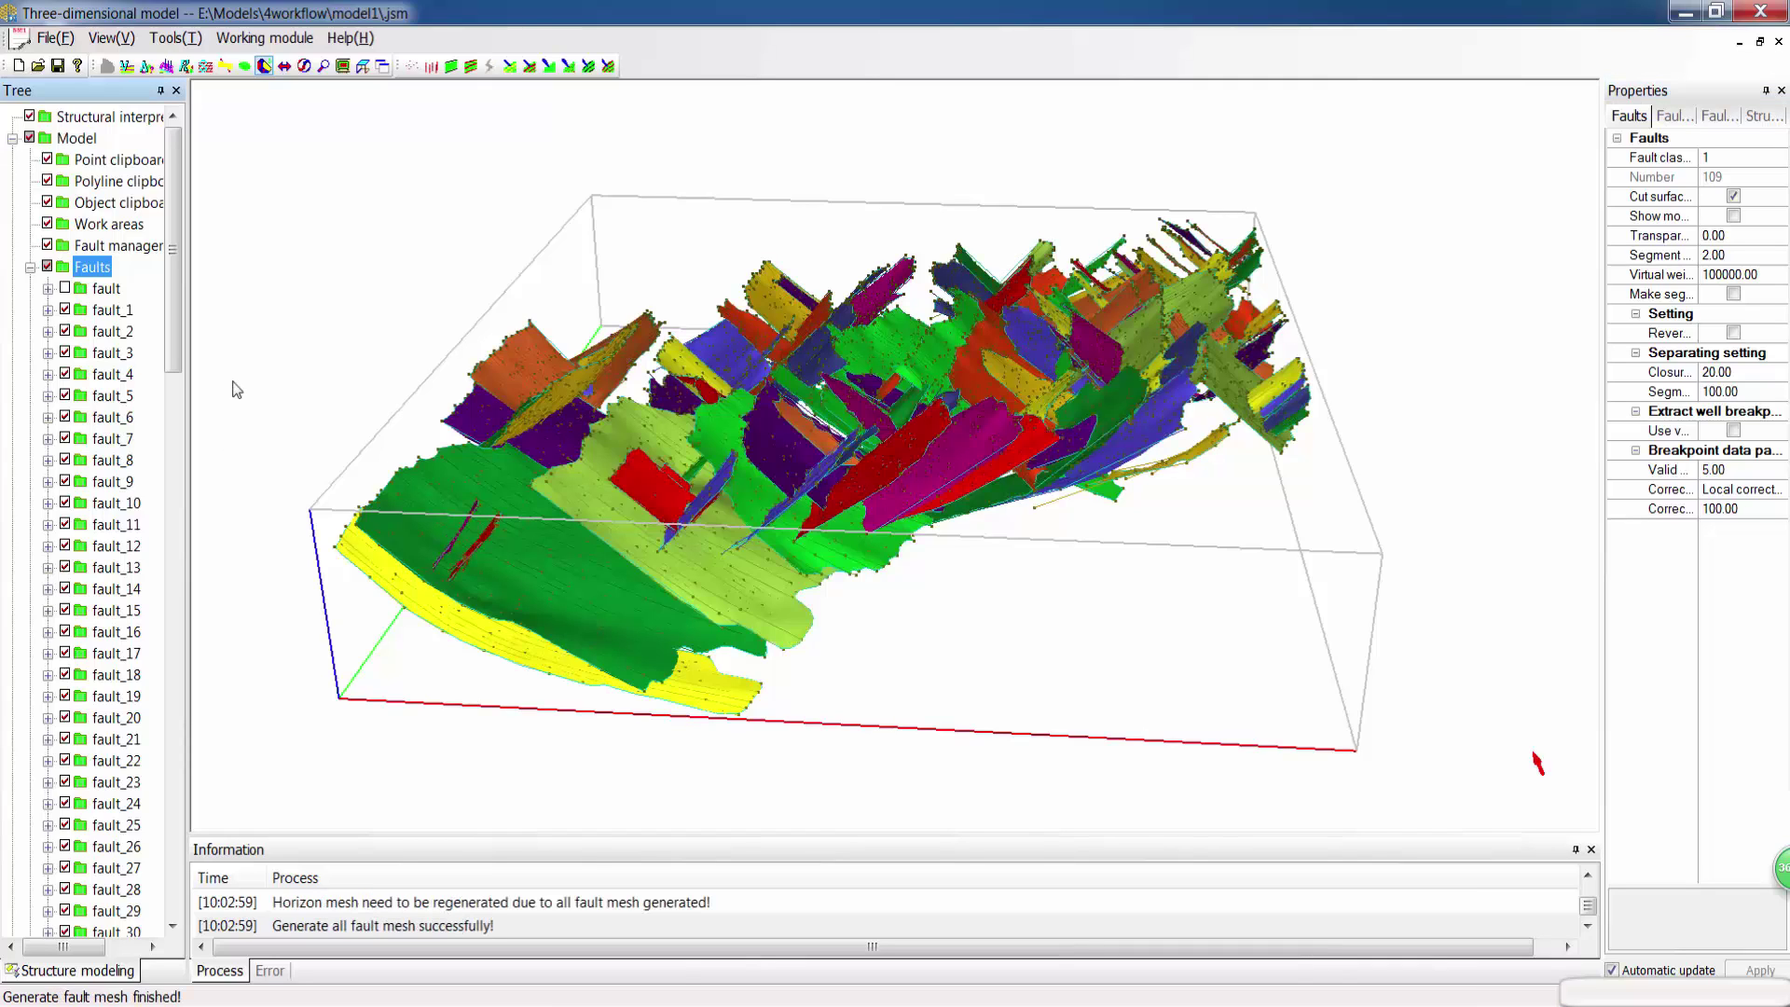
{"action": "left_click", "coordinate": [266, 71]}
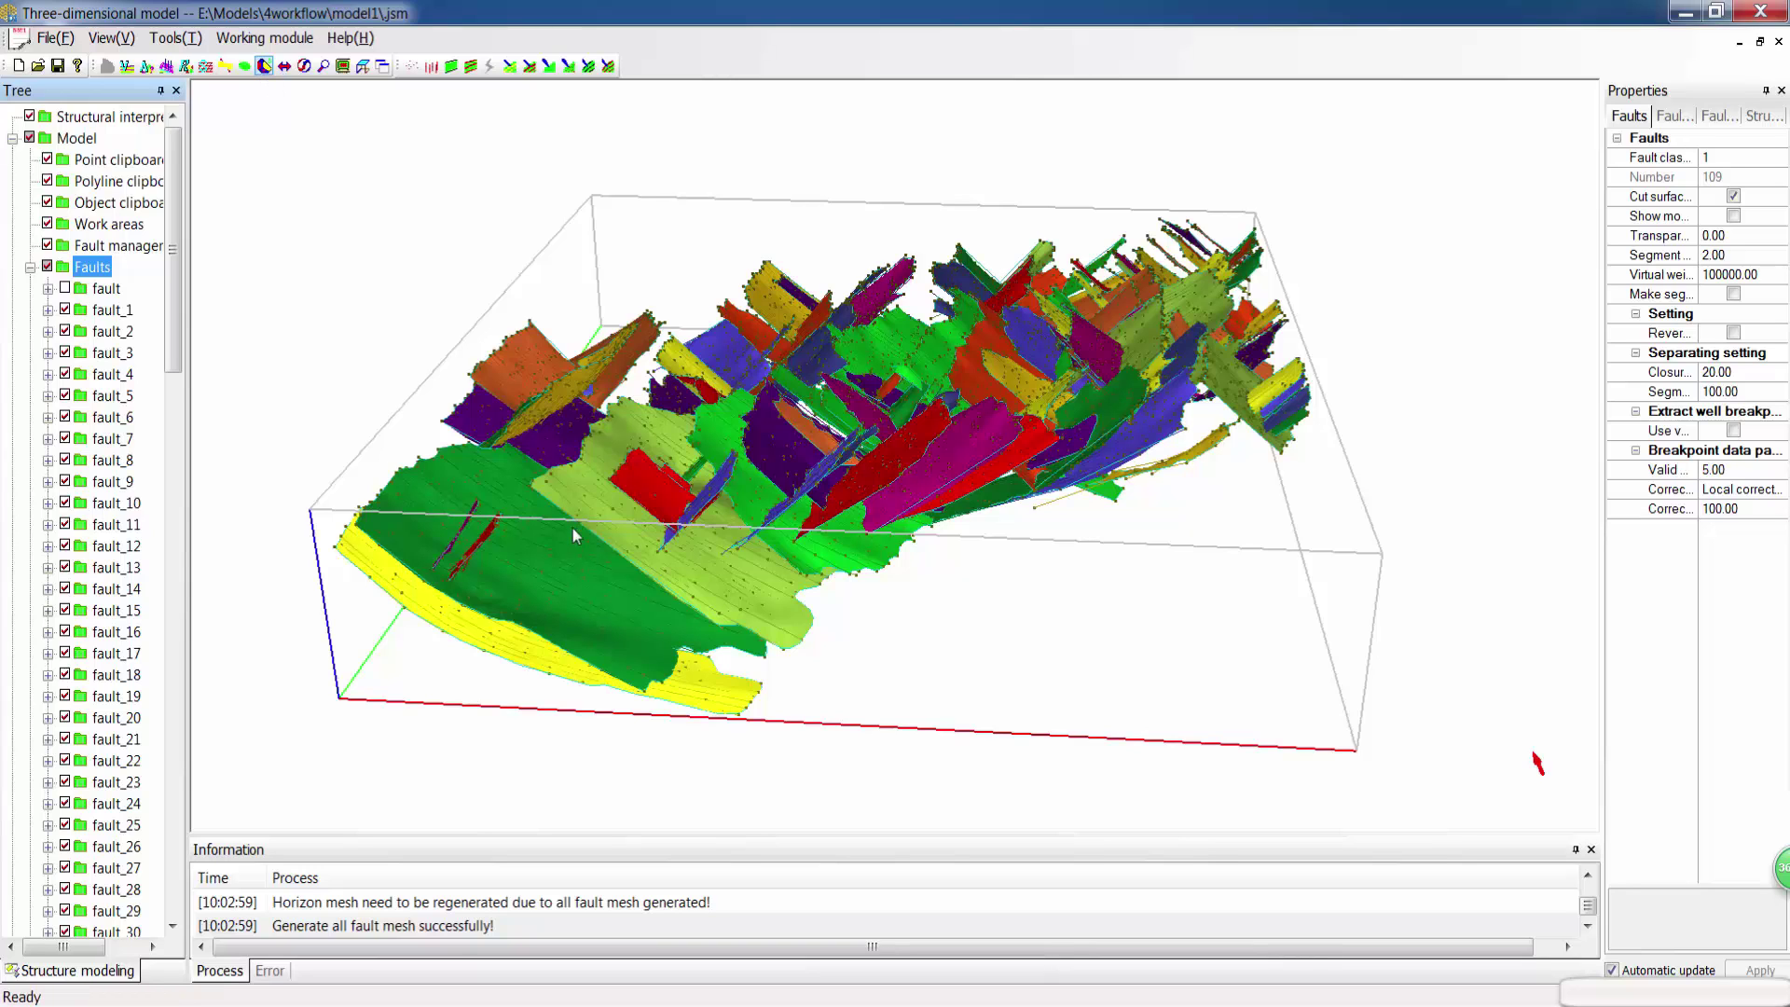
{"action": "left_click_drag", "start_coordinate": [528, 532], "coordinate": [508, 678]}
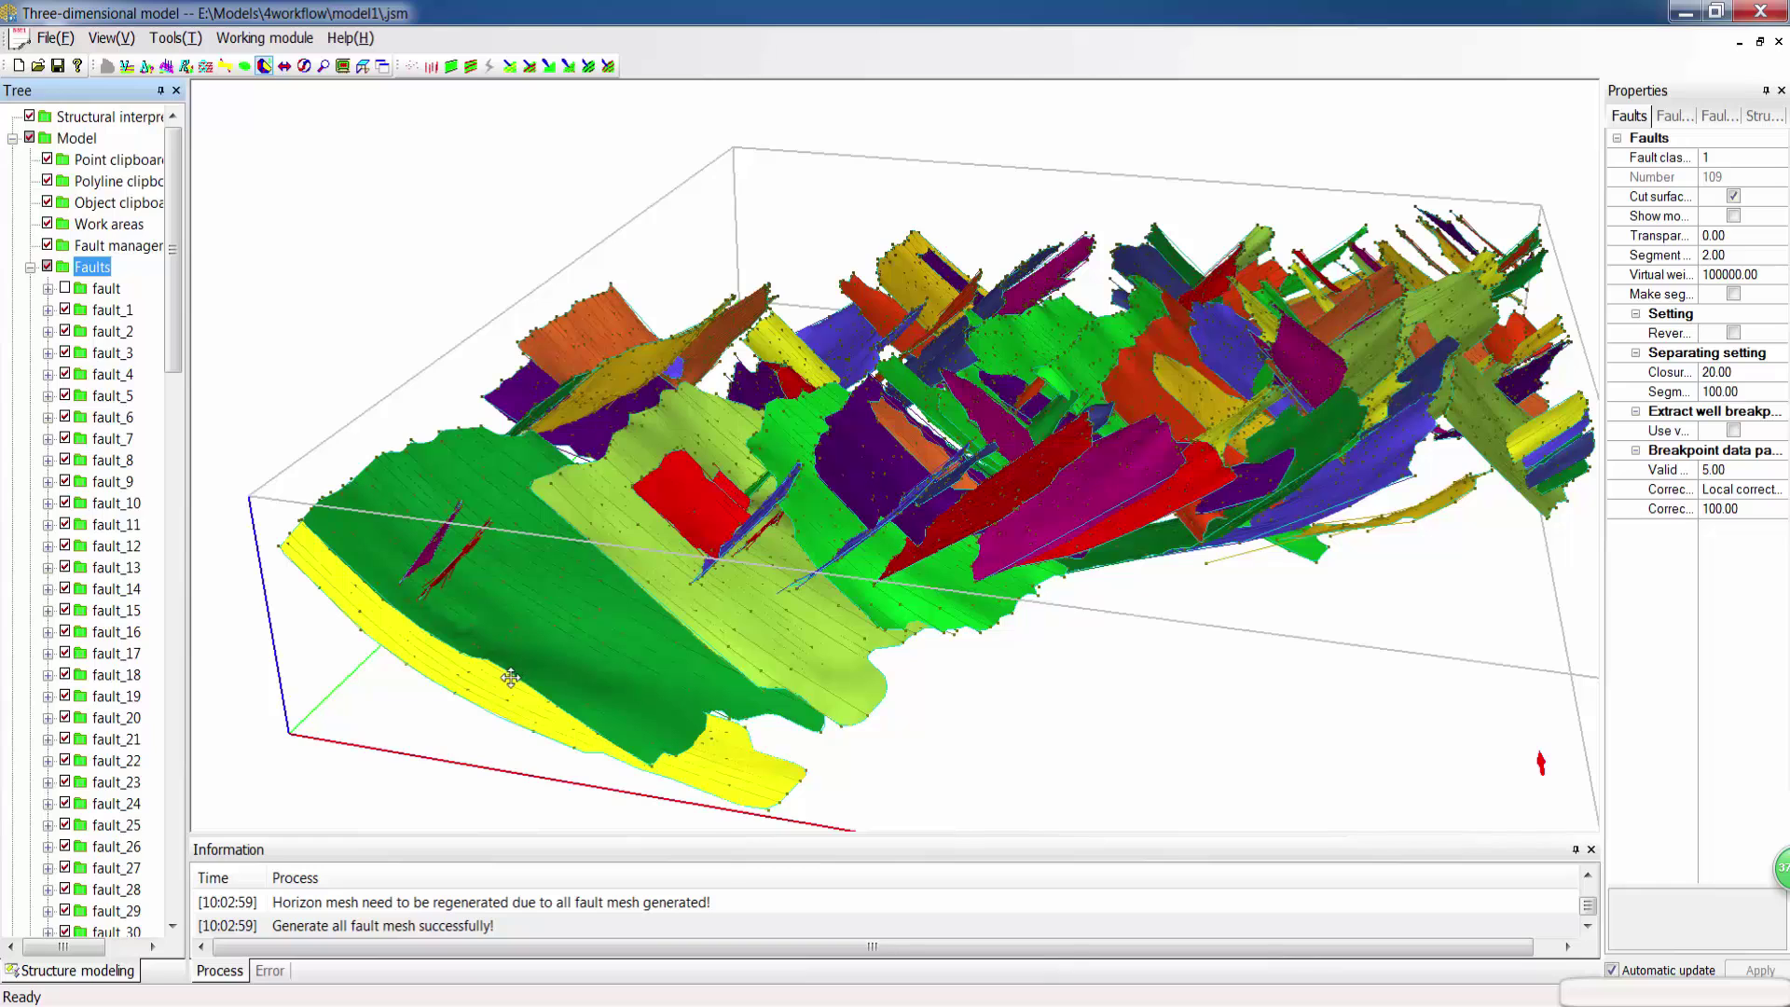
{"action": "left_click_drag", "start_coordinate": [504, 538], "coordinate": [504, 544]}
Step: Import the horizon point data files Q11.dat, Q12.dat, Q13.dat and Q14.dat from the data folder
{"action": "left_click", "coordinate": [30, 268]}
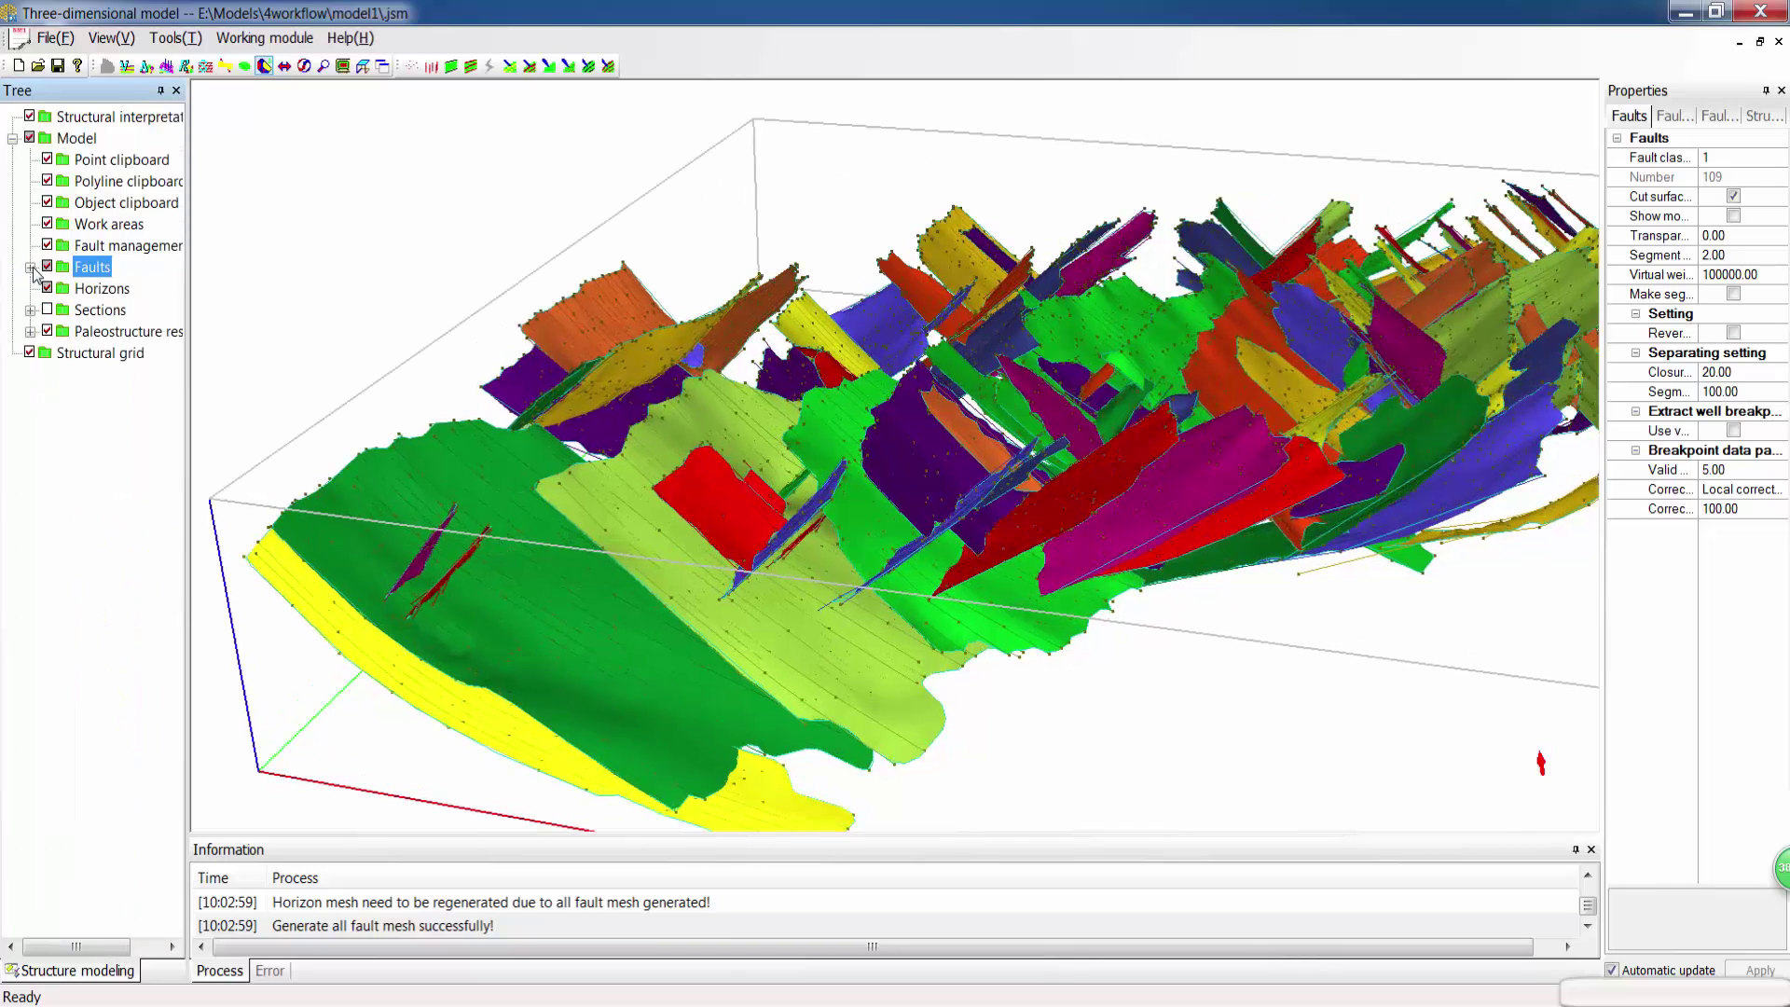
{"action": "left_click", "coordinate": [86, 289]}
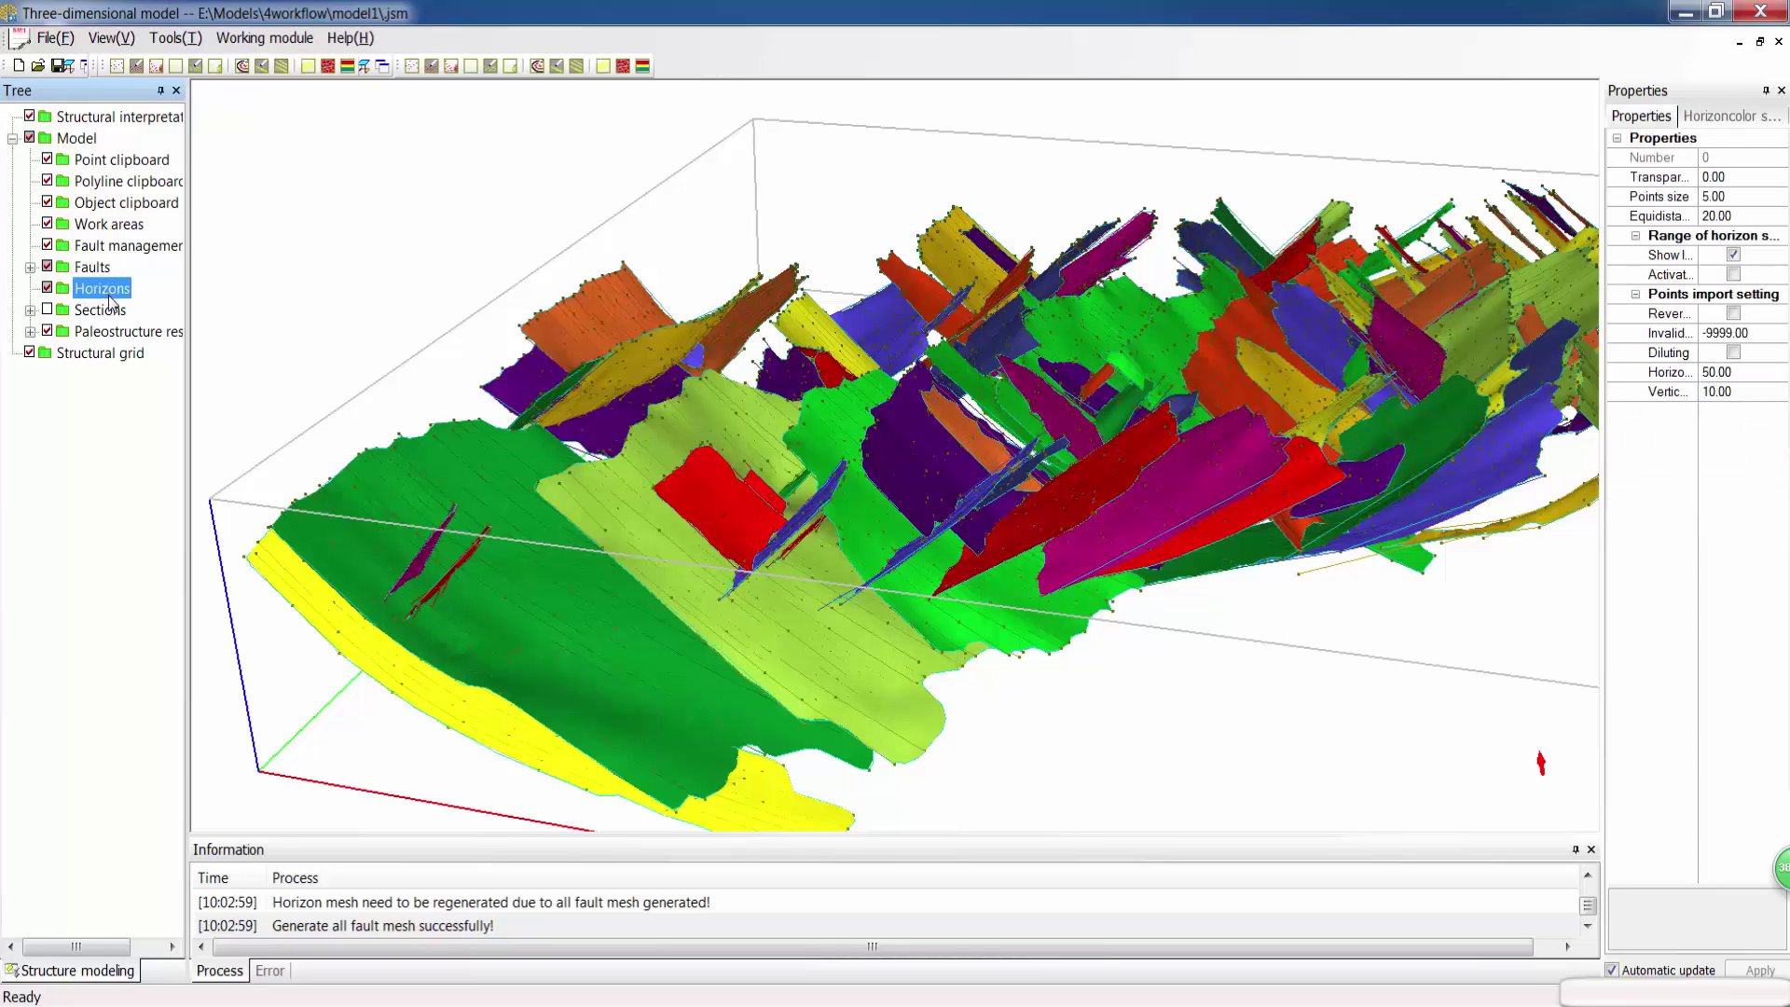
{"action": "right_click", "coordinate": [96, 289]}
{"action": "left_click", "coordinate": [147, 333]}
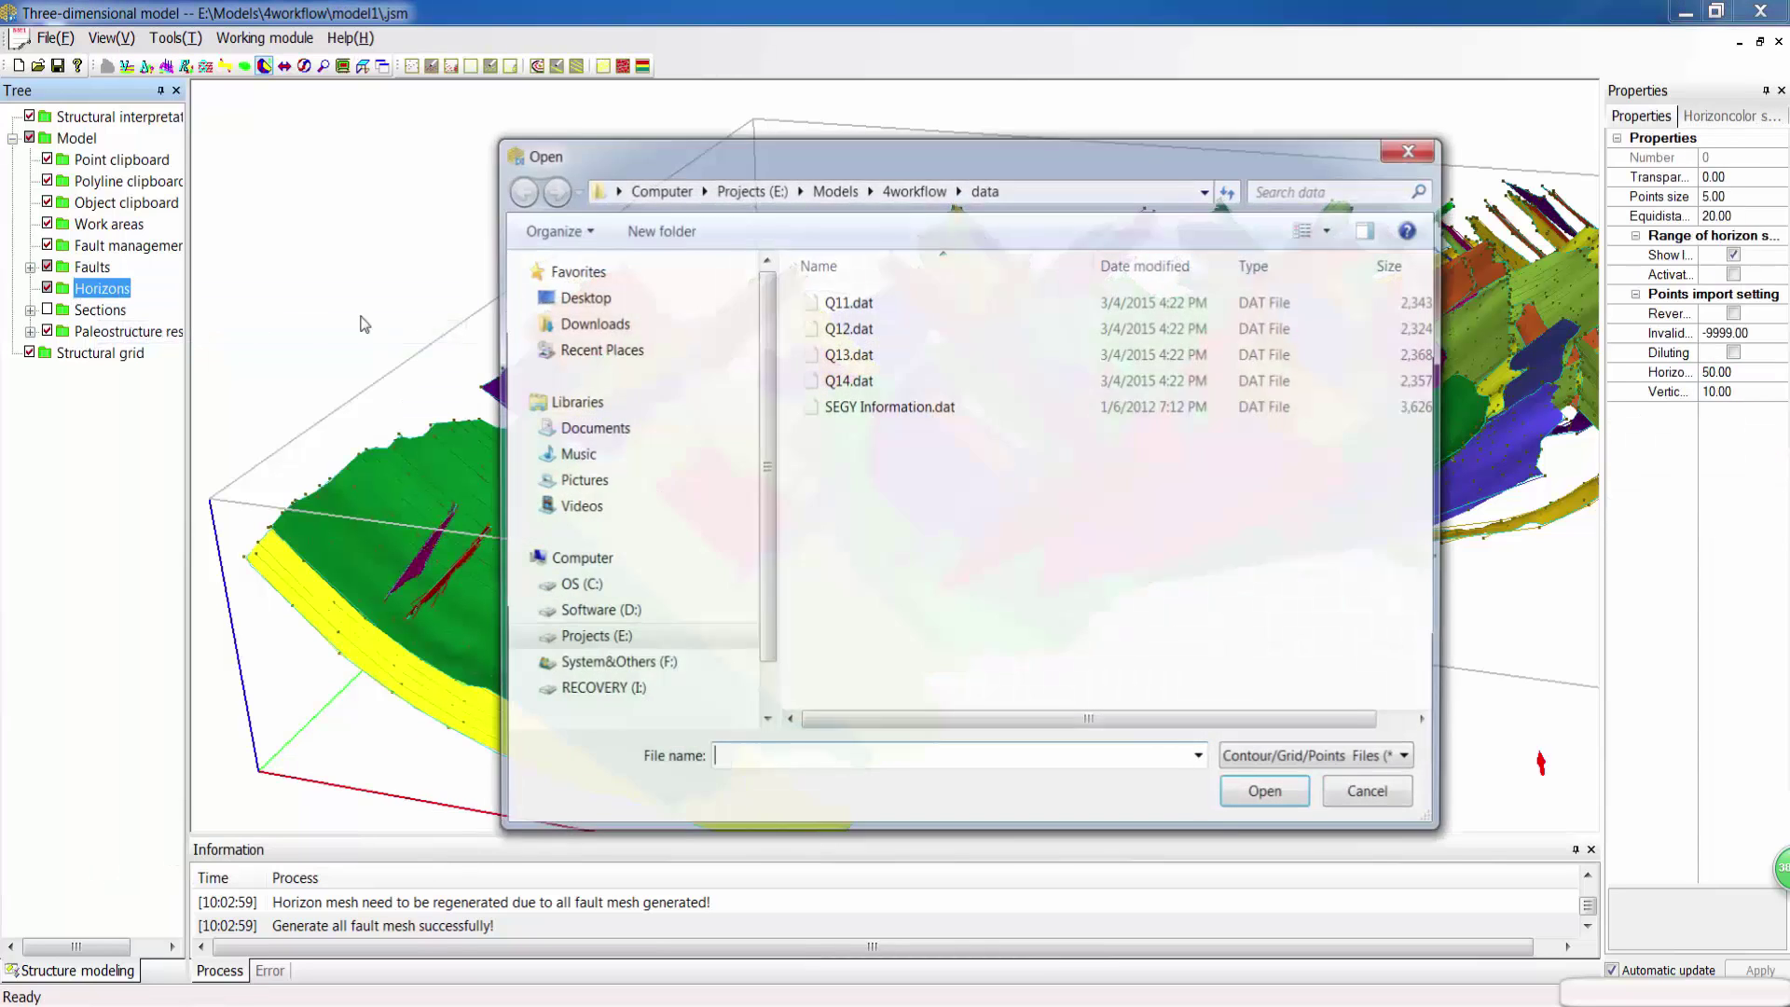
{"action": "left_click", "coordinate": [808, 301]}
{"action": "left_click", "coordinate": [844, 379], "text": "shift"}
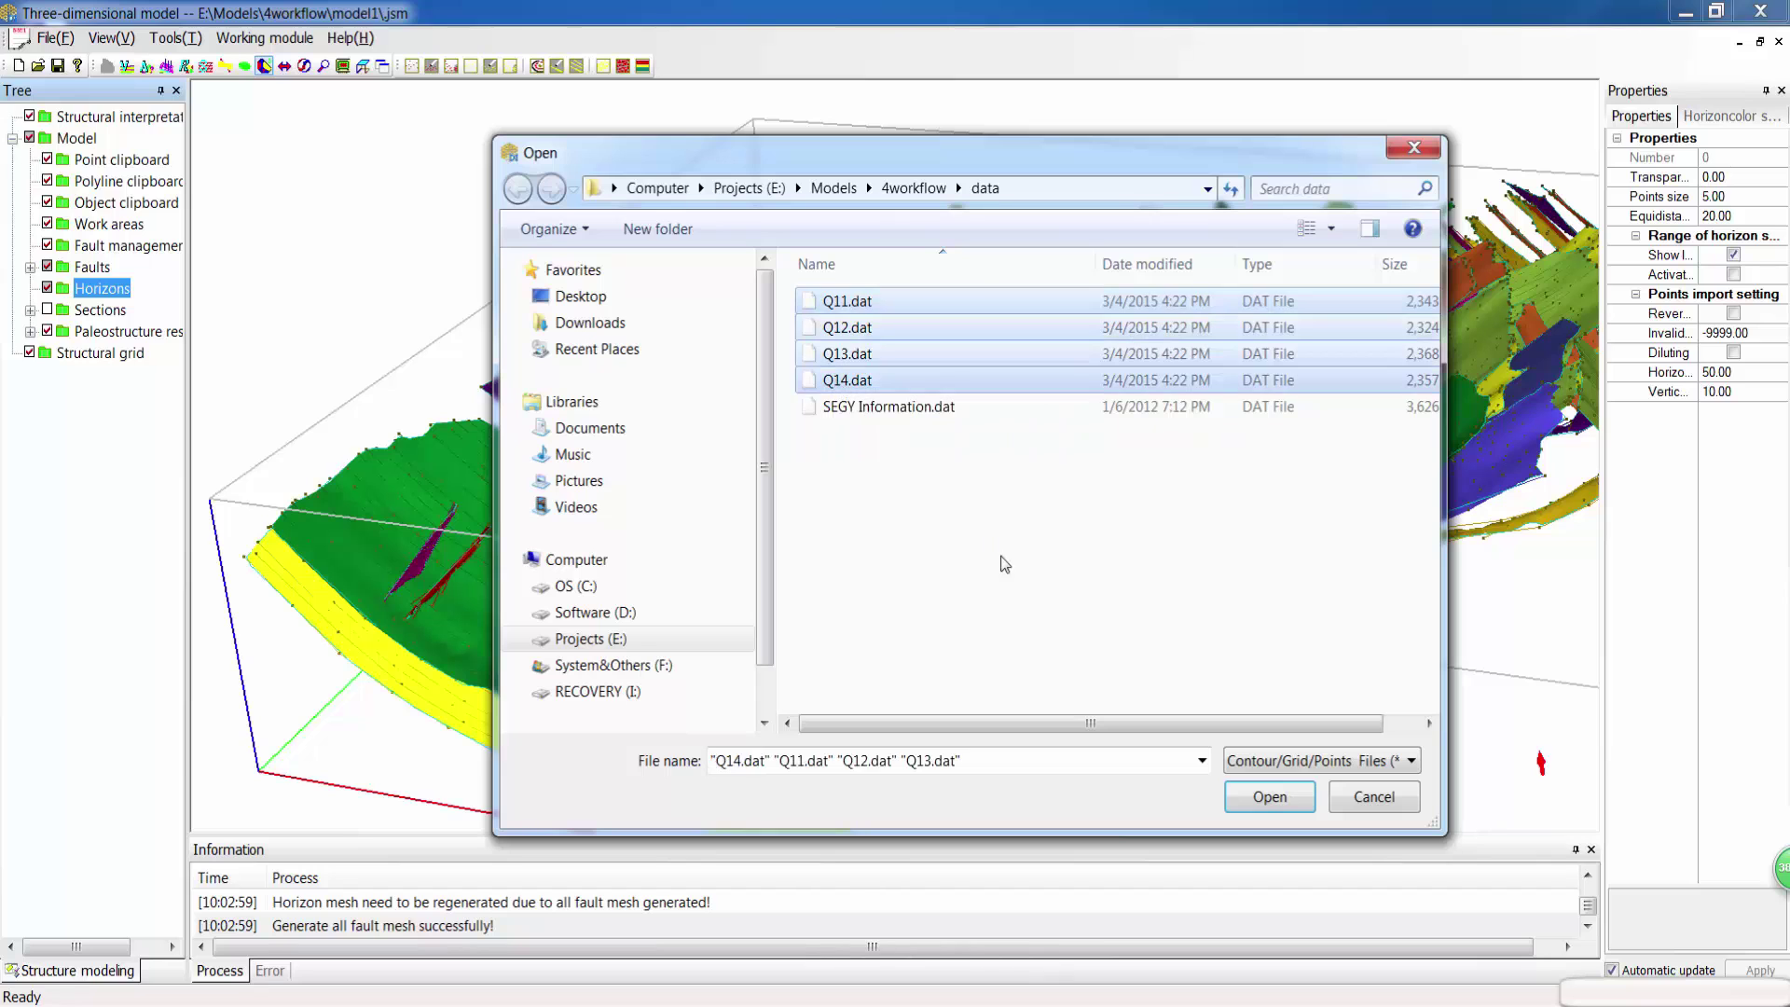
{"action": "left_click", "coordinate": [1236, 799]}
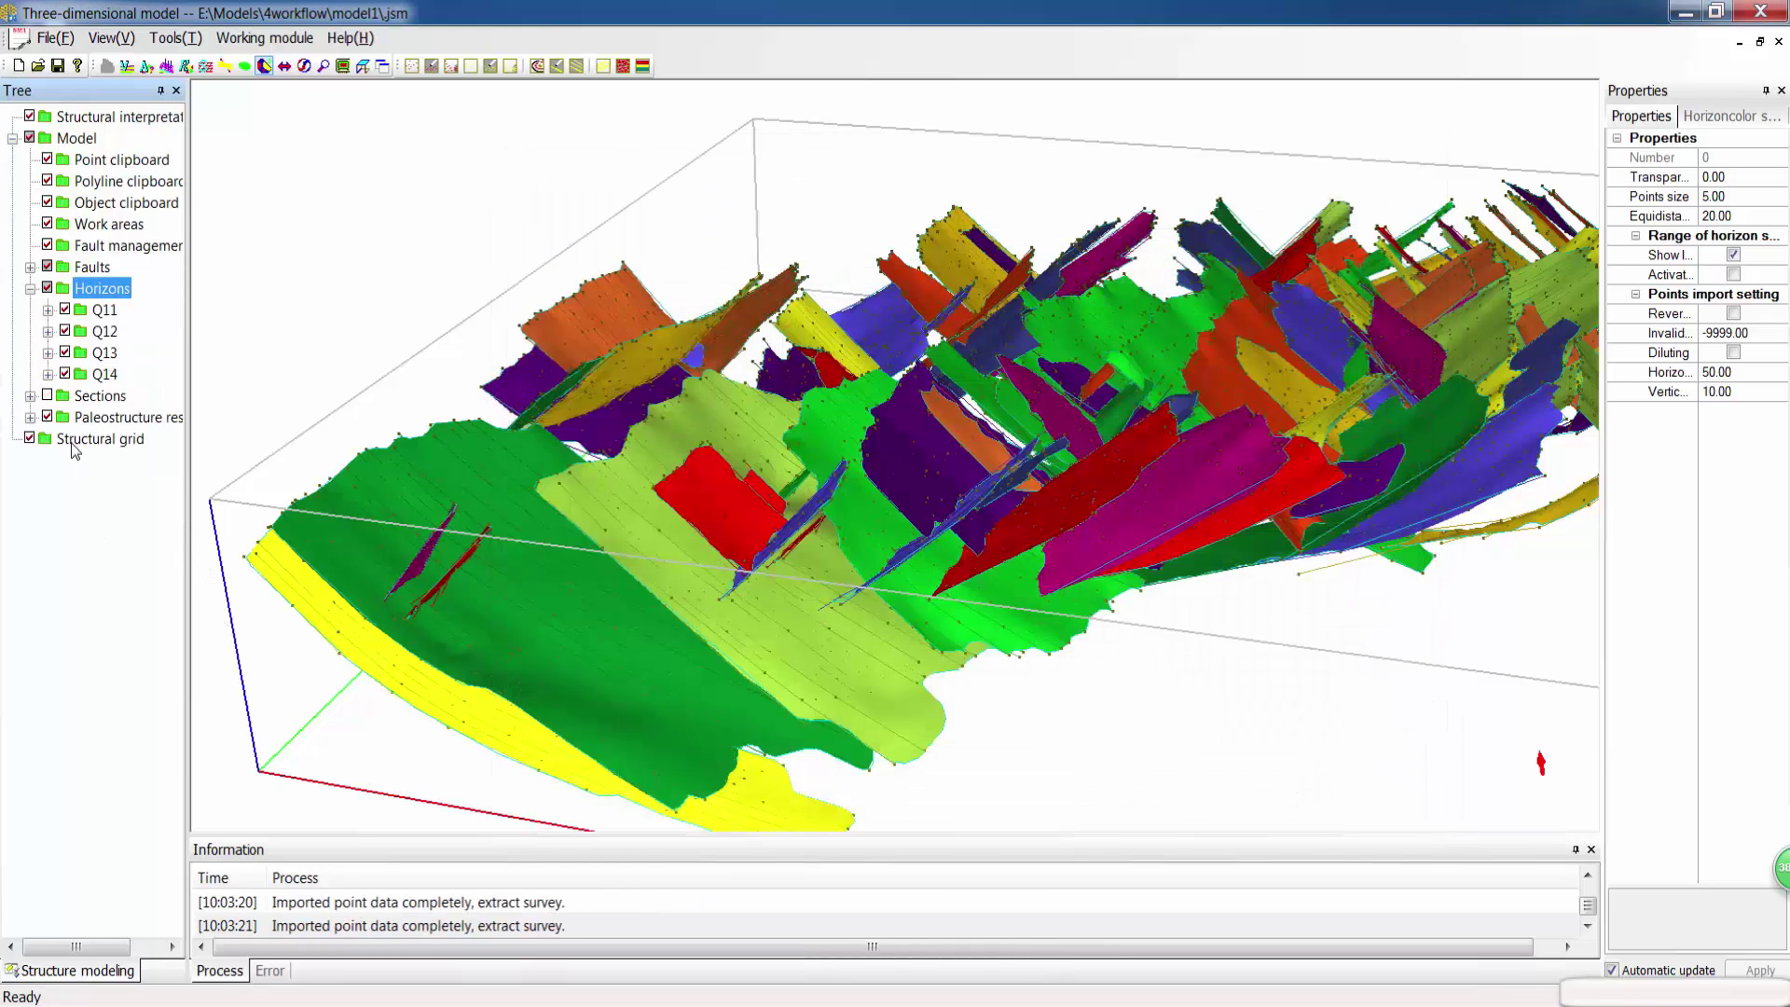
Step: Hide the faults and the Q12, Q13 and Q14 horizons, leaving only Q11 displayed
{"action": "left_click", "coordinate": [47, 266]}
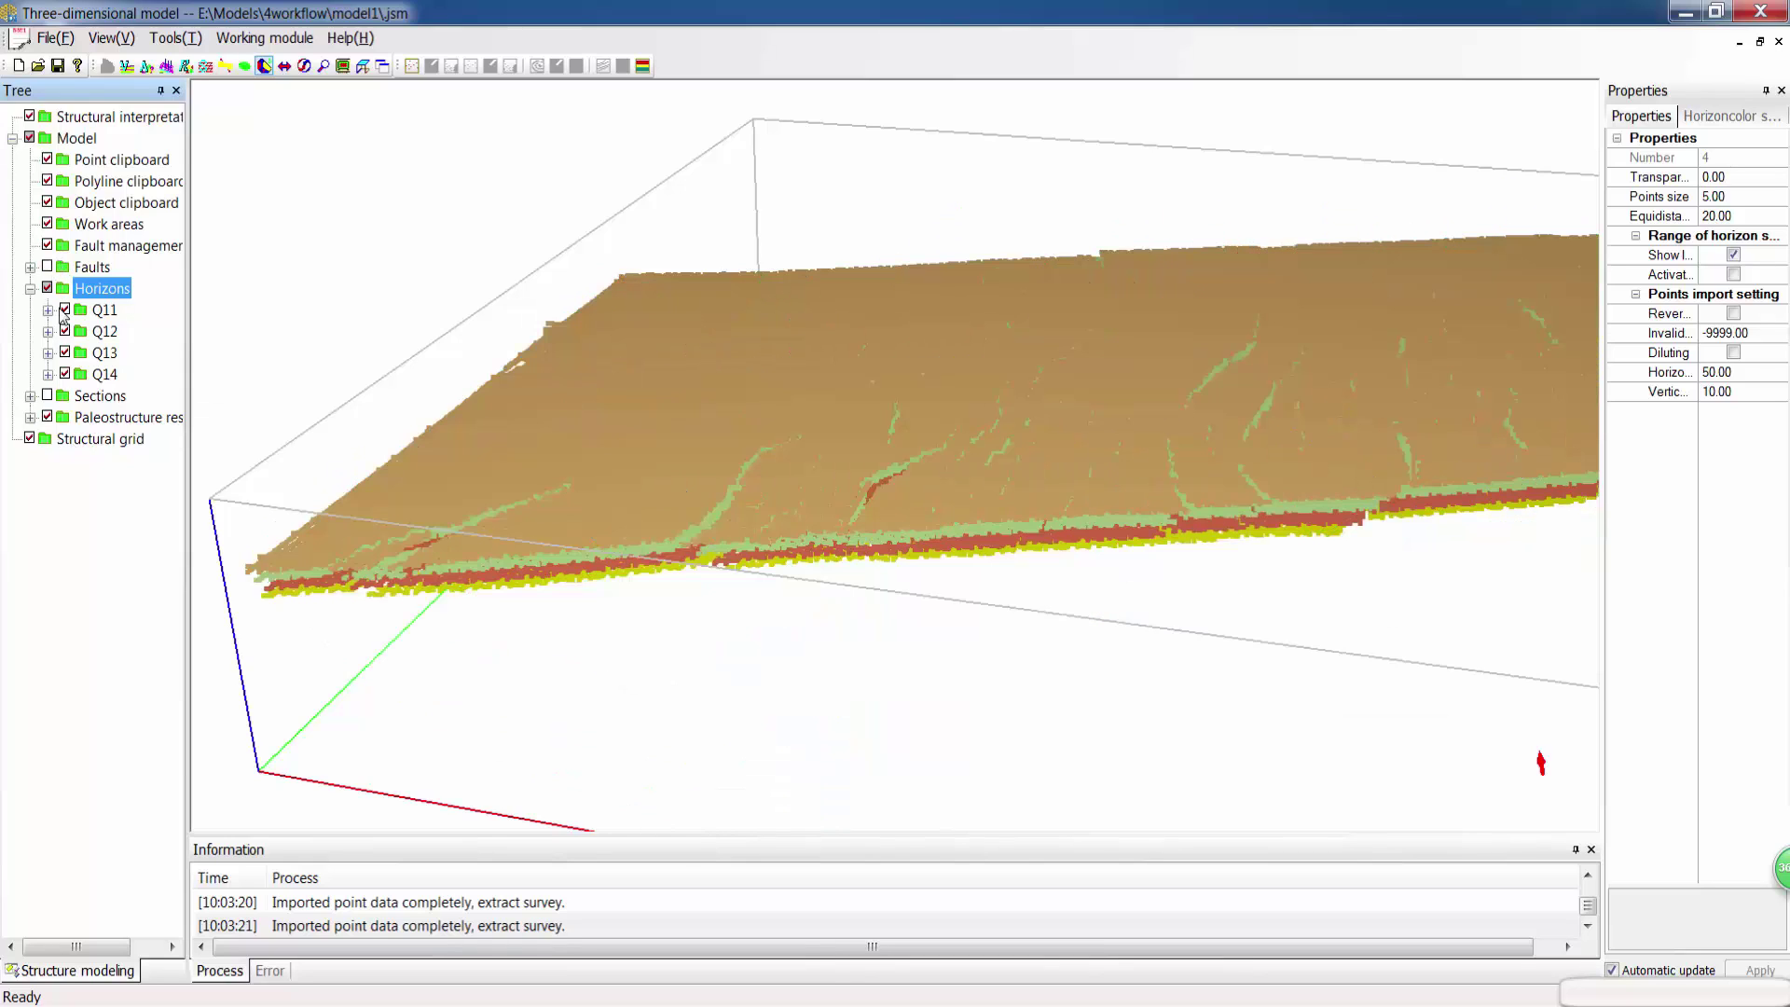
{"action": "left_click", "coordinate": [65, 352]}
{"action": "left_click", "coordinate": [65, 374]}
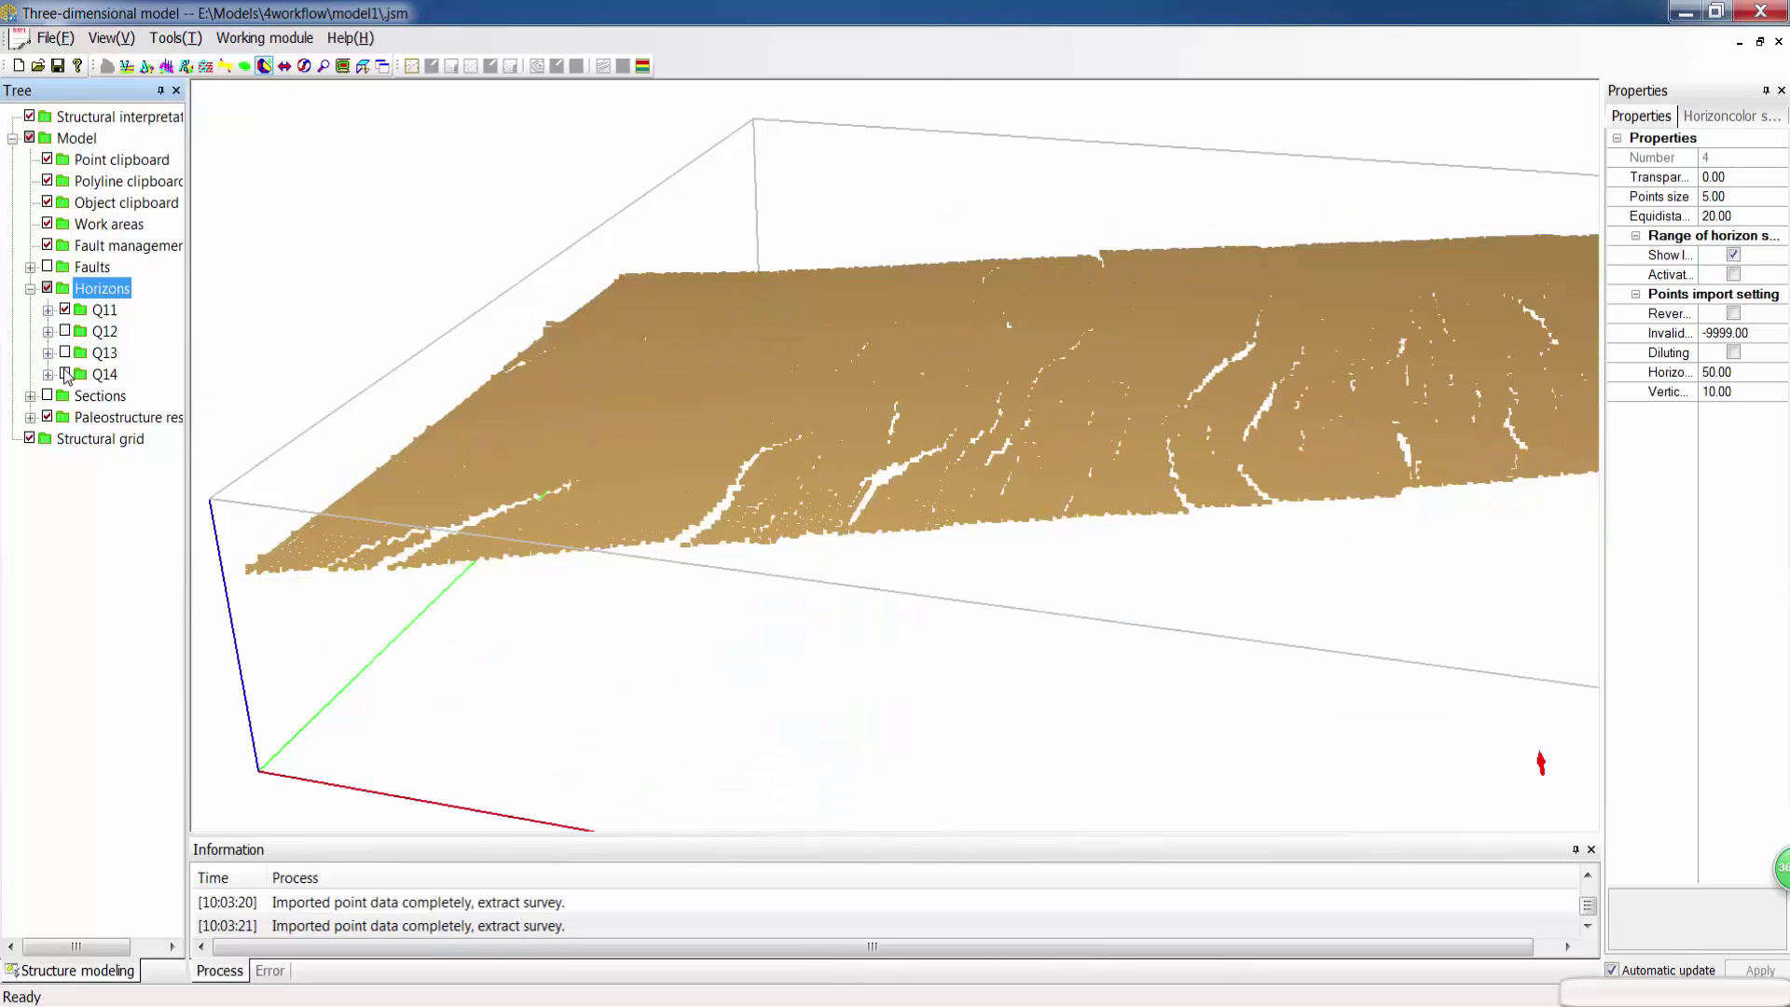
Step: Apply the color setting to Q11's points and examine the colored points and fault gaps up close
{"action": "left_click", "coordinate": [48, 309]}
{"action": "left_click", "coordinate": [114, 354]}
{"action": "left_click", "coordinate": [1734, 228]}
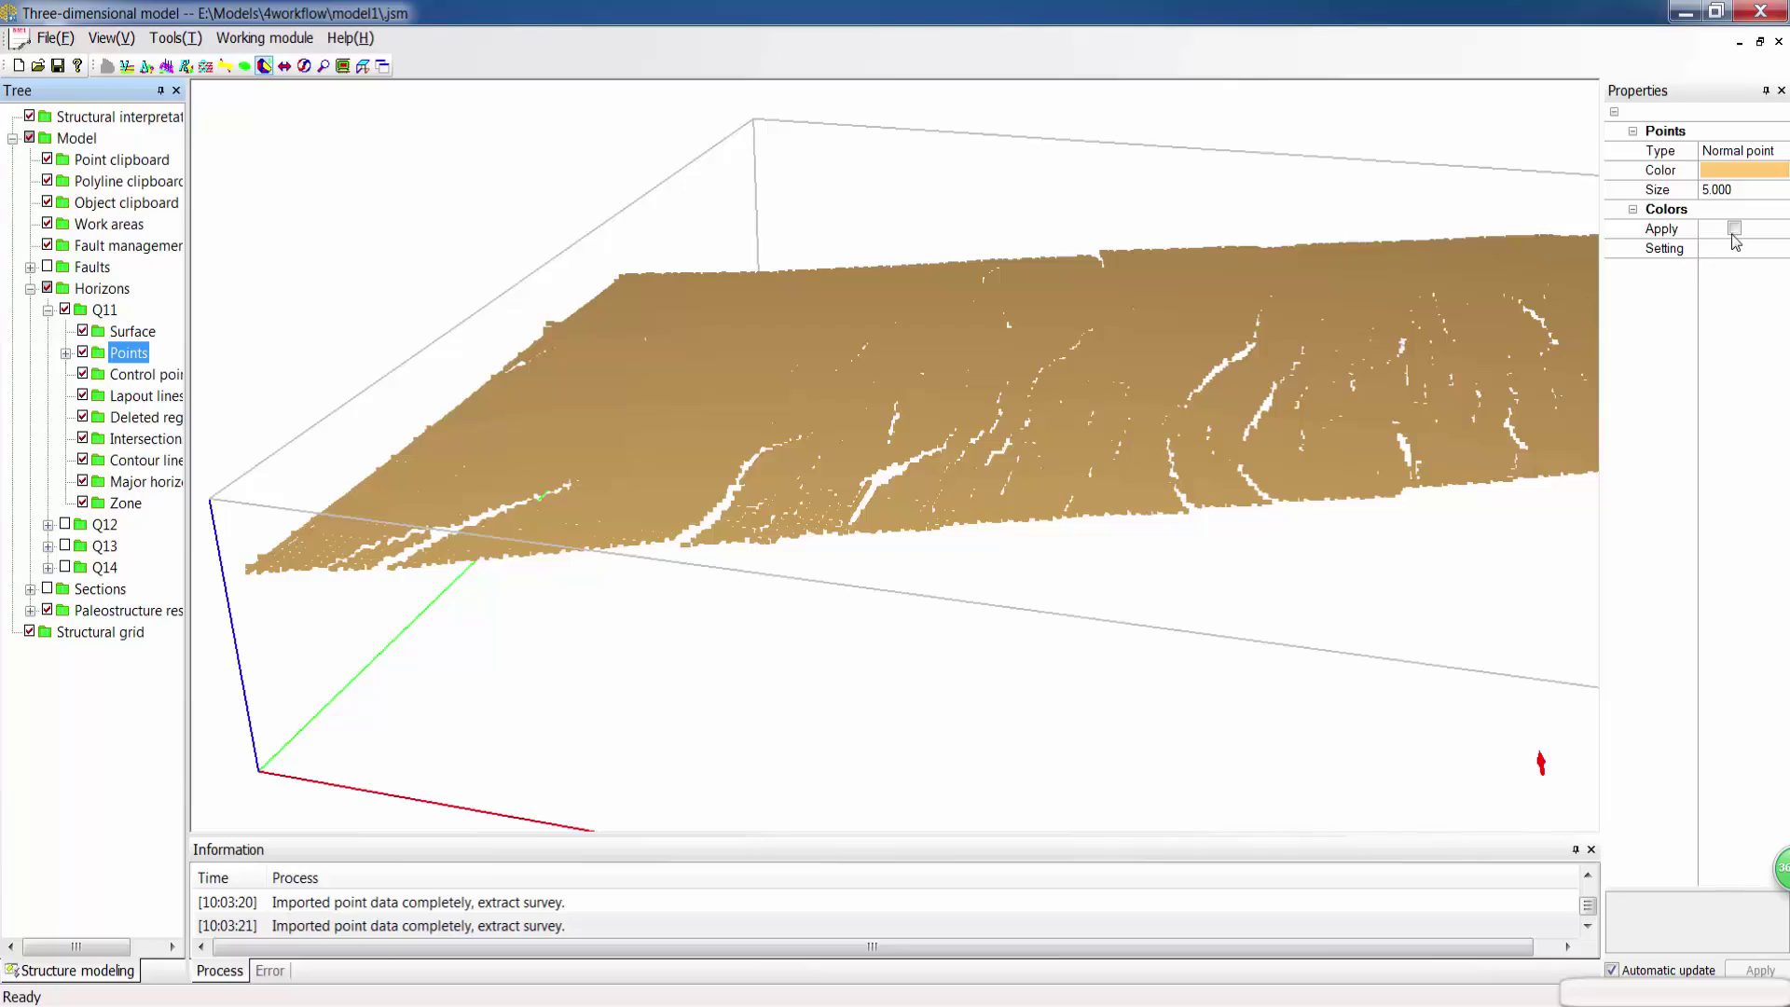
{"action": "left_click_drag", "start_coordinate": [950, 421], "coordinate": [941, 559]}
{"action": "middle_click_drag", "start_coordinate": [919, 466], "coordinate": [903, 592]}
{"action": "right_click_drag", "start_coordinate": [898, 417], "coordinate": [871, 587]}
{"action": "middle_click_drag", "start_coordinate": [865, 574], "coordinate": [855, 472]}
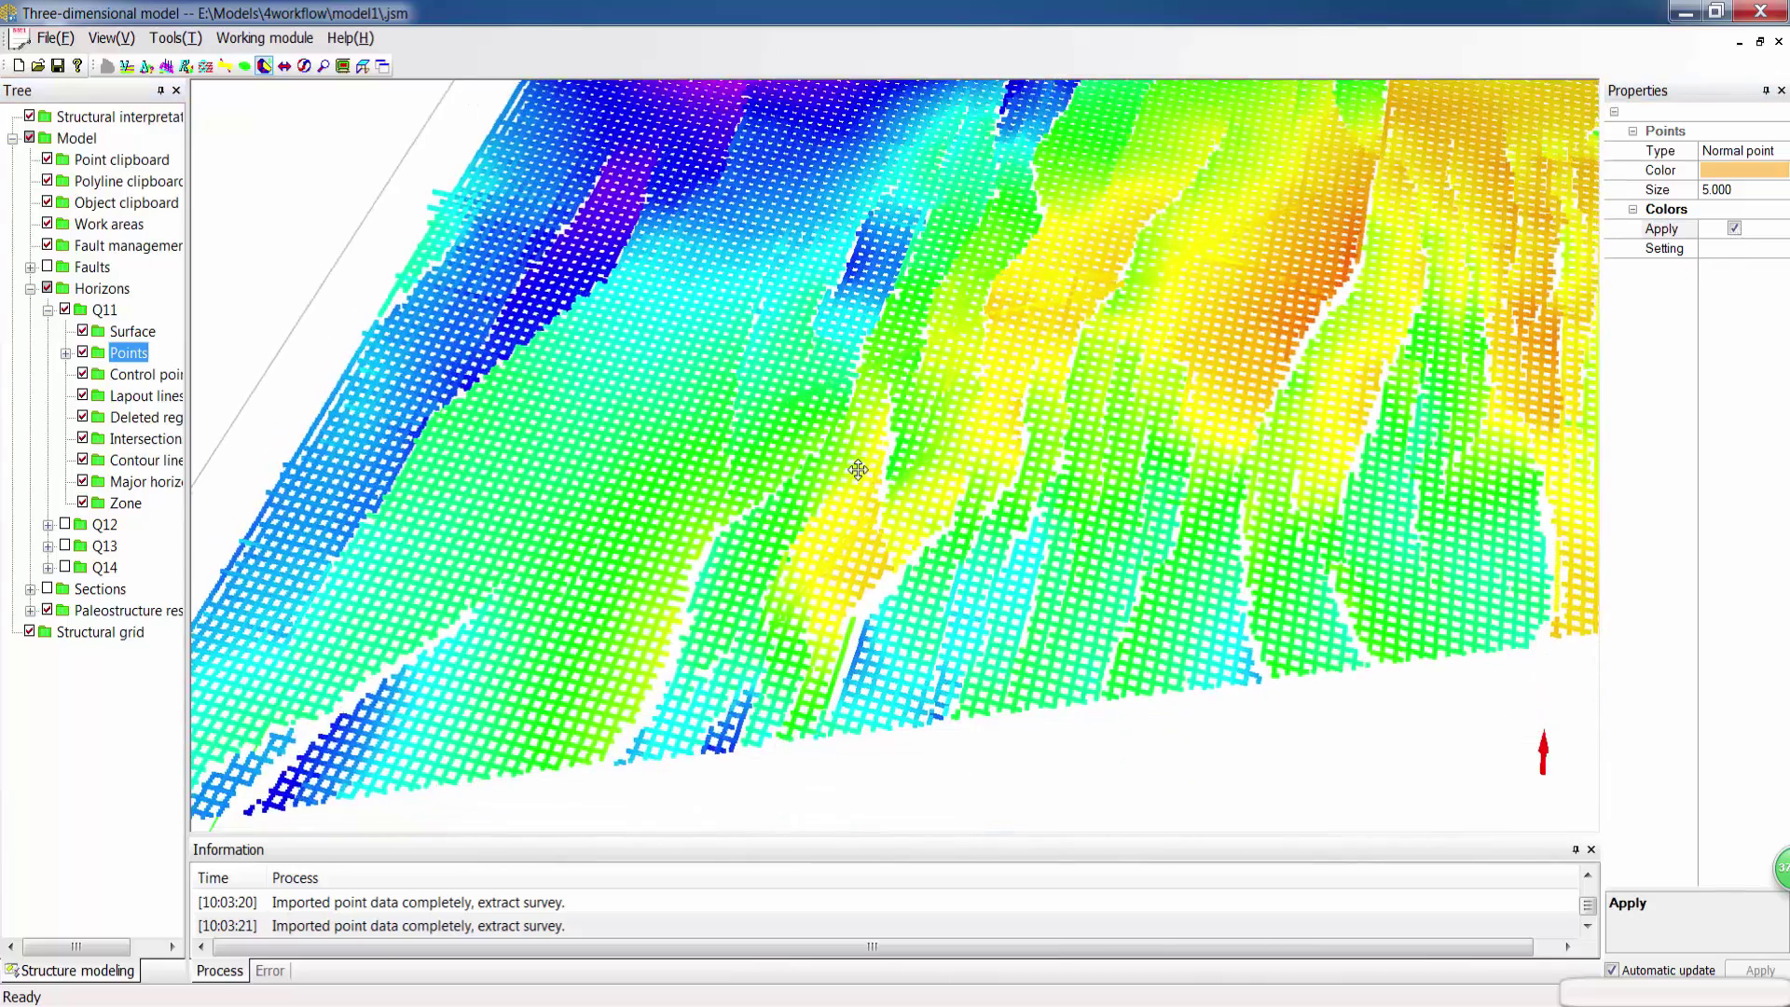
{"action": "right_click_drag", "start_coordinate": [855, 470], "coordinate": [841, 537]}
Step: Make the surface for horizon Q11 and inspect the fault gaps across the resulting mesh
{"action": "right_click", "coordinate": [104, 310]}
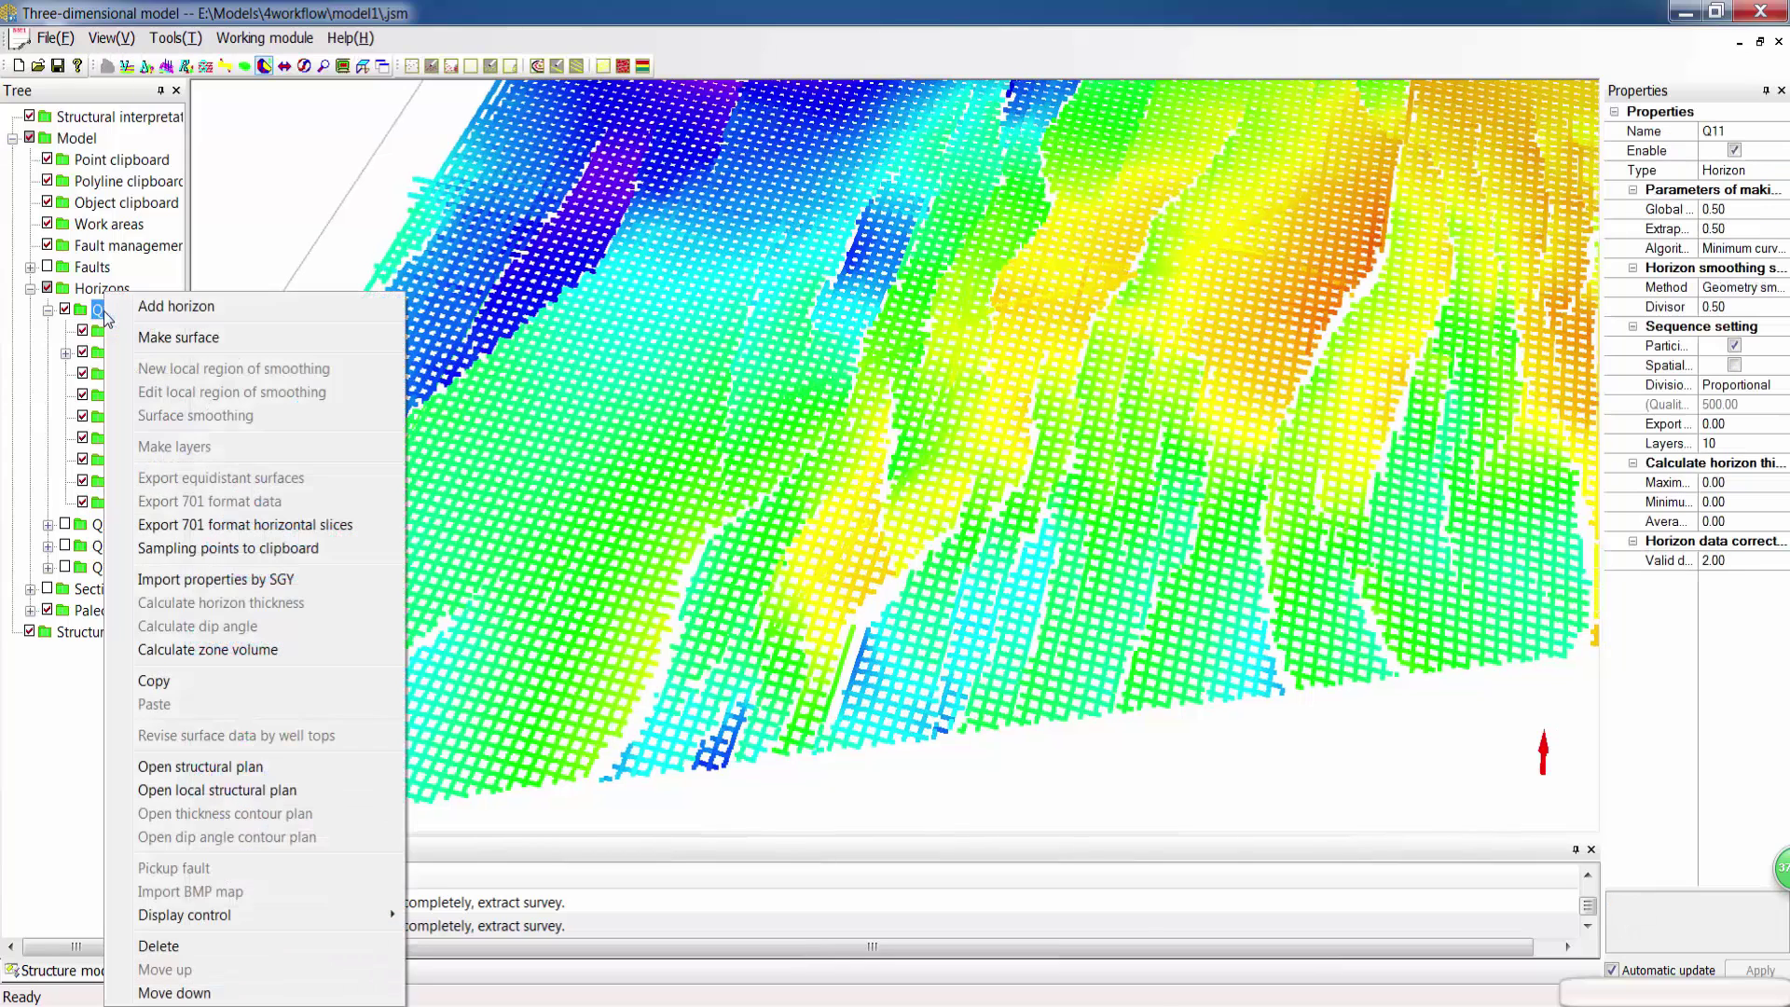
{"action": "left_click", "coordinate": [149, 337]}
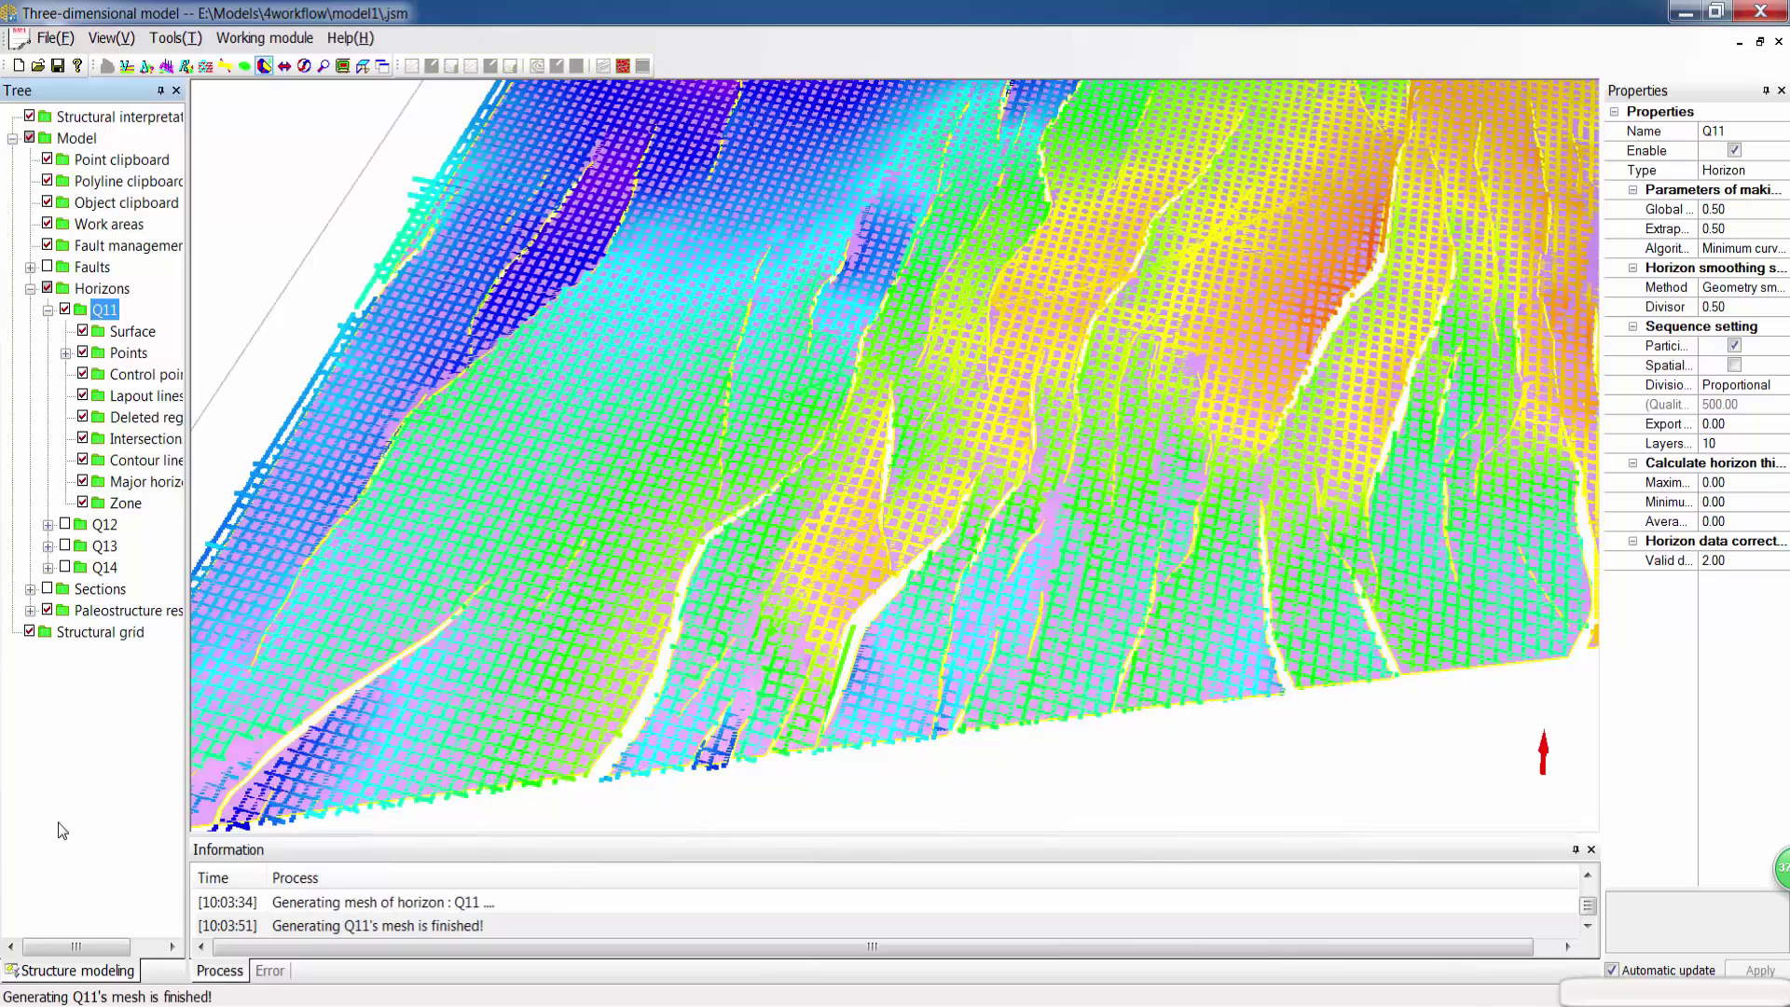
{"action": "left_click_drag", "start_coordinate": [851, 655], "coordinate": [840, 481]}
{"action": "right_click_drag", "start_coordinate": [862, 380], "coordinate": [788, 801]}
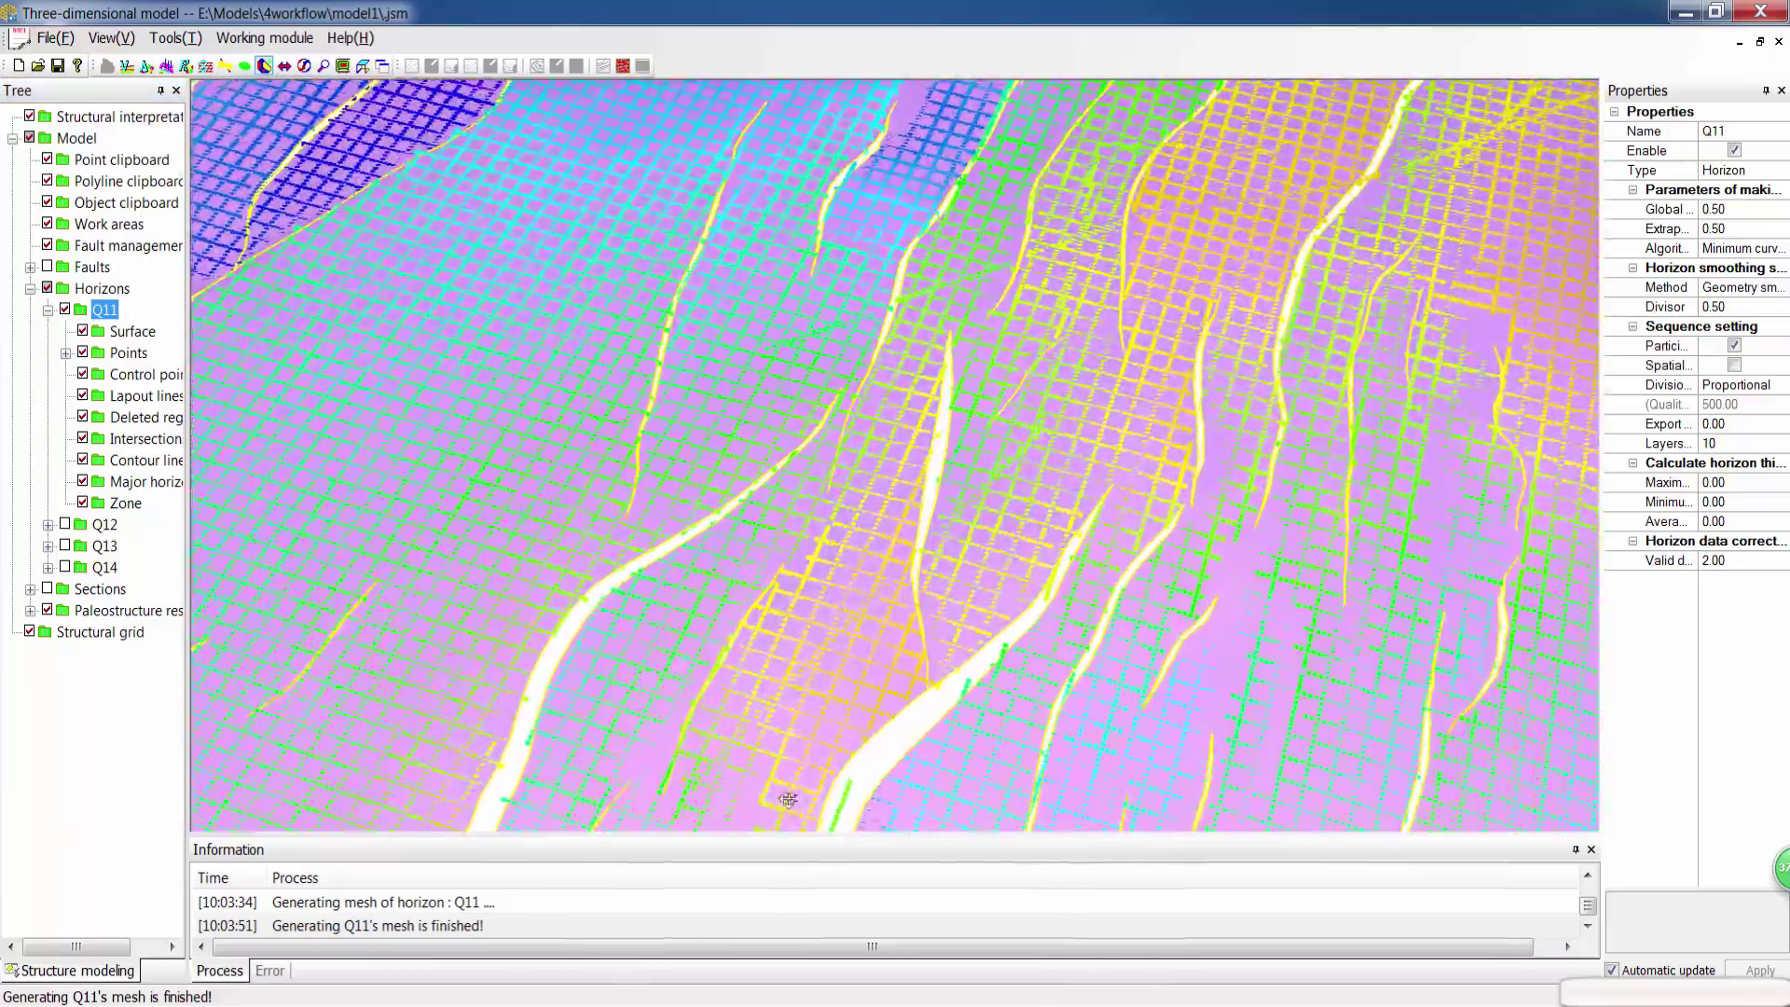
{"action": "middle_click_drag", "start_coordinate": [941, 467], "coordinate": [887, 608]}
{"action": "right_click_drag", "start_coordinate": [965, 371], "coordinate": [936, 475]}
{"action": "left_click_drag", "start_coordinate": [936, 474], "coordinate": [1063, 411]}
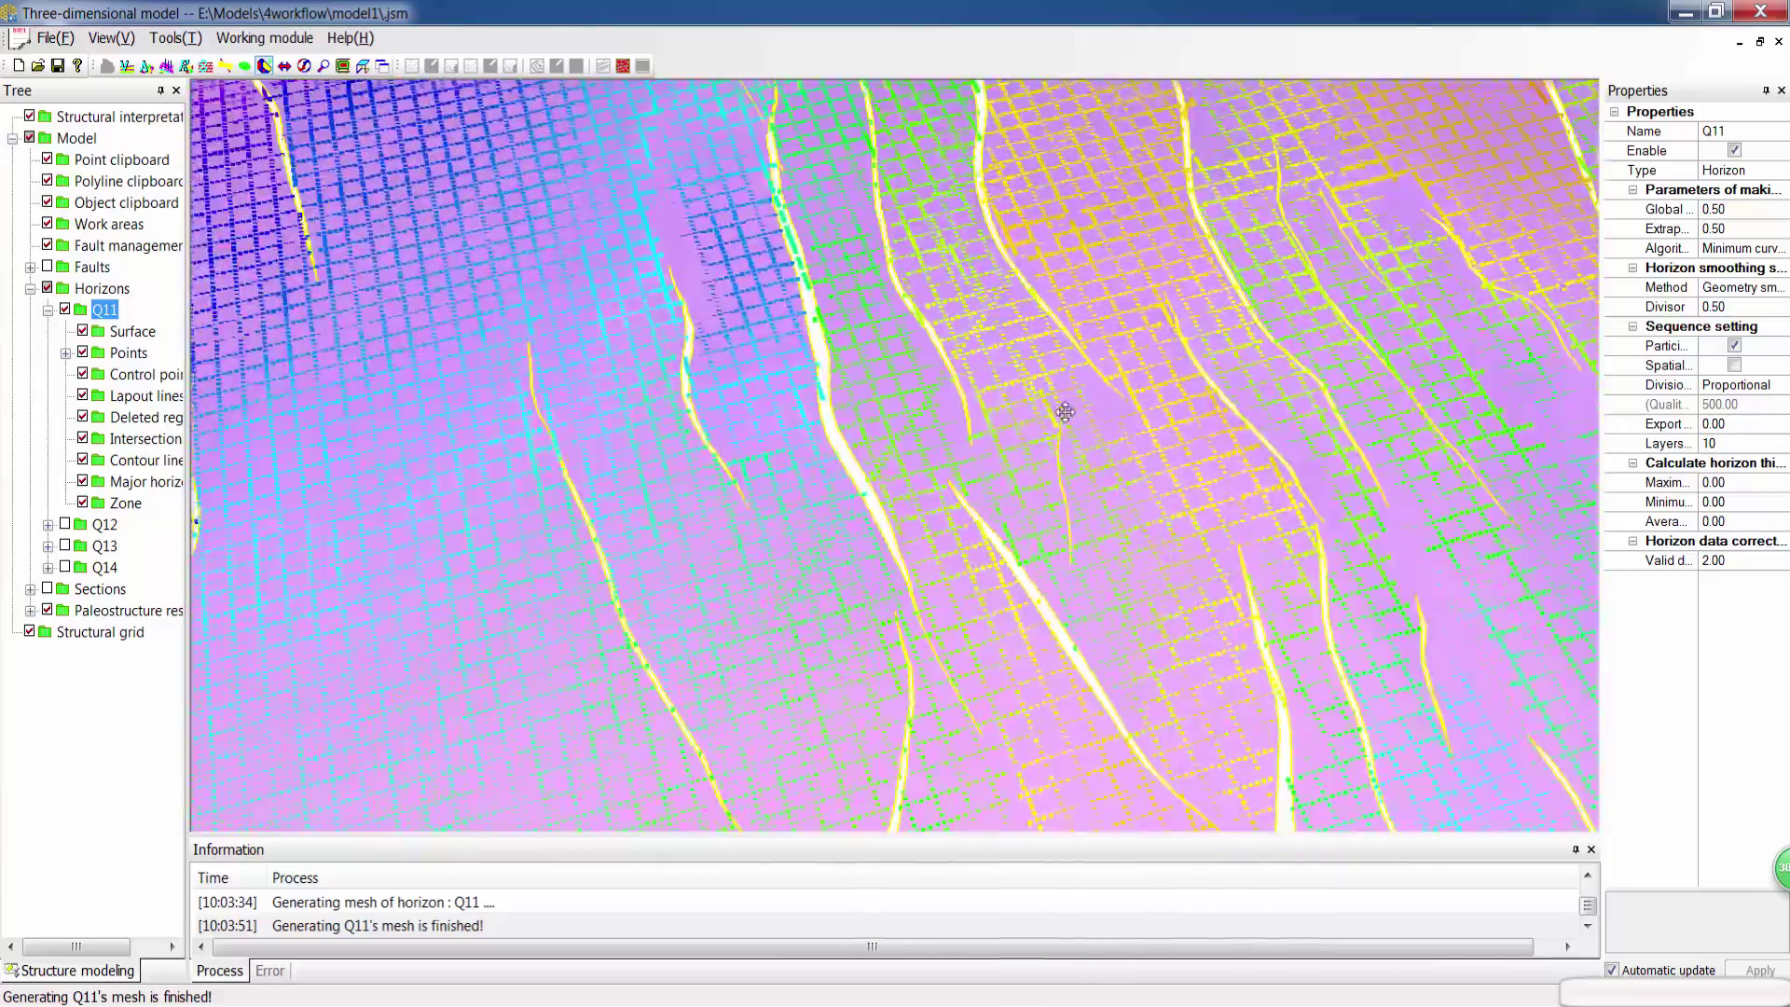
{"action": "left_click_drag", "start_coordinate": [774, 481], "coordinate": [814, 361]}
{"action": "mouse_move", "coordinate": [781, 522]}
{"action": "right_mouse_down"}
{"action": "mouse_move", "coordinate": [748, 350]}
{"action": "mouse_move", "coordinate": [732, 421]}
{"action": "mouse_move", "coordinate": [719, 321]}
{"action": "mouse_move", "coordinate": [809, 445]}
{"action": "mouse_move", "coordinate": [804, 477]}
{"action": "right_mouse_up"}
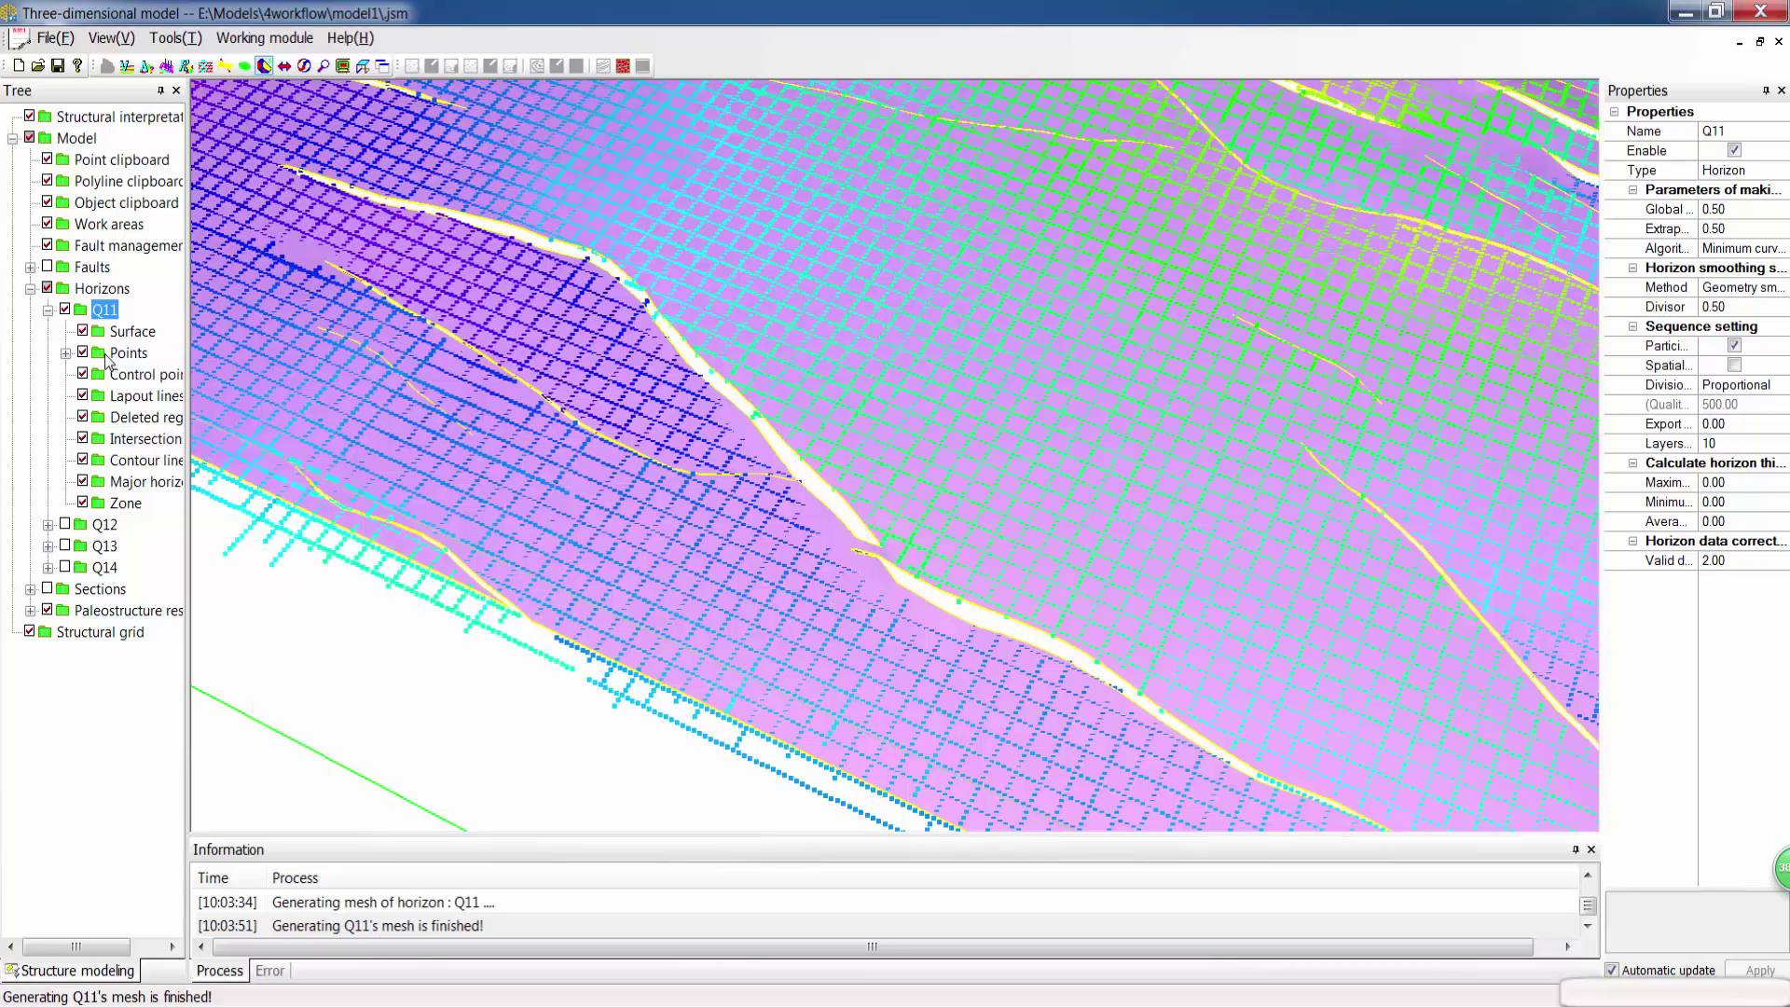
Step: Pick up the fault at Q11's long upper-left gap and display only that fault, fault_1, over the horizon
{"action": "right_click", "coordinate": [103, 317]}
{"action": "left_click", "coordinate": [186, 747]}
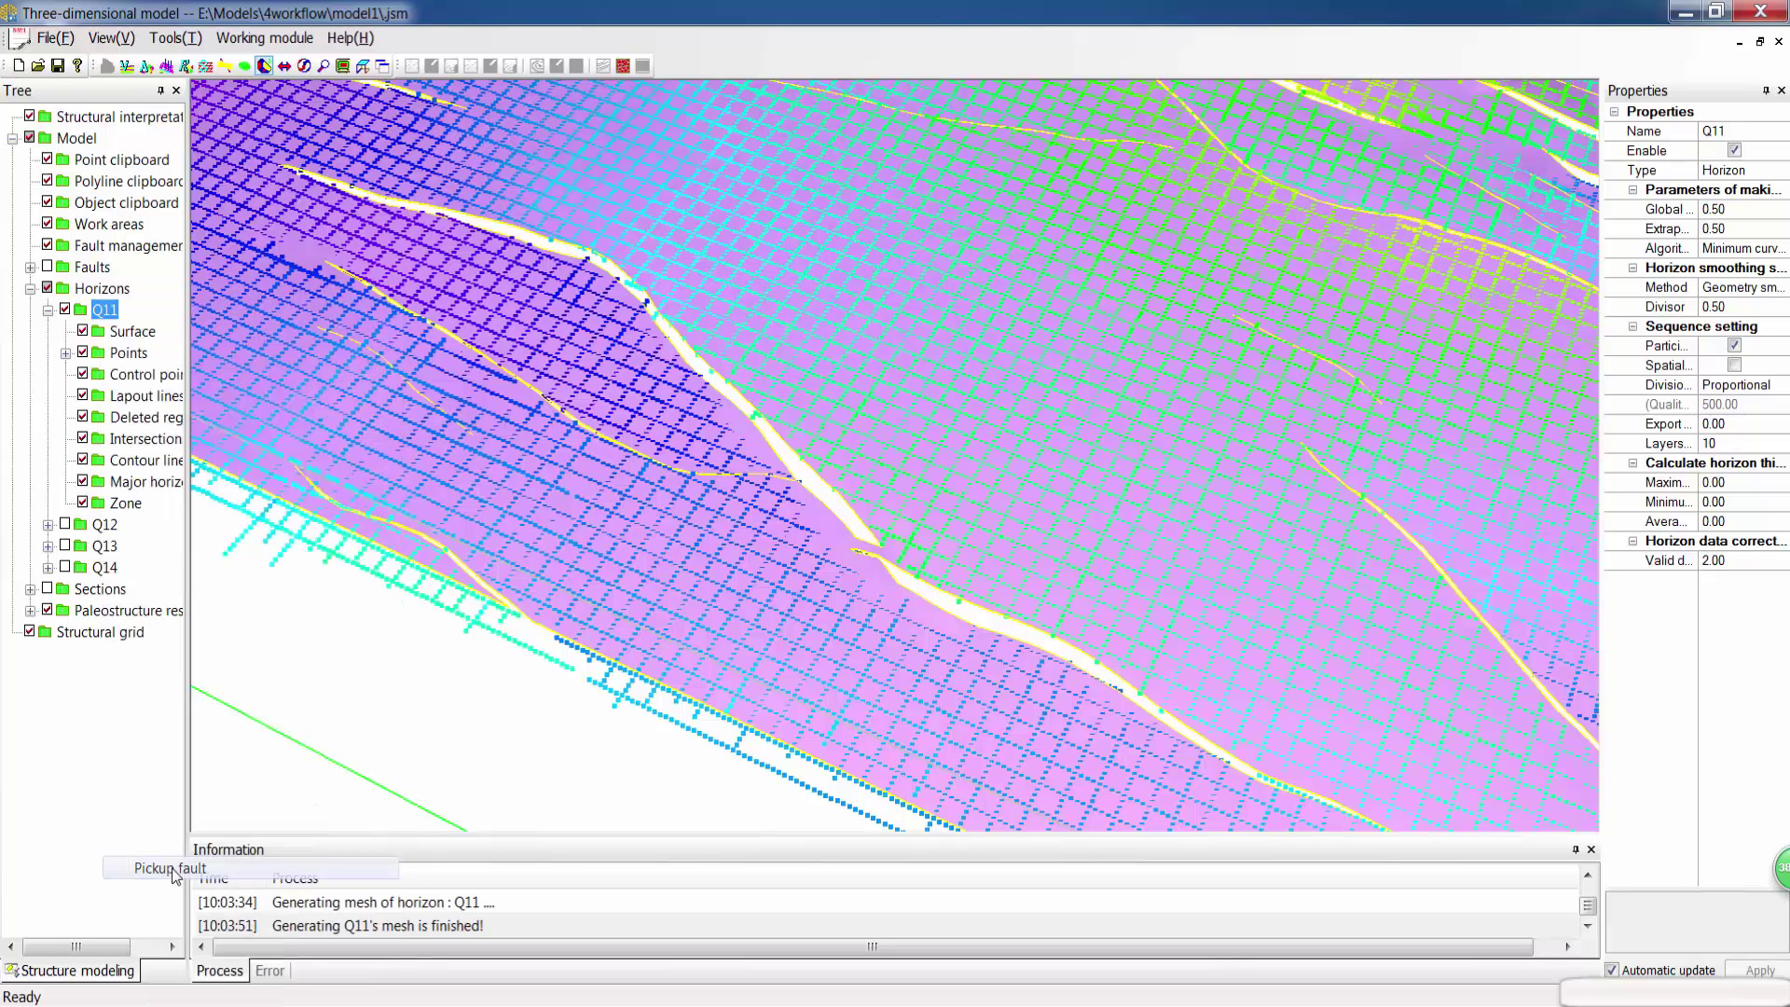
{"action": "left_click", "coordinate": [701, 384]}
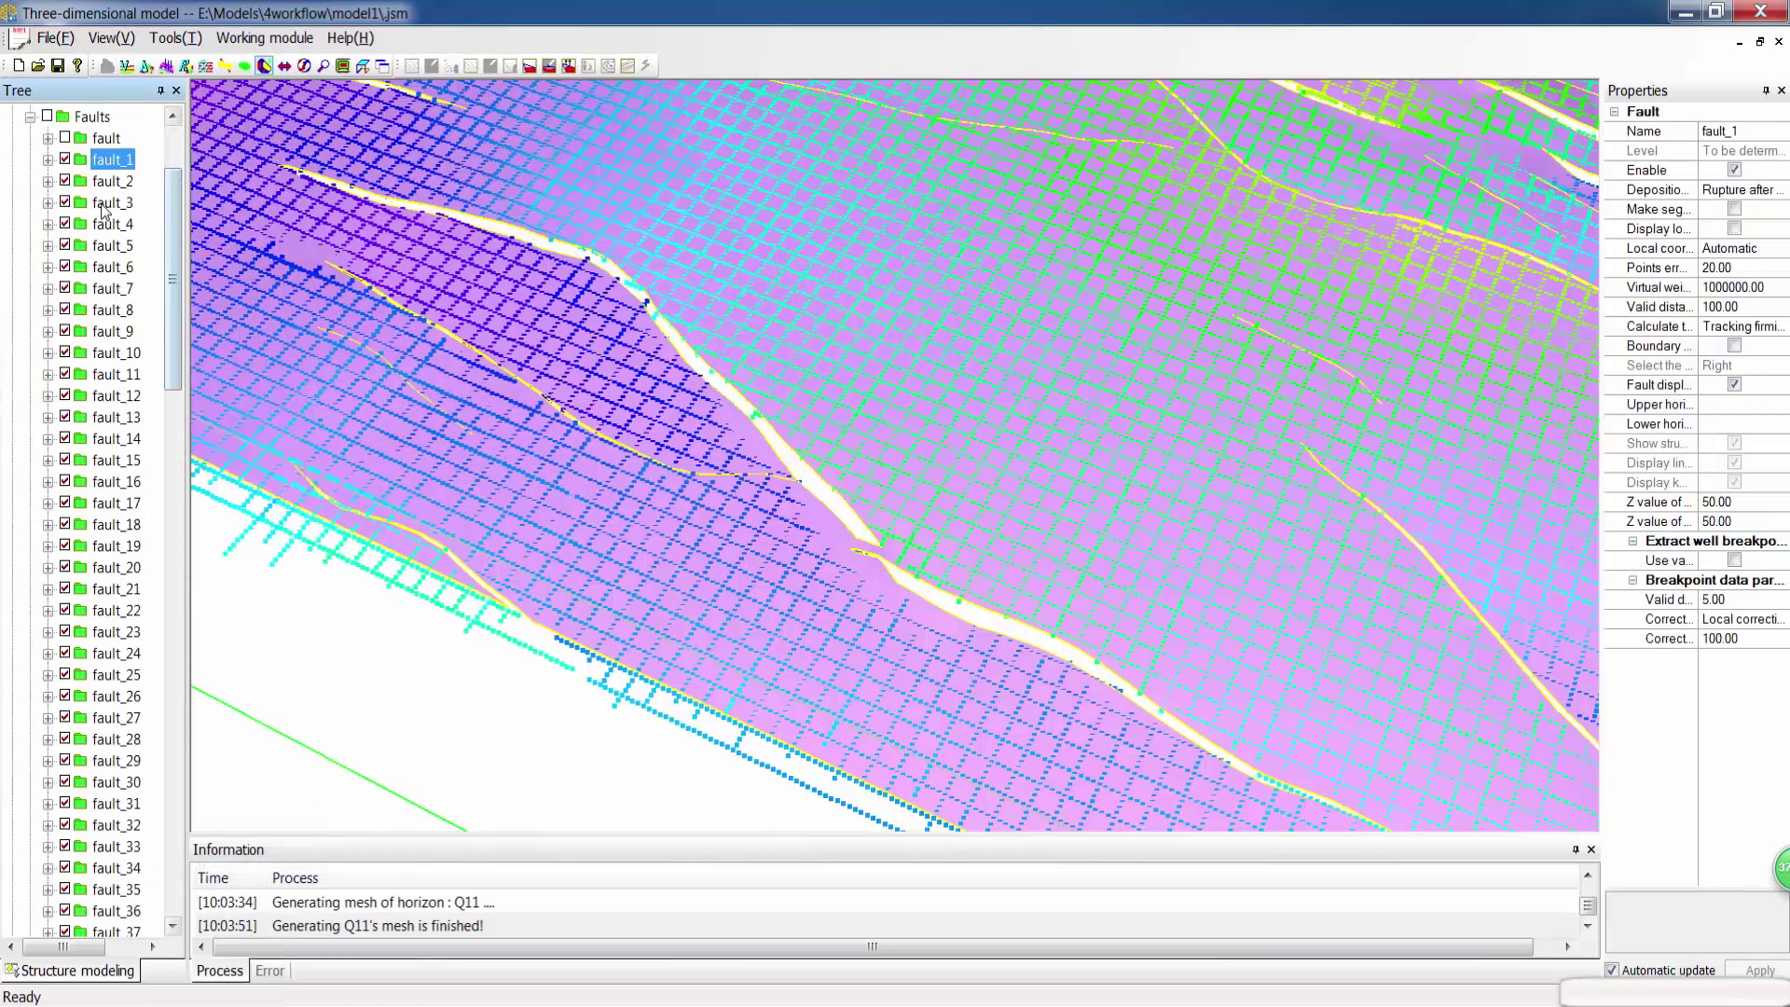
{"action": "right_click", "coordinate": [104, 166]}
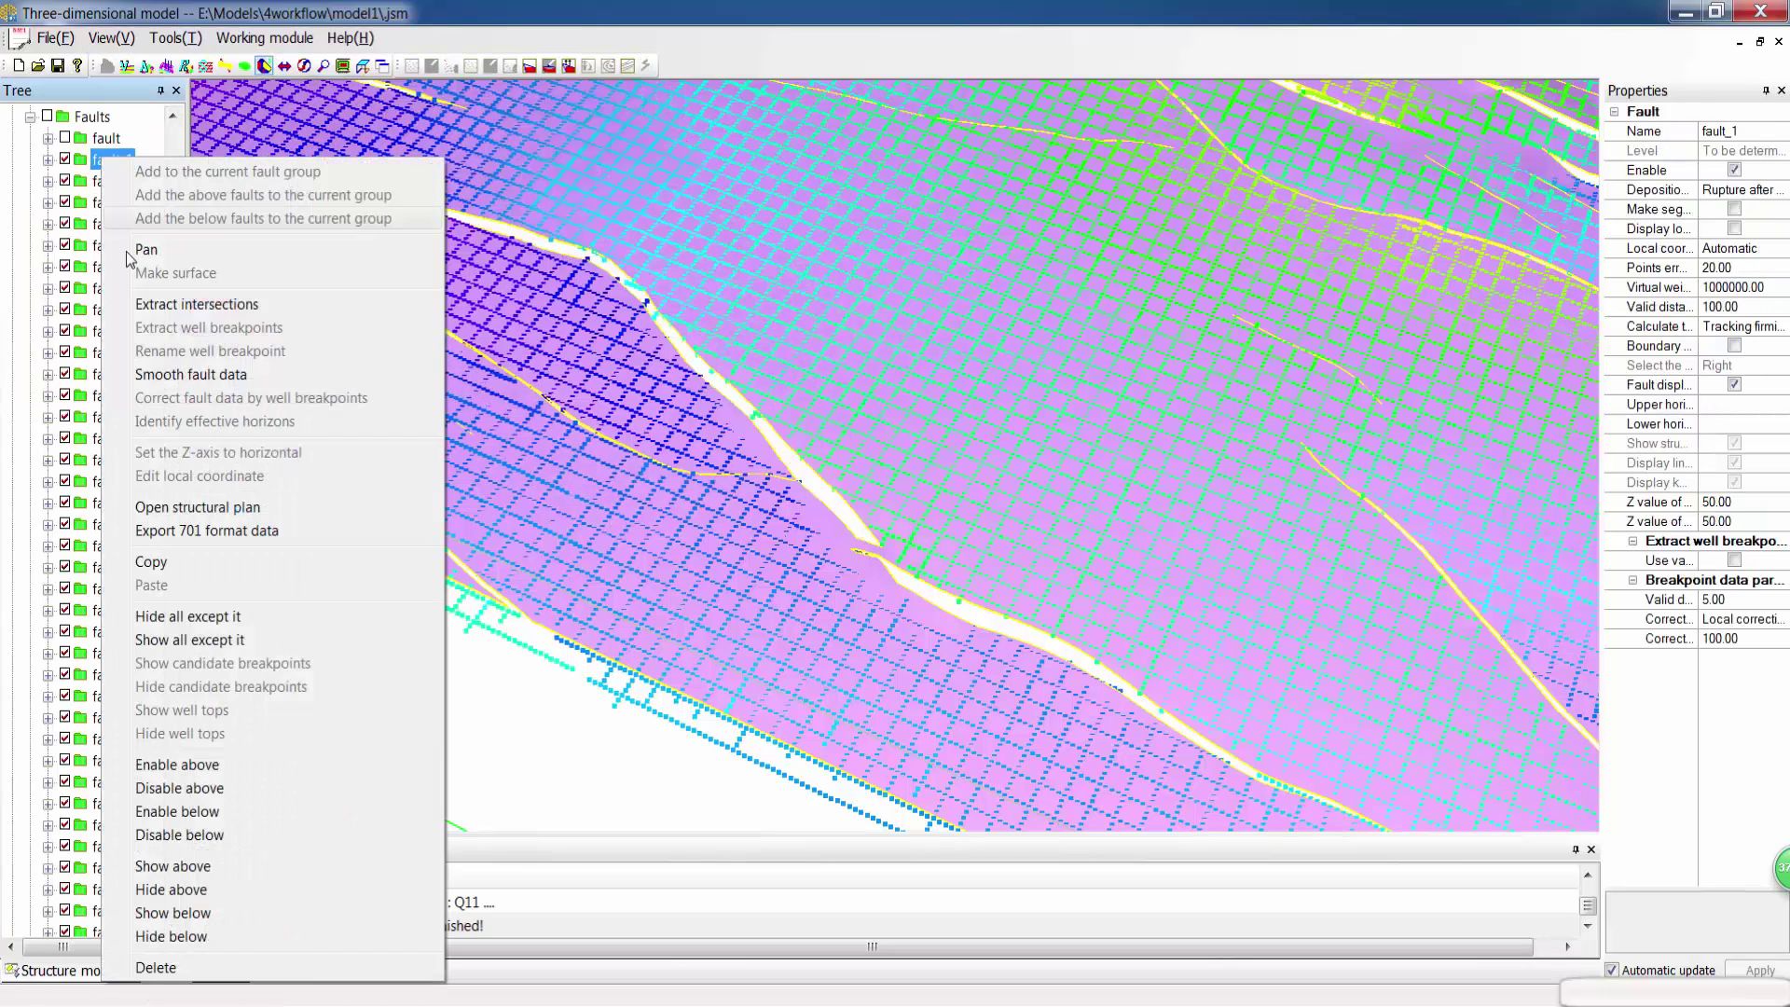
{"action": "left_click", "coordinate": [164, 617]}
{"action": "left_click", "coordinate": [47, 116]}
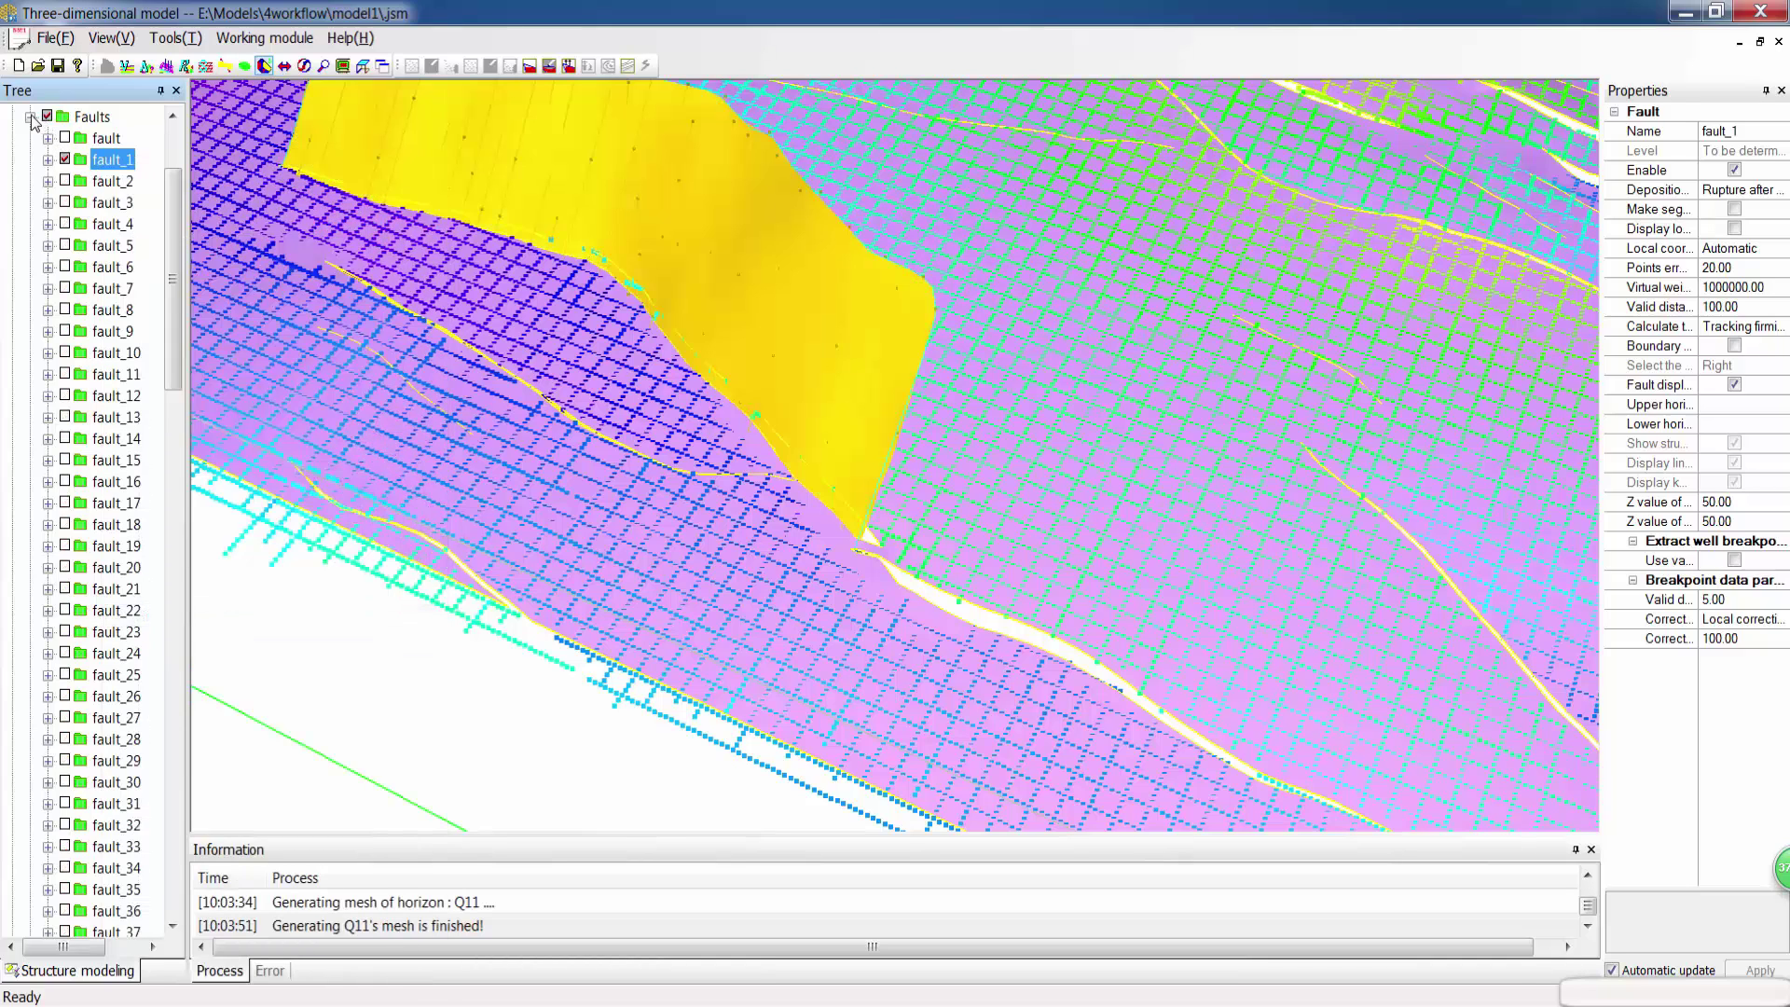
Step: Pick up the fault at the gap continuing beyond fault_1's end and display it, fault_17, alongside fault_1
{"action": "right_click", "coordinate": [102, 317]}
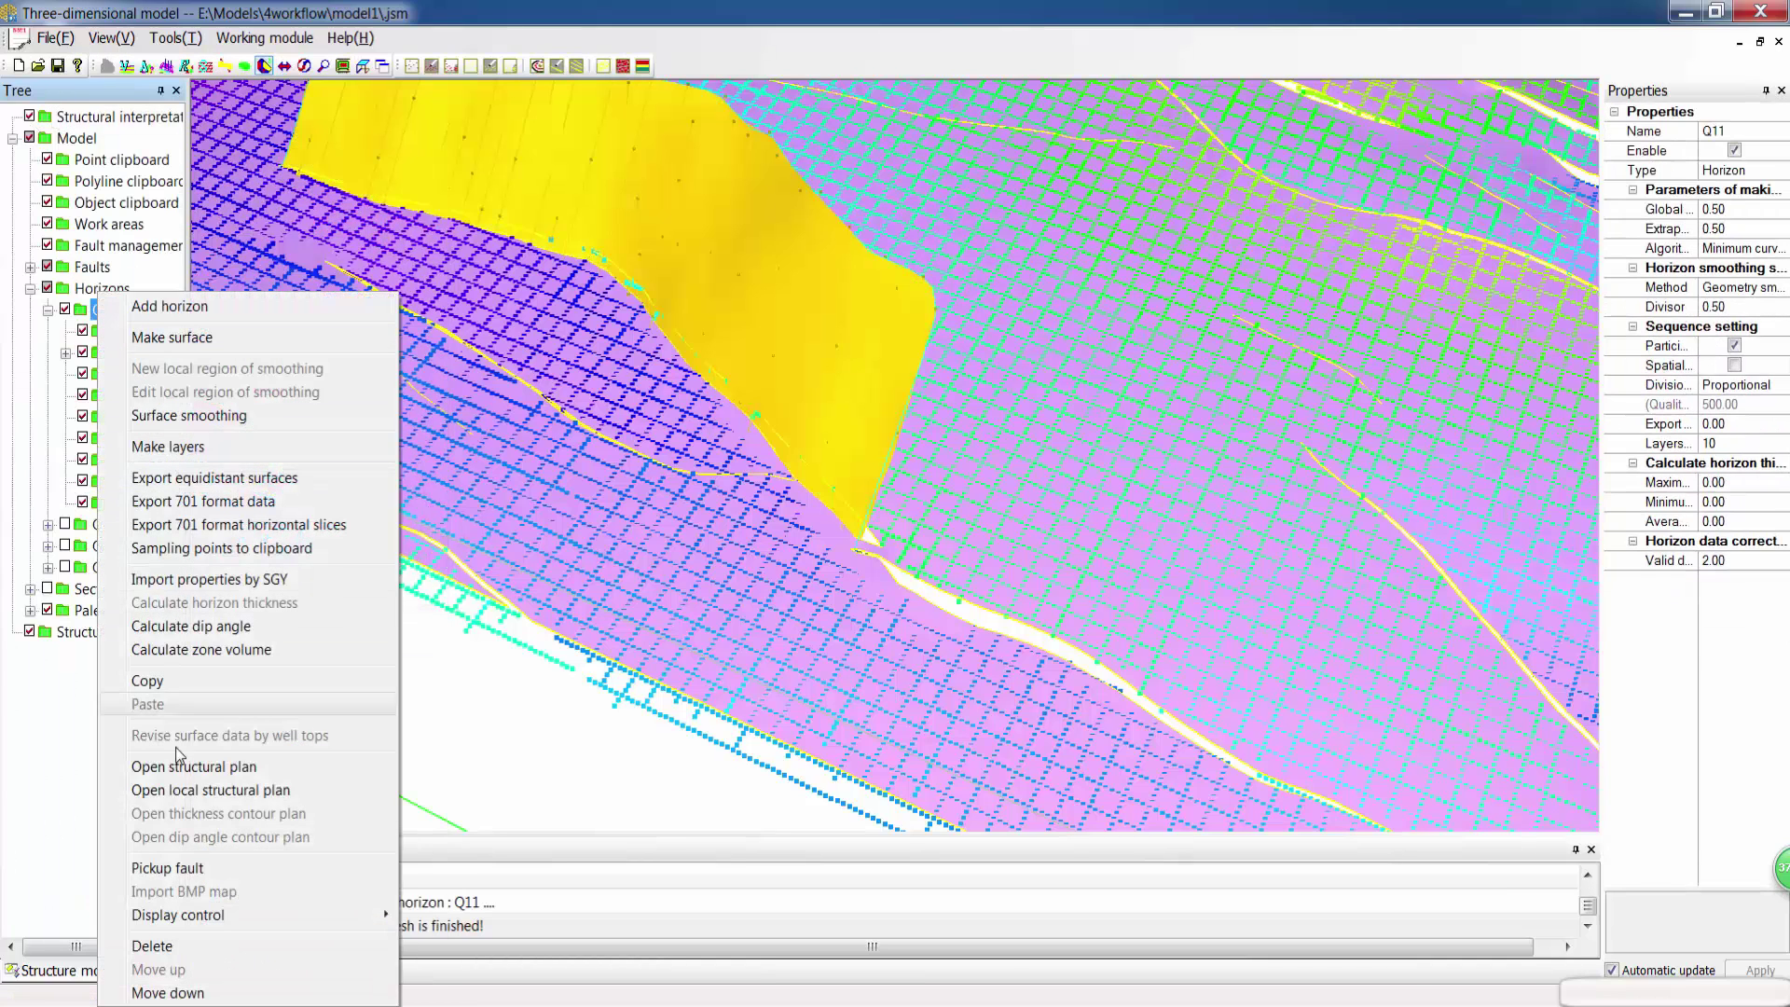
{"action": "left_click", "coordinate": [166, 860]}
{"action": "left_click", "coordinate": [923, 611]}
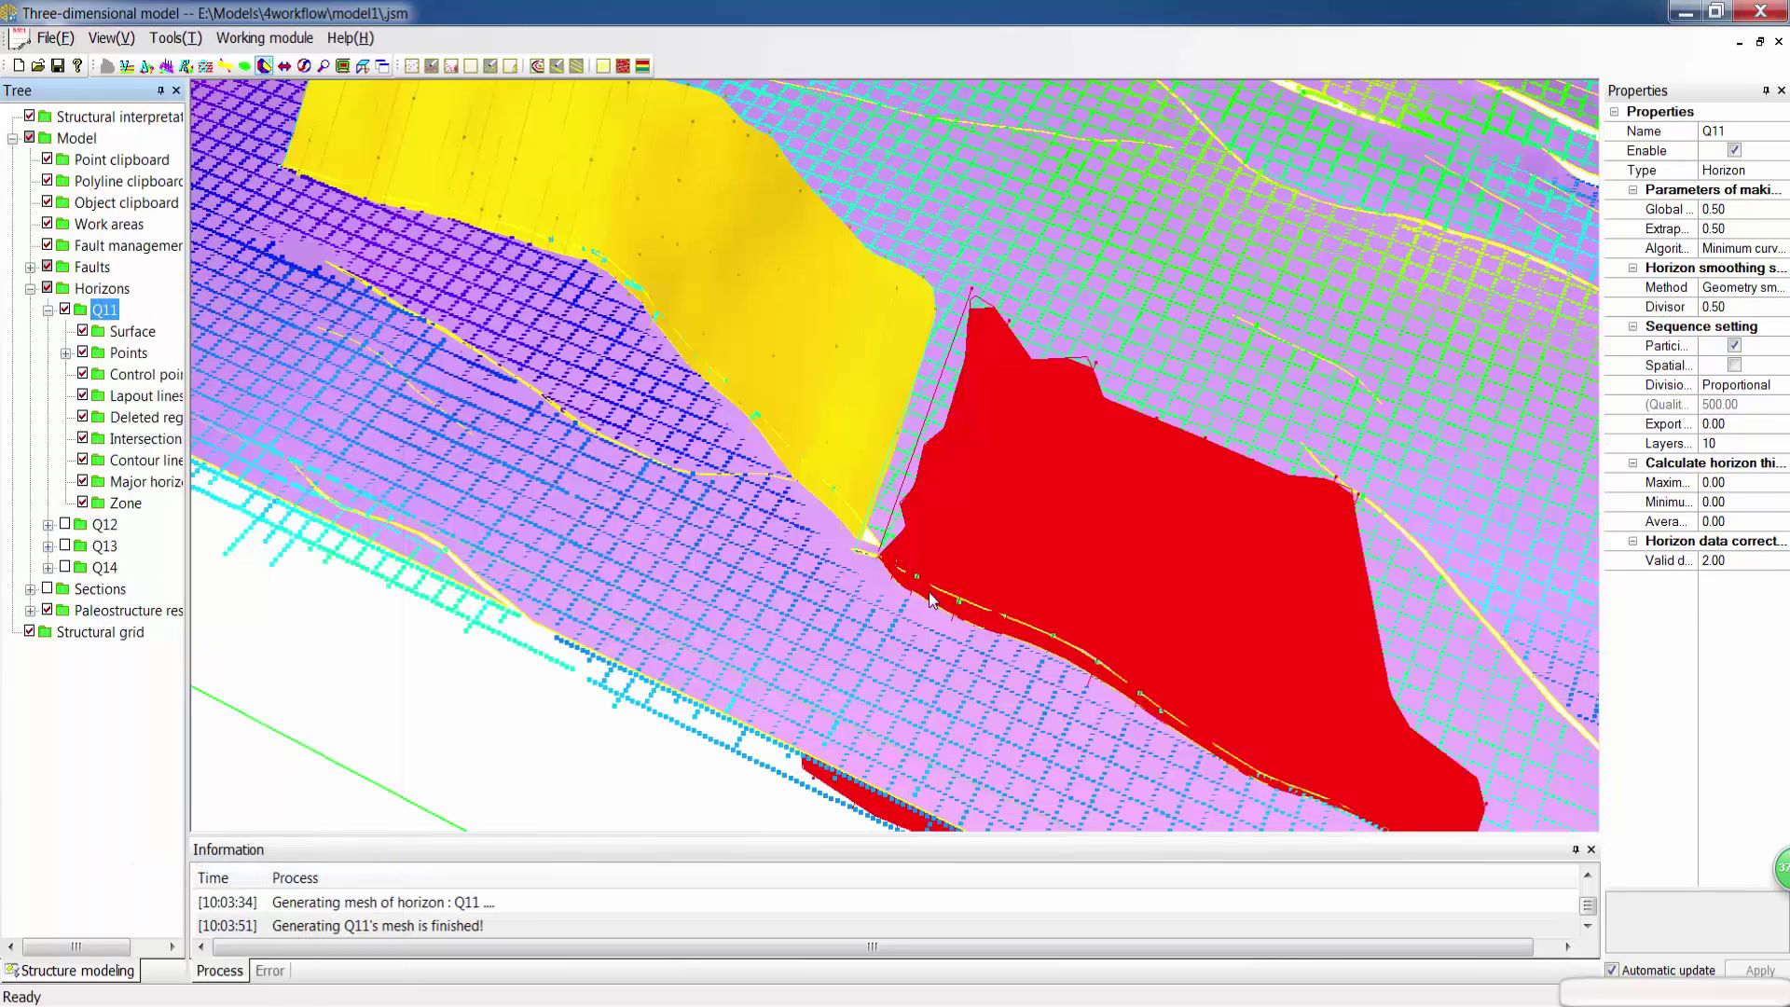
{"action": "left_click", "coordinate": [64, 503]}
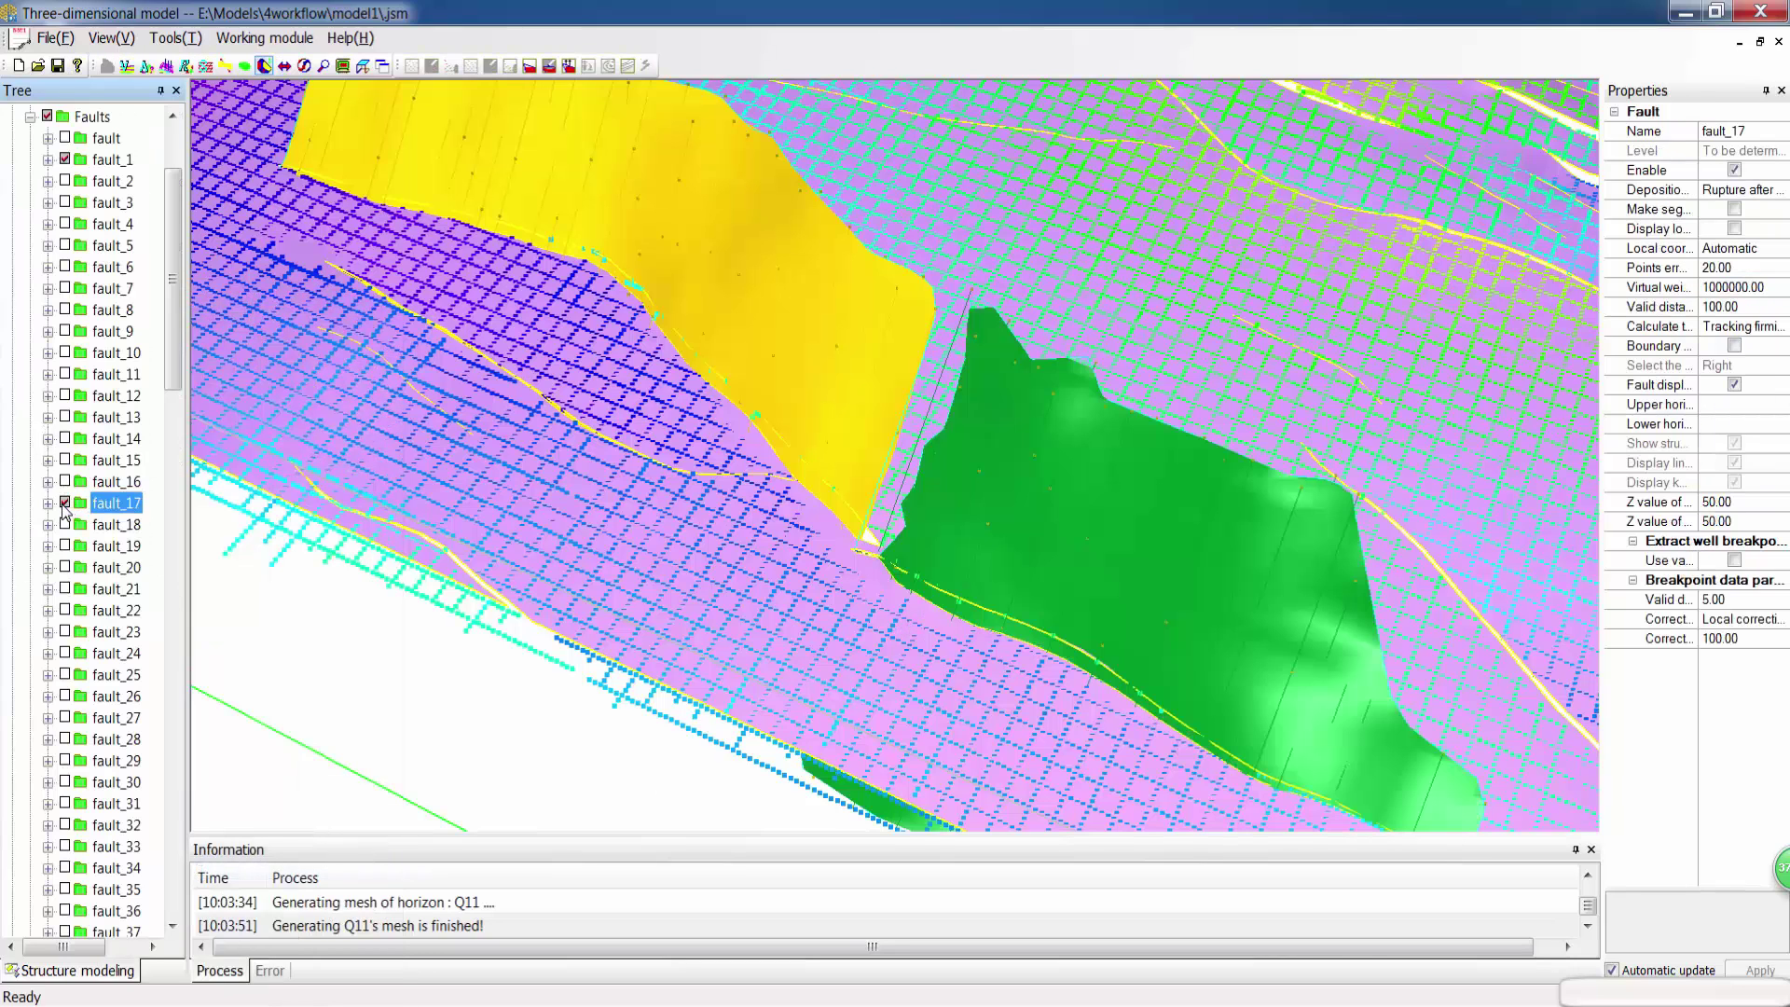
Step: Merge the segments of the displayed fault_17 into fault_1, accepting deletion of the merged fault
{"action": "left_click", "coordinate": [48, 160]}
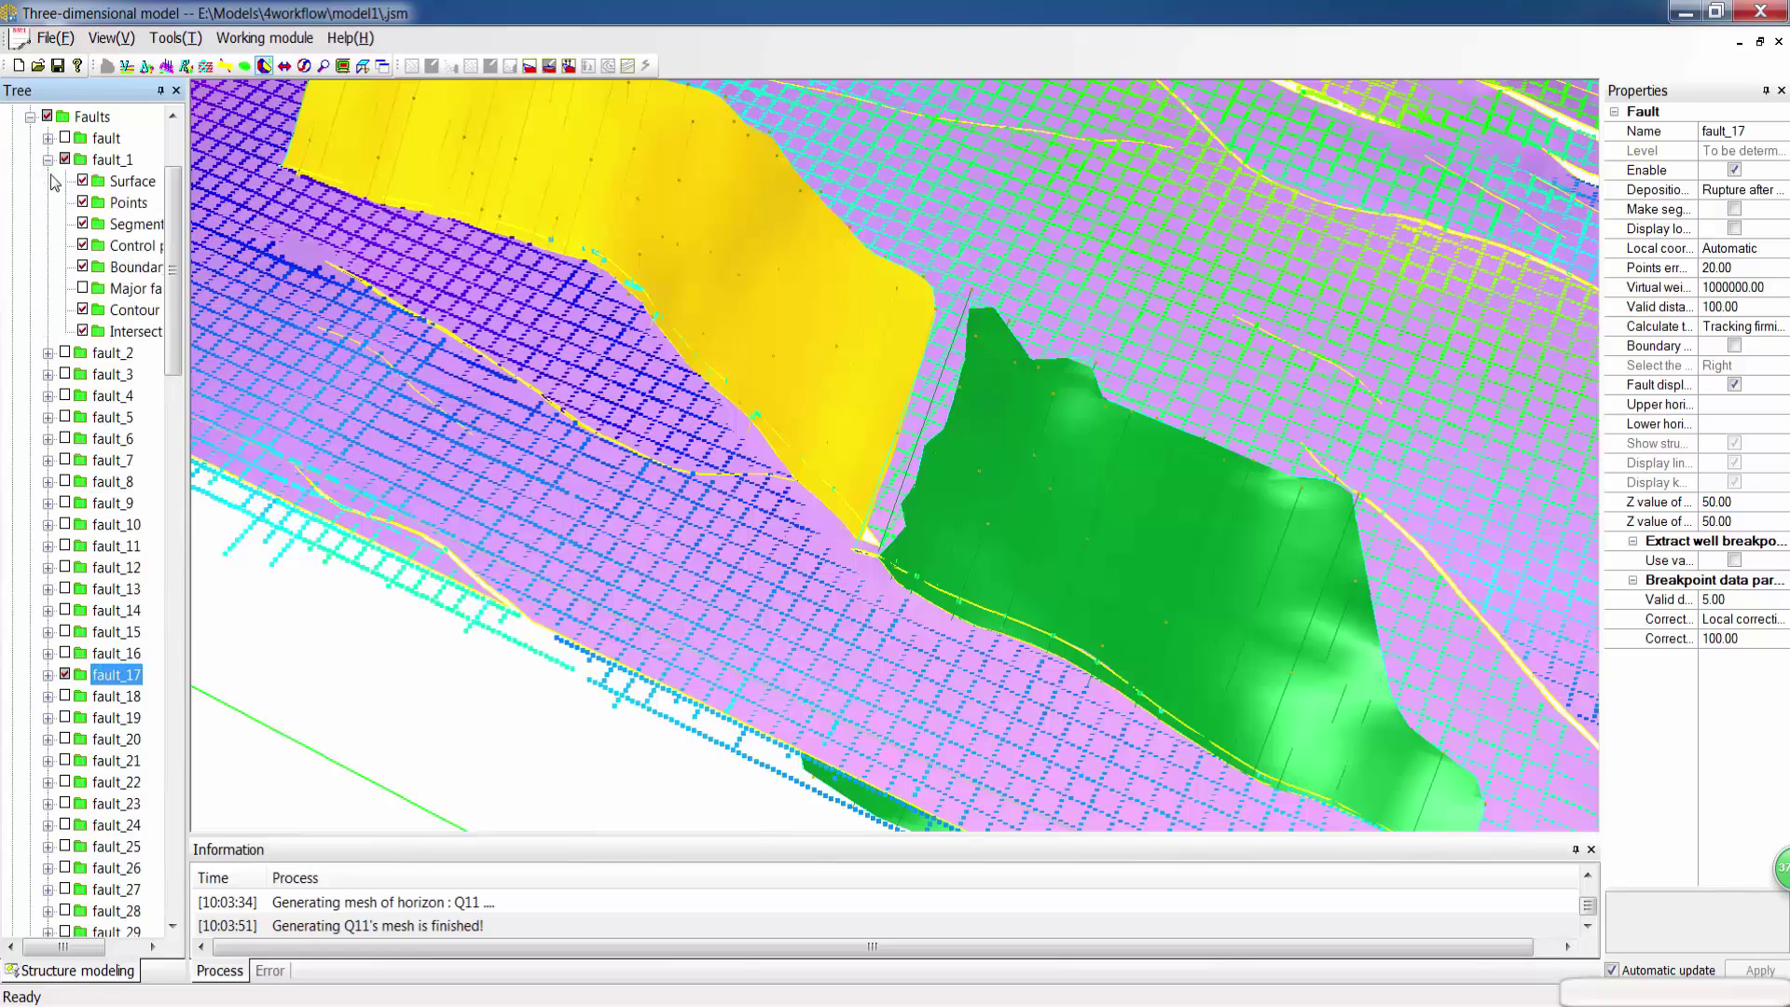
{"action": "right_click", "coordinate": [105, 224]}
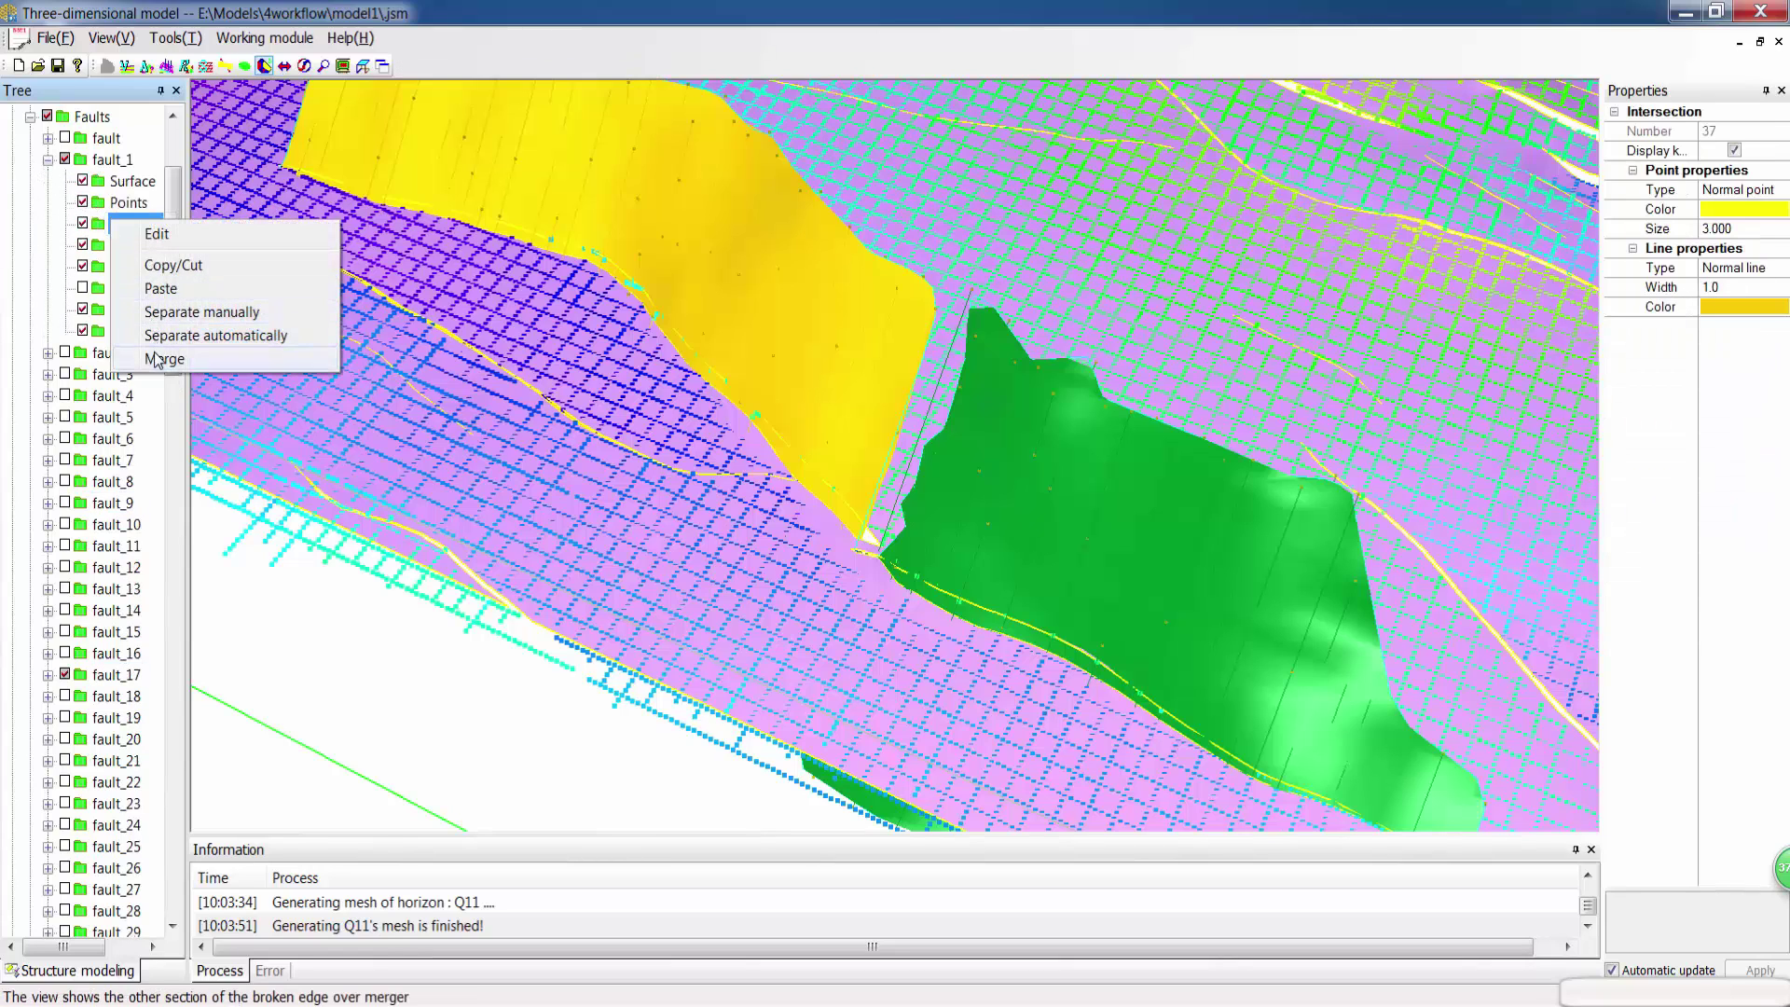
{"action": "left_click", "coordinate": [224, 360]}
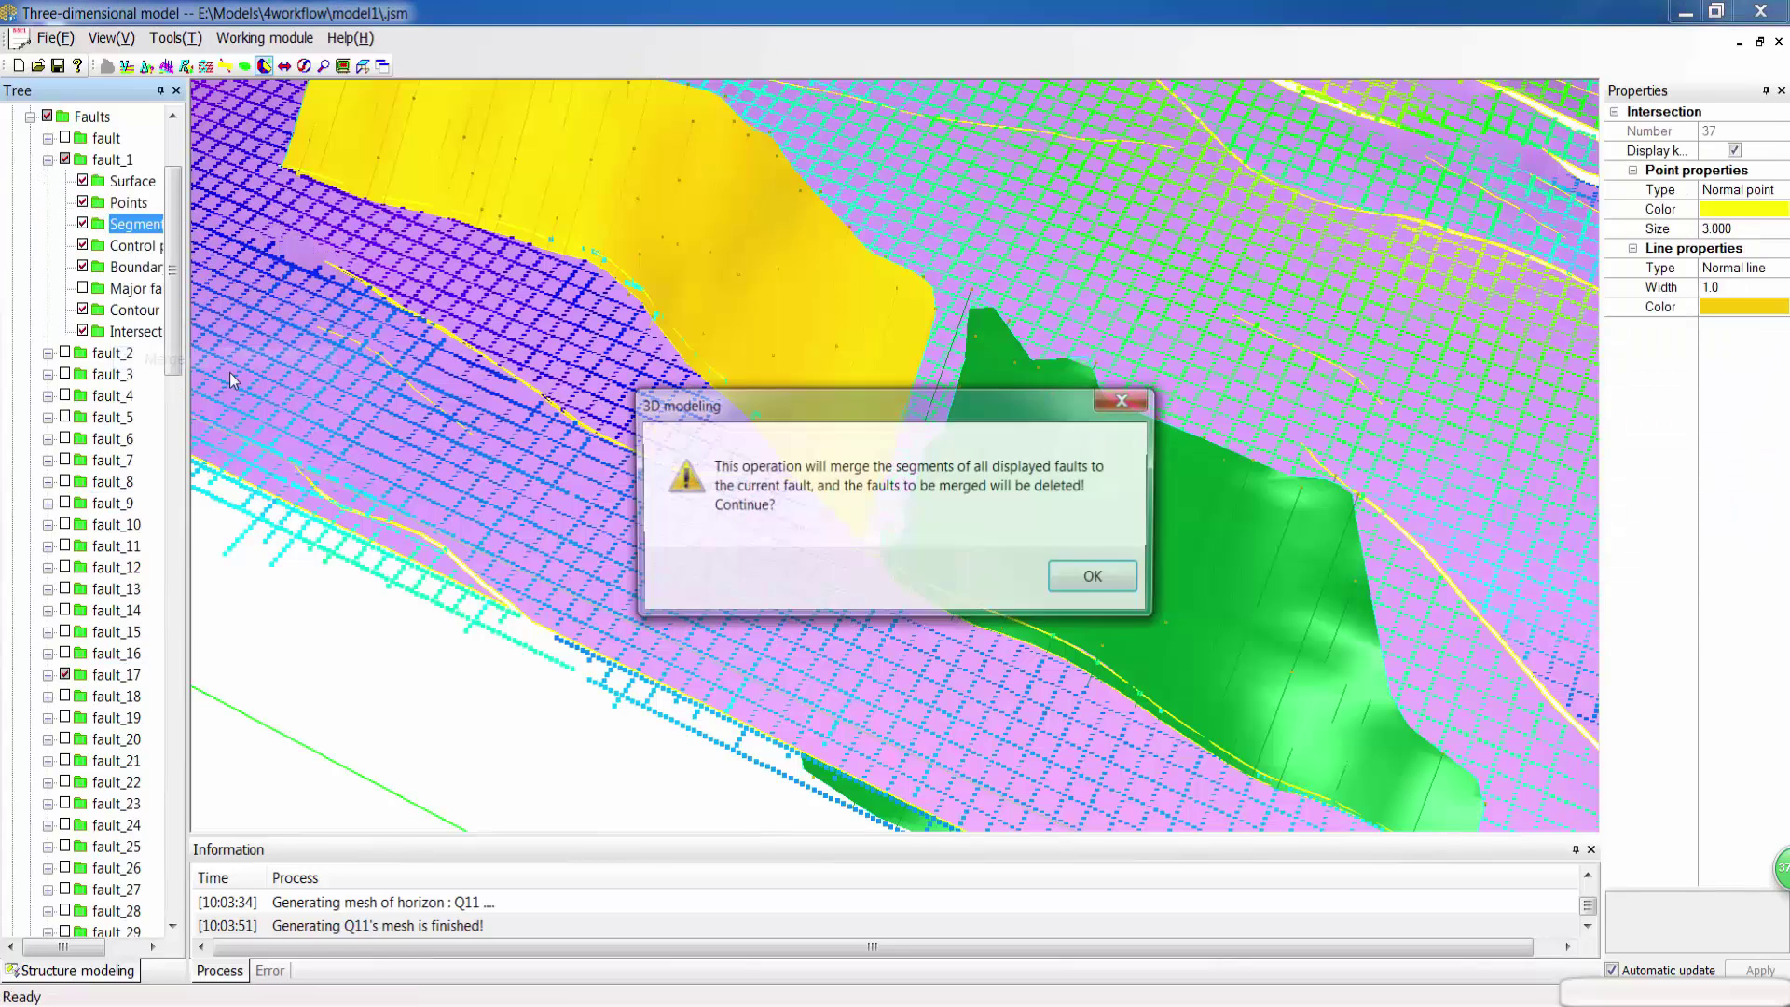
{"action": "left_click", "coordinate": [1083, 580]}
{"action": "left_click_drag", "start_coordinate": [867, 580], "coordinate": [795, 528]}
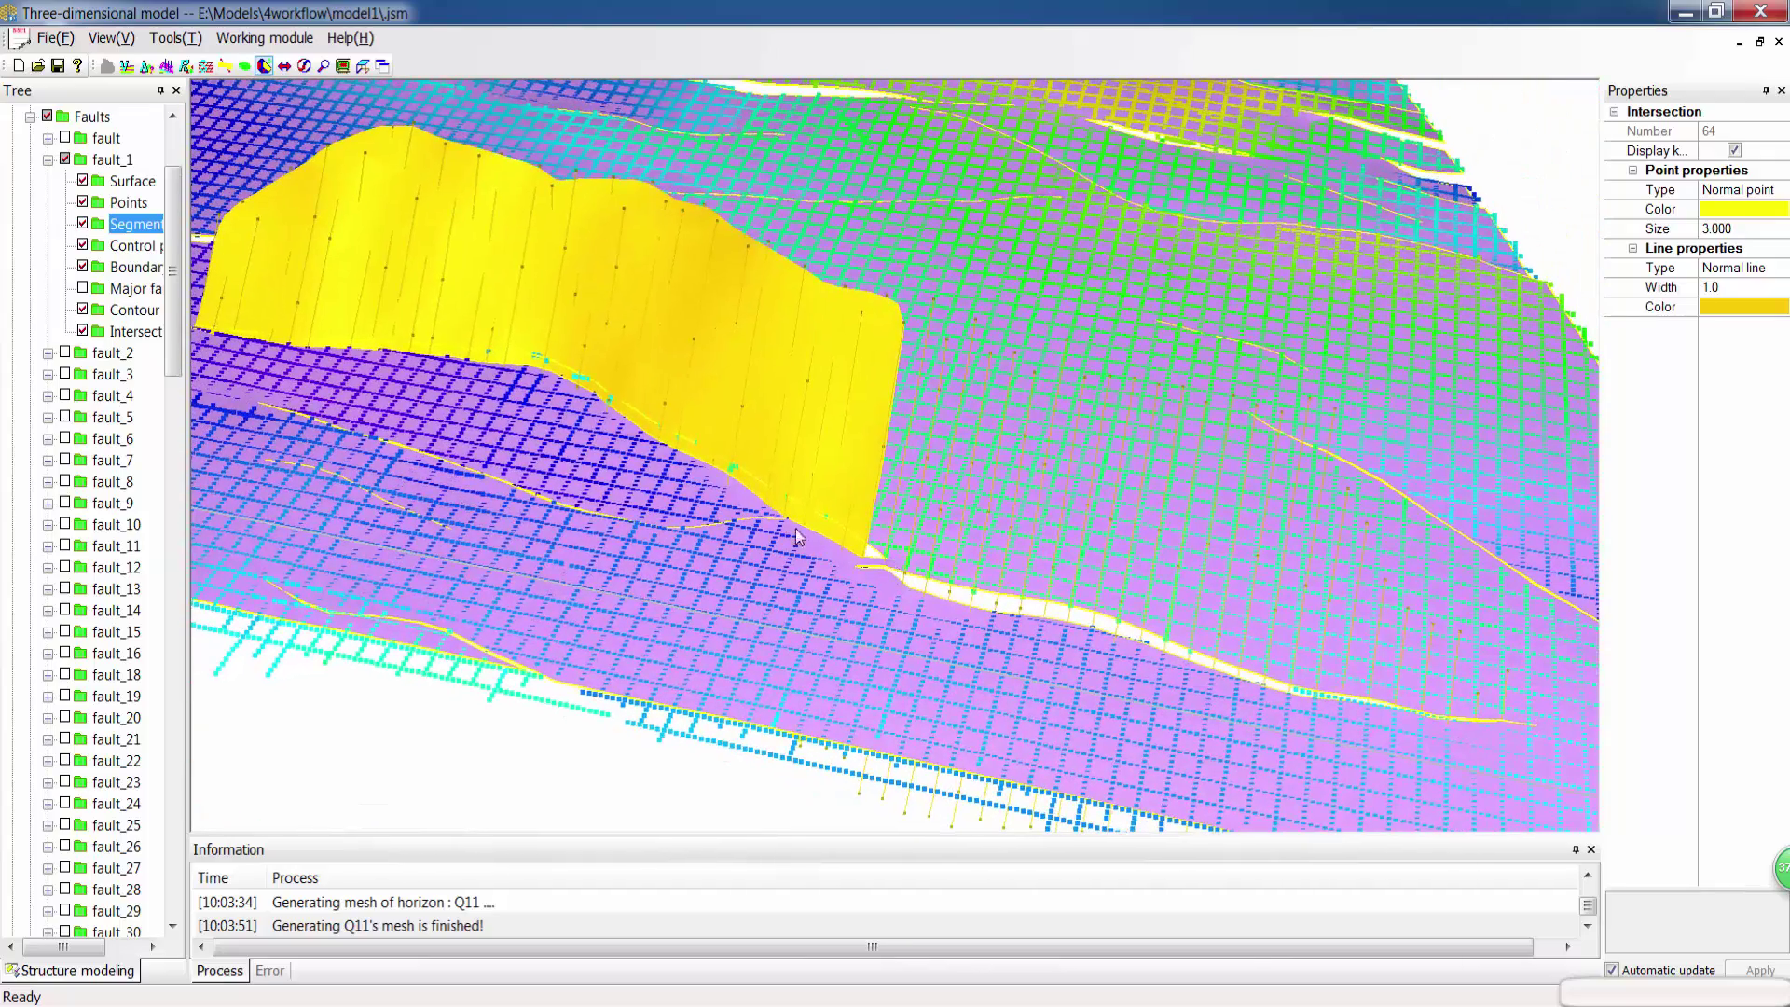
Step: Switch fault_1's boundary calculation mode from tracking to computing and regenerate its fault surface
{"action": "left_click", "coordinate": [122, 163]}
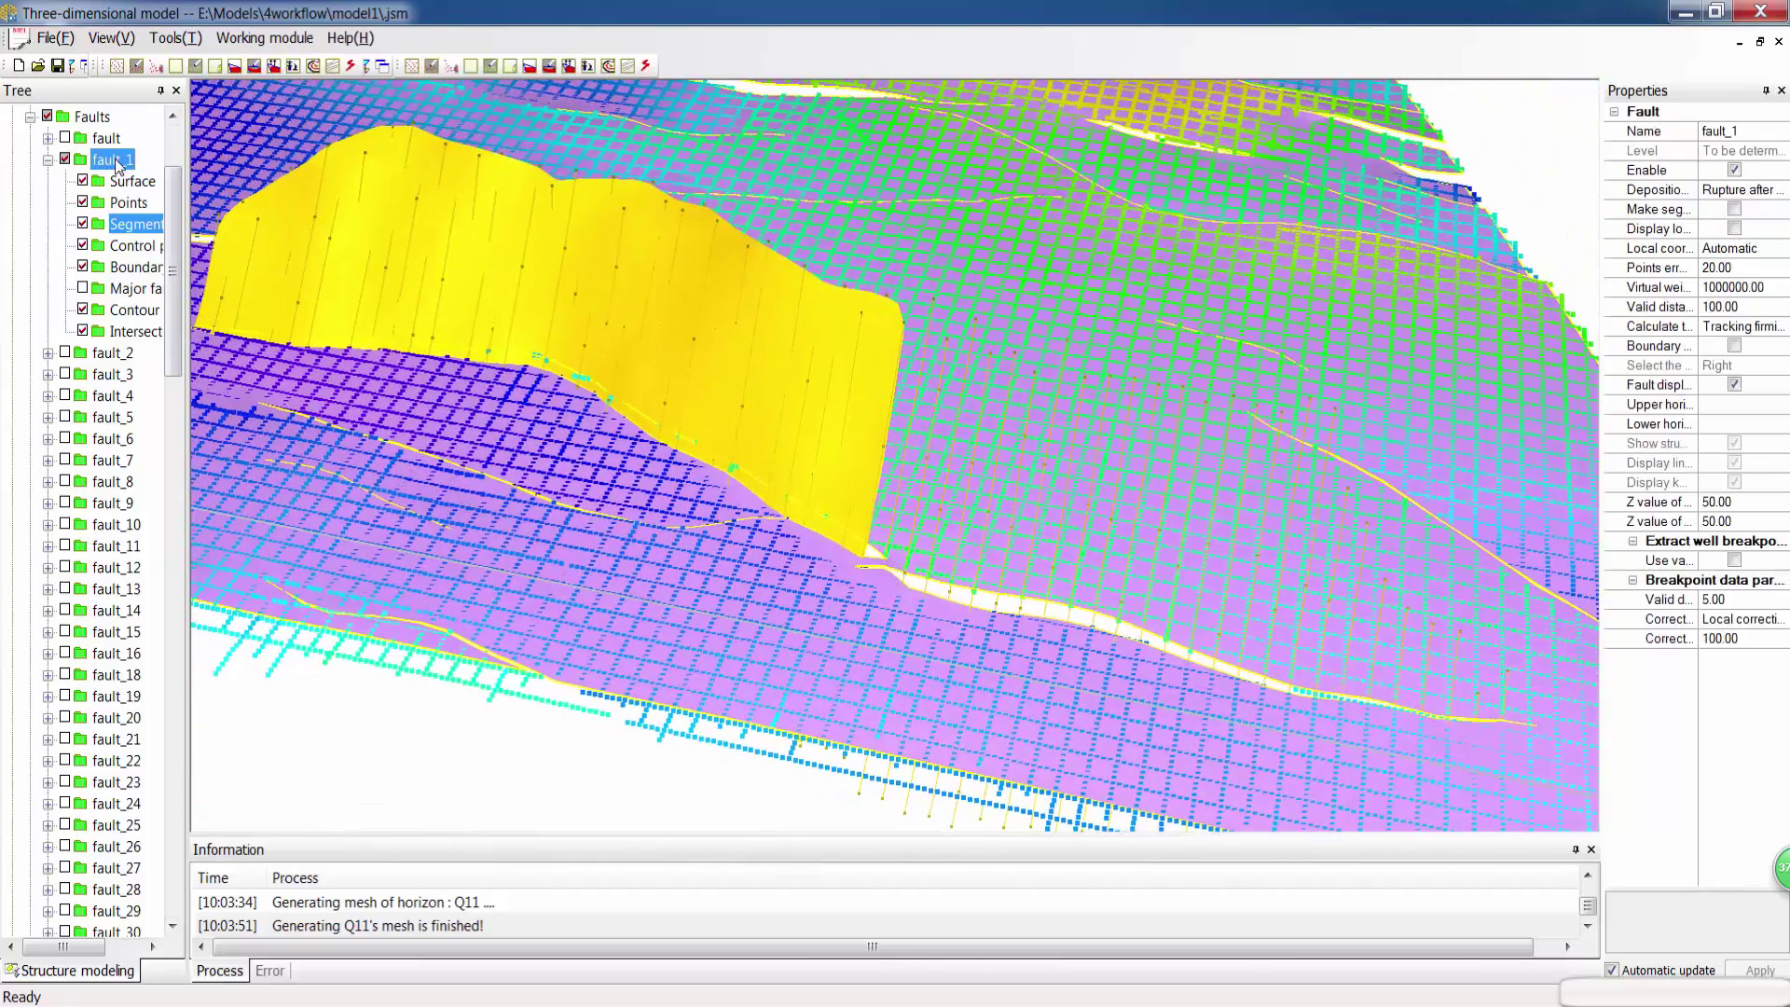
{"action": "left_click", "coordinate": [1783, 326]}
{"action": "left_click", "coordinate": [1783, 327]}
{"action": "left_click", "coordinate": [1760, 386]}
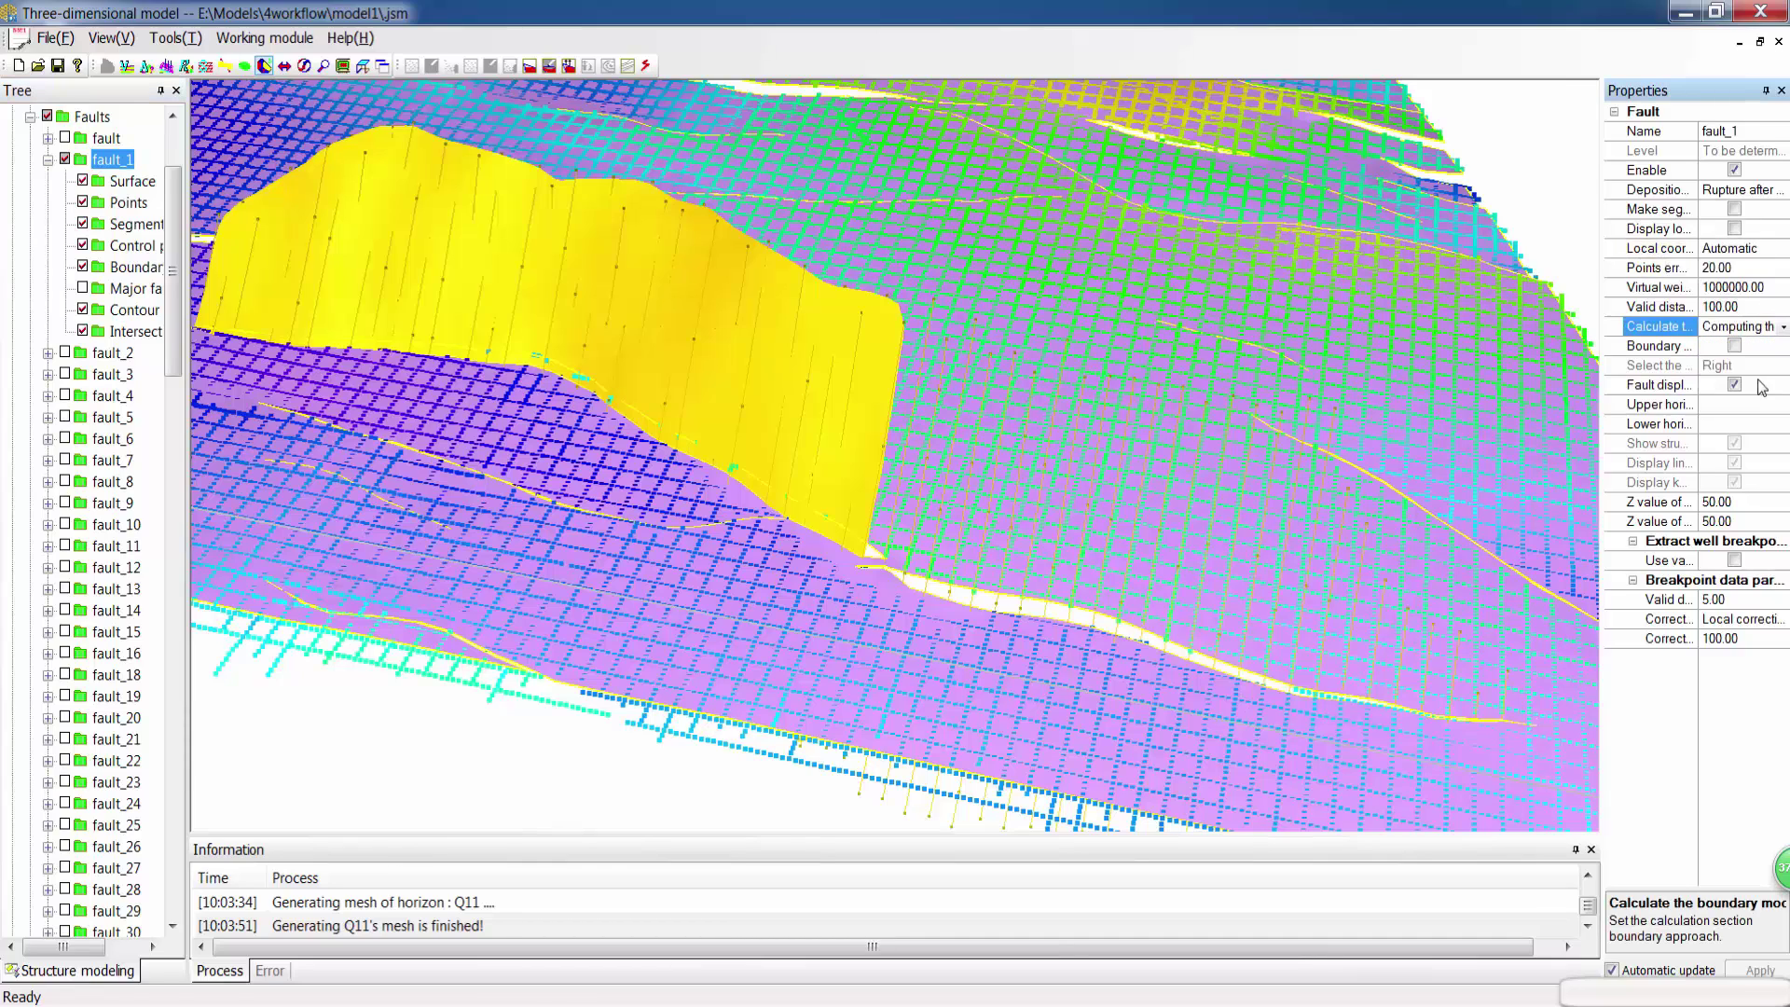
{"action": "left_click", "coordinate": [646, 67]}
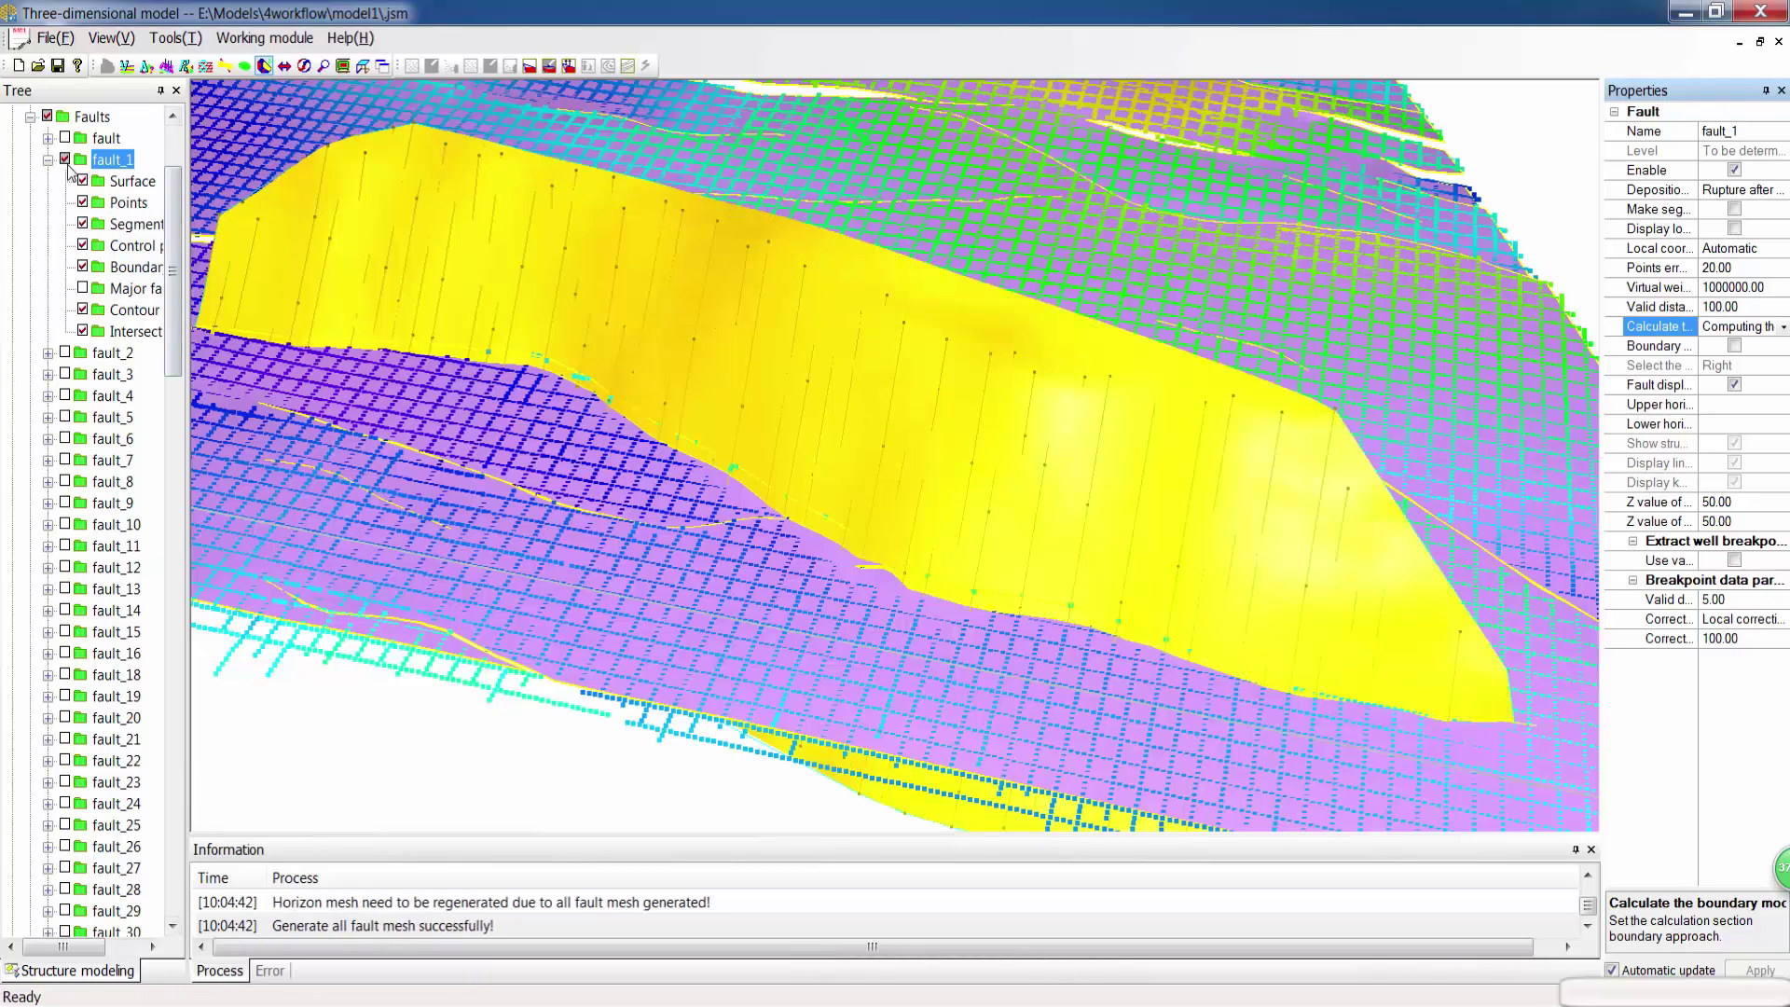
{"action": "left_click", "coordinate": [47, 159]}
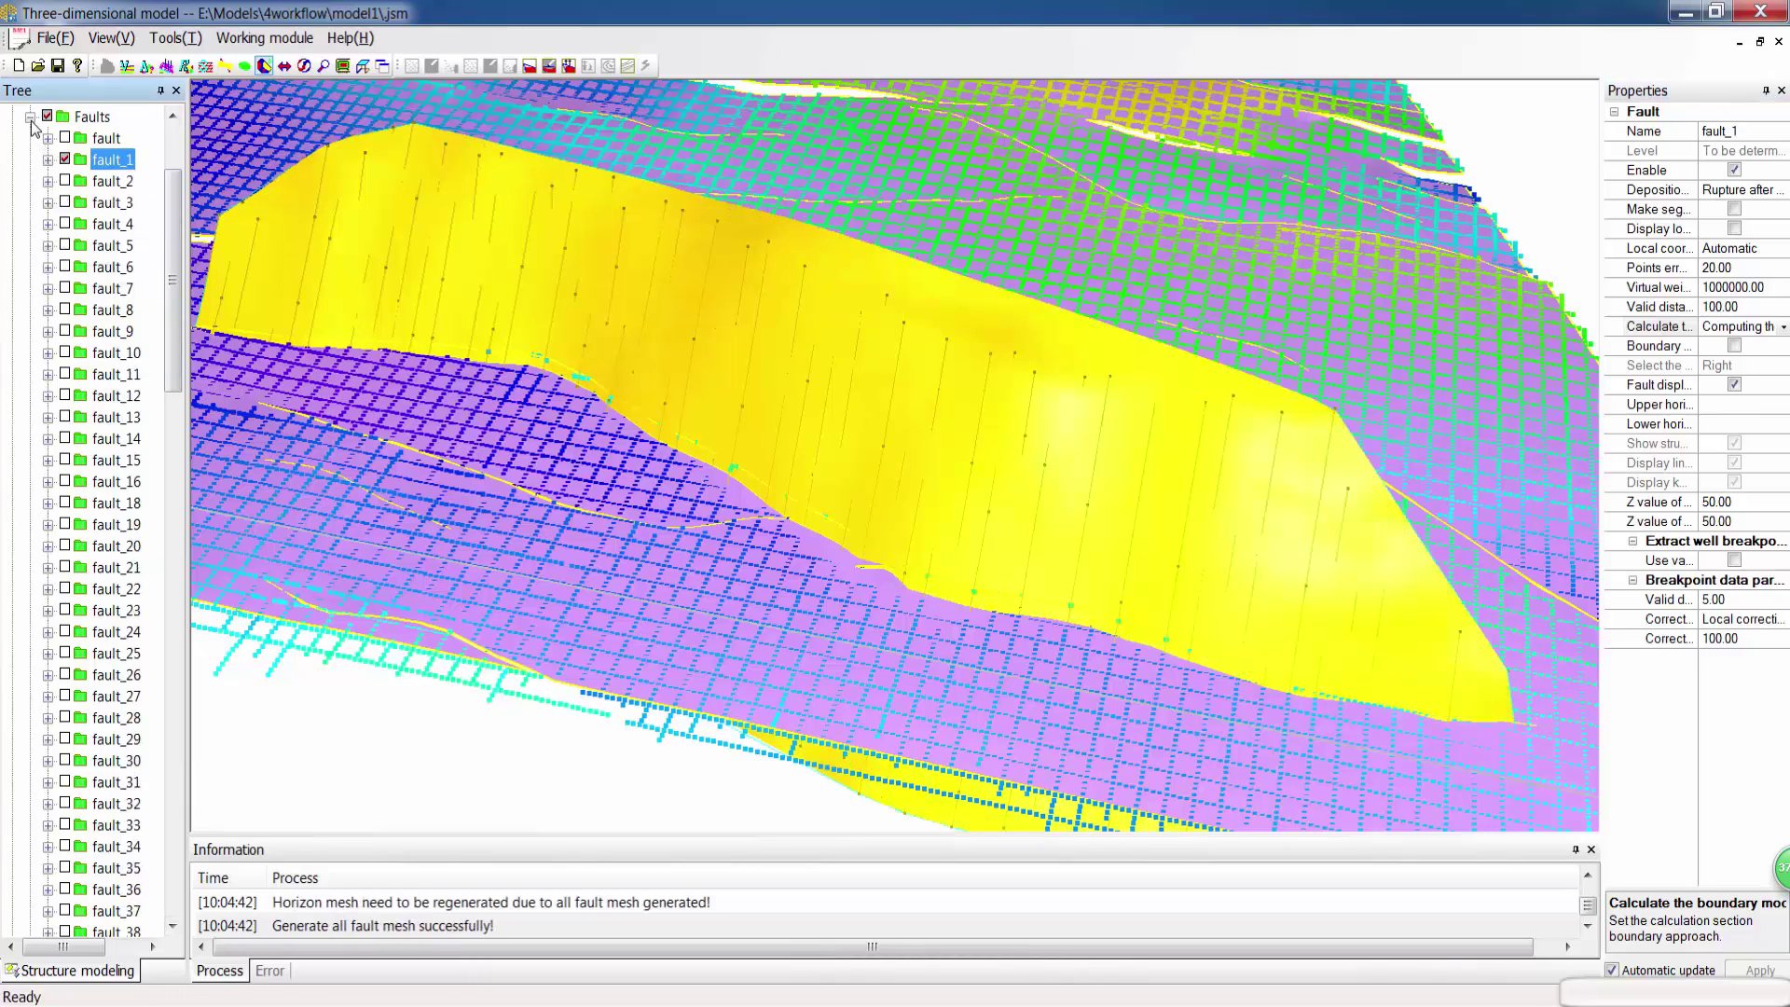
{"action": "left_click", "coordinate": [30, 118]}
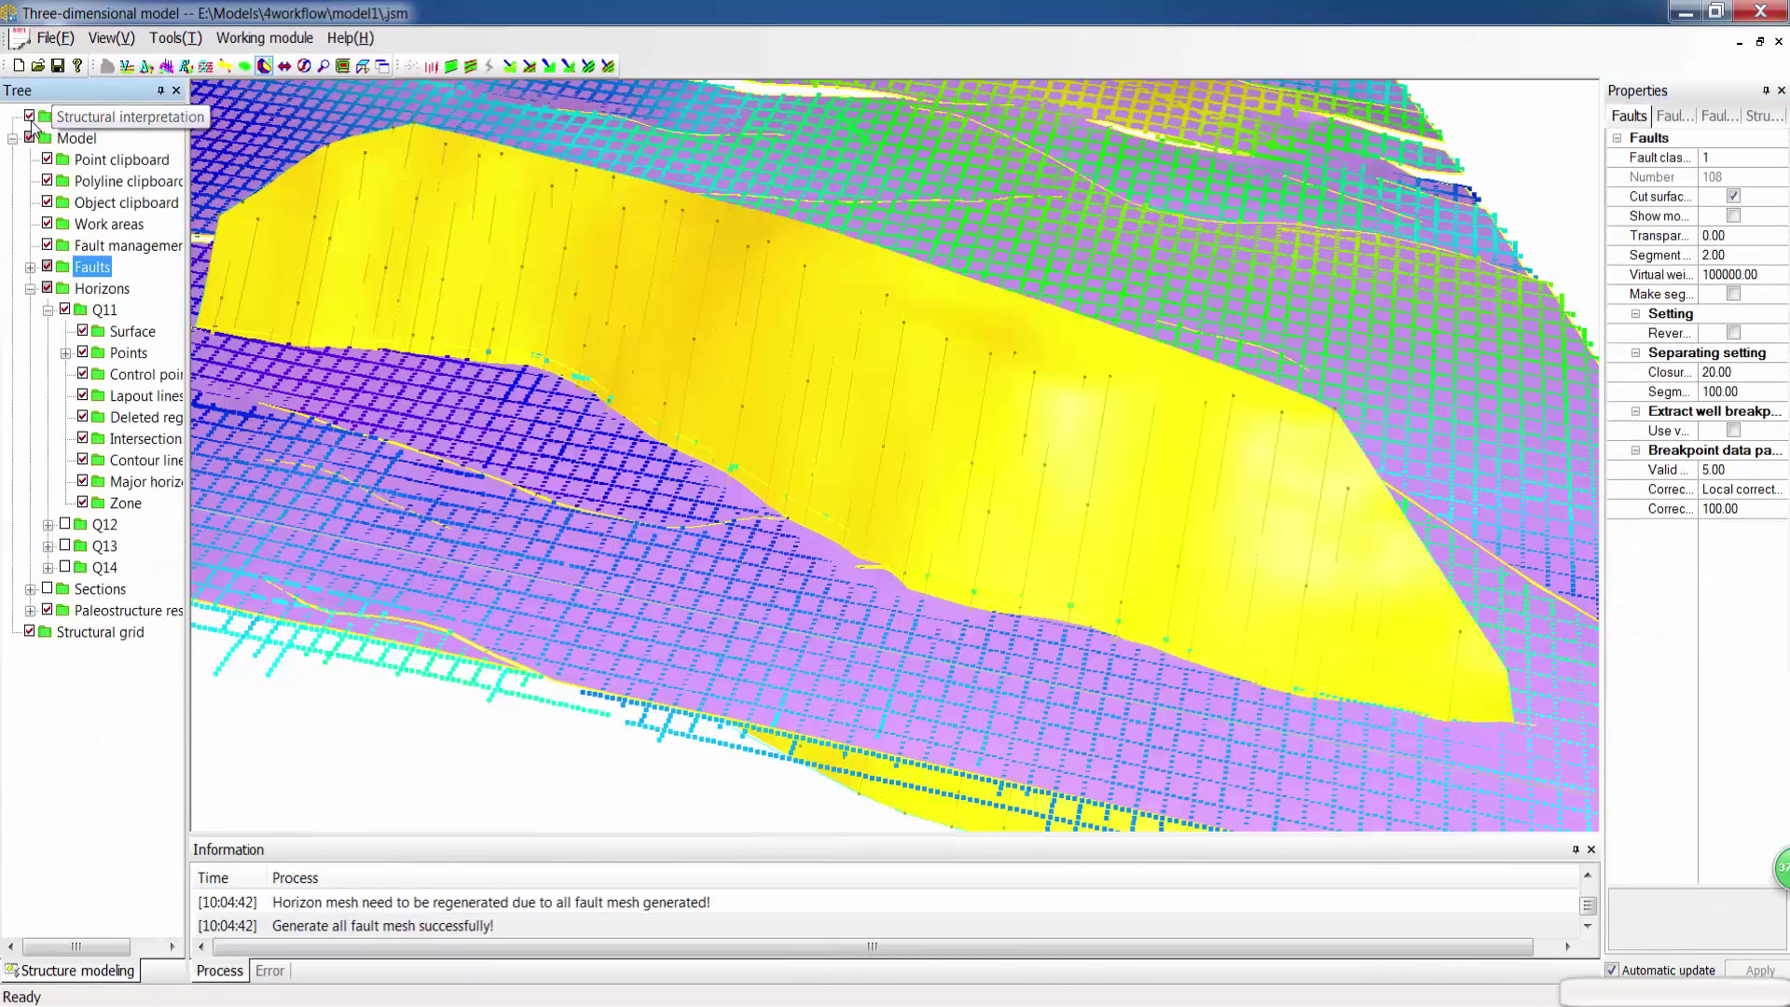
Step: Make surfaces for all horizons and hide the faults
{"action": "left_click", "coordinate": [97, 290]}
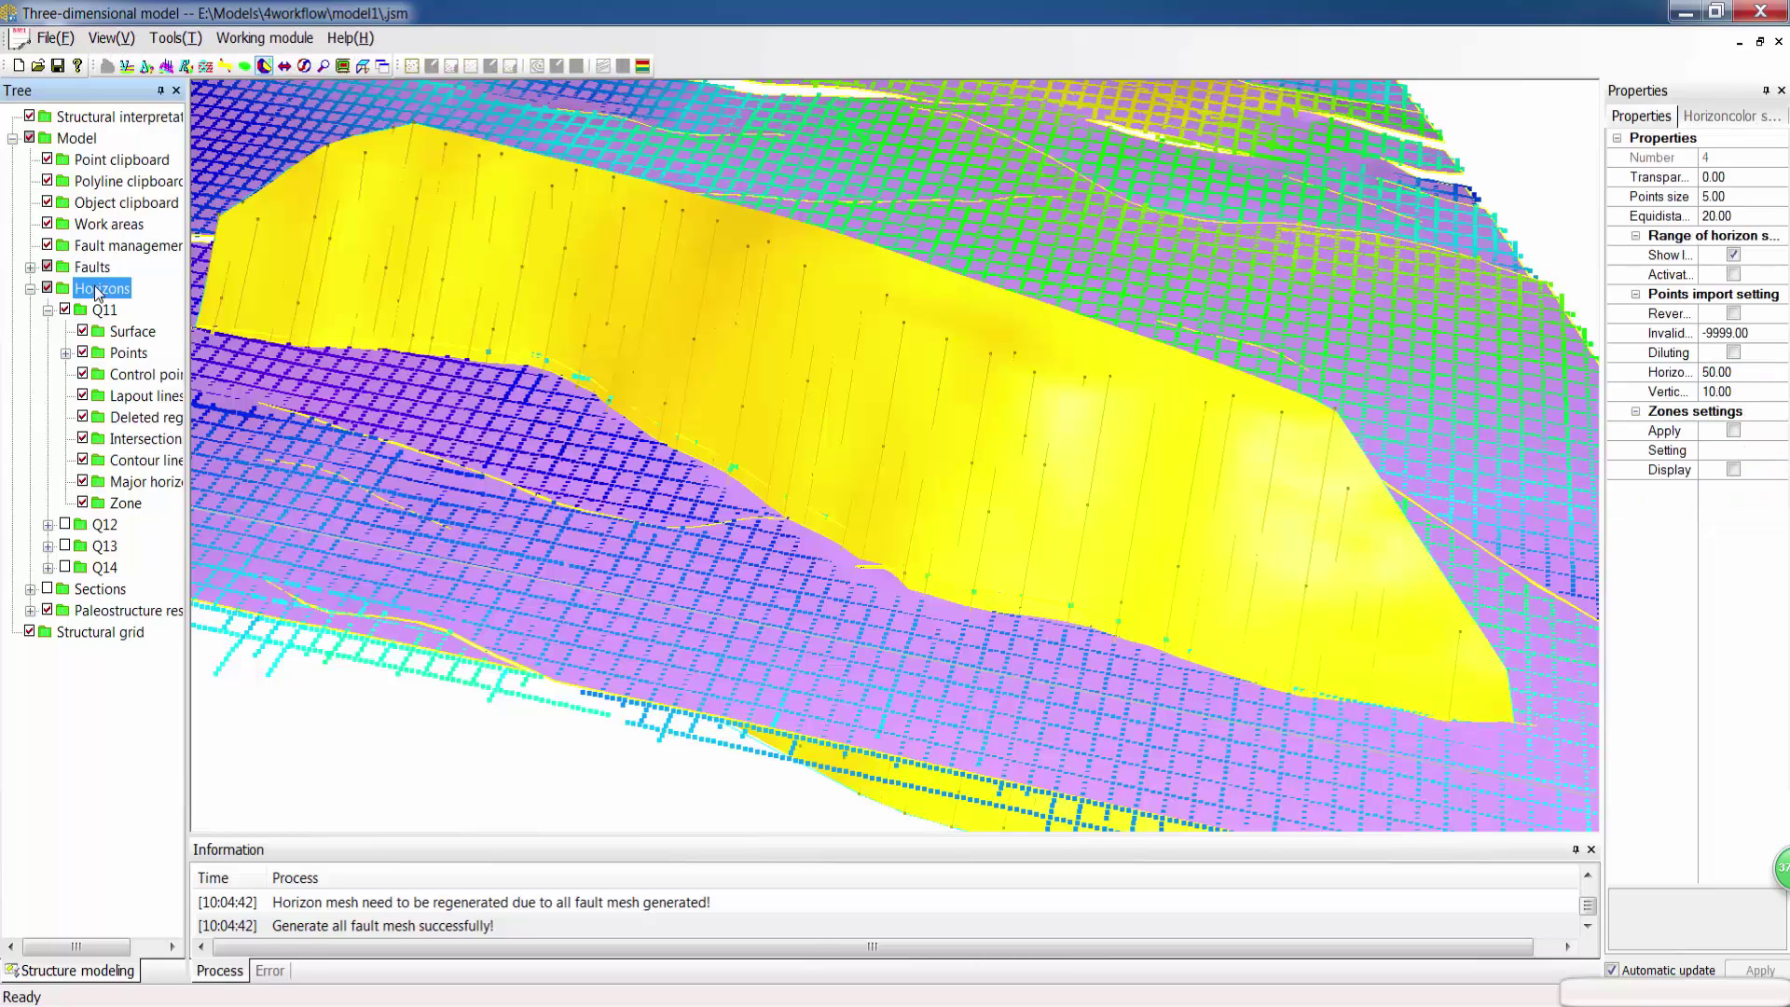
{"action": "right_click", "coordinate": [98, 292]}
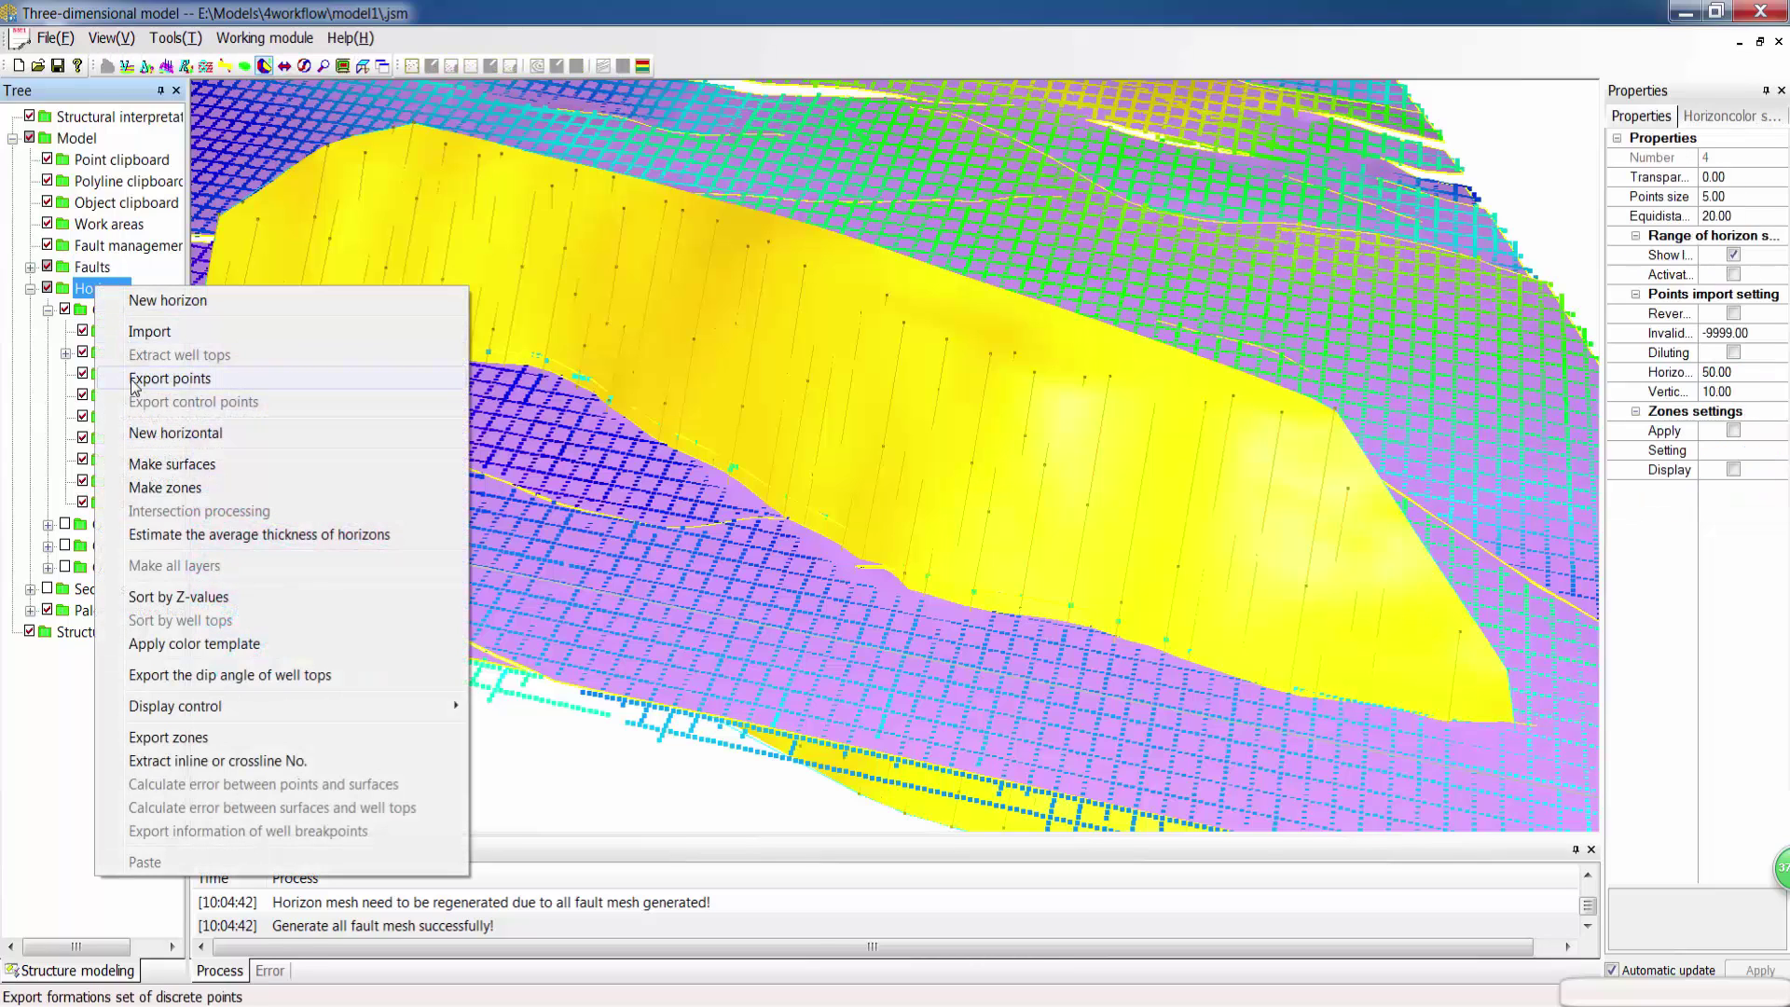
{"action": "left_click", "coordinate": [141, 463]}
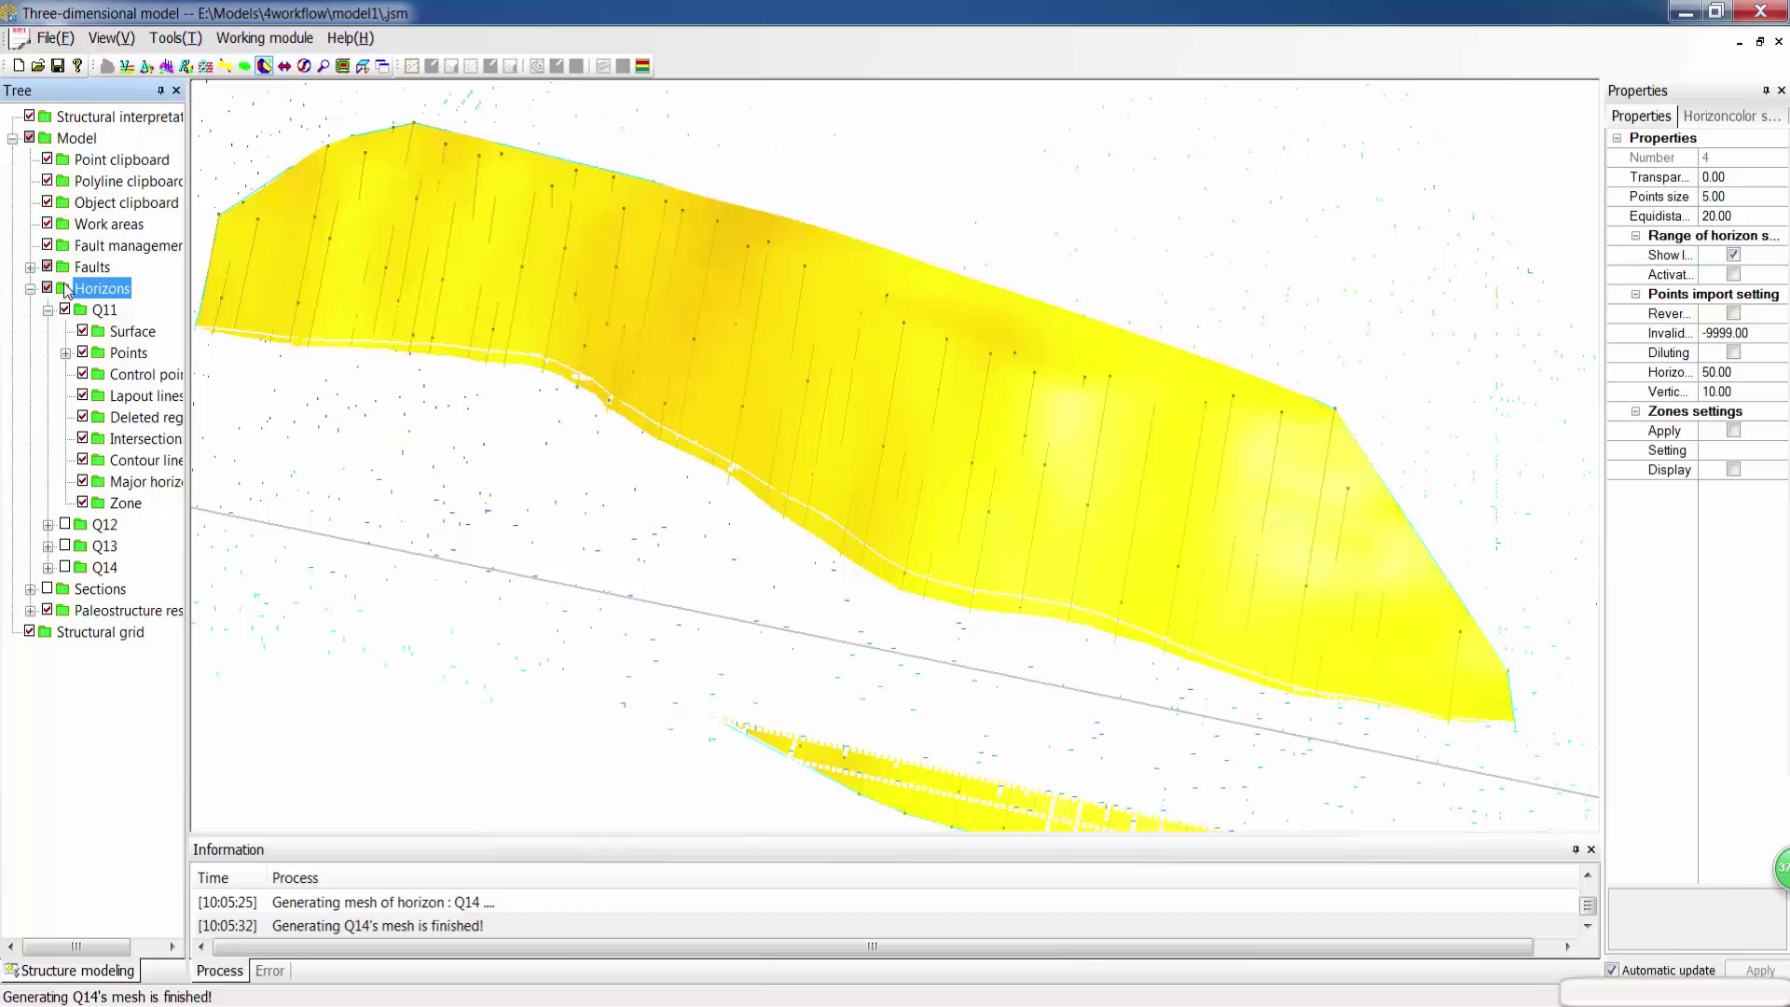
{"action": "left_click", "coordinate": [46, 266]}
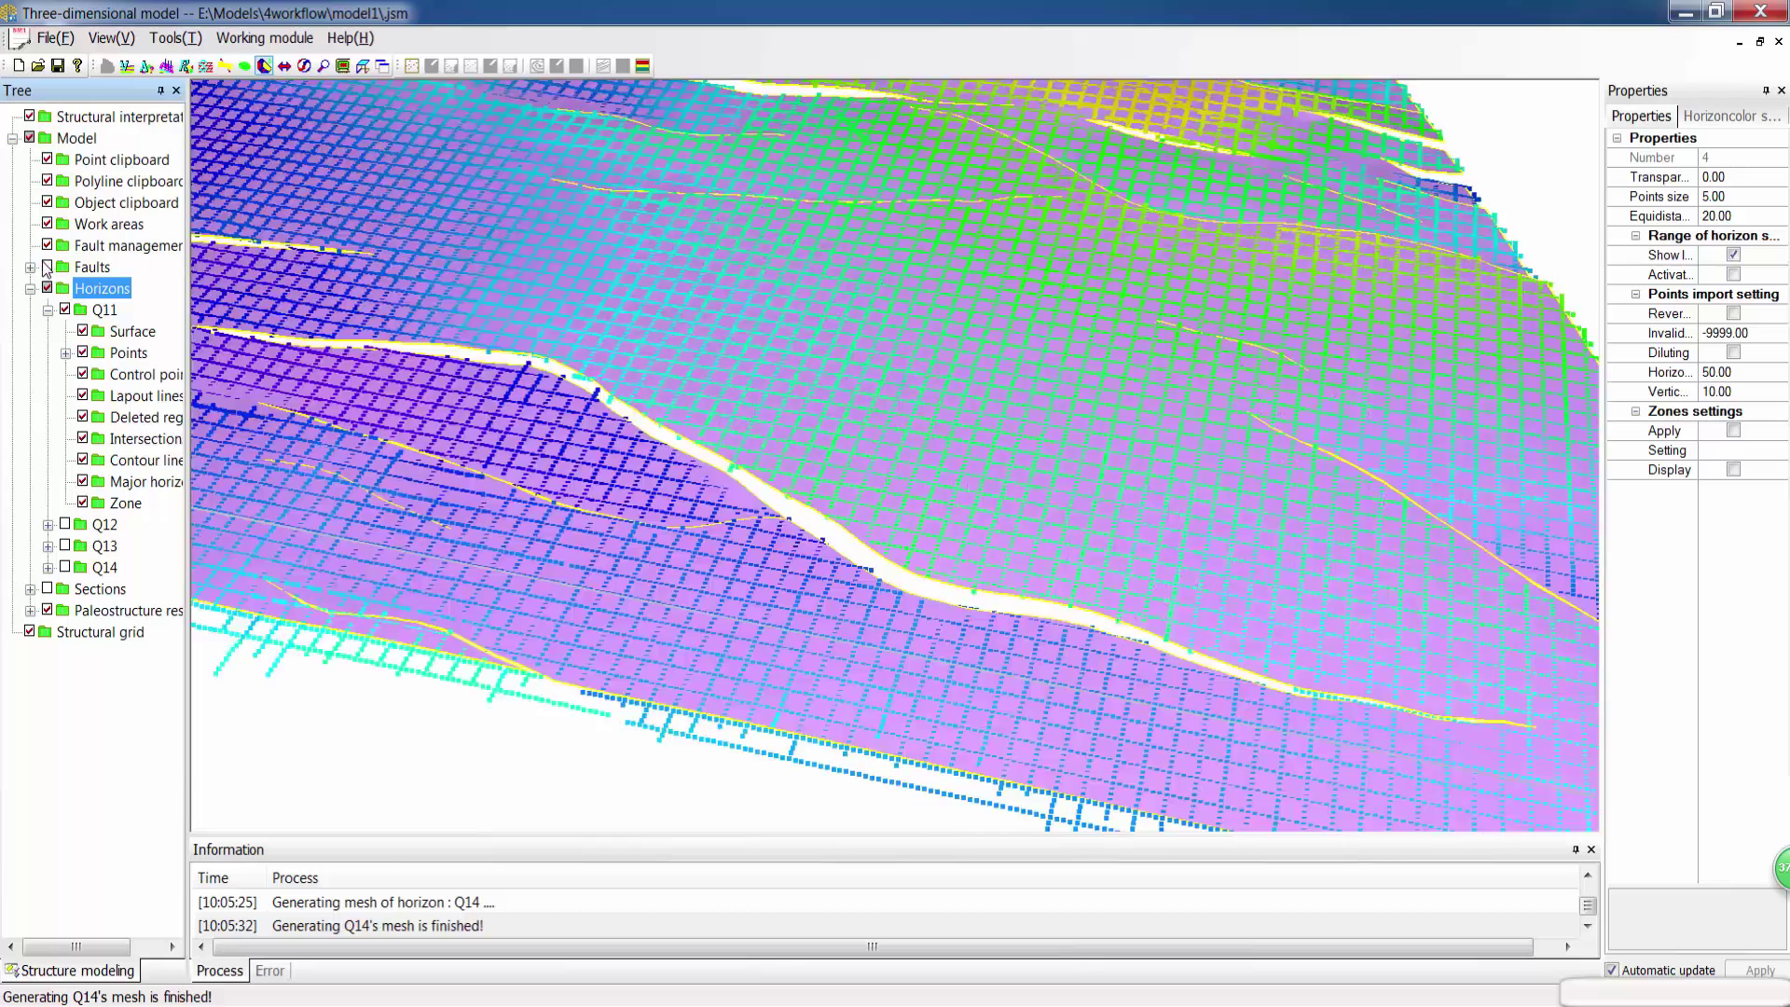
Step: Display horizons Q12, Q13 and Q14 together with Q11 and make the zones between the horizons
{"action": "left_click", "coordinate": [104, 309]}
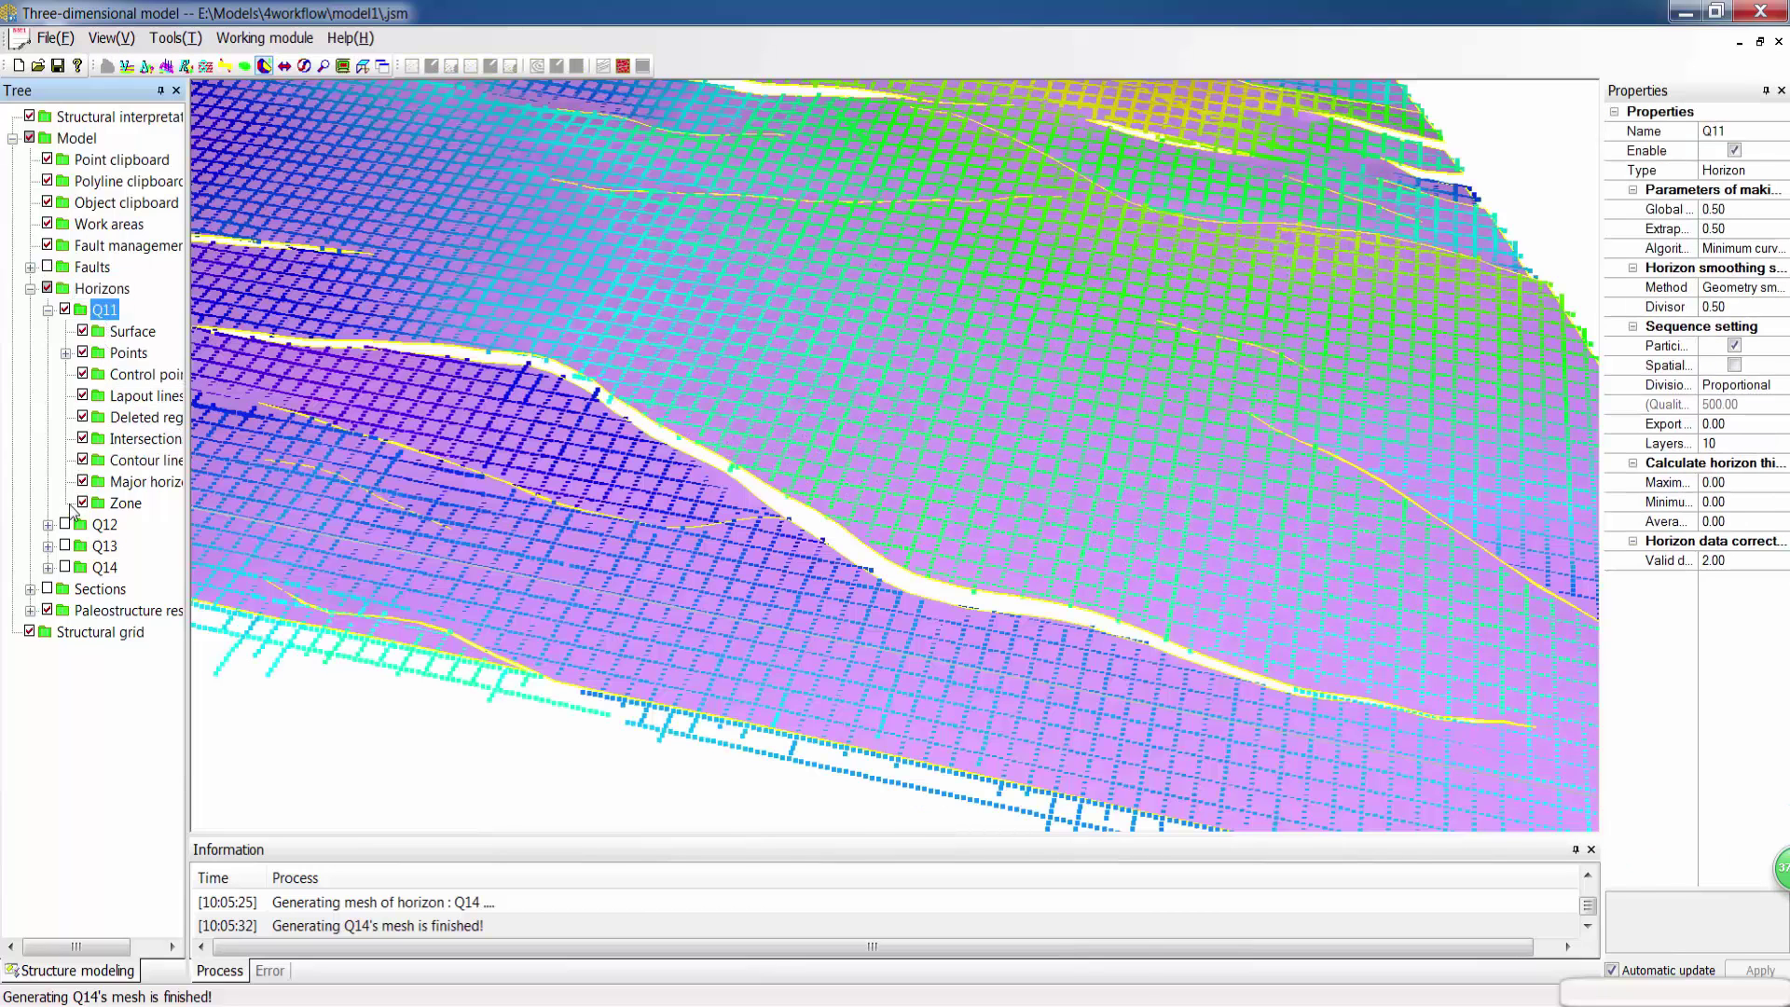
{"action": "left_click", "coordinate": [64, 524]}
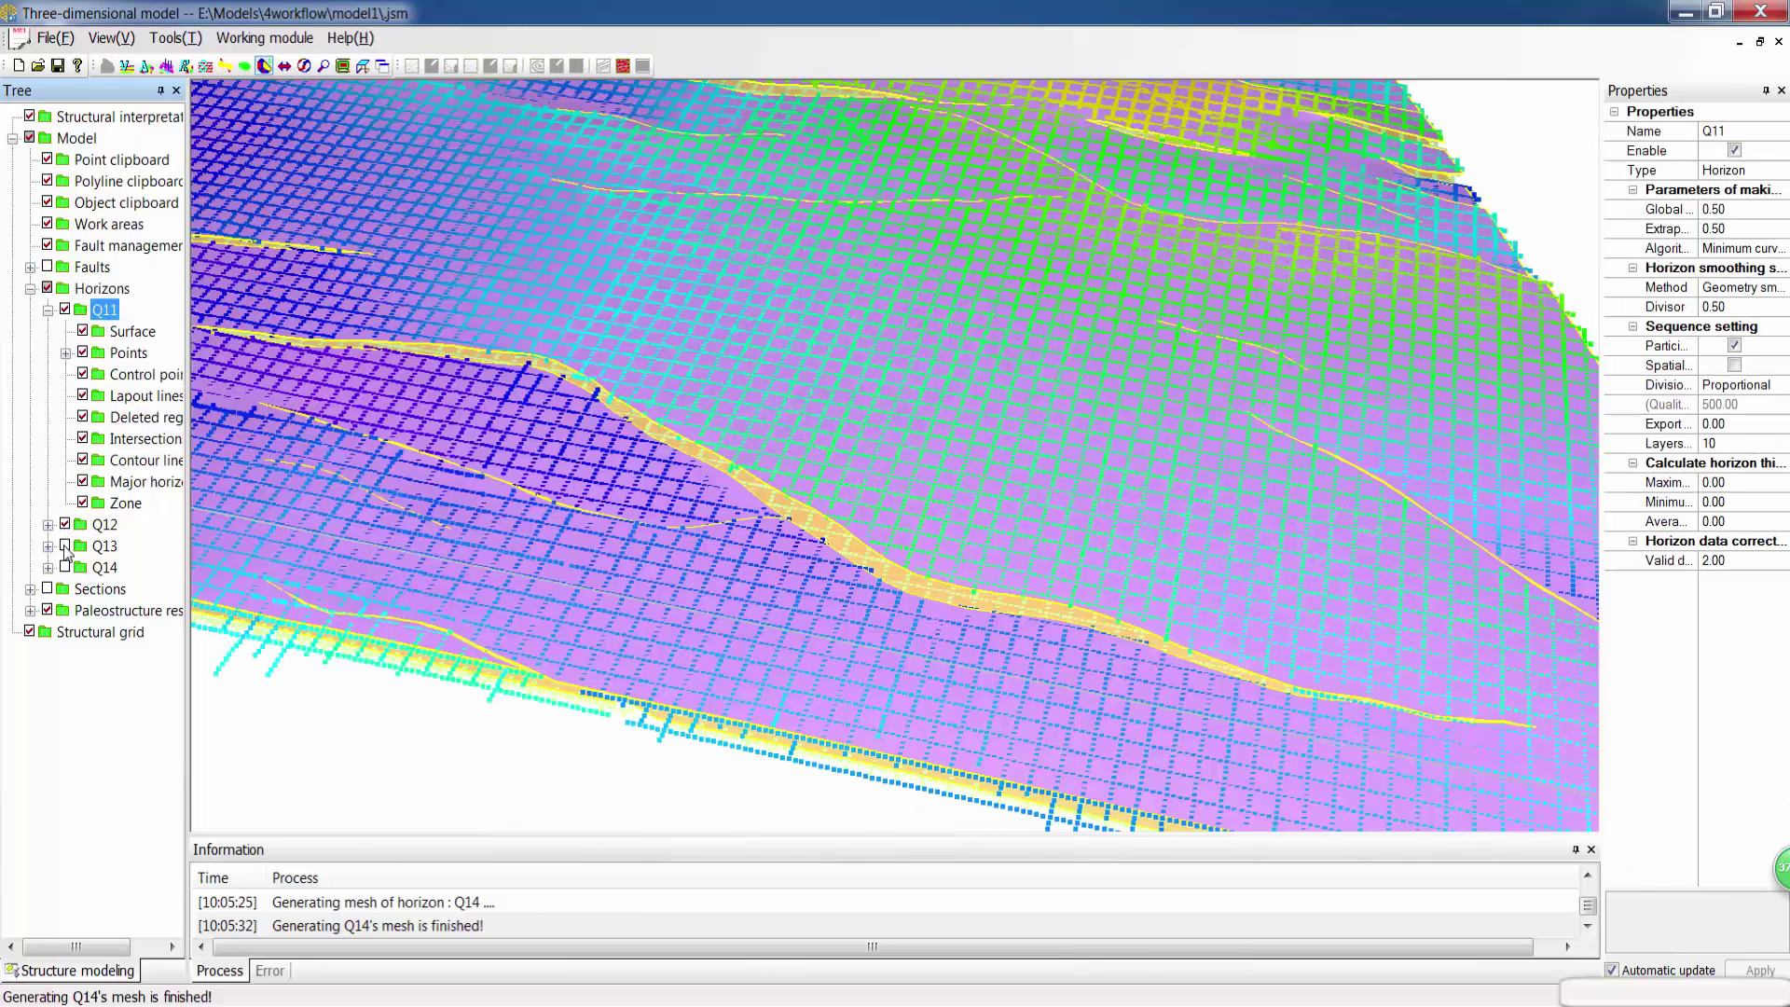
{"action": "left_click", "coordinate": [65, 546]}
{"action": "left_click", "coordinate": [65, 568]}
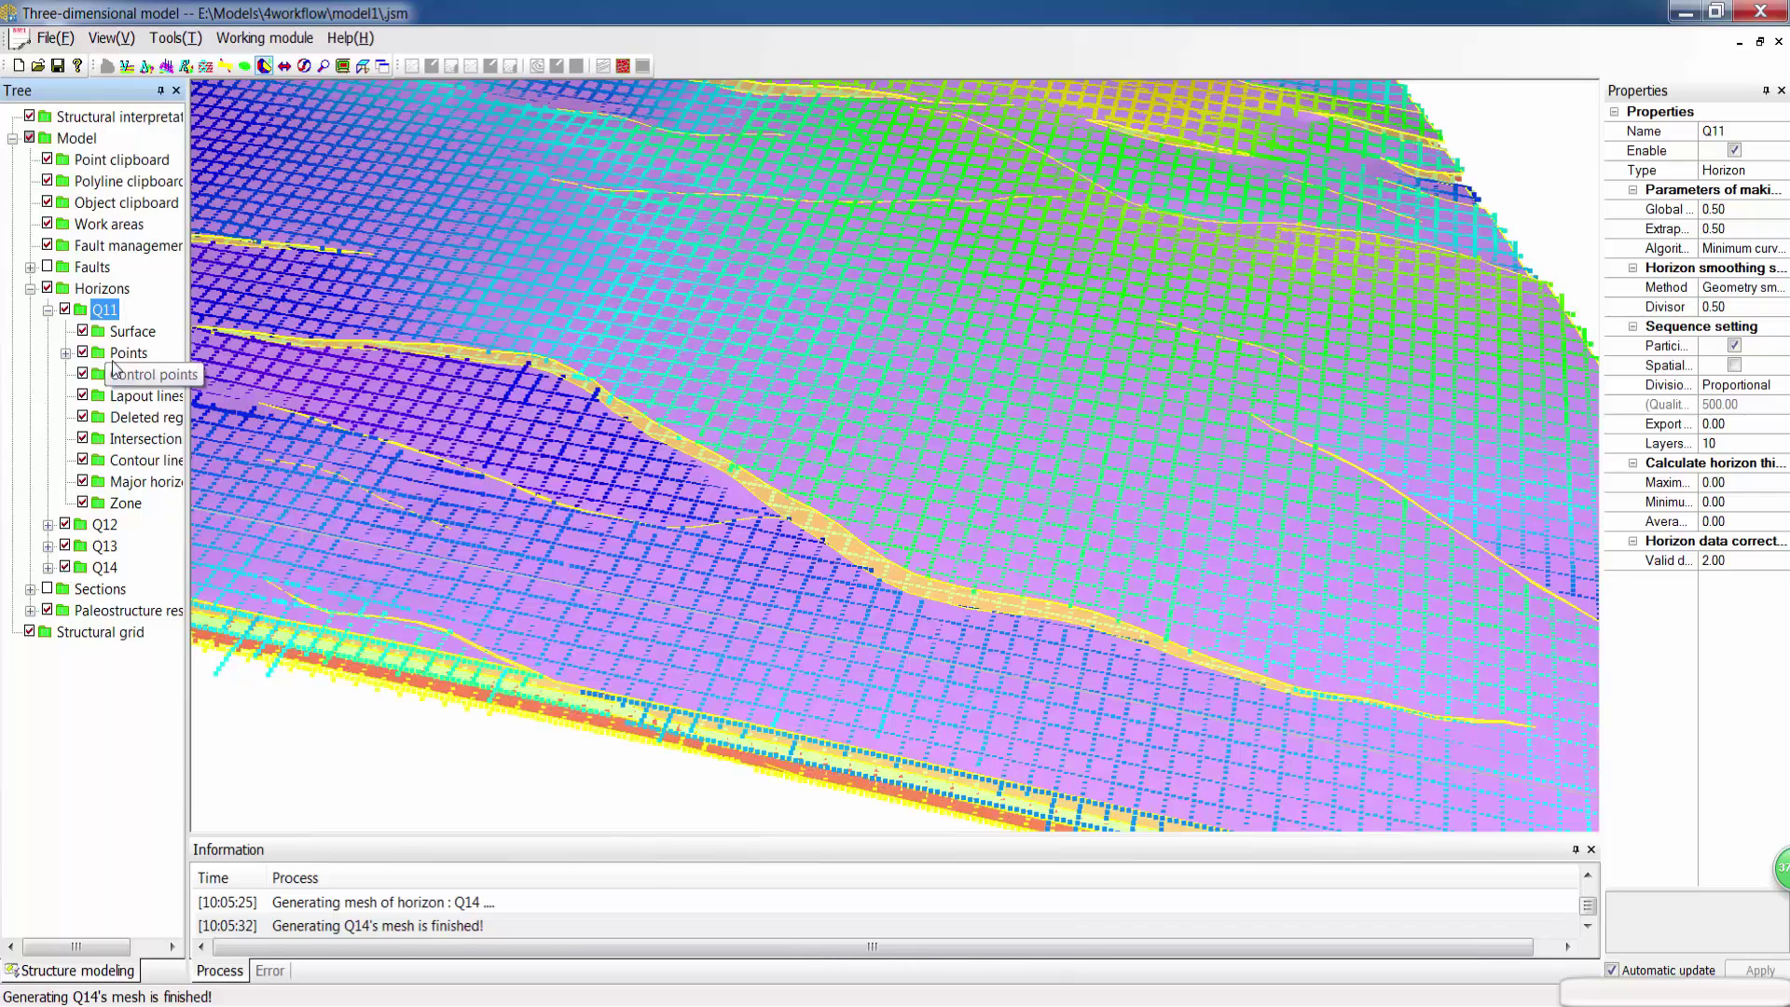
{"action": "right_click", "coordinate": [103, 289]}
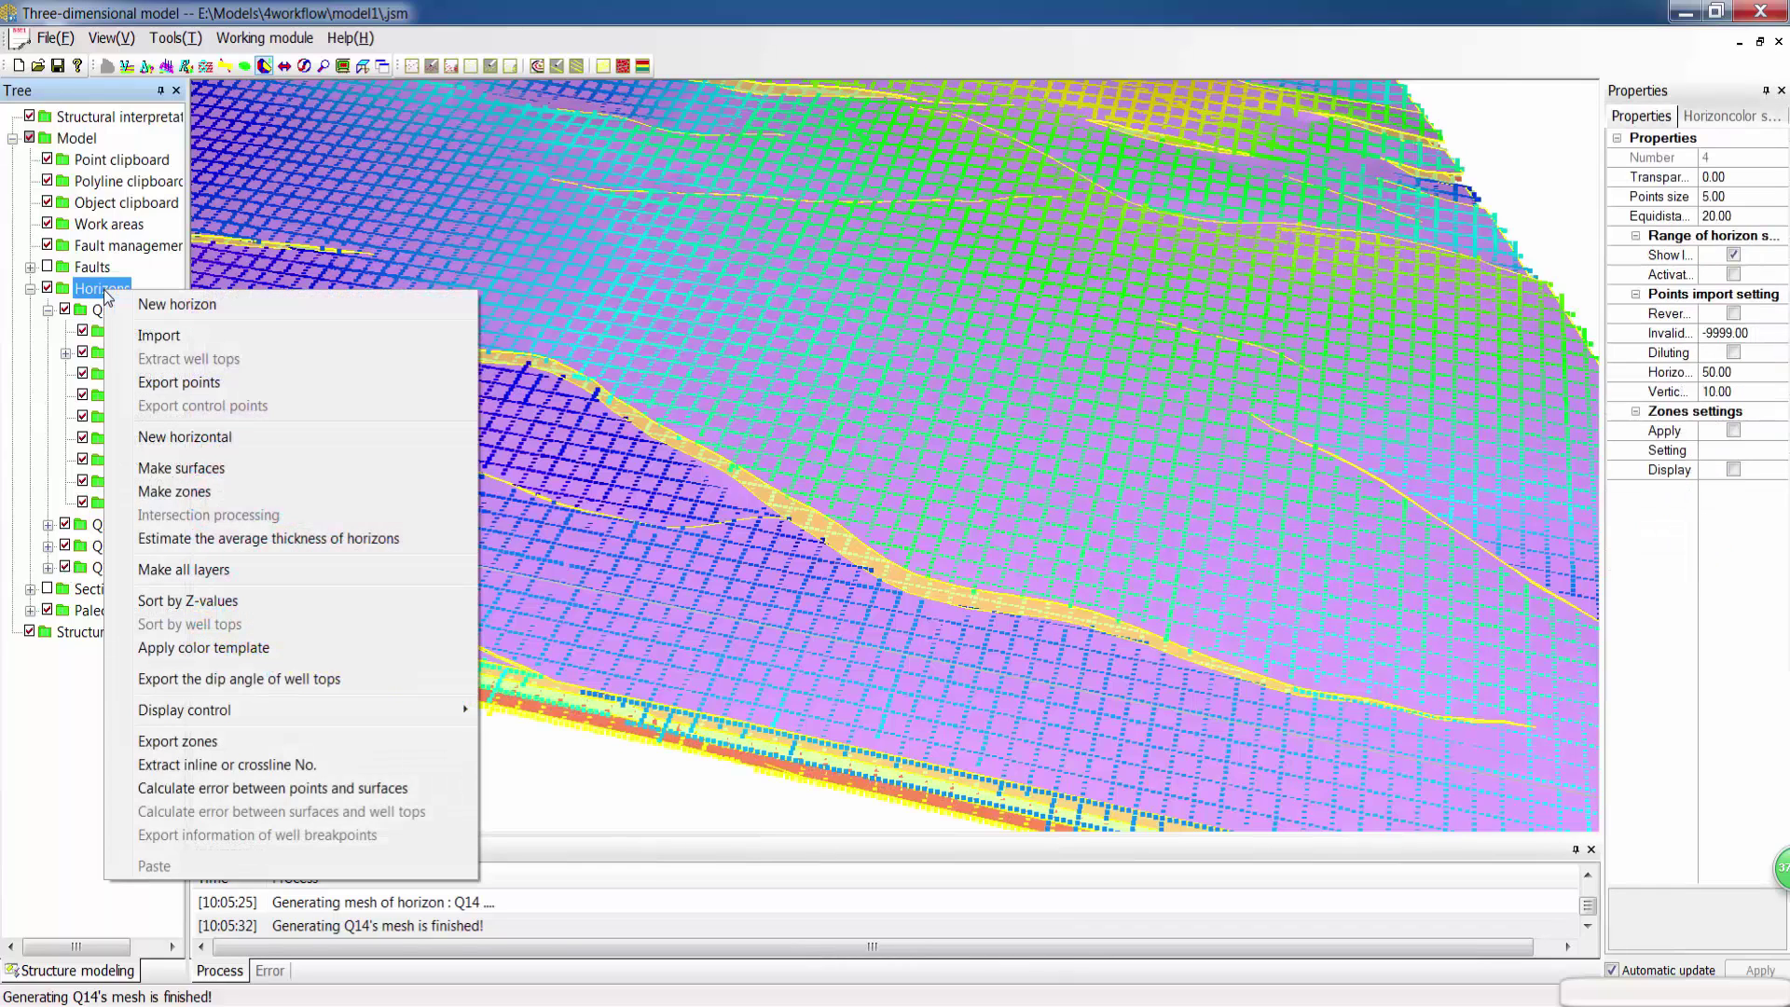
{"action": "left_click", "coordinate": [174, 491]}
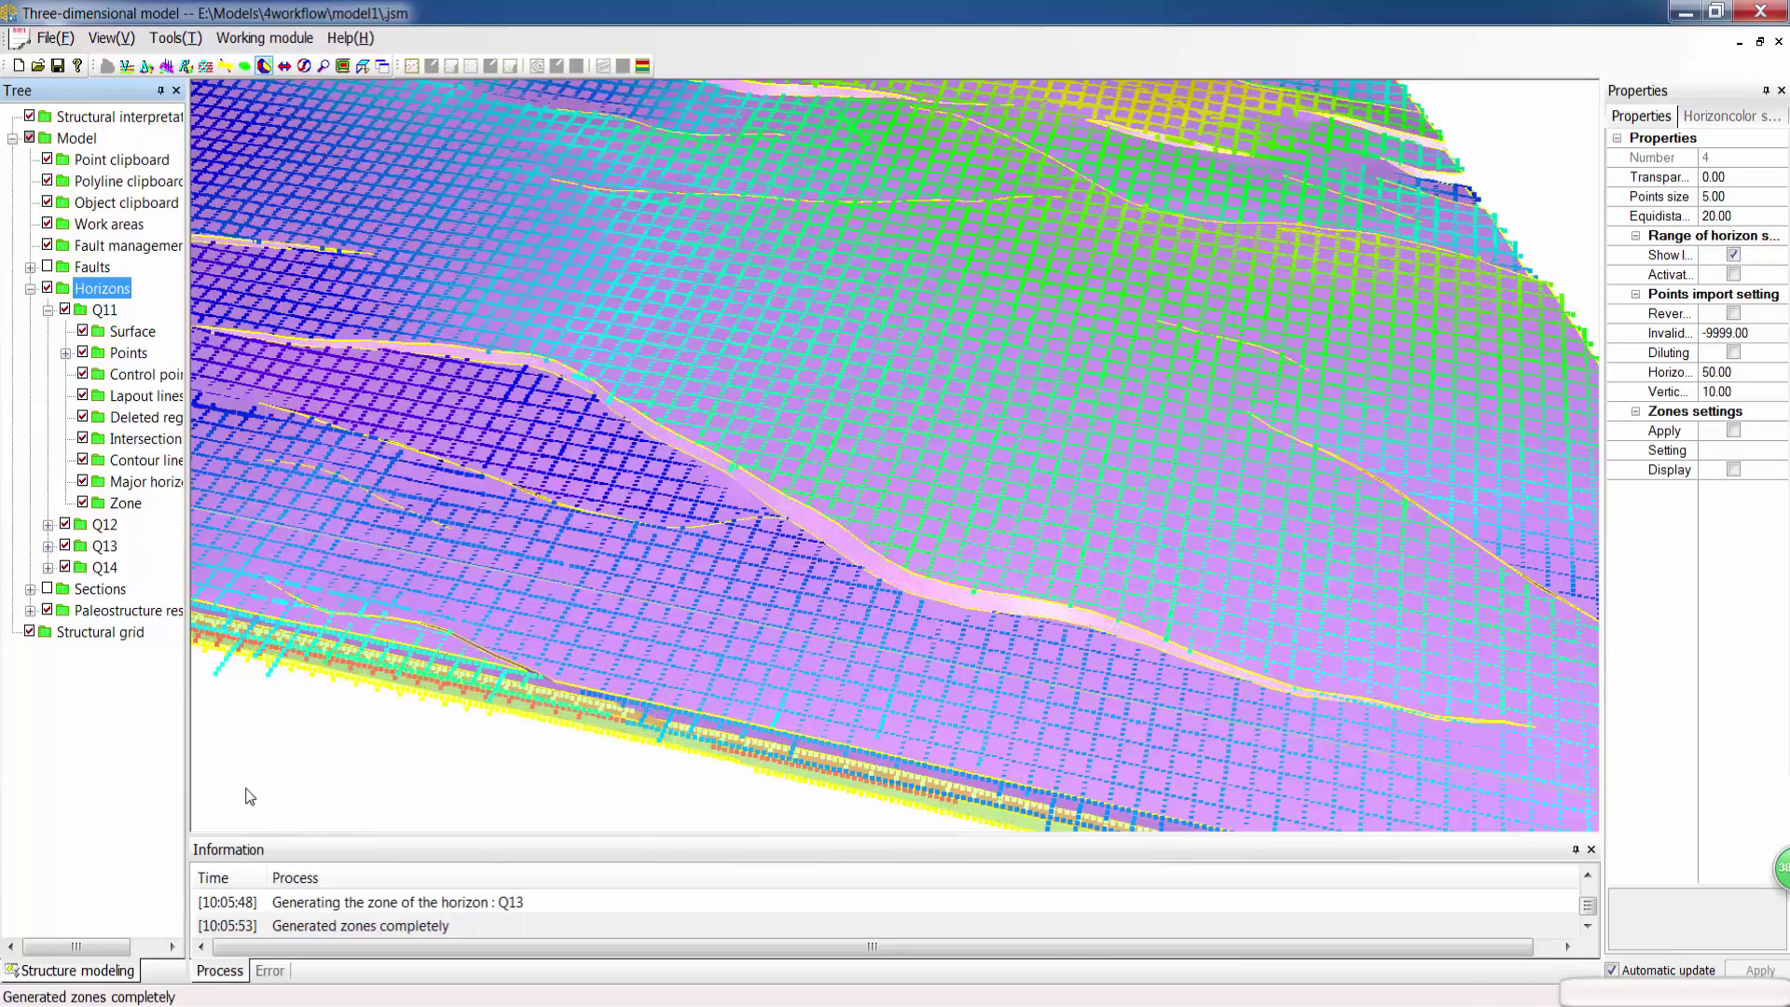
Step: Hide the surfaces and points of all horizons, leaving the zones displayed
{"action": "right_click", "coordinate": [129, 292]}
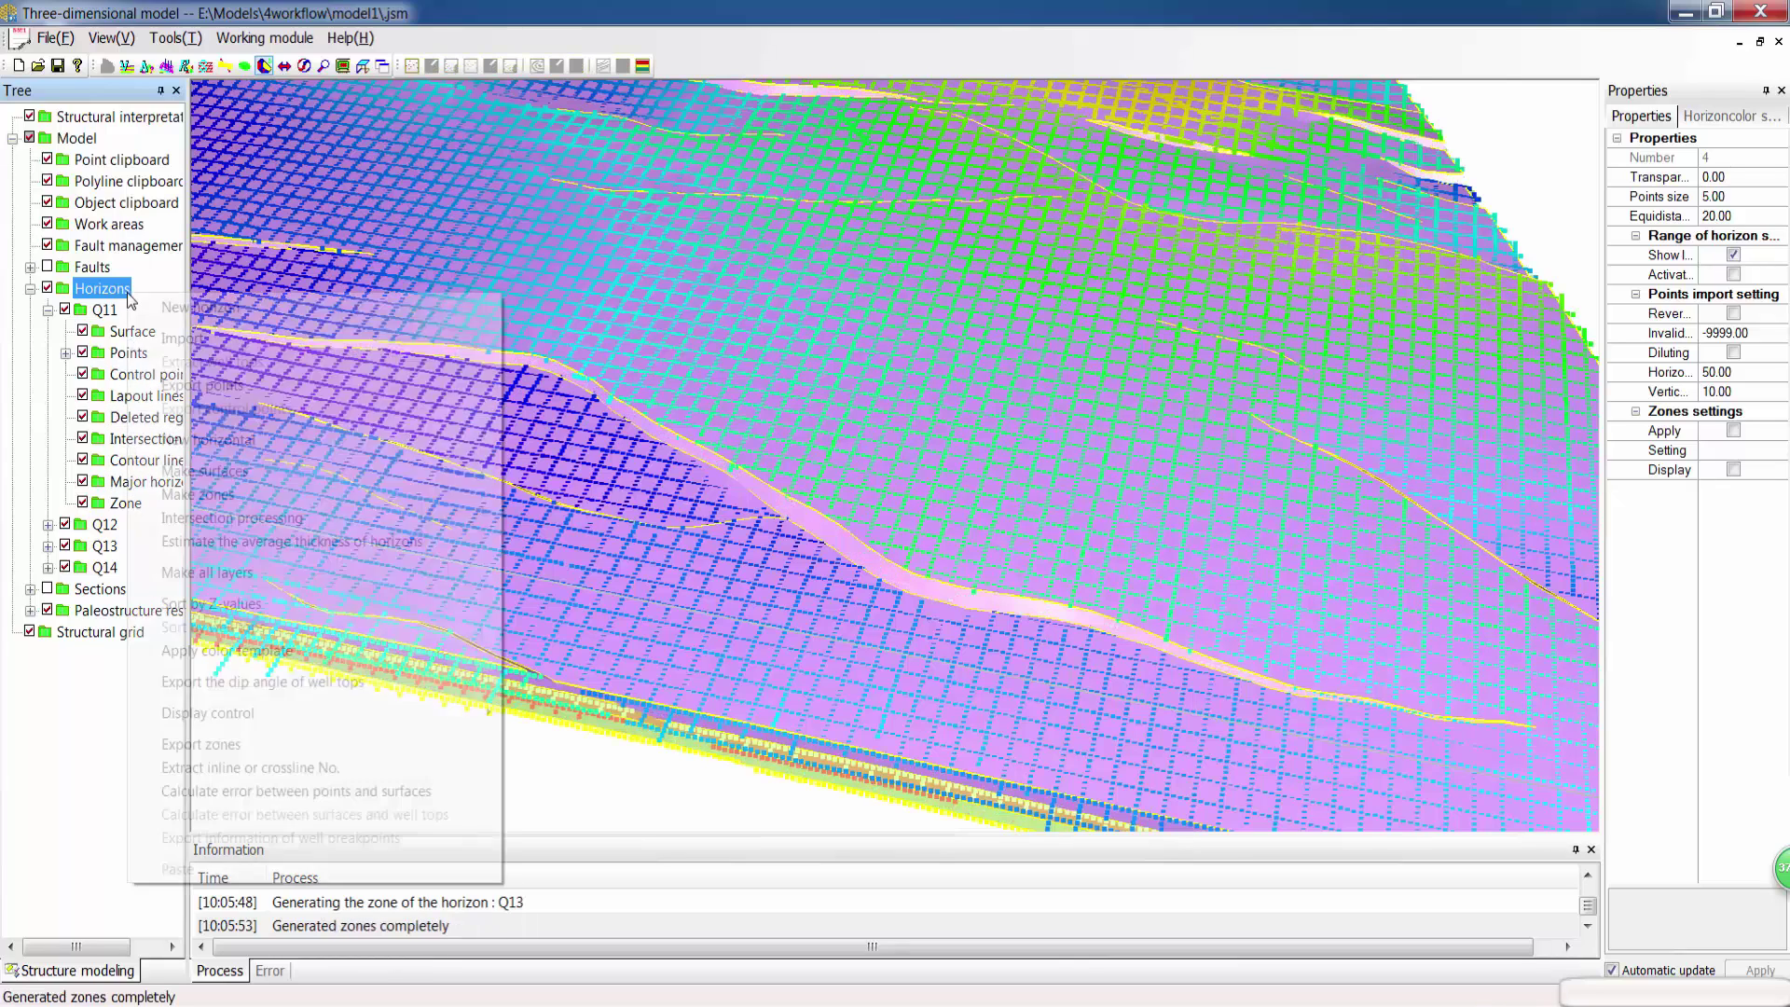
{"action": "mouse_move", "coordinate": [434, 714]}
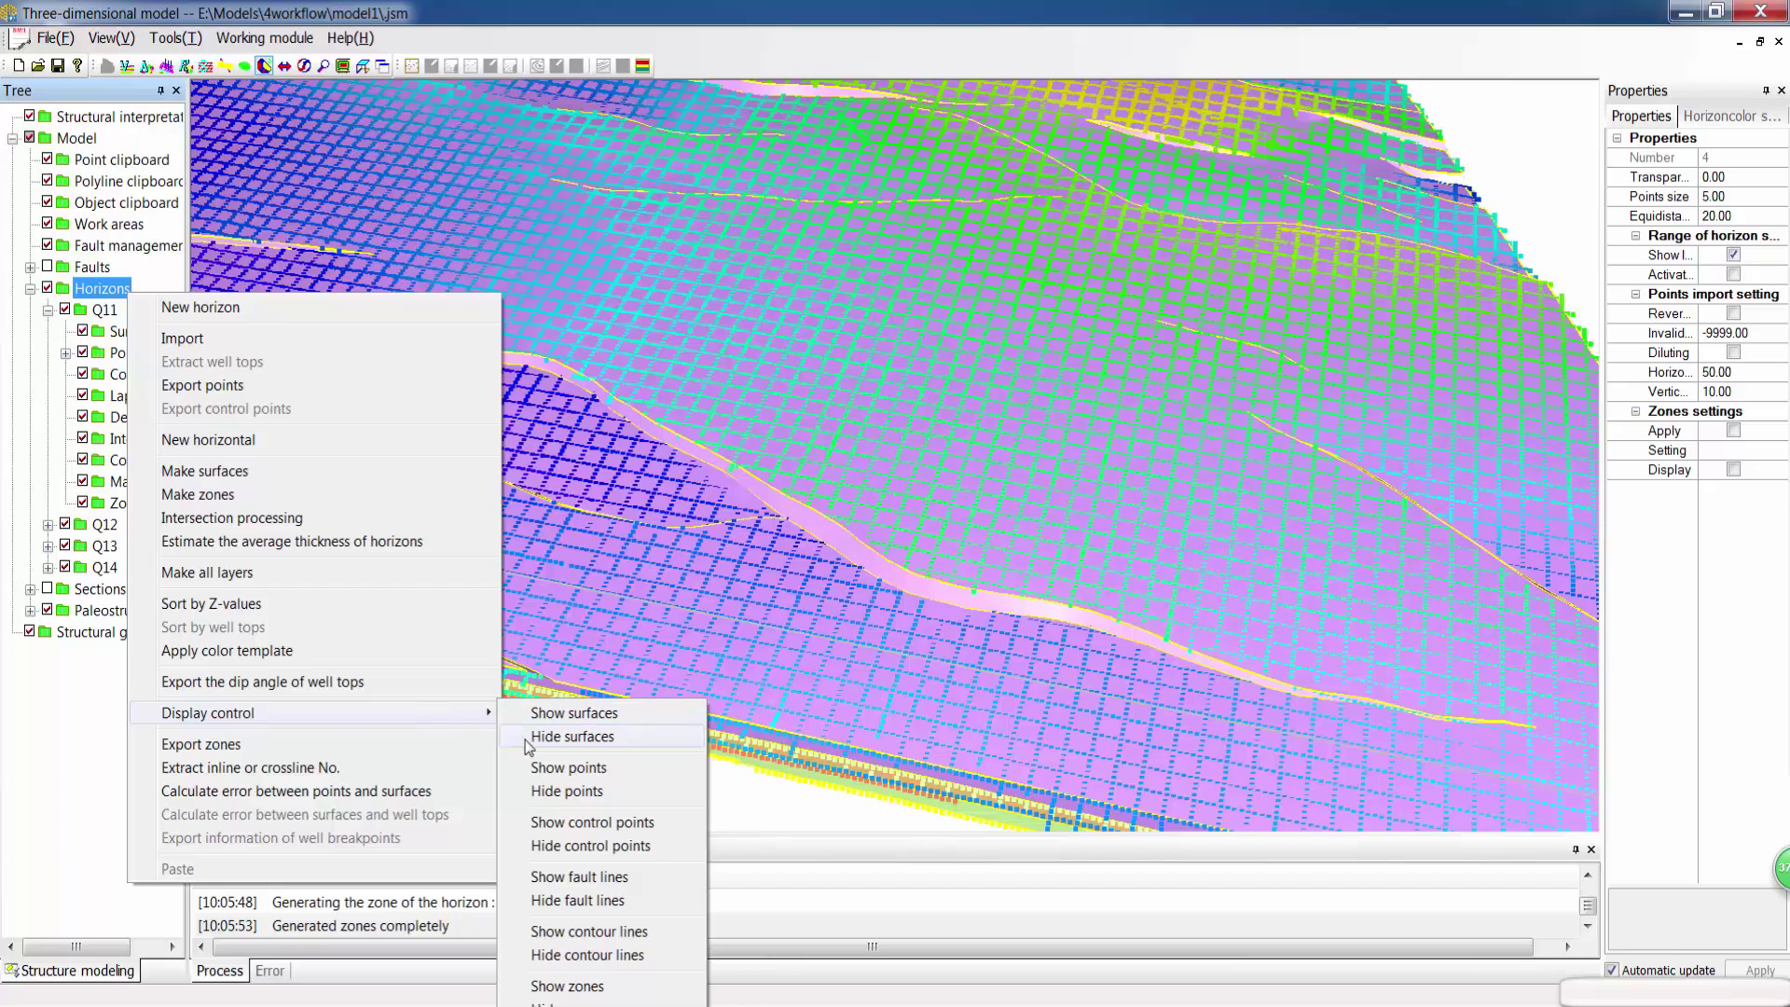
{"action": "left_click", "coordinate": [522, 737]}
{"action": "right_click", "coordinate": [124, 289]}
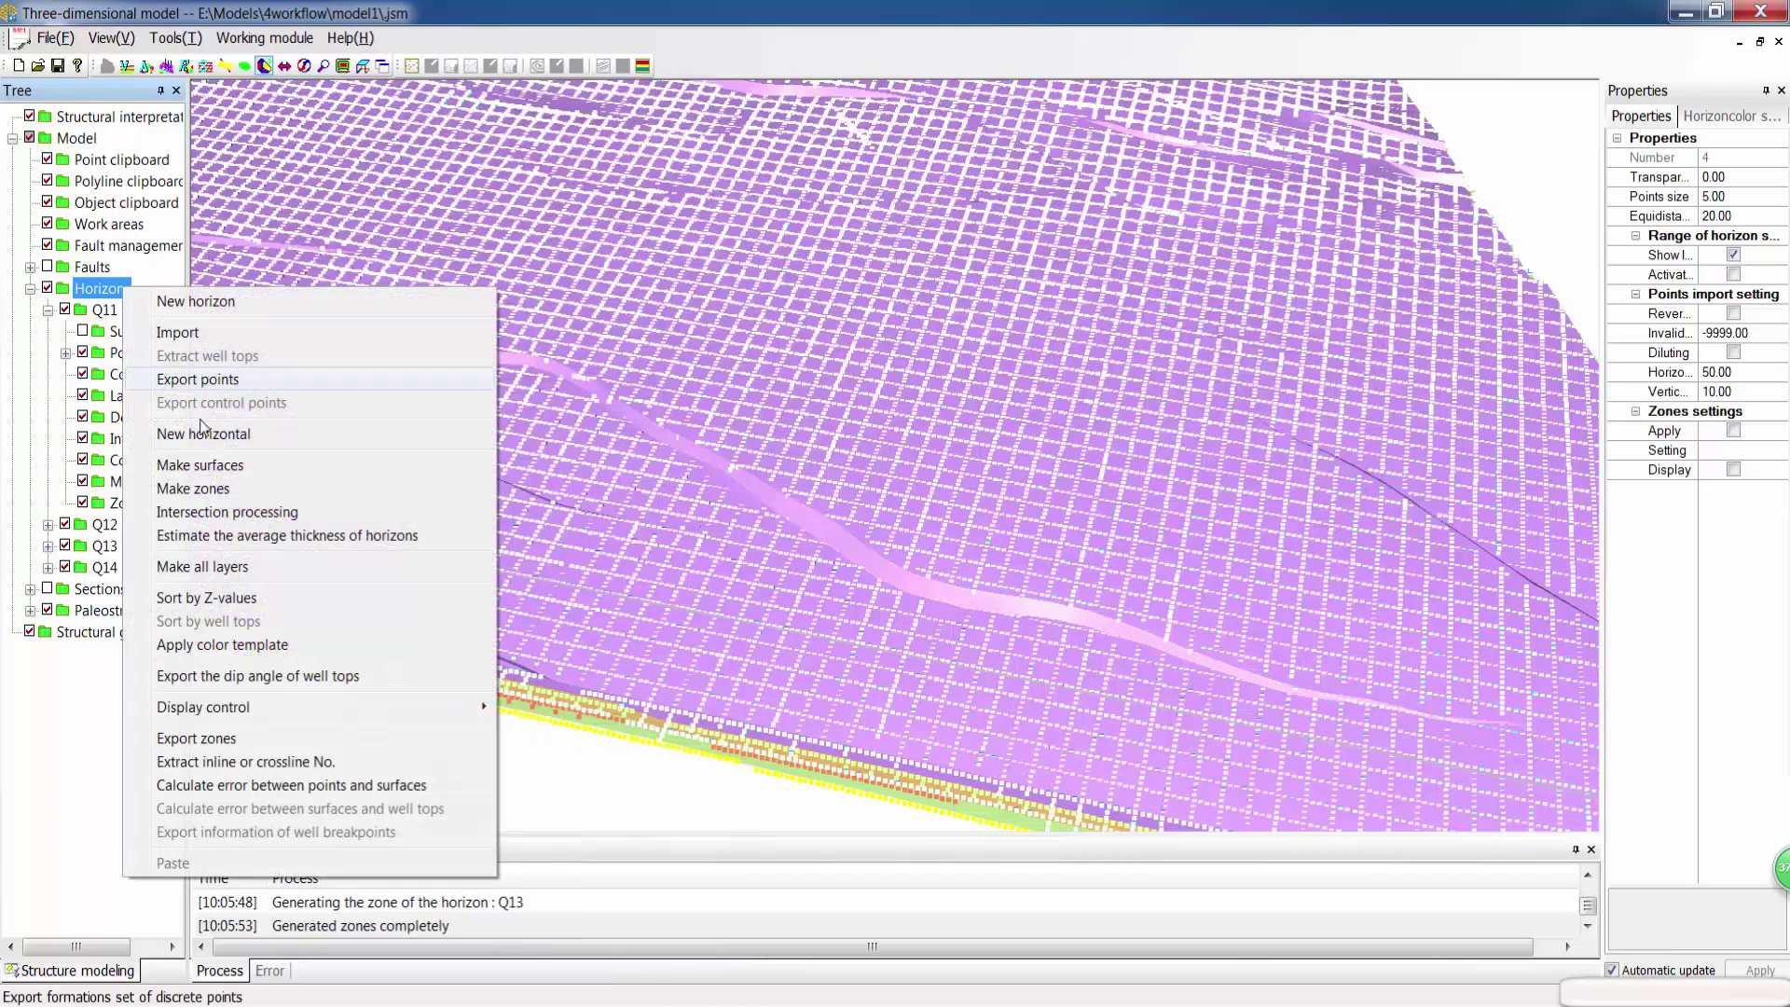
{"action": "mouse_move", "coordinate": [280, 706]}
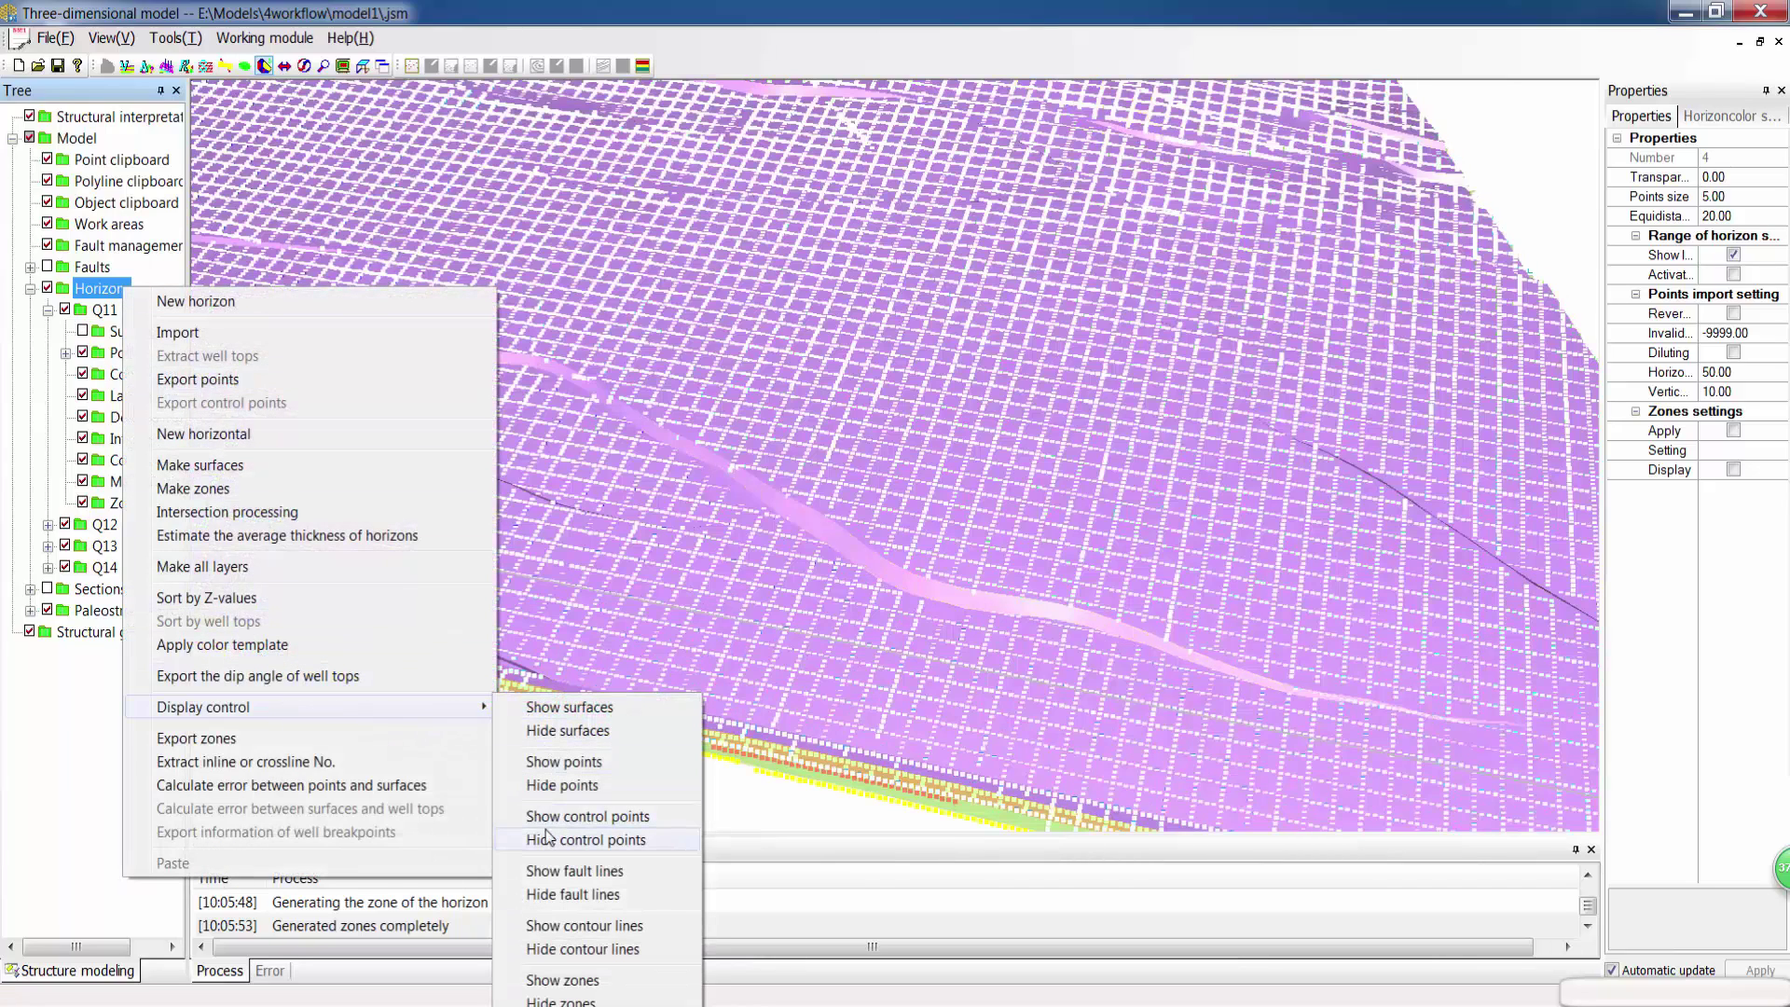
{"action": "left_click", "coordinate": [548, 789]}
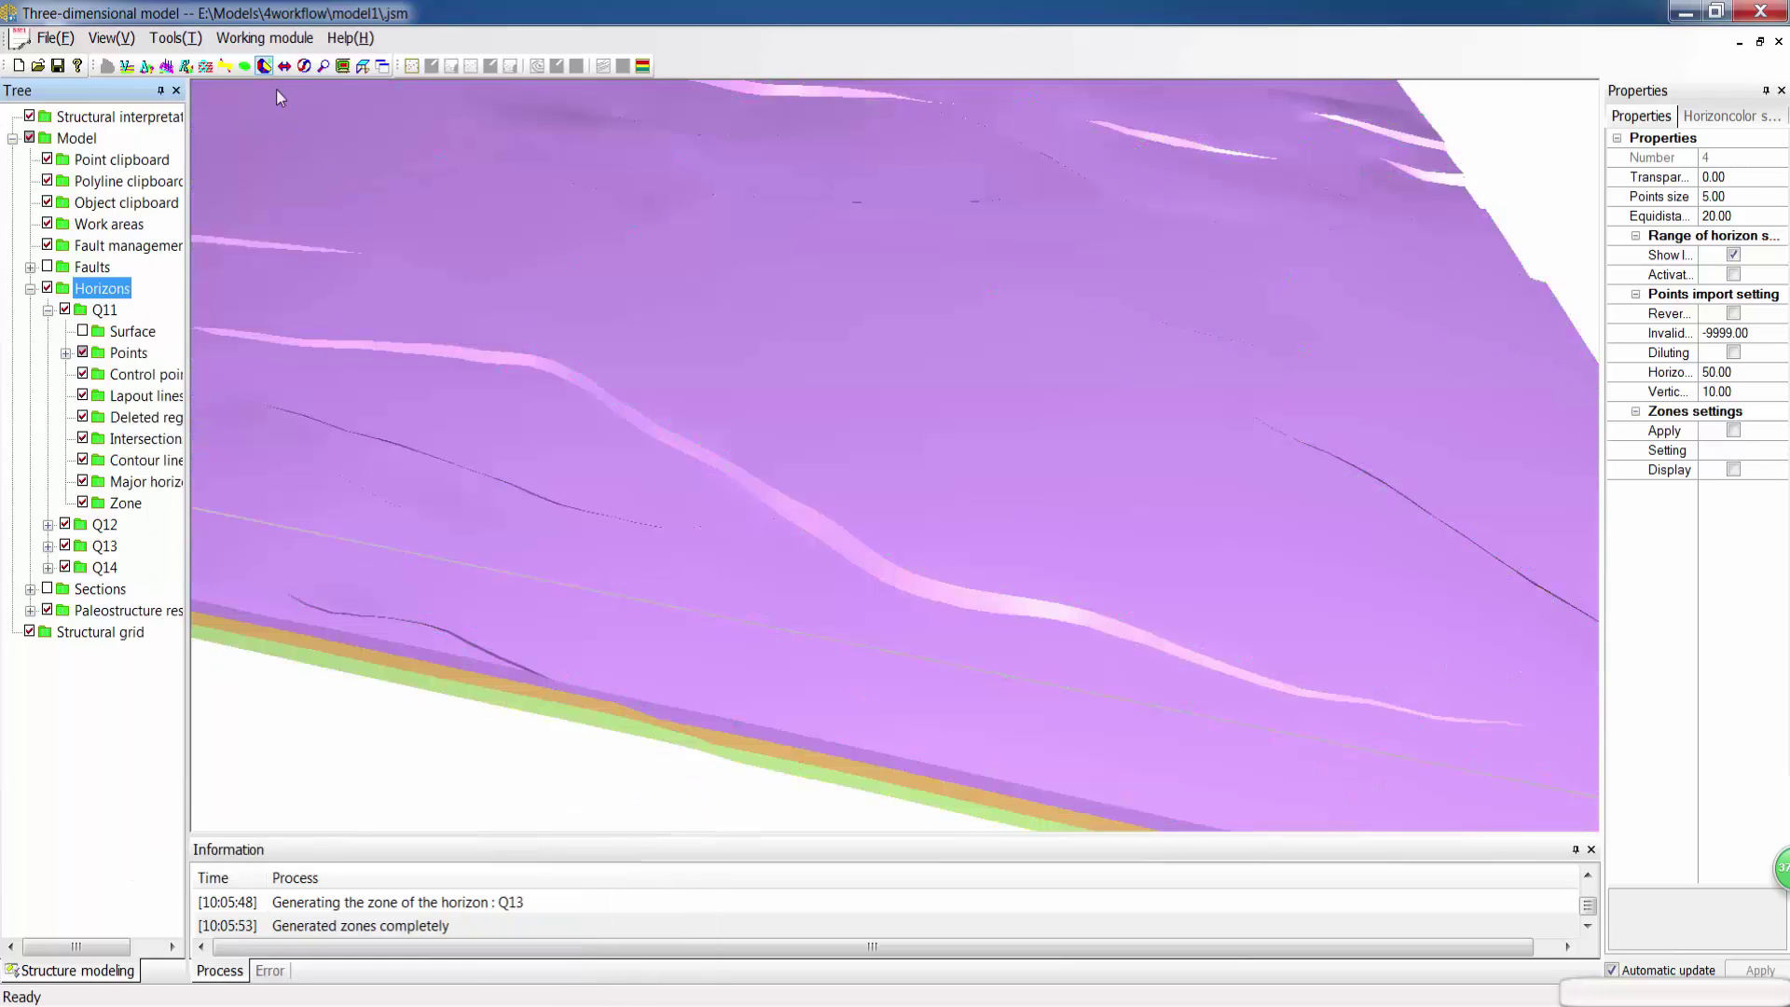
Step: Apply the zones settings to all horizons so the zone tops are coloured, and inspect the faulted model from several angles
{"action": "left_click", "coordinate": [264, 66]}
{"action": "left_click_drag", "start_coordinate": [792, 332], "coordinate": [963, 406]}
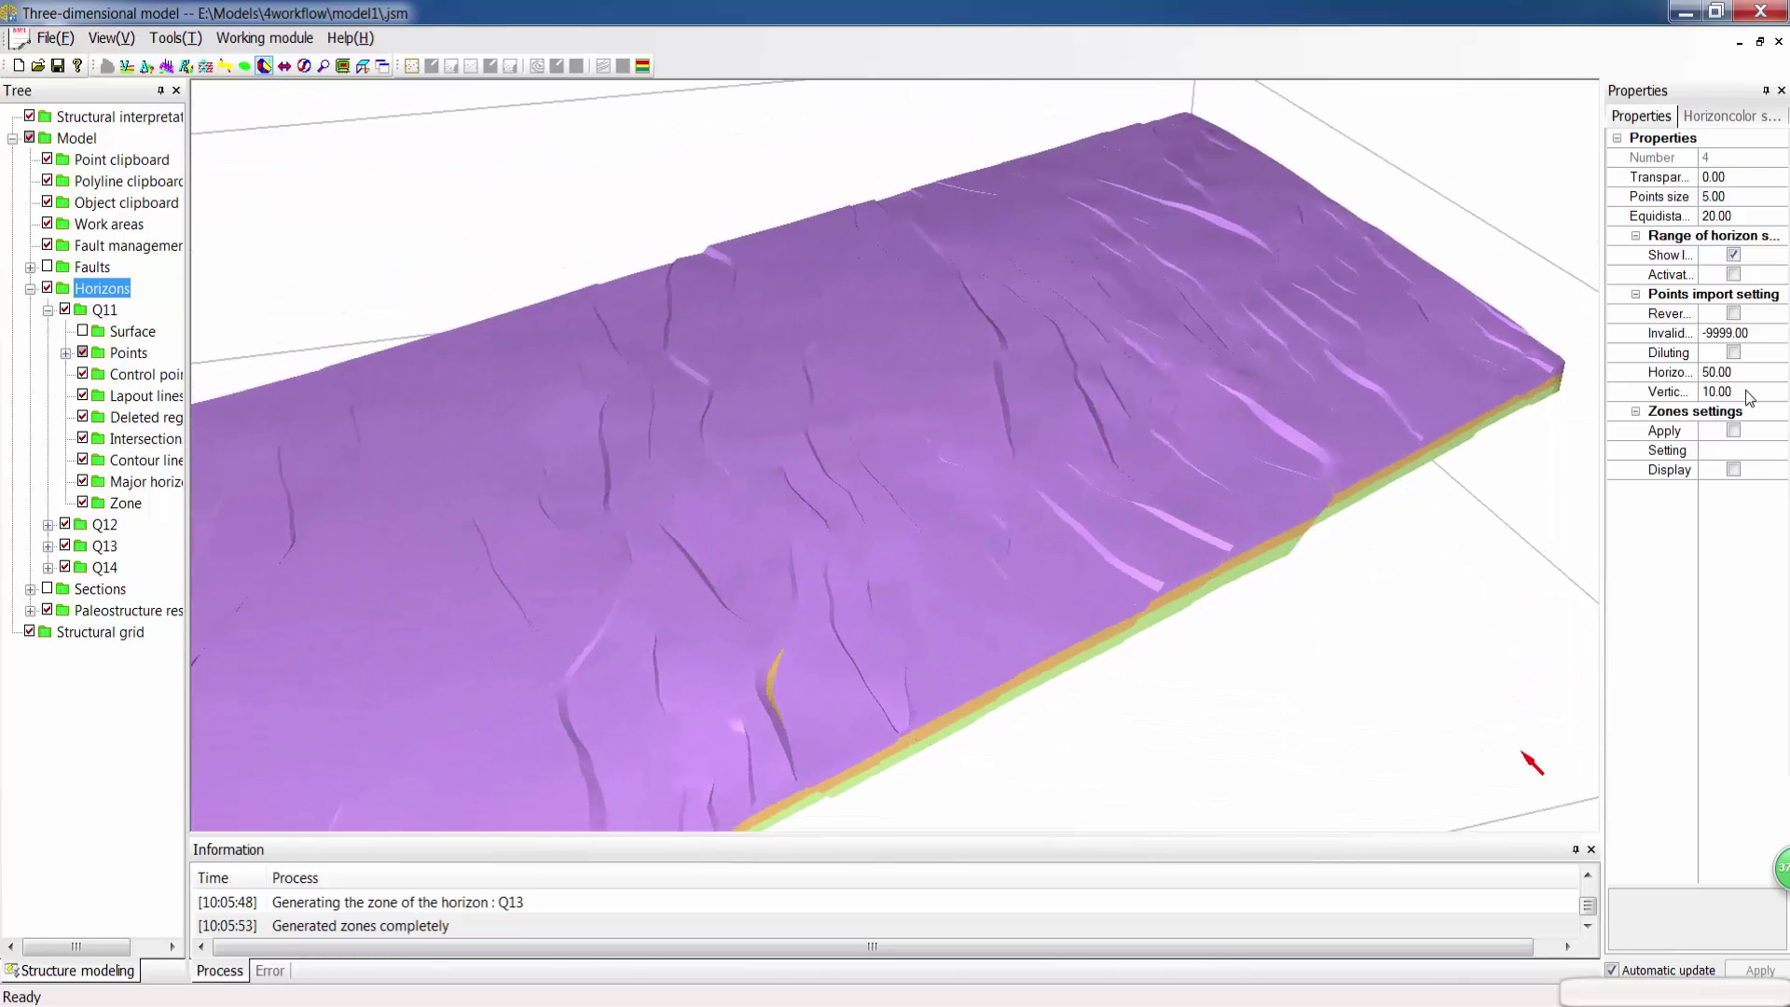
{"action": "left_click", "coordinate": [1733, 431]}
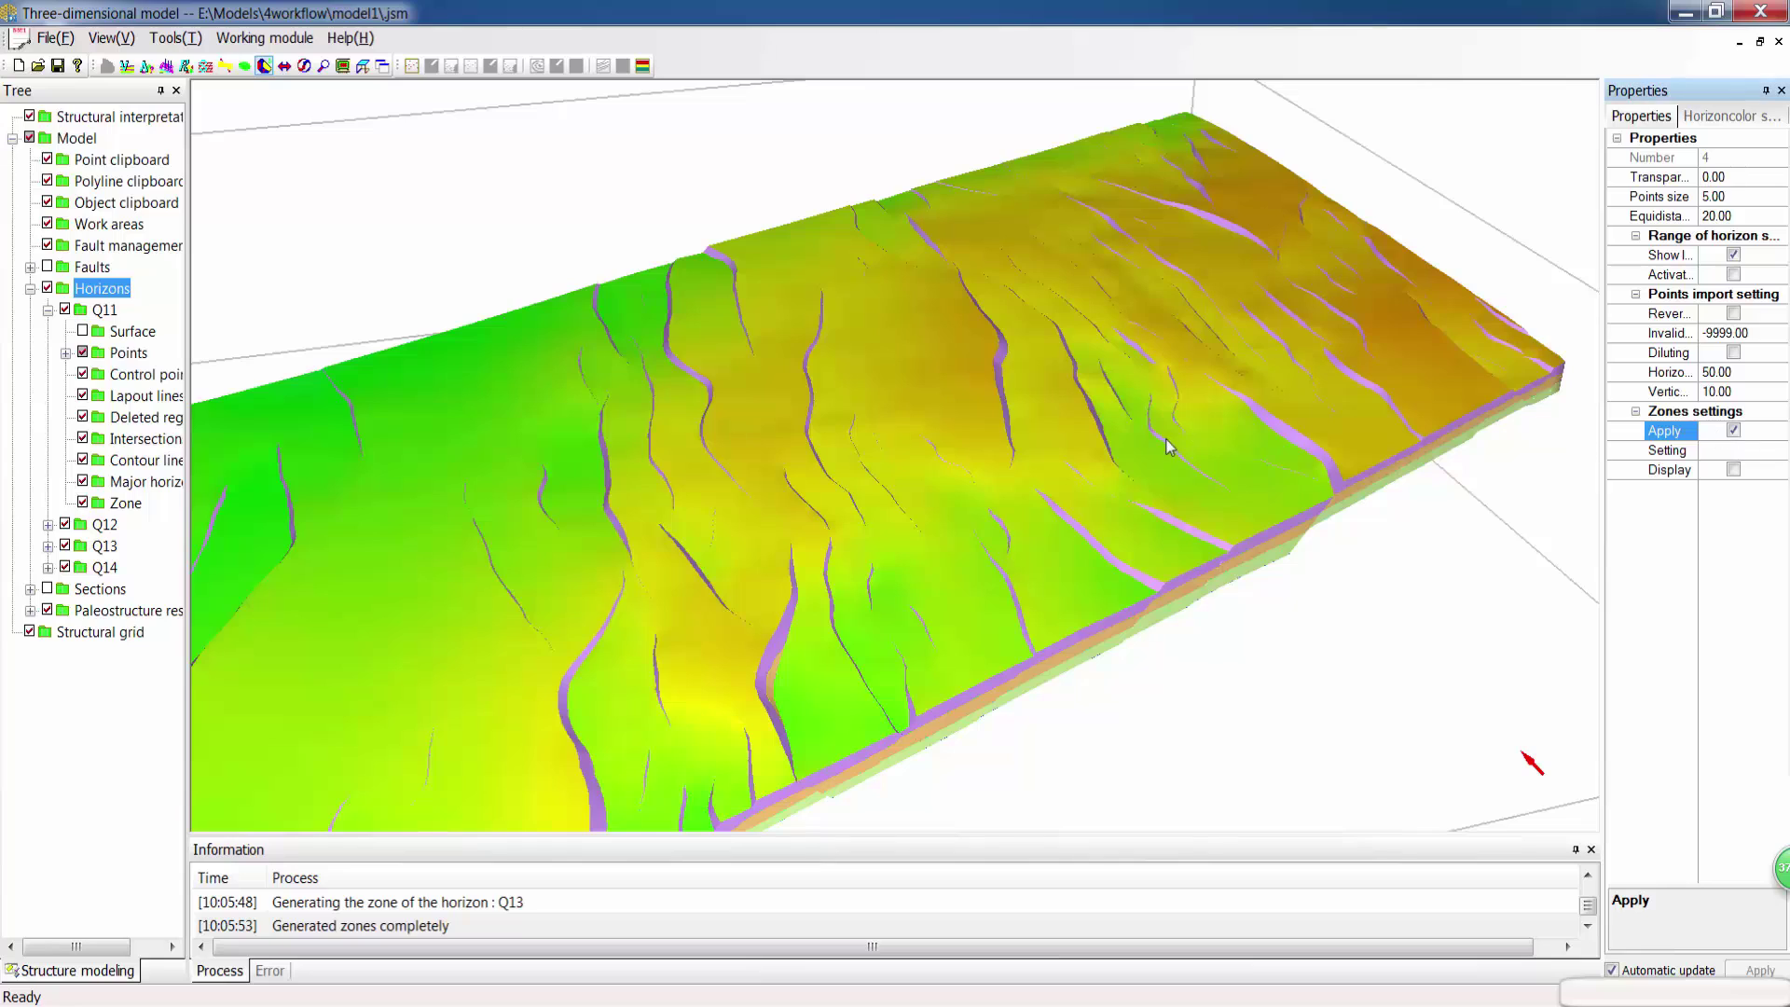
{"action": "left_click_drag", "start_coordinate": [1165, 447], "coordinate": [1081, 441]}
{"action": "middle_click_drag", "start_coordinate": [1080, 441], "coordinate": [899, 490]}
{"action": "right_click_drag", "start_coordinate": [968, 345], "coordinate": [941, 548]}
{"action": "left_click_drag", "start_coordinate": [945, 474], "coordinate": [939, 507]}
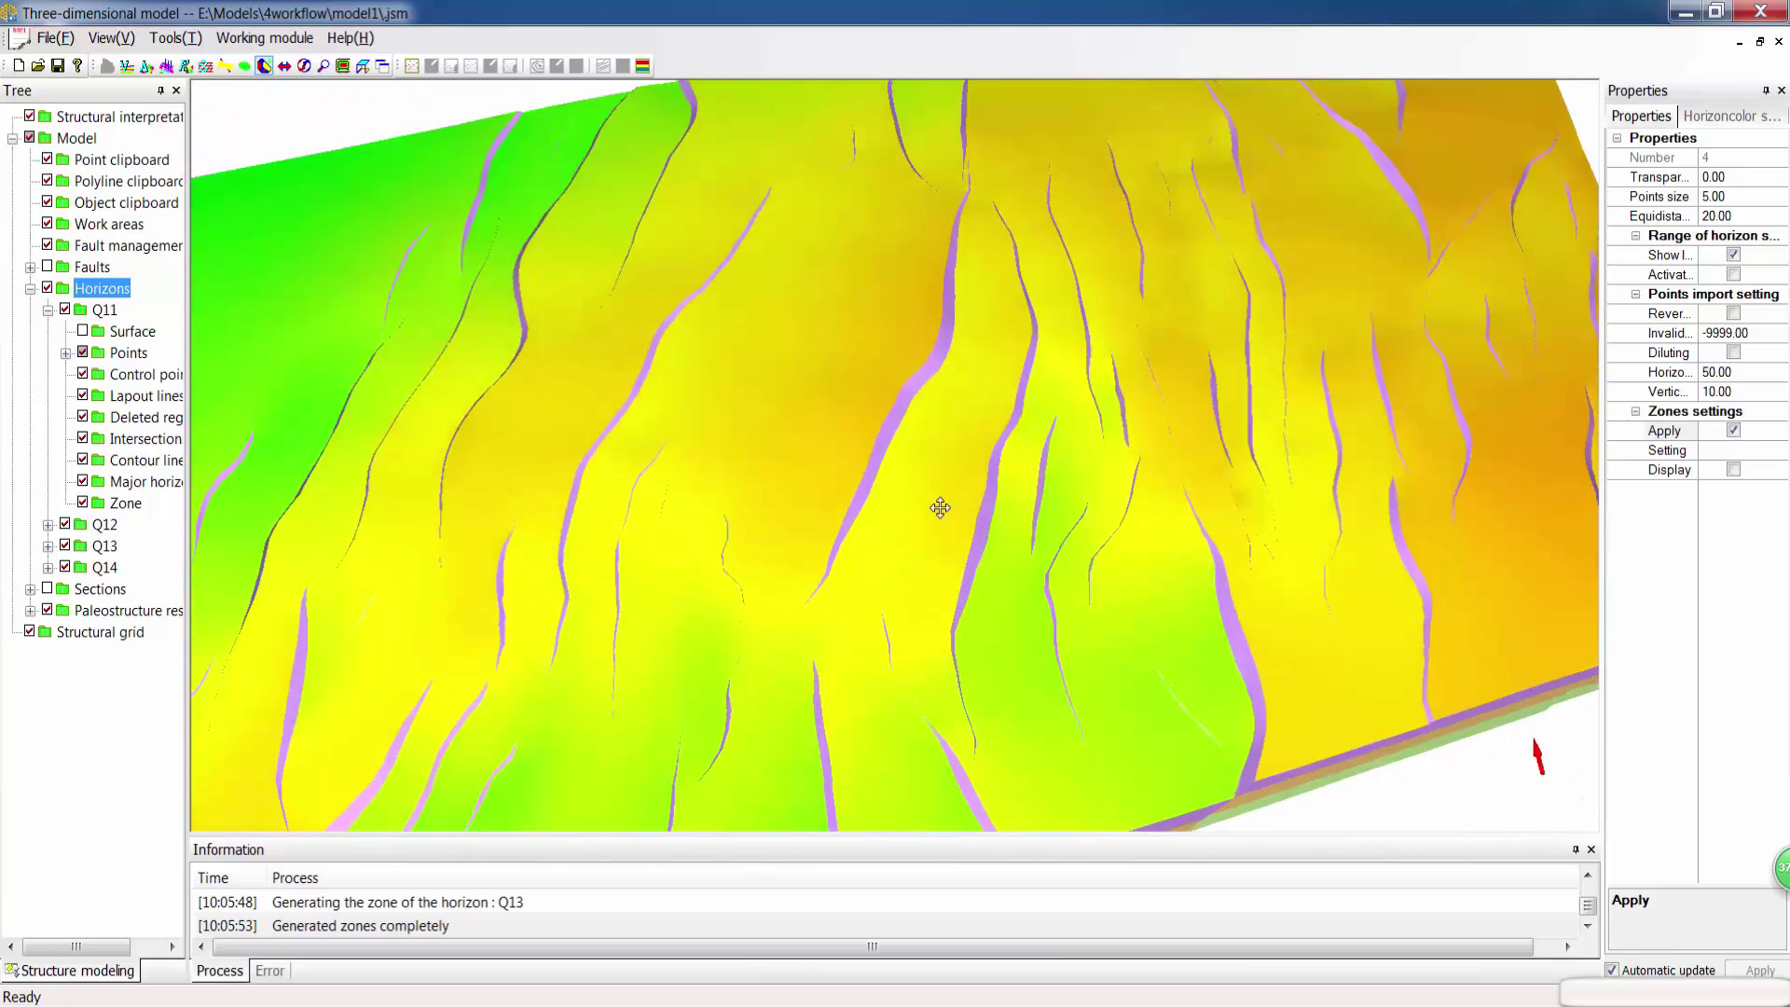
{"action": "middle_click_drag", "start_coordinate": [973, 461], "coordinate": [1130, 430]}
{"action": "left_click_drag", "start_coordinate": [873, 433], "coordinate": [839, 464]}
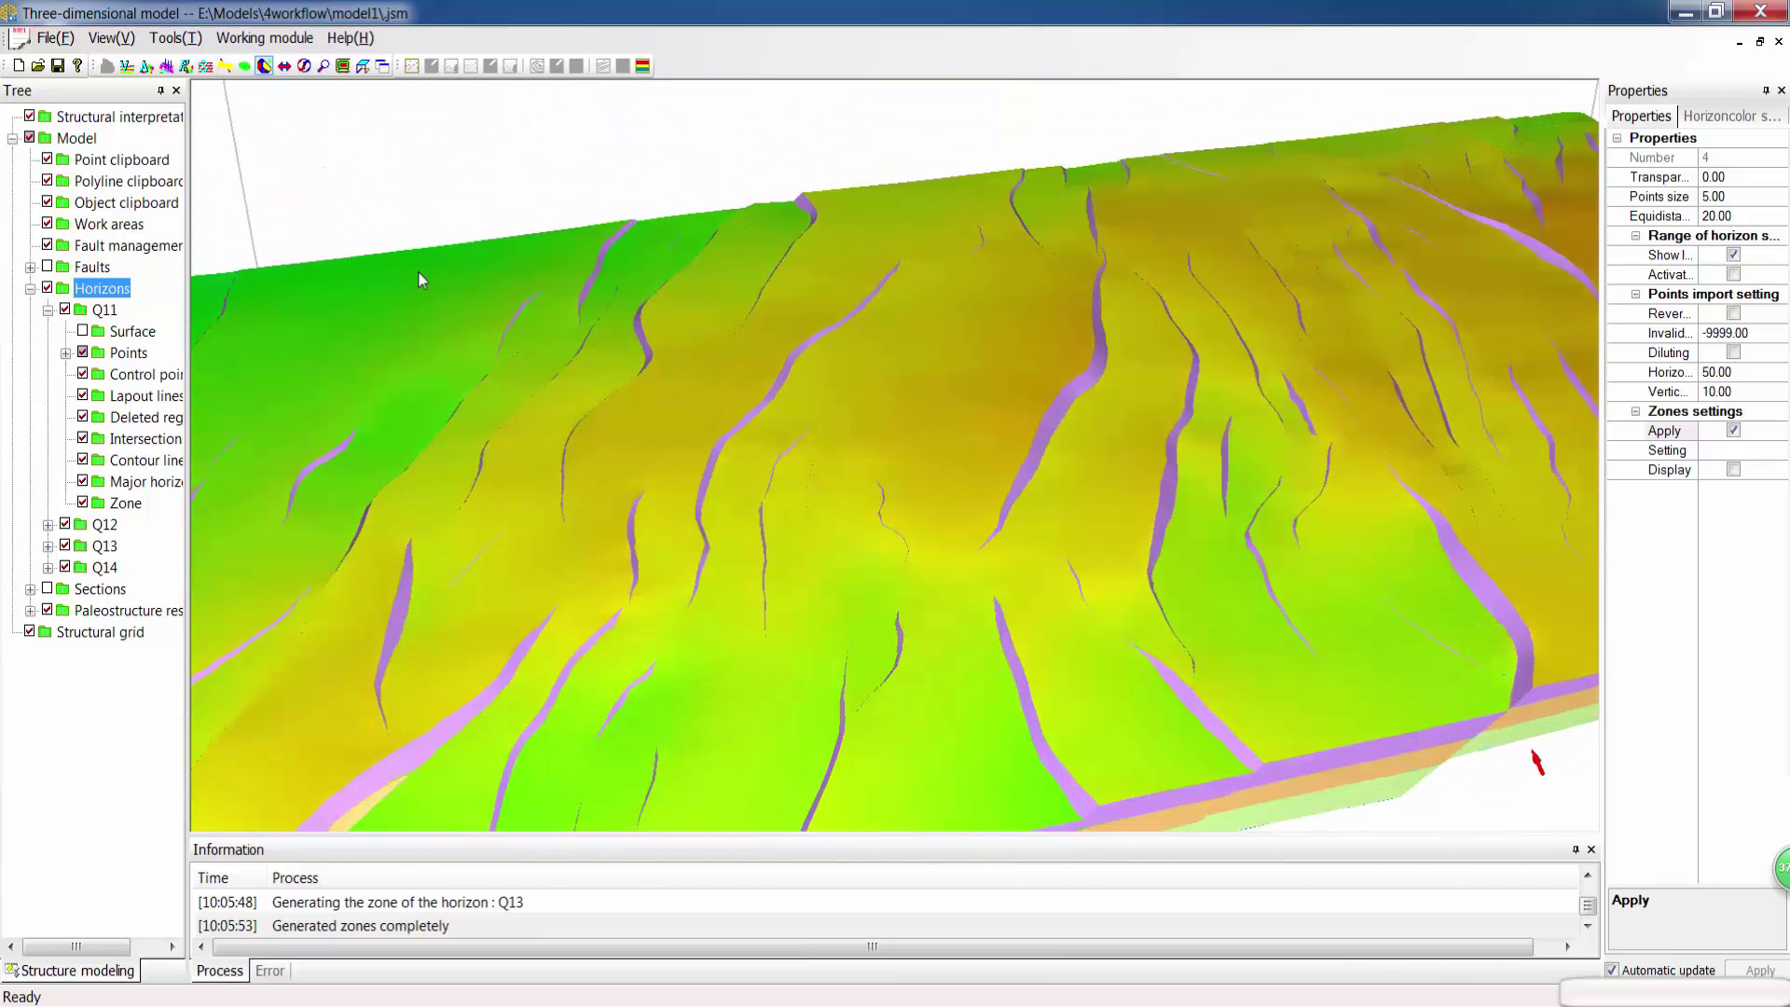
Step: Exaggerate the view vertically by setting the Z-direction scale factor to 5
{"action": "left_click", "coordinate": [175, 39]}
{"action": "left_click", "coordinate": [187, 239]}
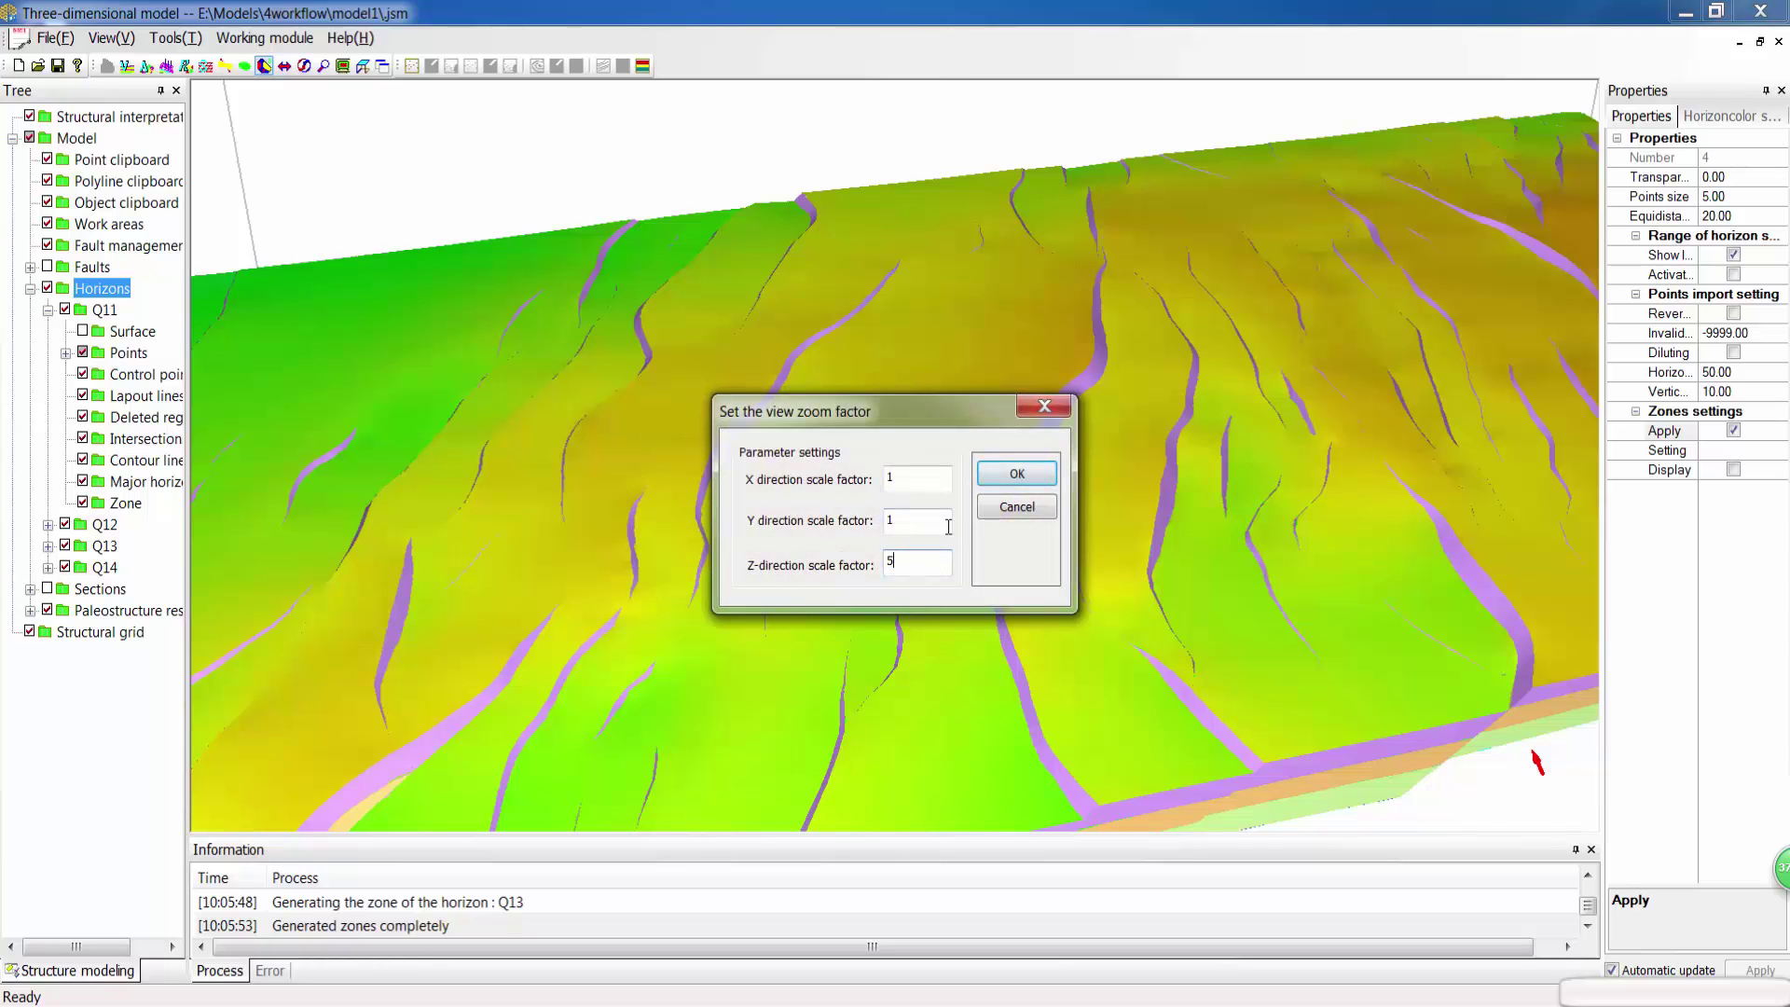
{"action": "type", "text": "5"}
{"action": "left_click", "coordinate": [1016, 474]}
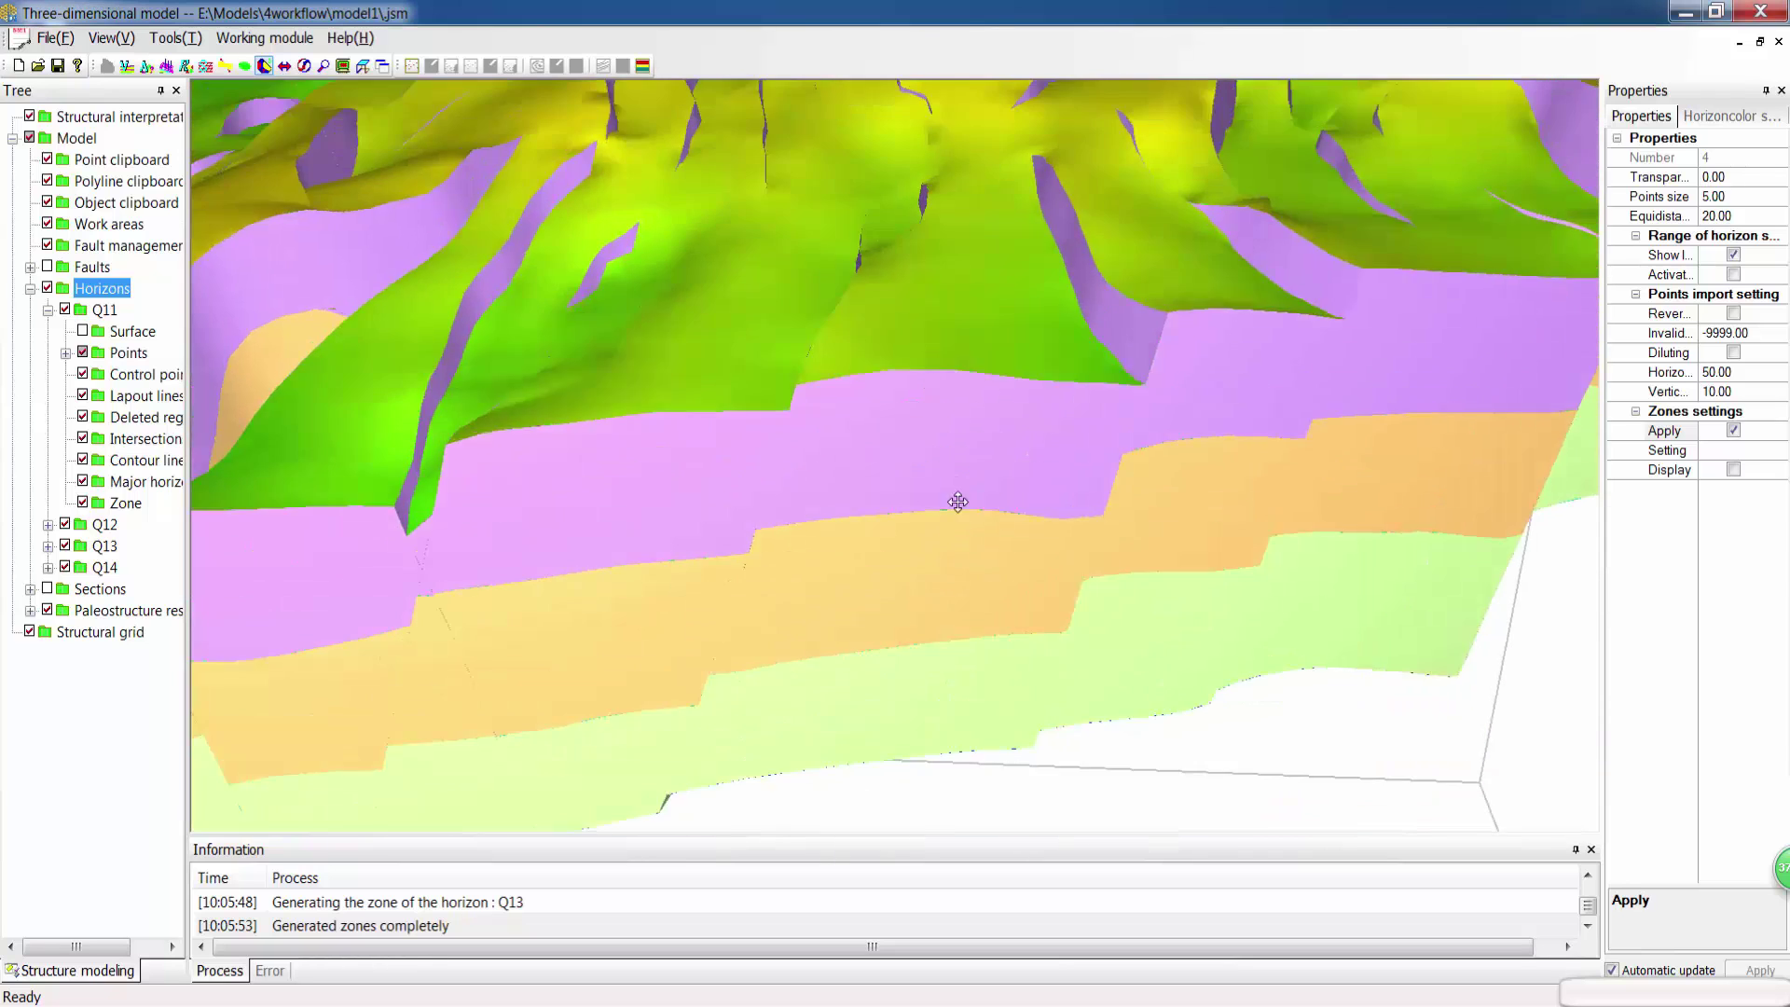
{"action": "left_click_drag", "start_coordinate": [957, 502], "coordinate": [1020, 436]}
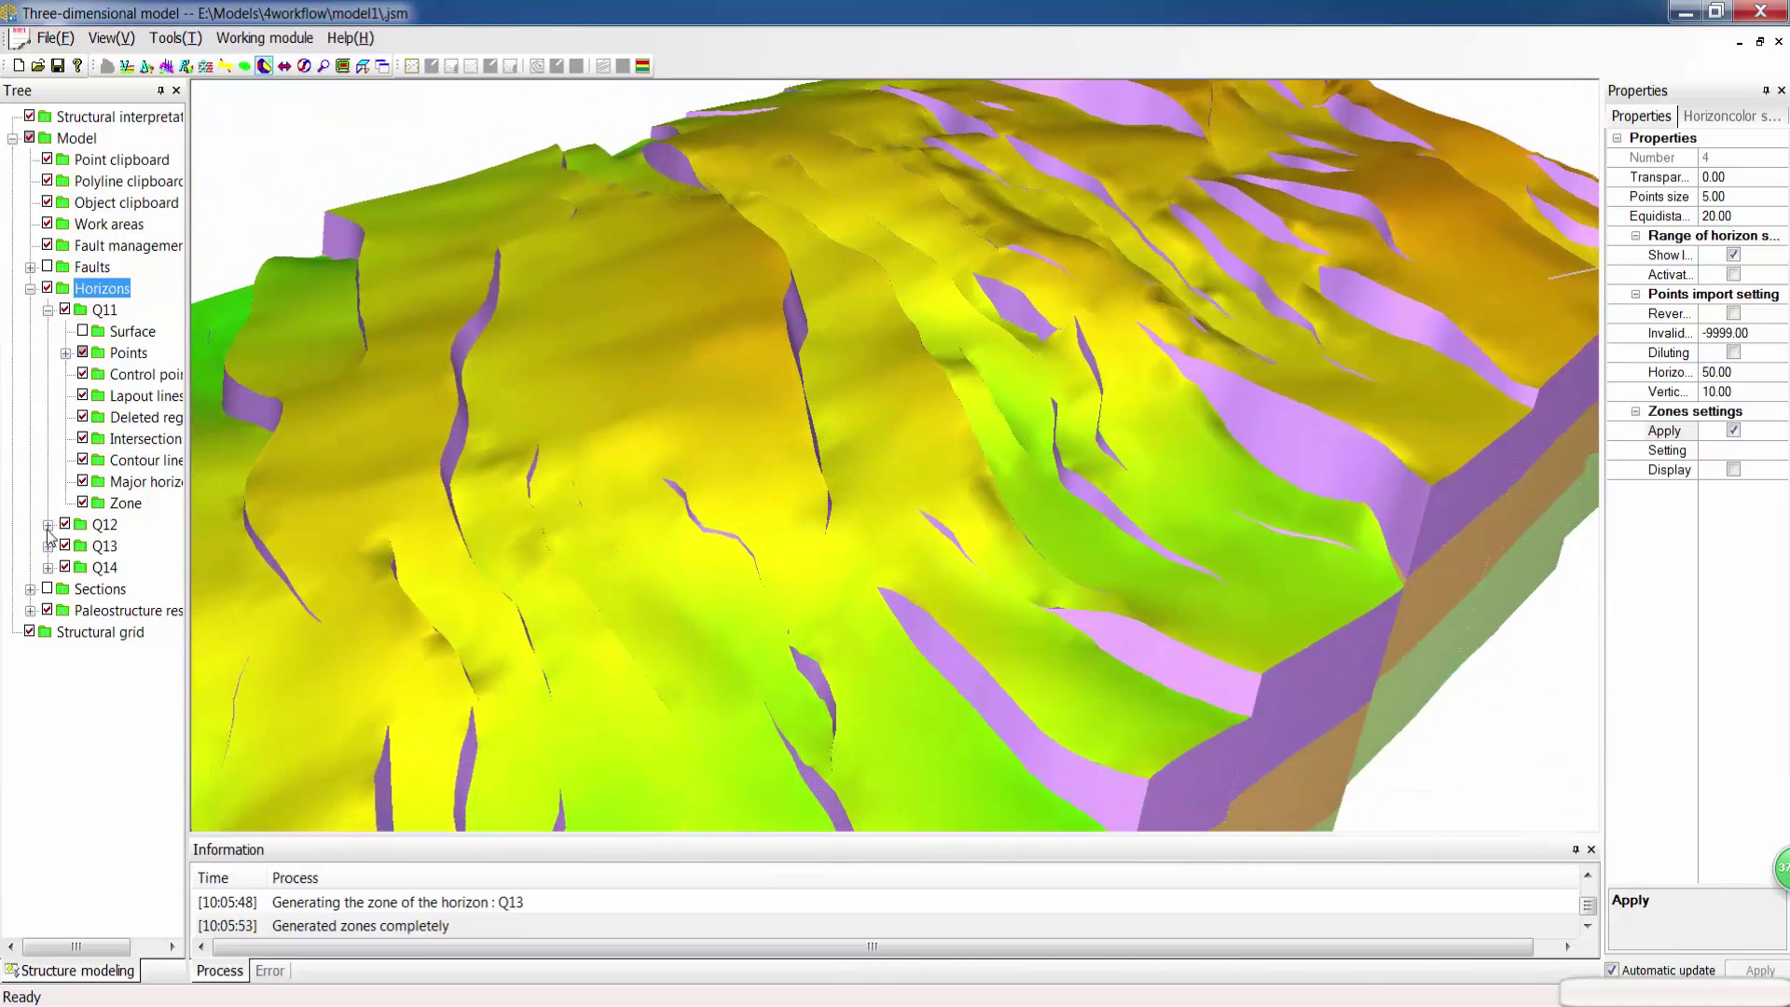
Step: Hide the horizons and display the sections to inspect the zones along the crossing section planes
{"action": "left_click", "coordinate": [49, 292]}
{"action": "scroll", "coordinate": [910, 373], "scroll_direction": "up", "scroll_amount": 5}
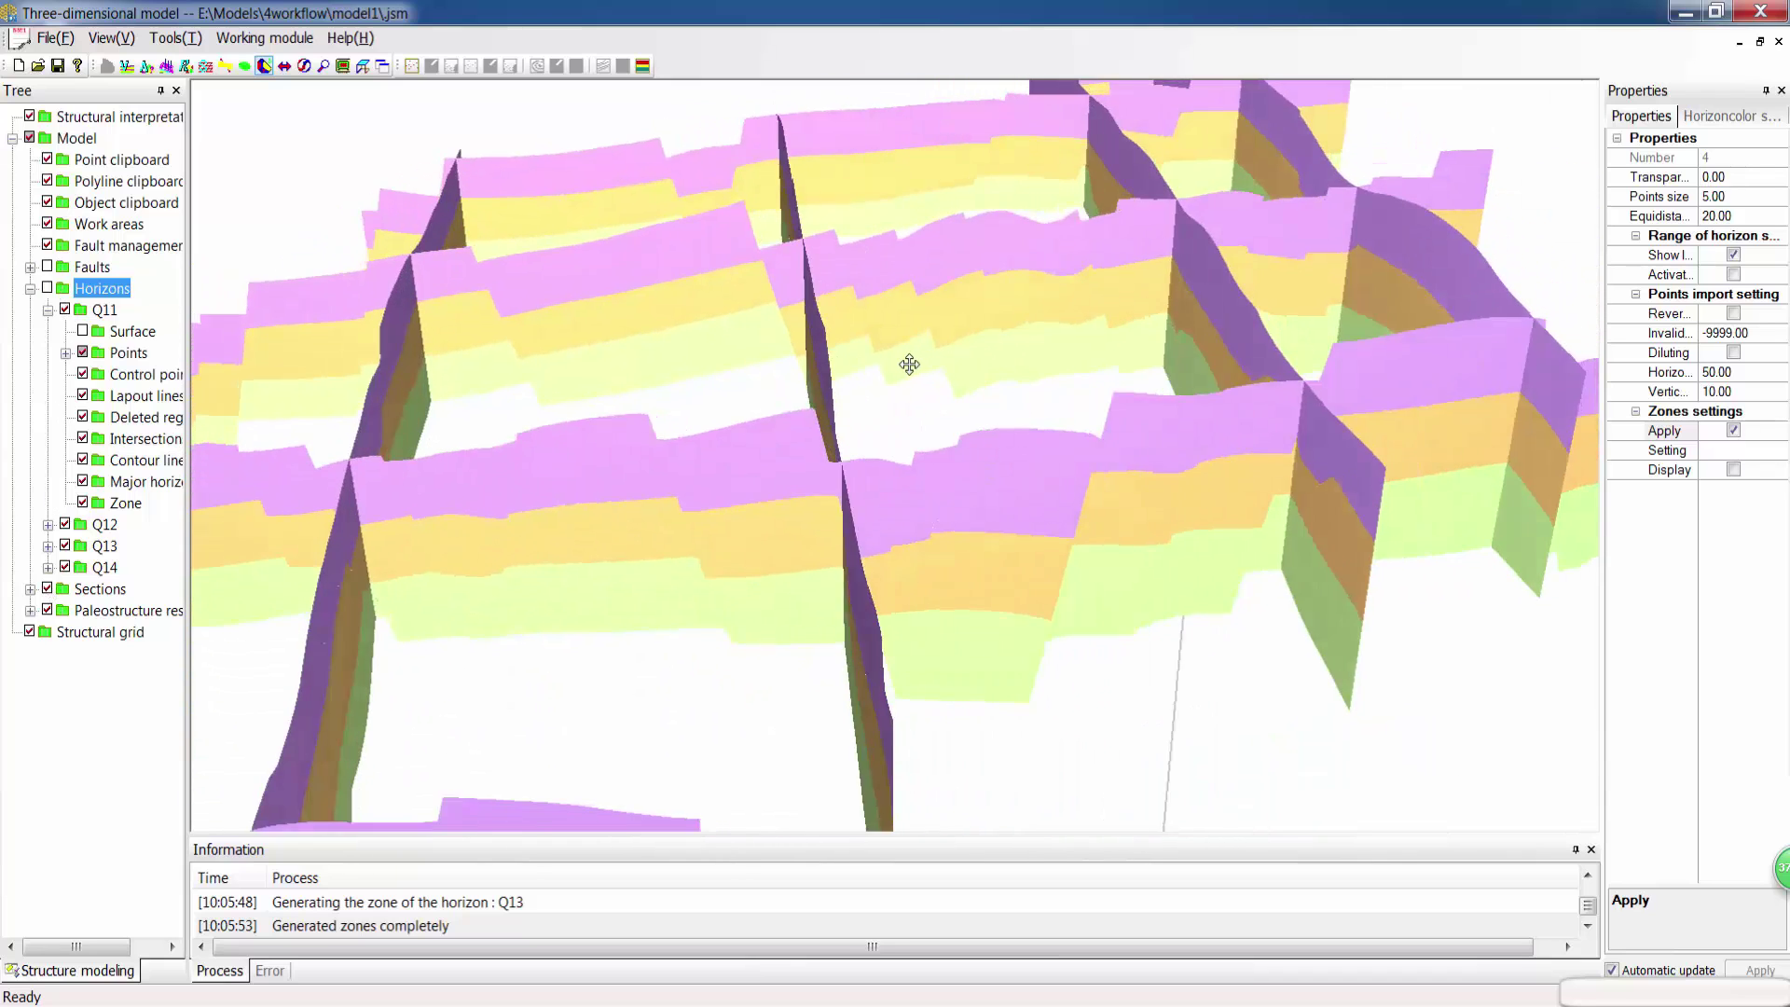
{"action": "mouse_move", "coordinate": [804, 388]}
{"action": "left_mouse_down"}
{"action": "mouse_move", "coordinate": [831, 423]}
{"action": "mouse_move", "coordinate": [799, 372]}
{"action": "left_mouse_up"}
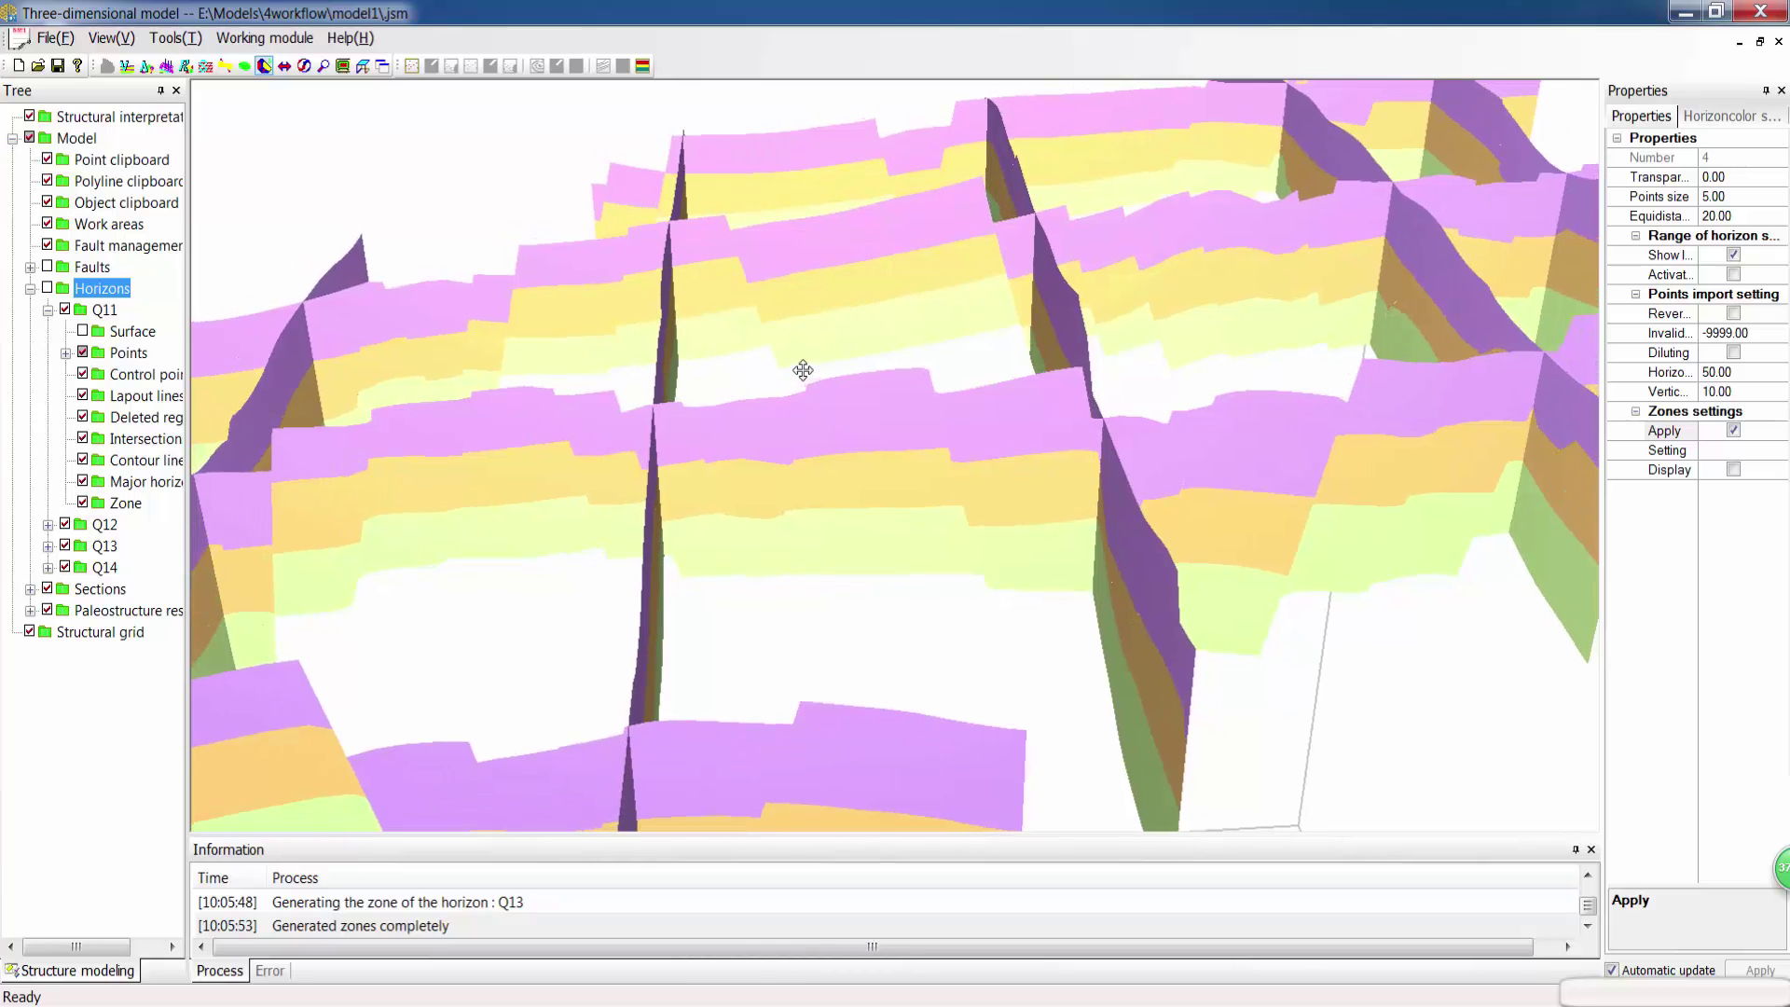
{"action": "left_click_drag", "start_coordinate": [650, 428], "coordinate": [1027, 367]}
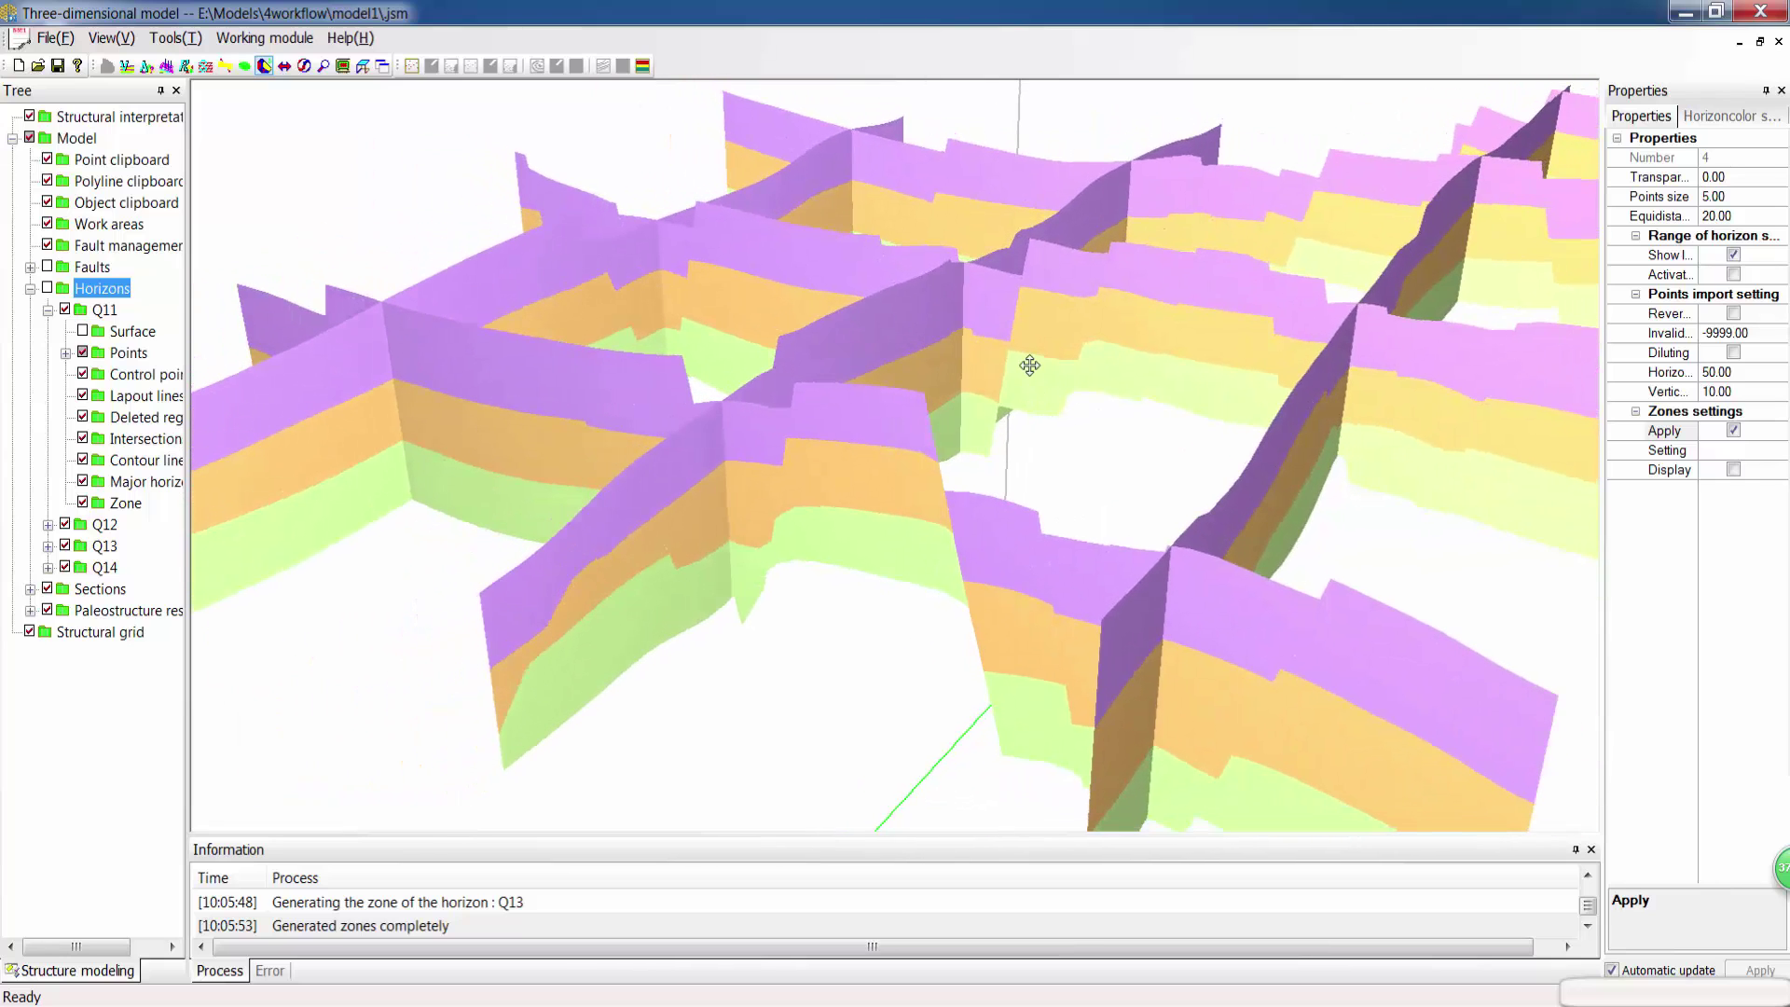
Step: Create a new structural grid and generate its gridding from horizons Q11 to Q14 with 3 proportional layers per zone
{"action": "right_click", "coordinate": [105, 634]}
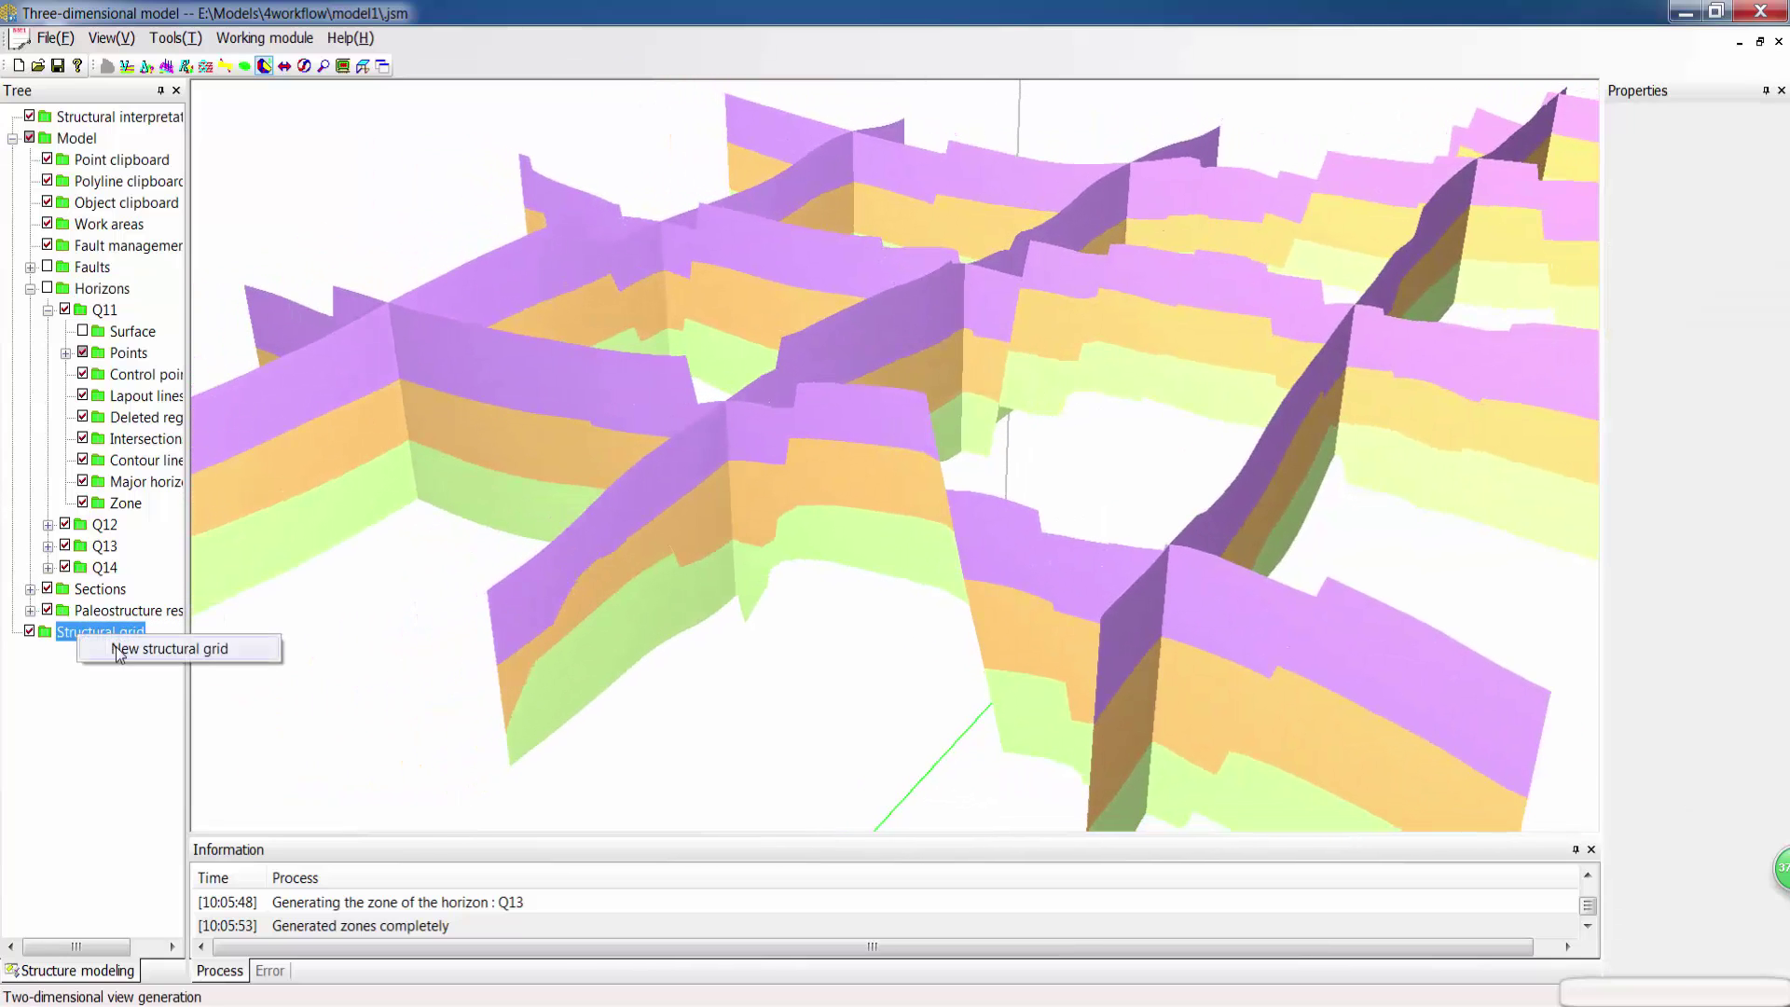
{"action": "left_click", "coordinate": [131, 652]}
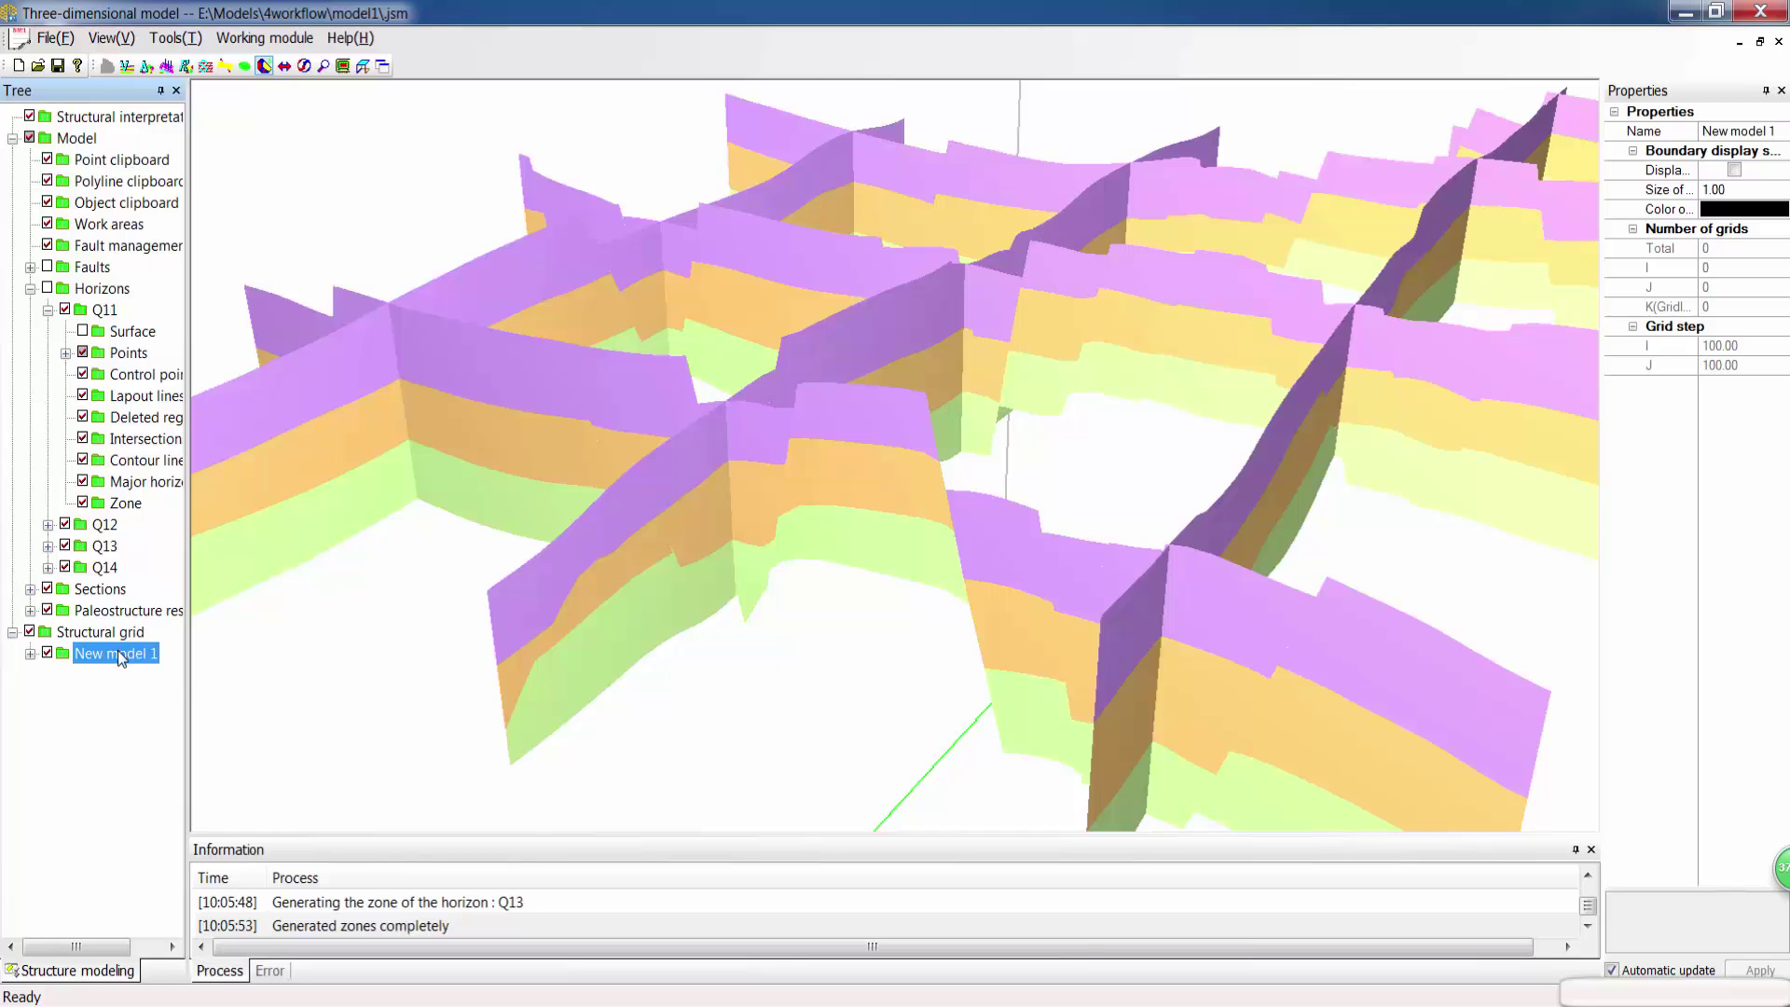
{"action": "right_click", "coordinate": [121, 658]}
{"action": "left_click", "coordinate": [177, 704]}
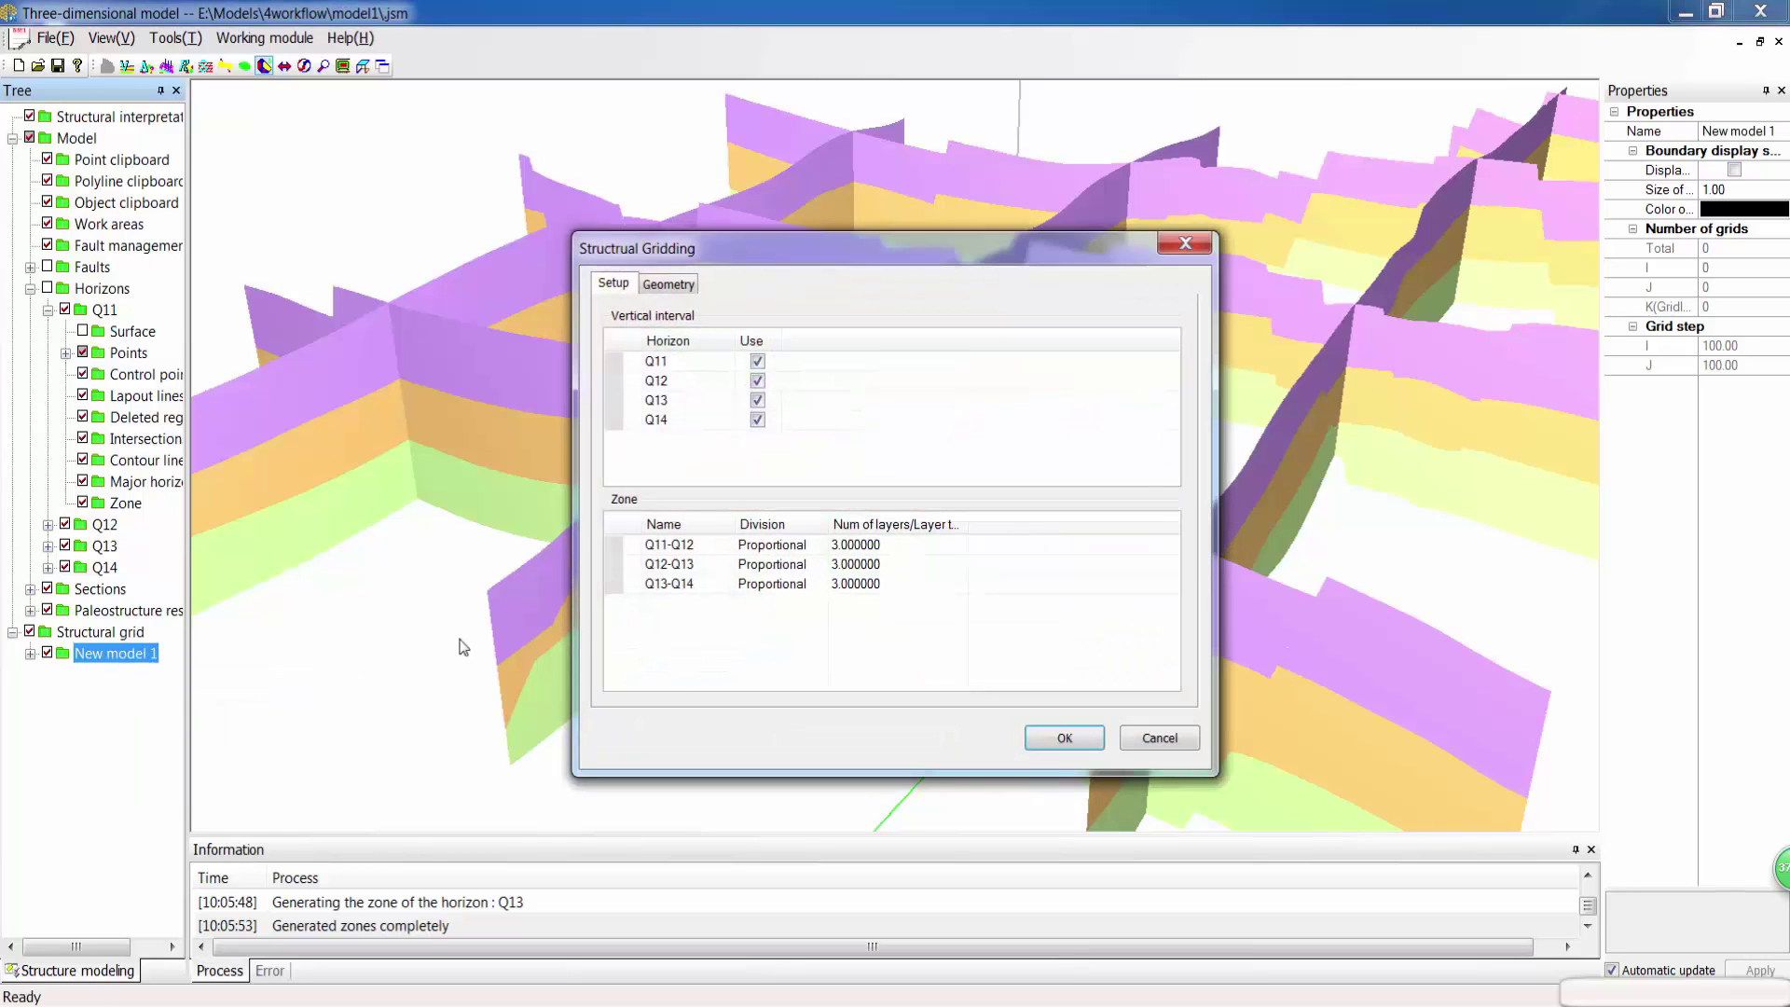
{"action": "left_click", "coordinate": [1050, 736]}
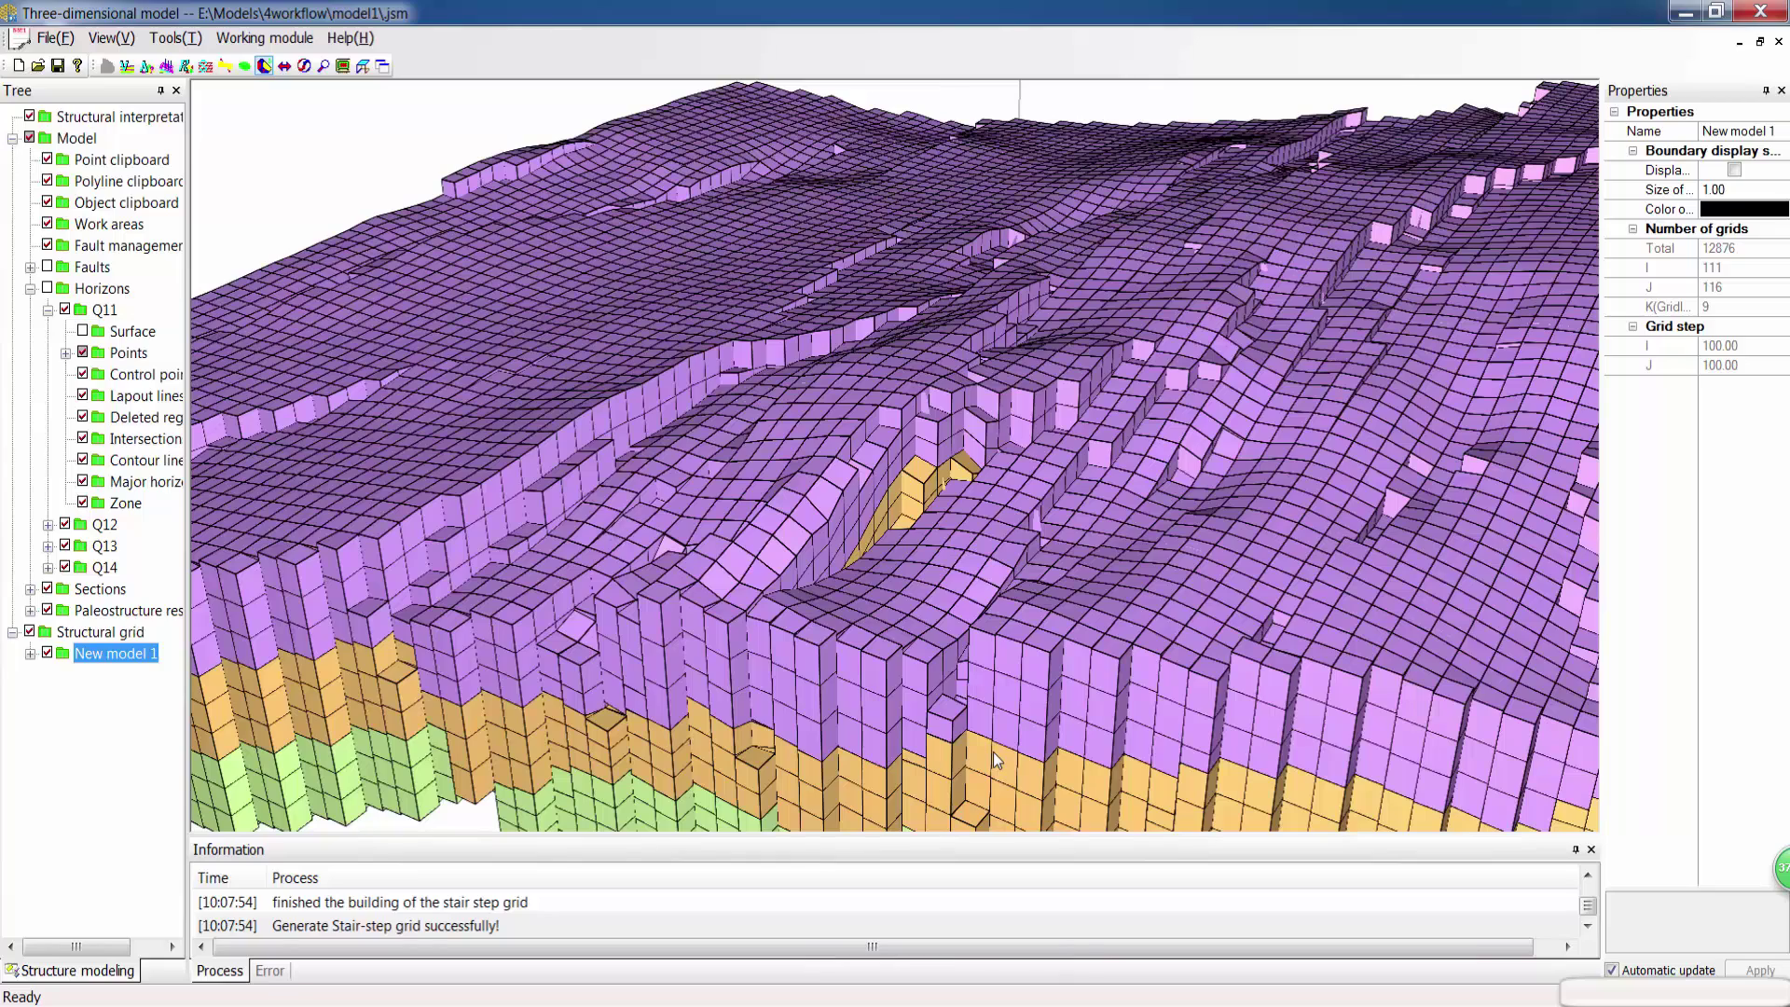
Step: Hide the sections and the new structural grid's horizons
{"action": "left_click", "coordinate": [48, 590]}
{"action": "left_click_drag", "start_coordinate": [836, 525], "coordinate": [875, 563]}
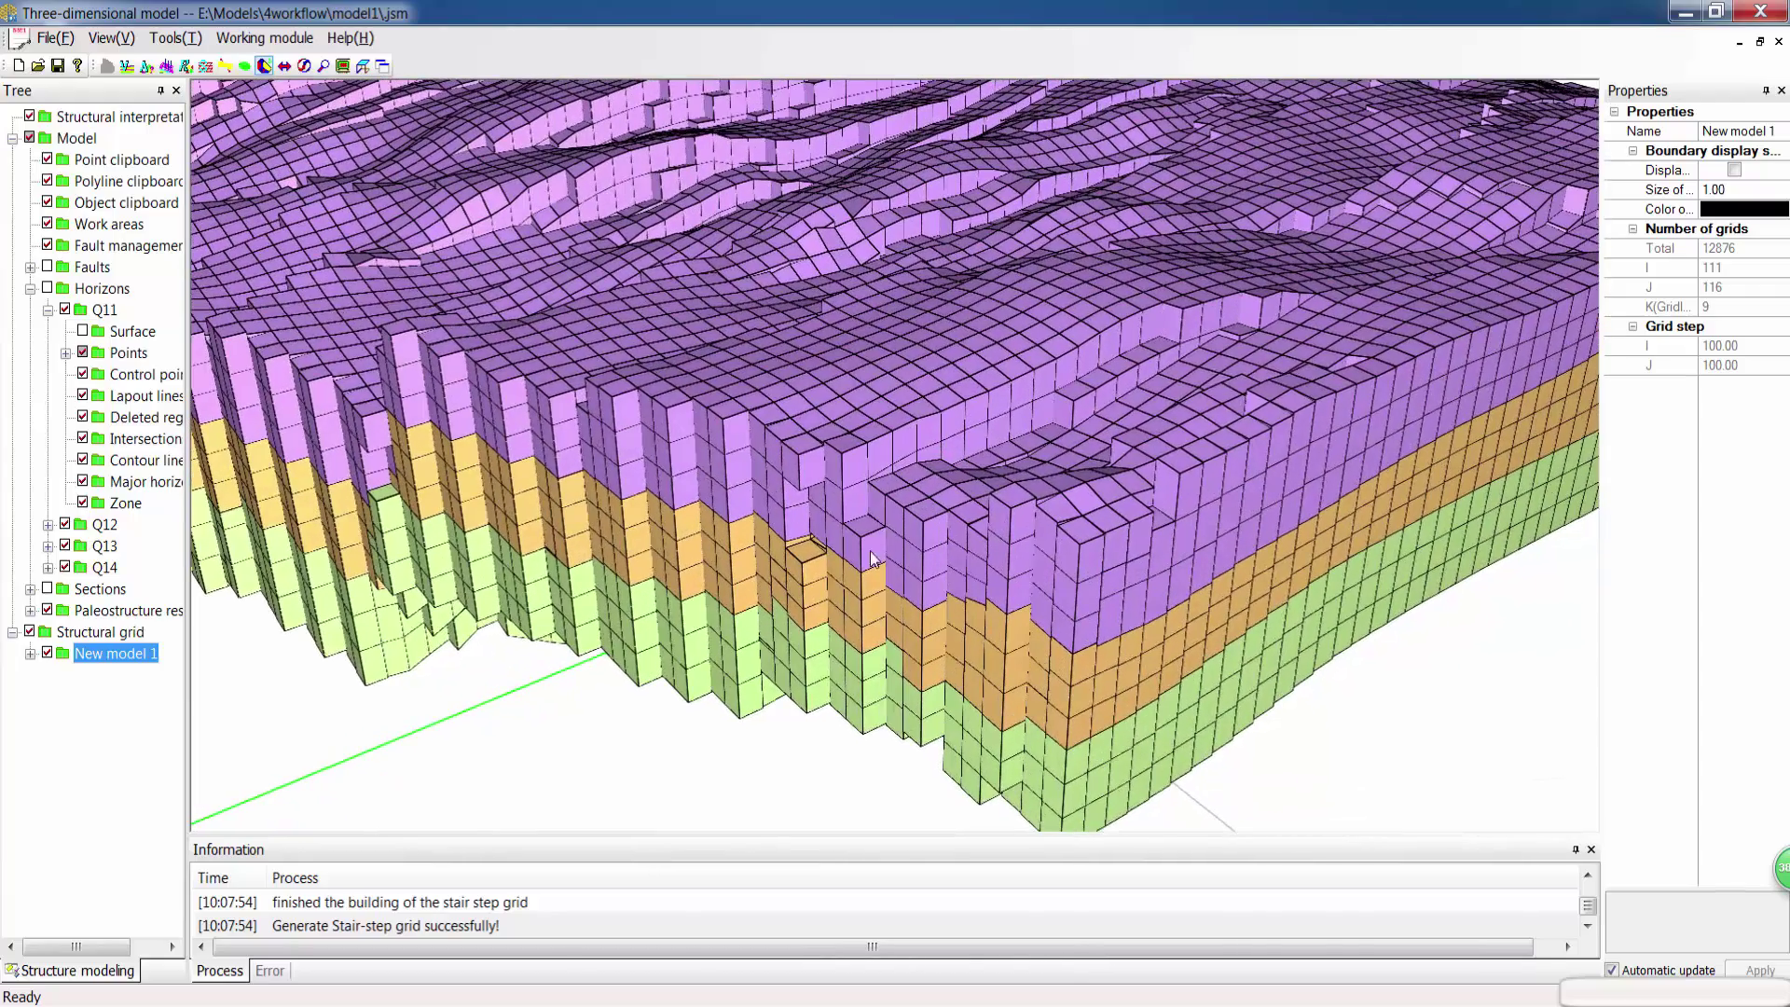
{"action": "left_click", "coordinate": [31, 653]}
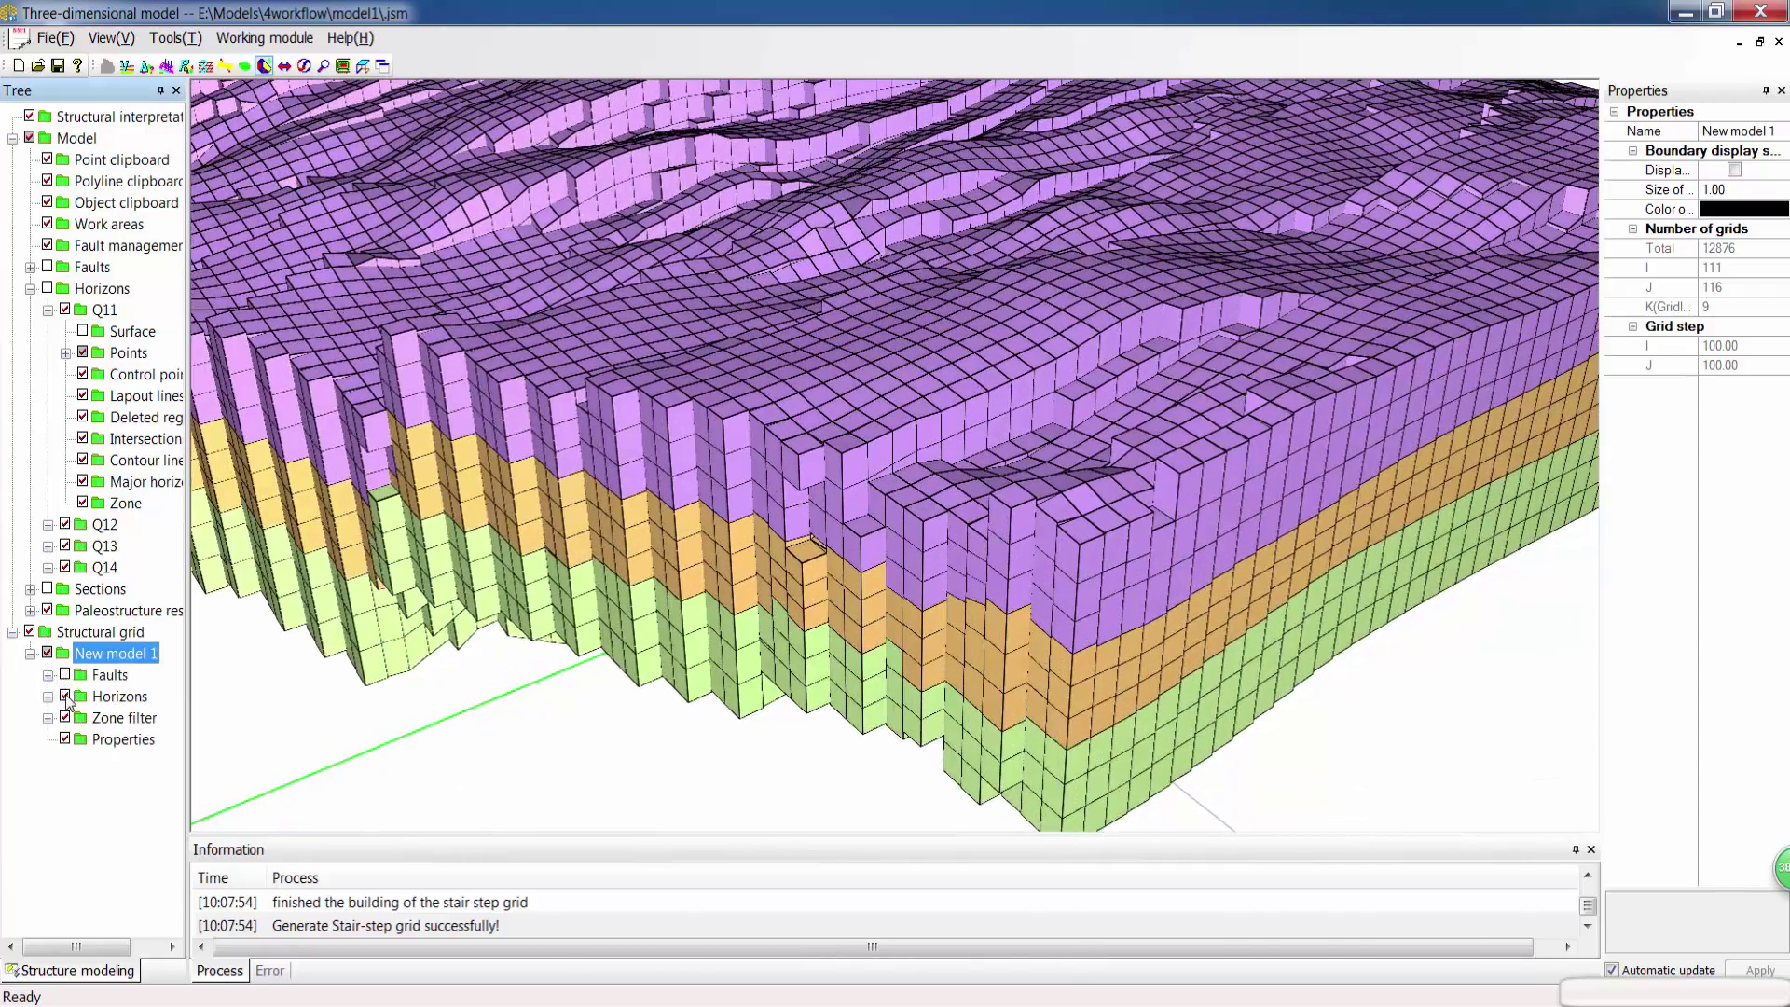
{"action": "left_click", "coordinate": [66, 695]}
Step: Filter zones Q11-Q12 and Q12-Q13 out of the structural grid, leaving only Q13-Q14 displayed
{"action": "left_click", "coordinate": [48, 718]}
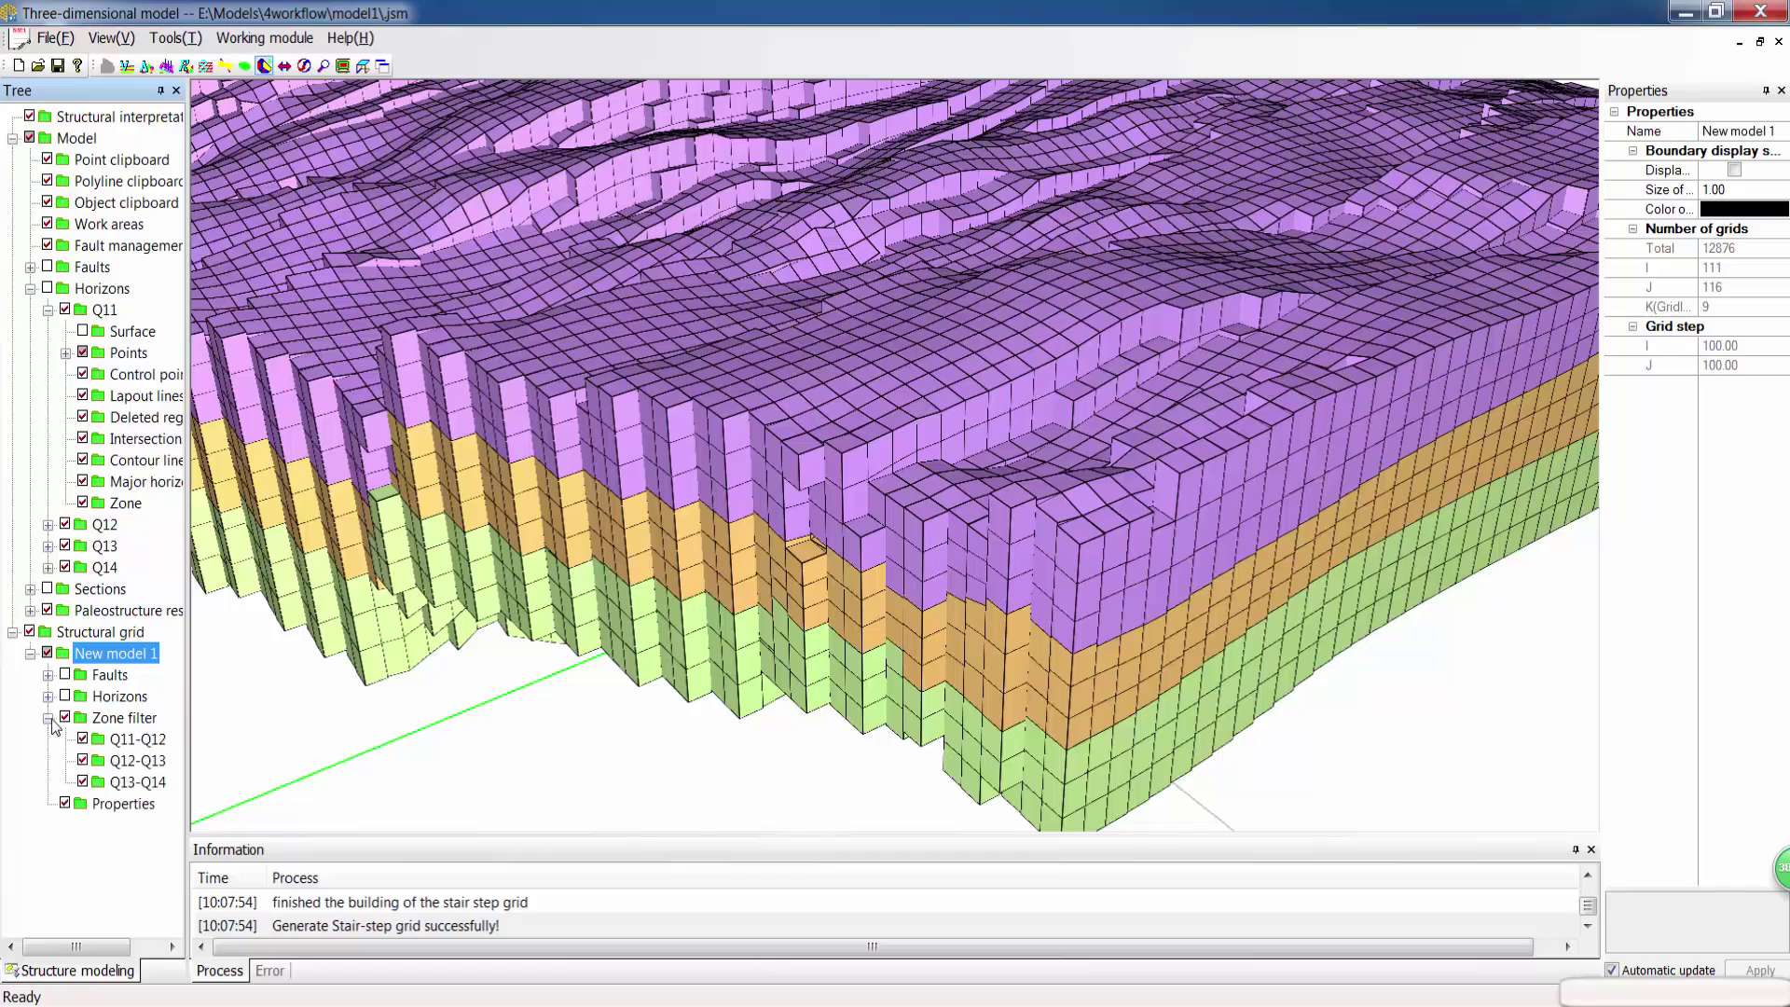
{"action": "left_click", "coordinate": [82, 739]}
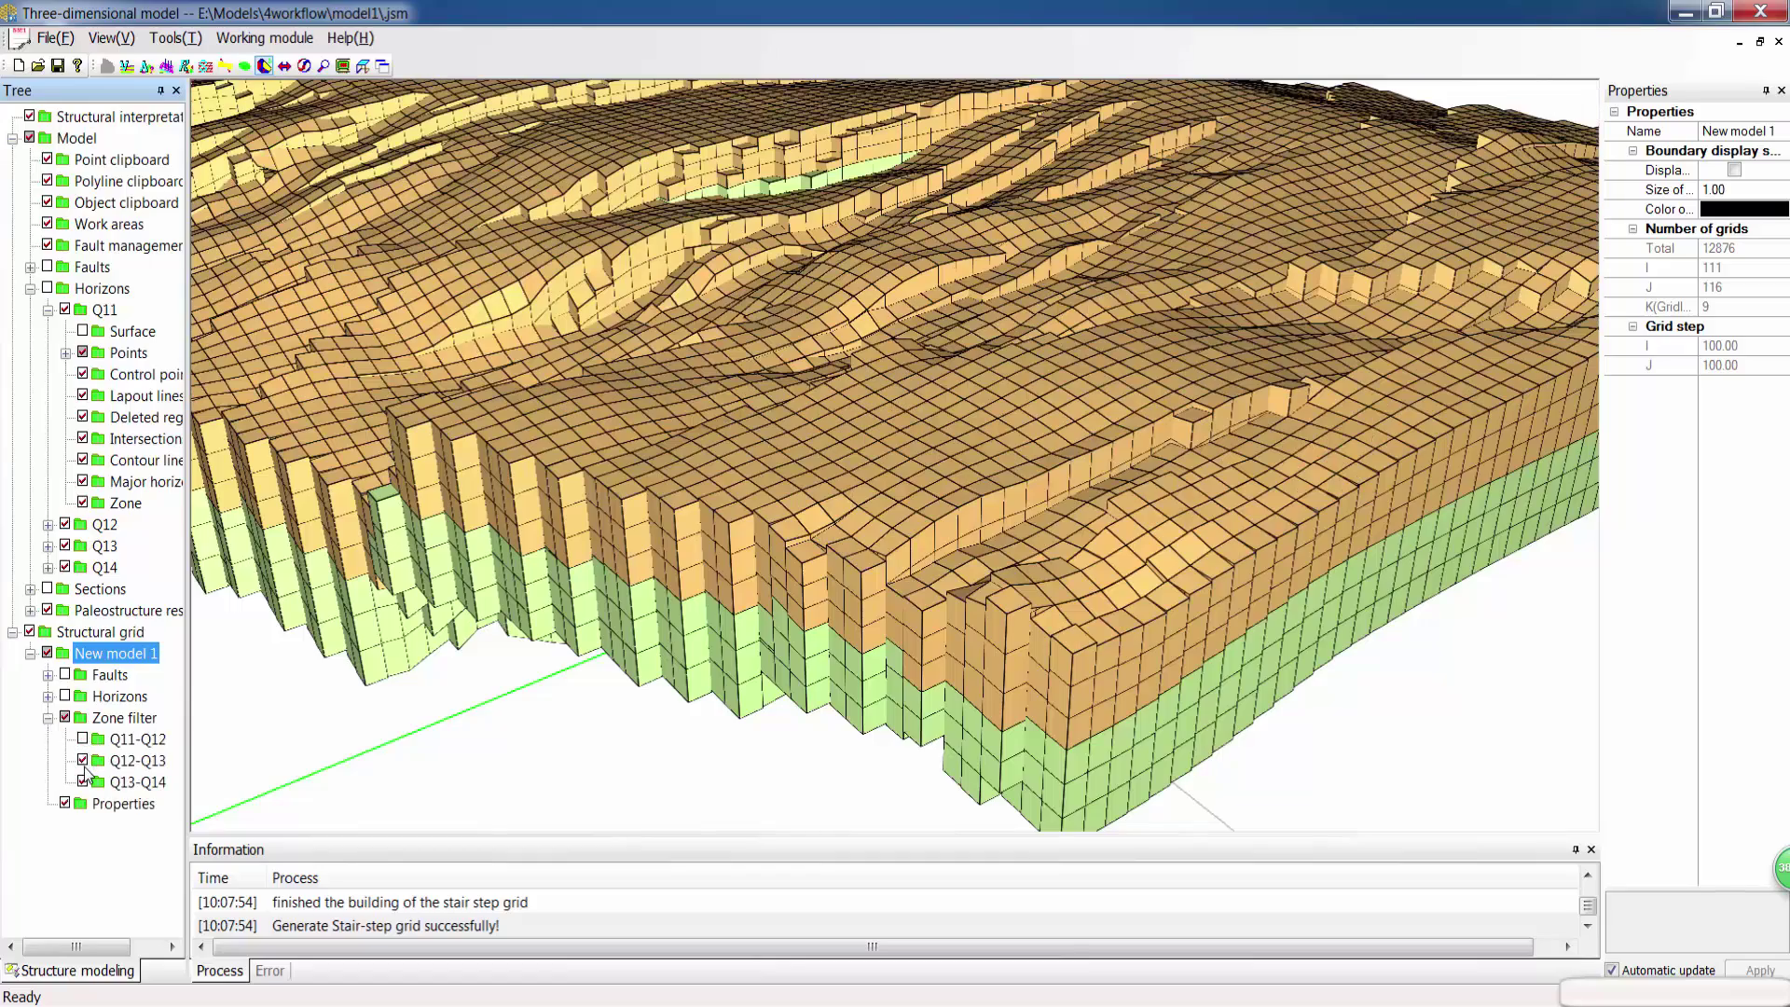
{"action": "left_click", "coordinate": [82, 760]}
{"action": "left_click_drag", "start_coordinate": [841, 553], "coordinate": [956, 544]}
{"action": "left_click_drag", "start_coordinate": [781, 549], "coordinate": [923, 515]}
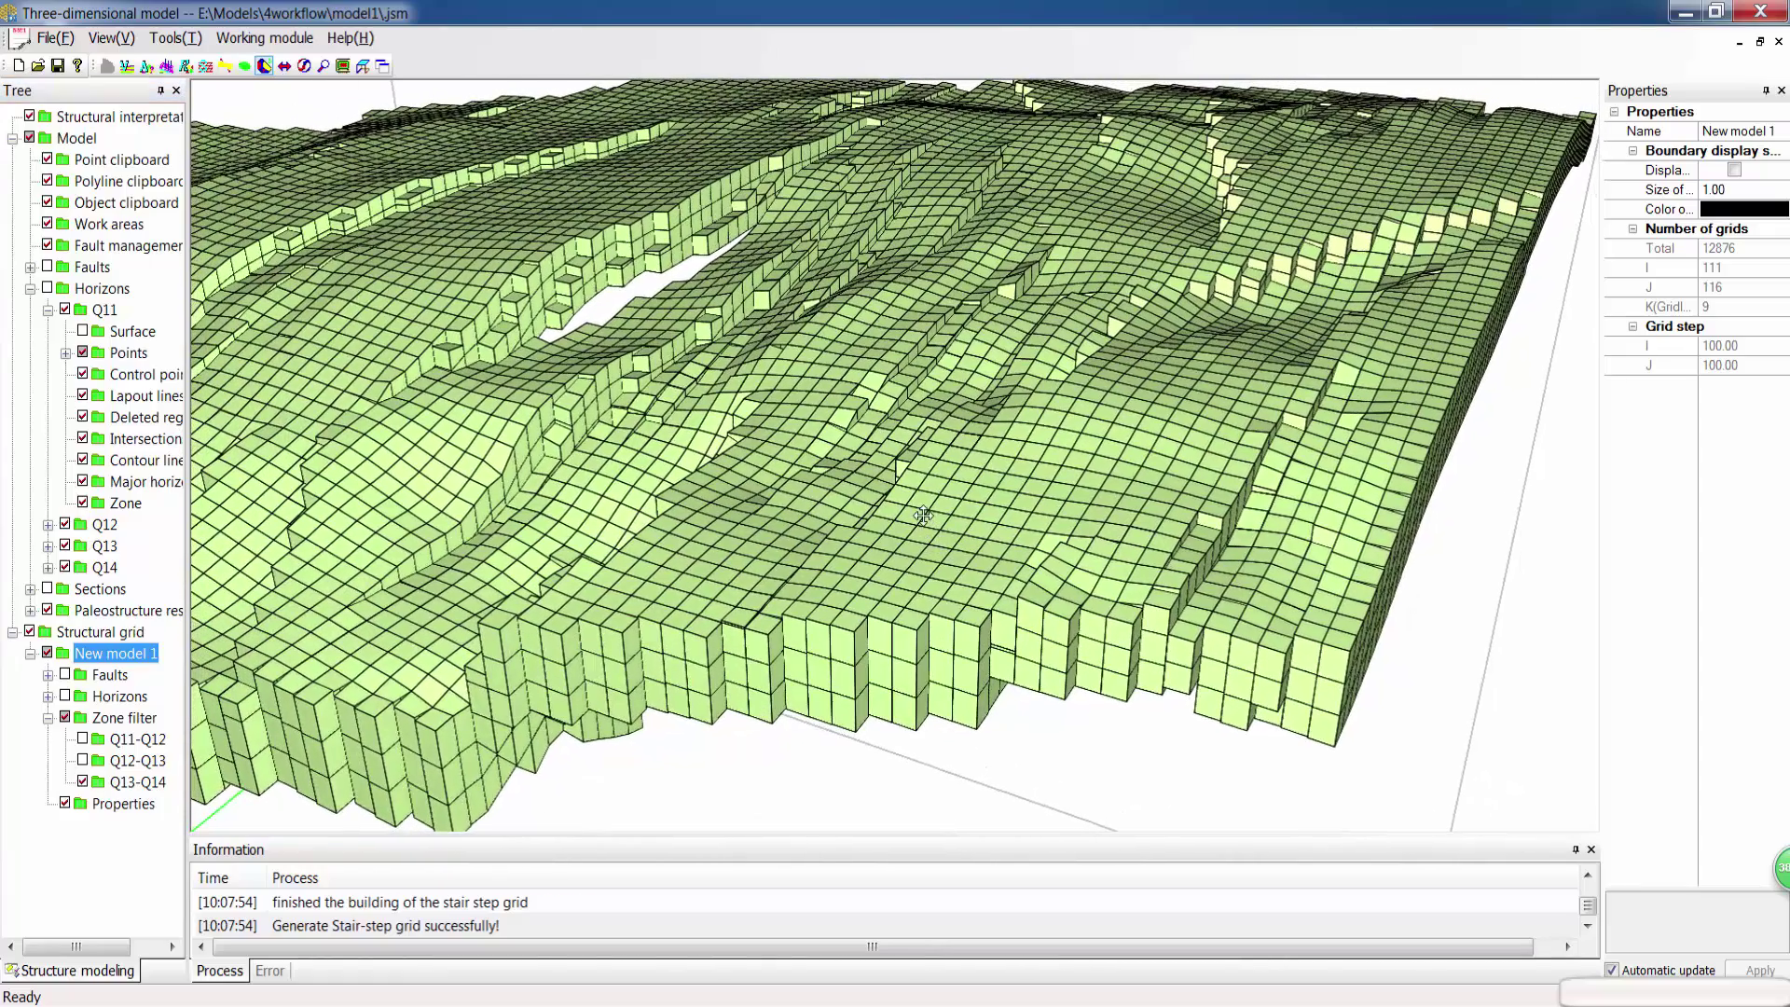
Step: Close model1.jsm and switch to the window with the stress model _depth.jsm
{"action": "left_click", "coordinate": [1760, 11]}
{"action": "left_click", "coordinate": [913, 569]}
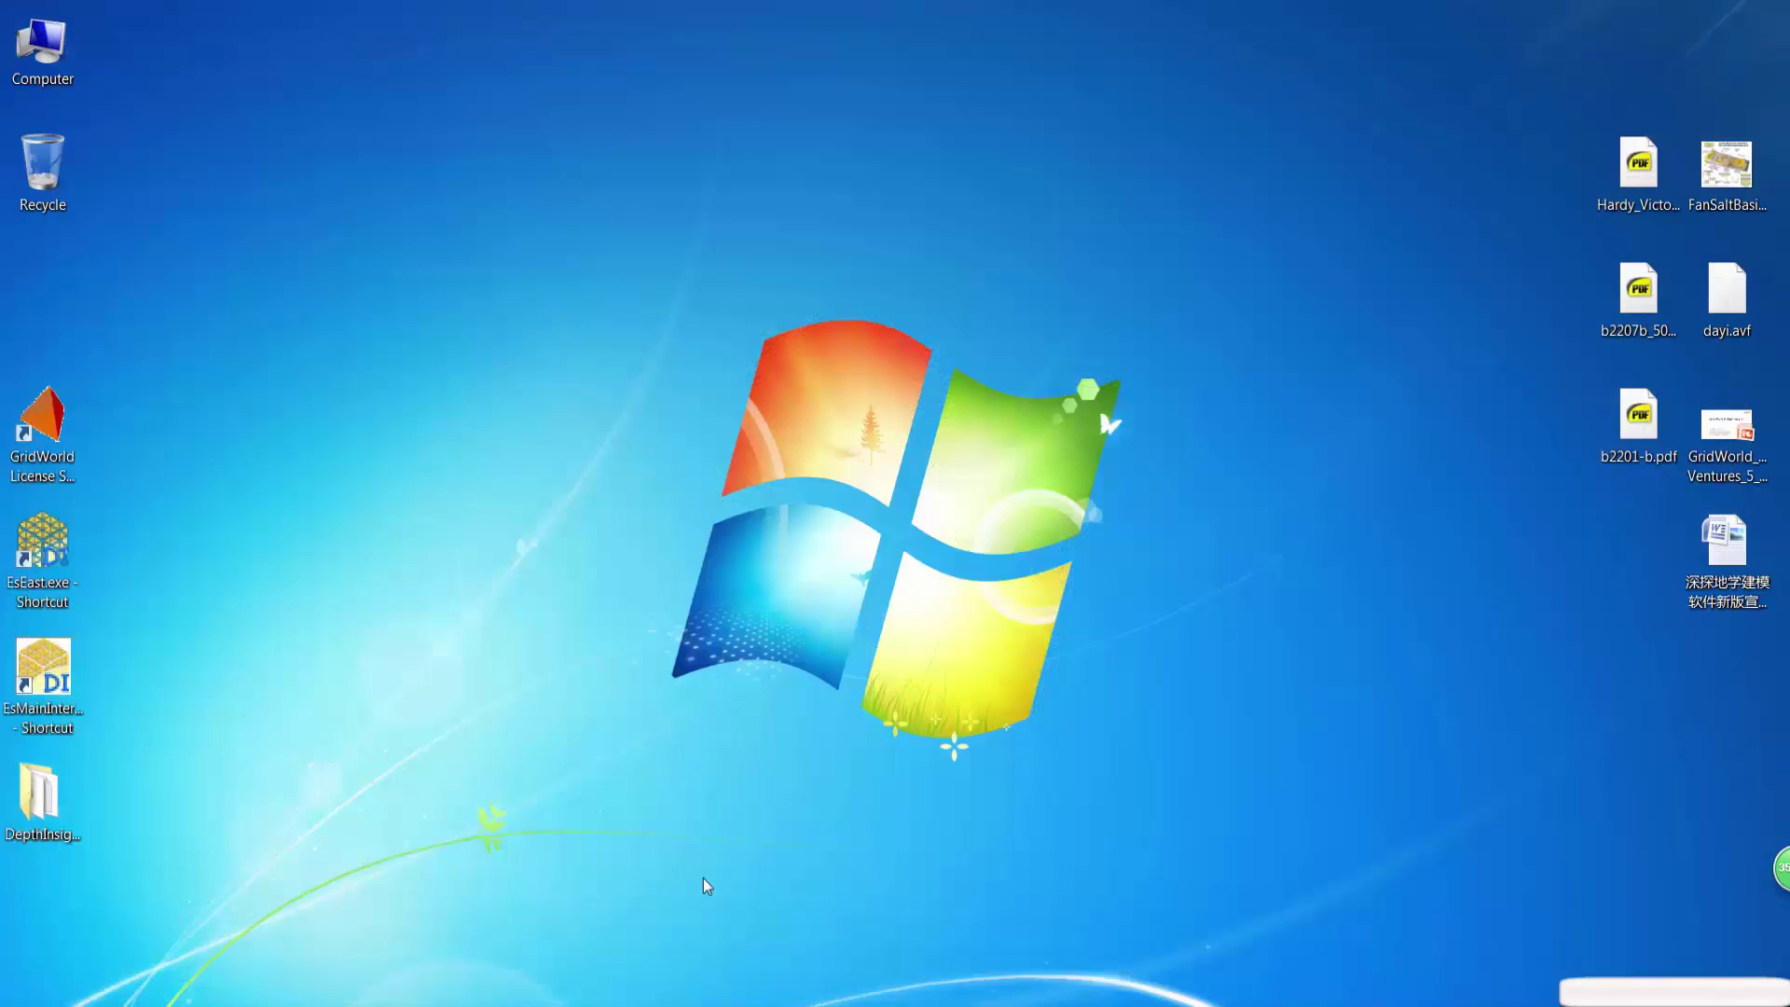
{"action": "left_click", "coordinate": [482, 839]}
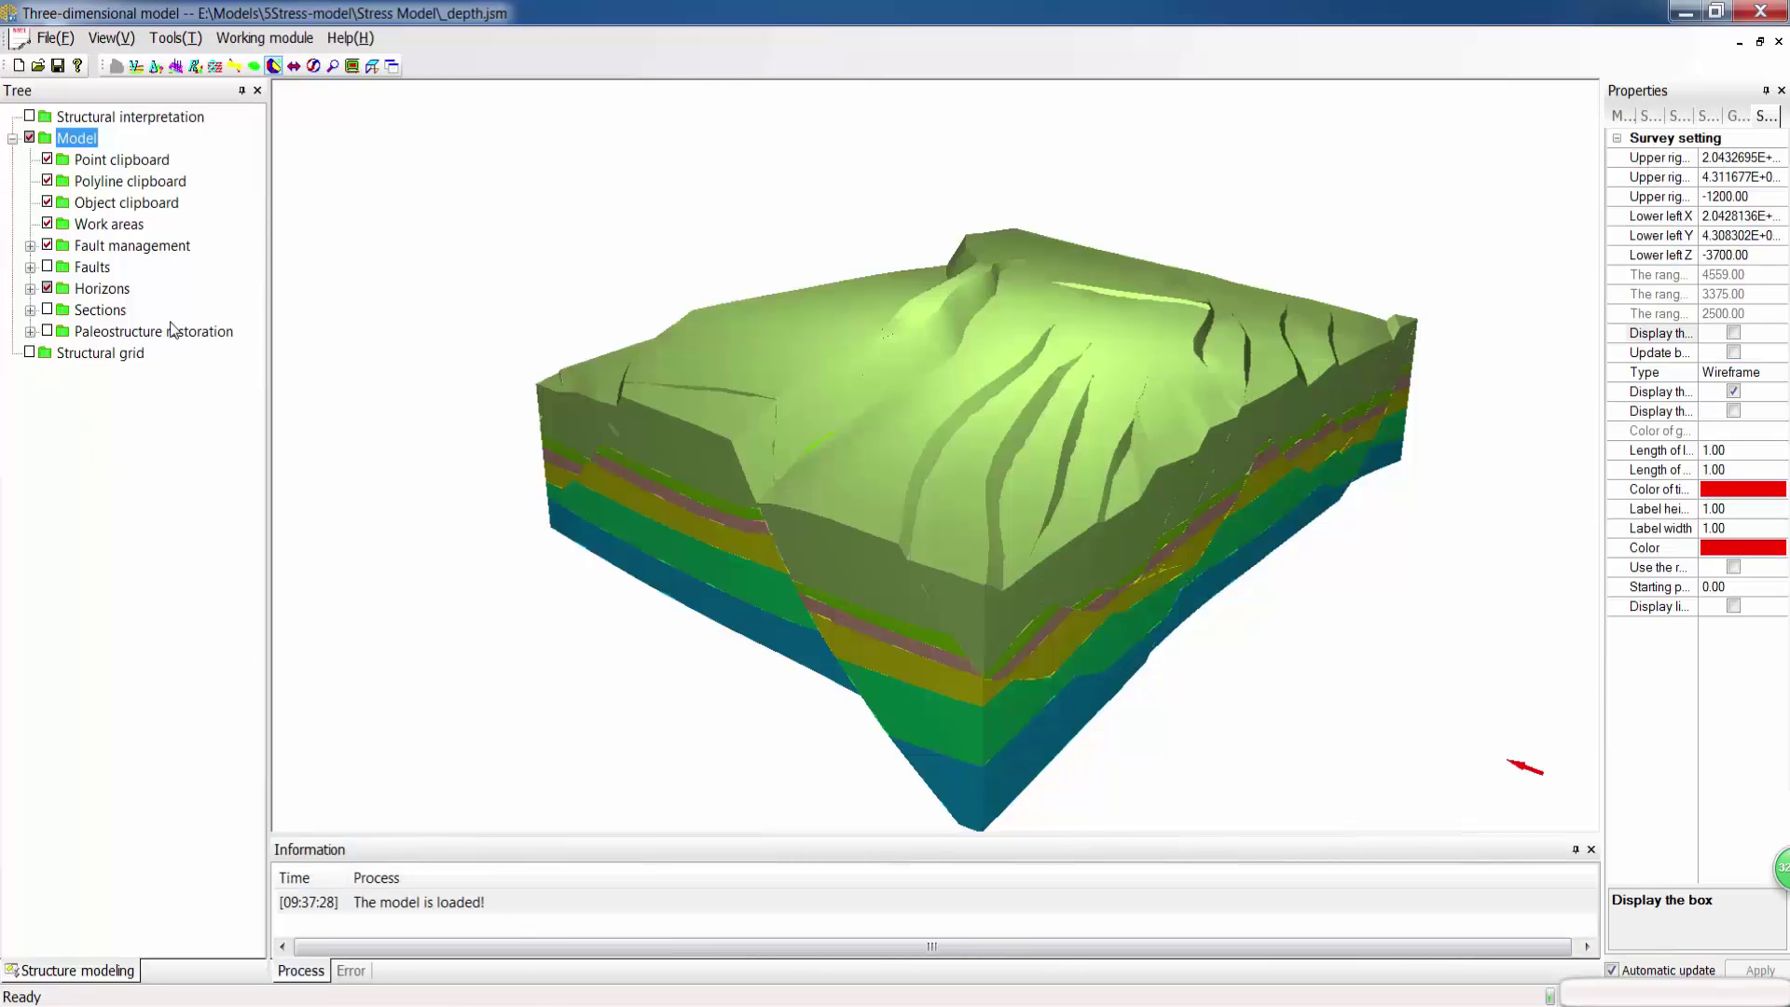
Step: Examine the stress model's layered horizons and fault offsets from several sides
{"action": "left_click_drag", "start_coordinate": [652, 475], "coordinate": [755, 508]}
{"action": "middle_click_drag", "start_coordinate": [753, 504], "coordinate": [743, 432]}
{"action": "right_click_drag", "start_coordinate": [787, 436], "coordinate": [774, 551]}
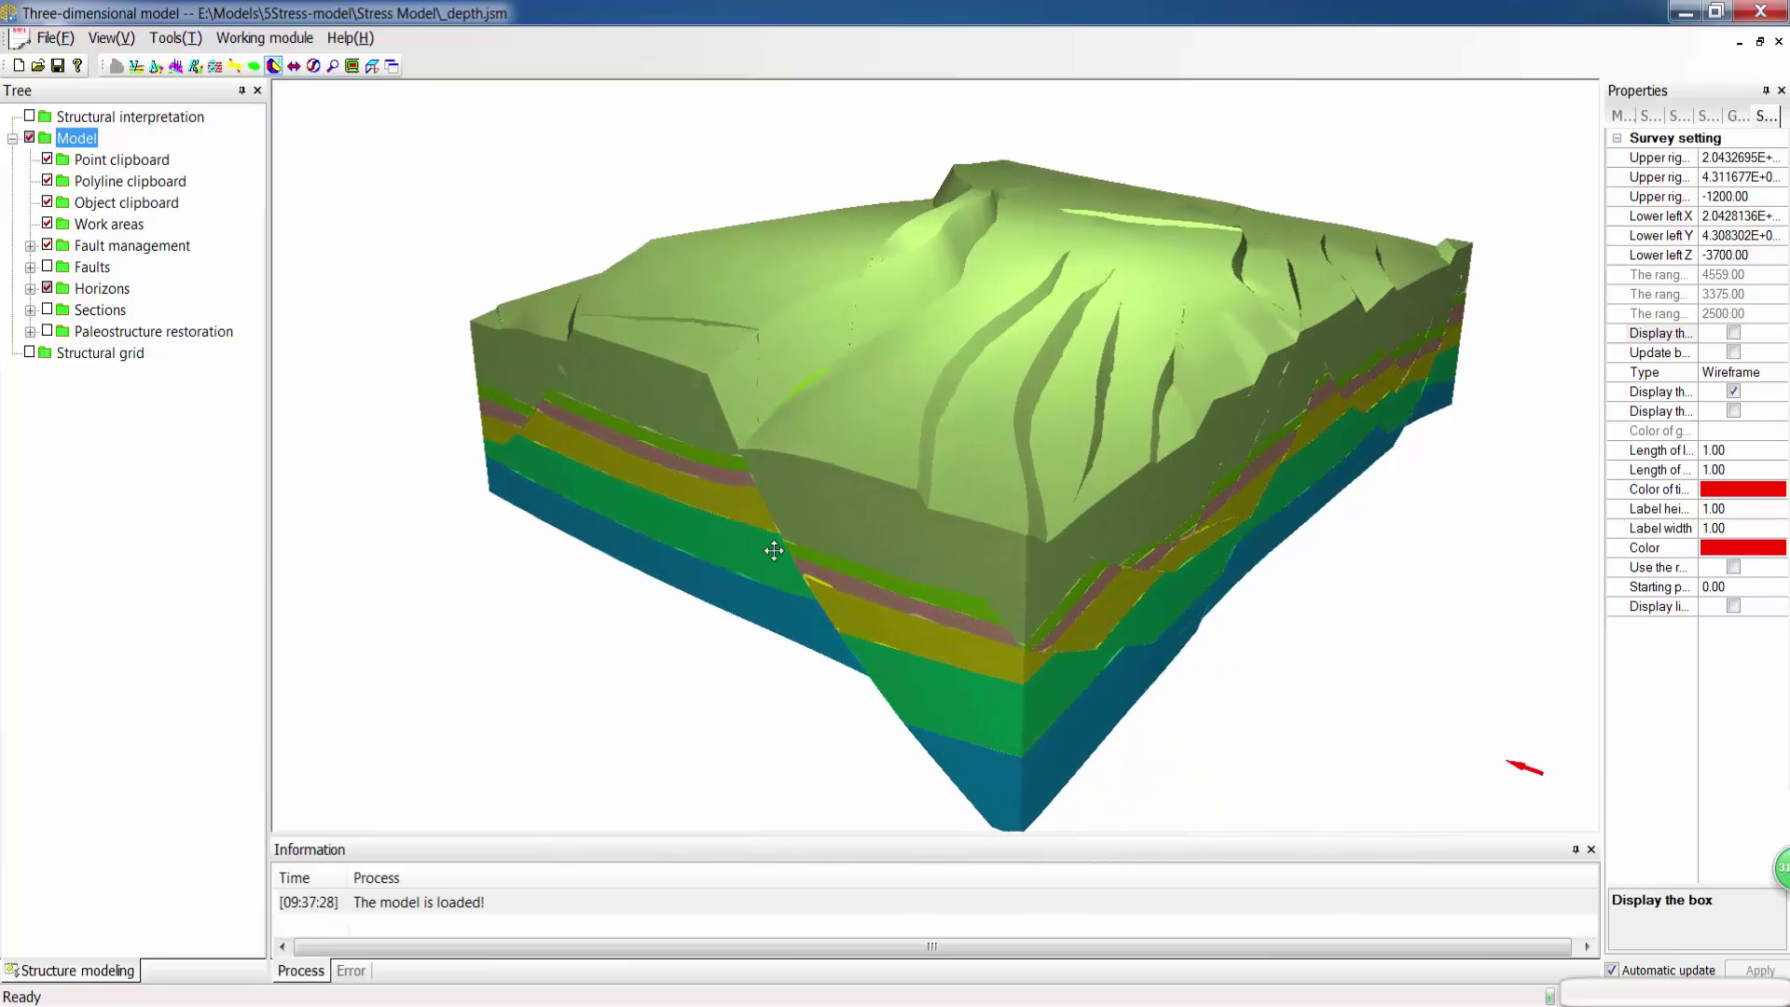
{"action": "mouse_move", "coordinate": [843, 481]}
{"action": "left_mouse_down"}
{"action": "mouse_move", "coordinate": [880, 484]}
{"action": "mouse_move", "coordinate": [812, 486]}
{"action": "left_mouse_up"}
{"action": "left_click_drag", "start_coordinate": [1058, 492], "coordinate": [1011, 519]}
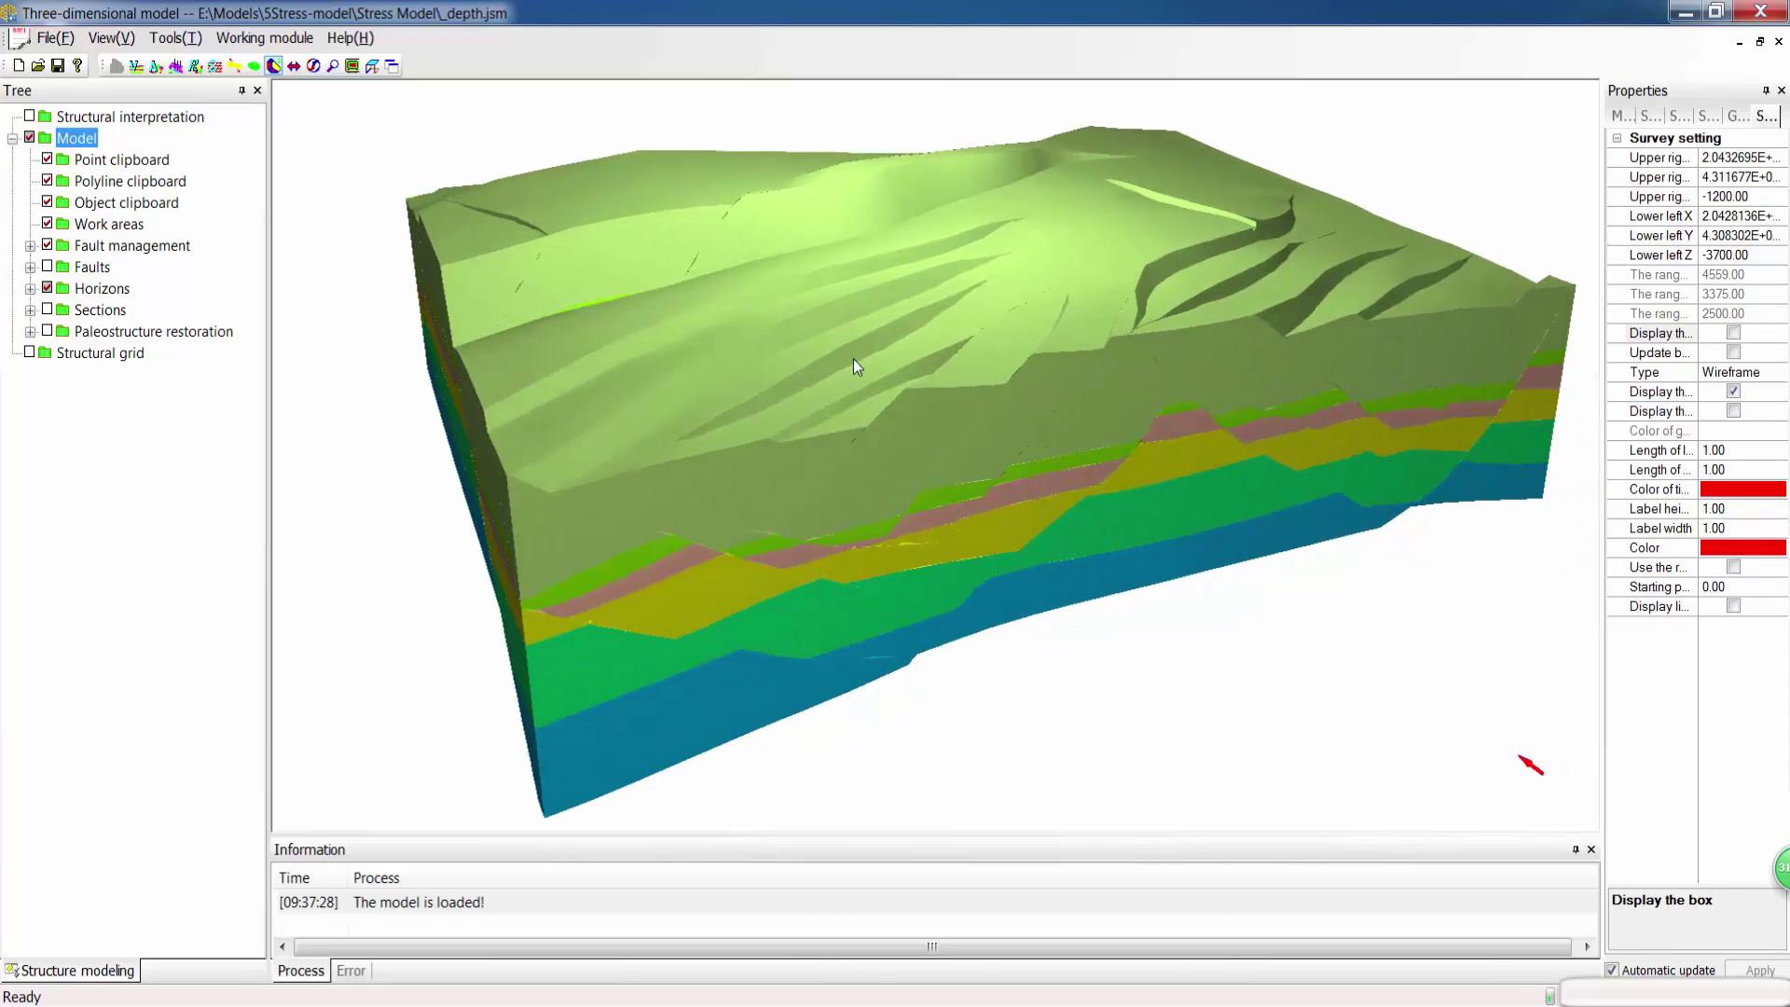
{"action": "left_click_drag", "start_coordinate": [853, 361], "coordinate": [983, 371]}
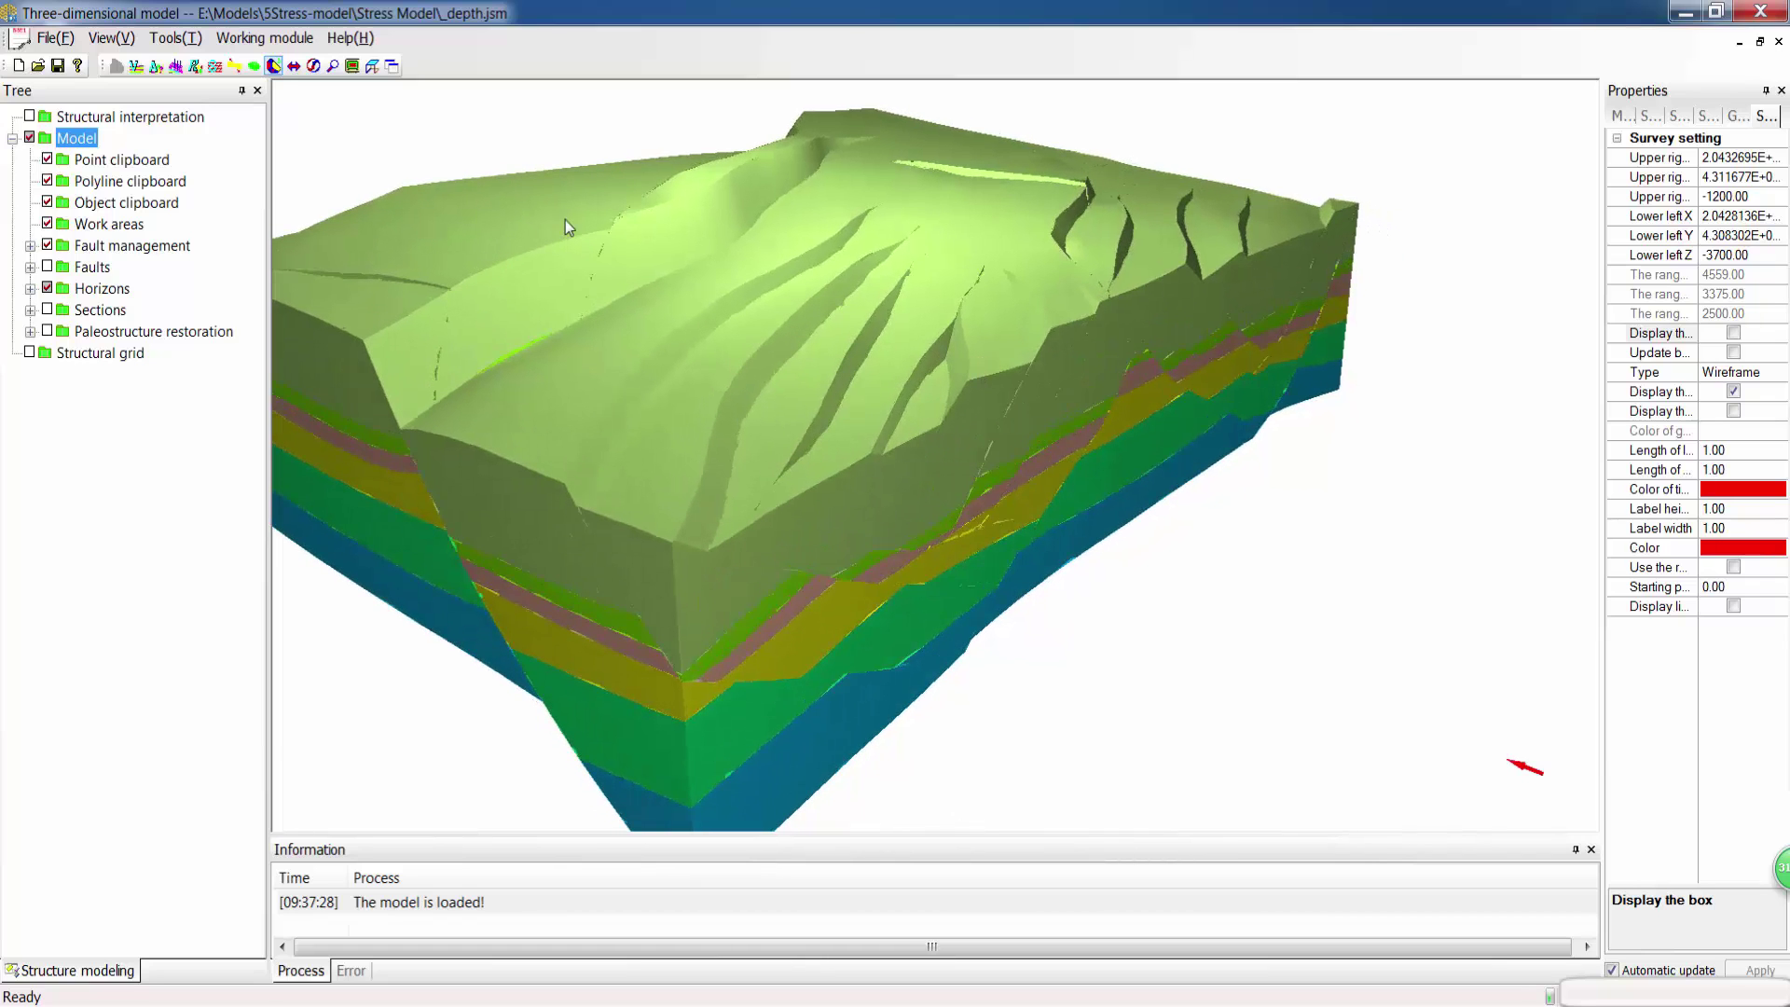
{"action": "left_click_drag", "start_coordinate": [718, 262], "coordinate": [858, 280]}
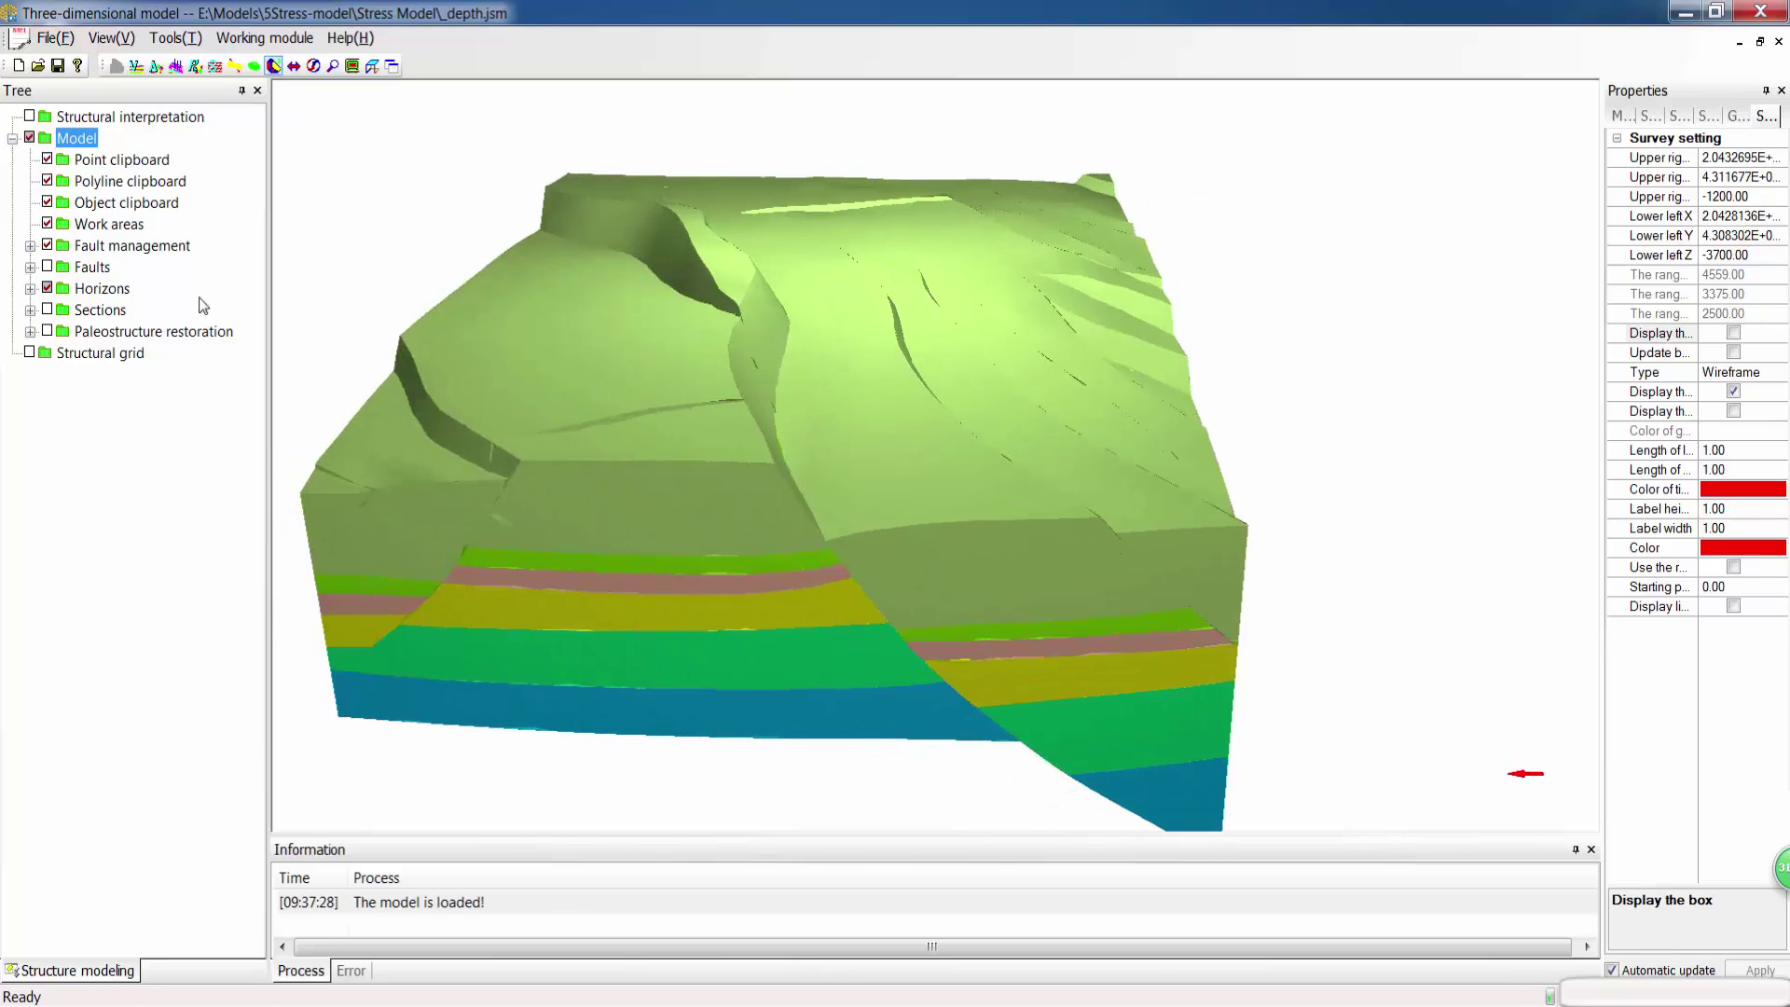
Step: Hide the horizons, switch to the geomechanical module and display Geomechanical model 1
{"action": "left_click", "coordinate": [47, 288]}
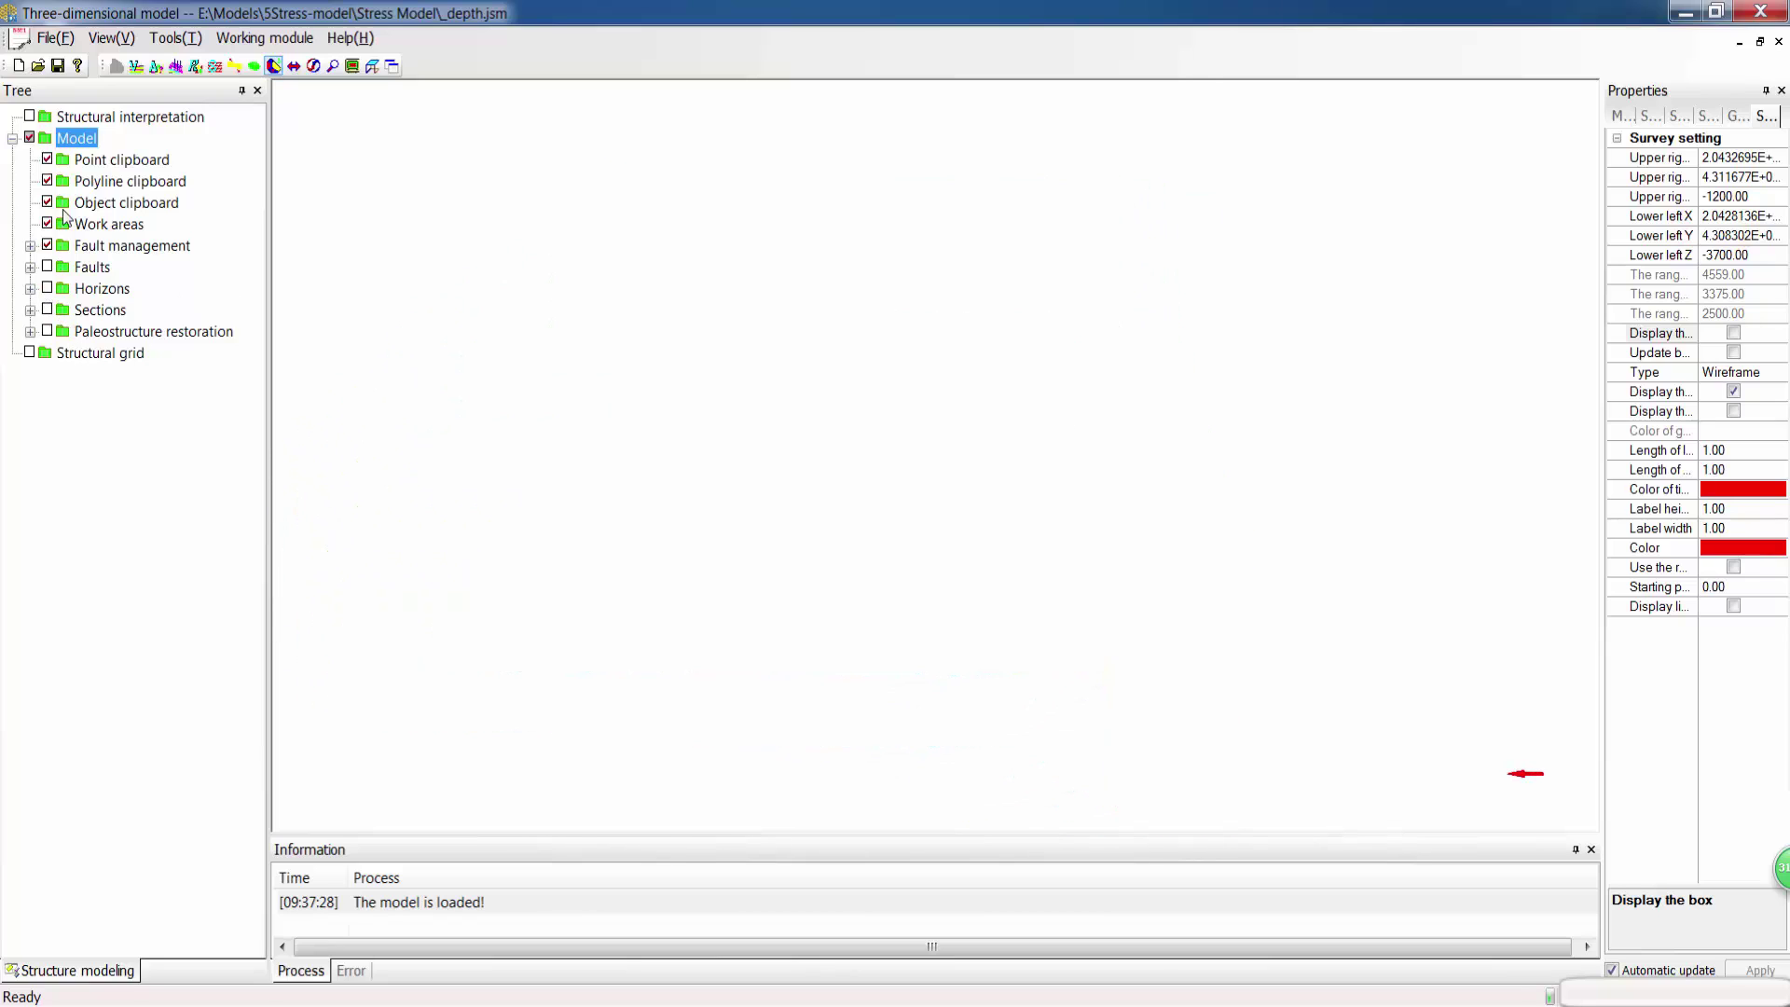
{"action": "left_click", "coordinate": [250, 67]}
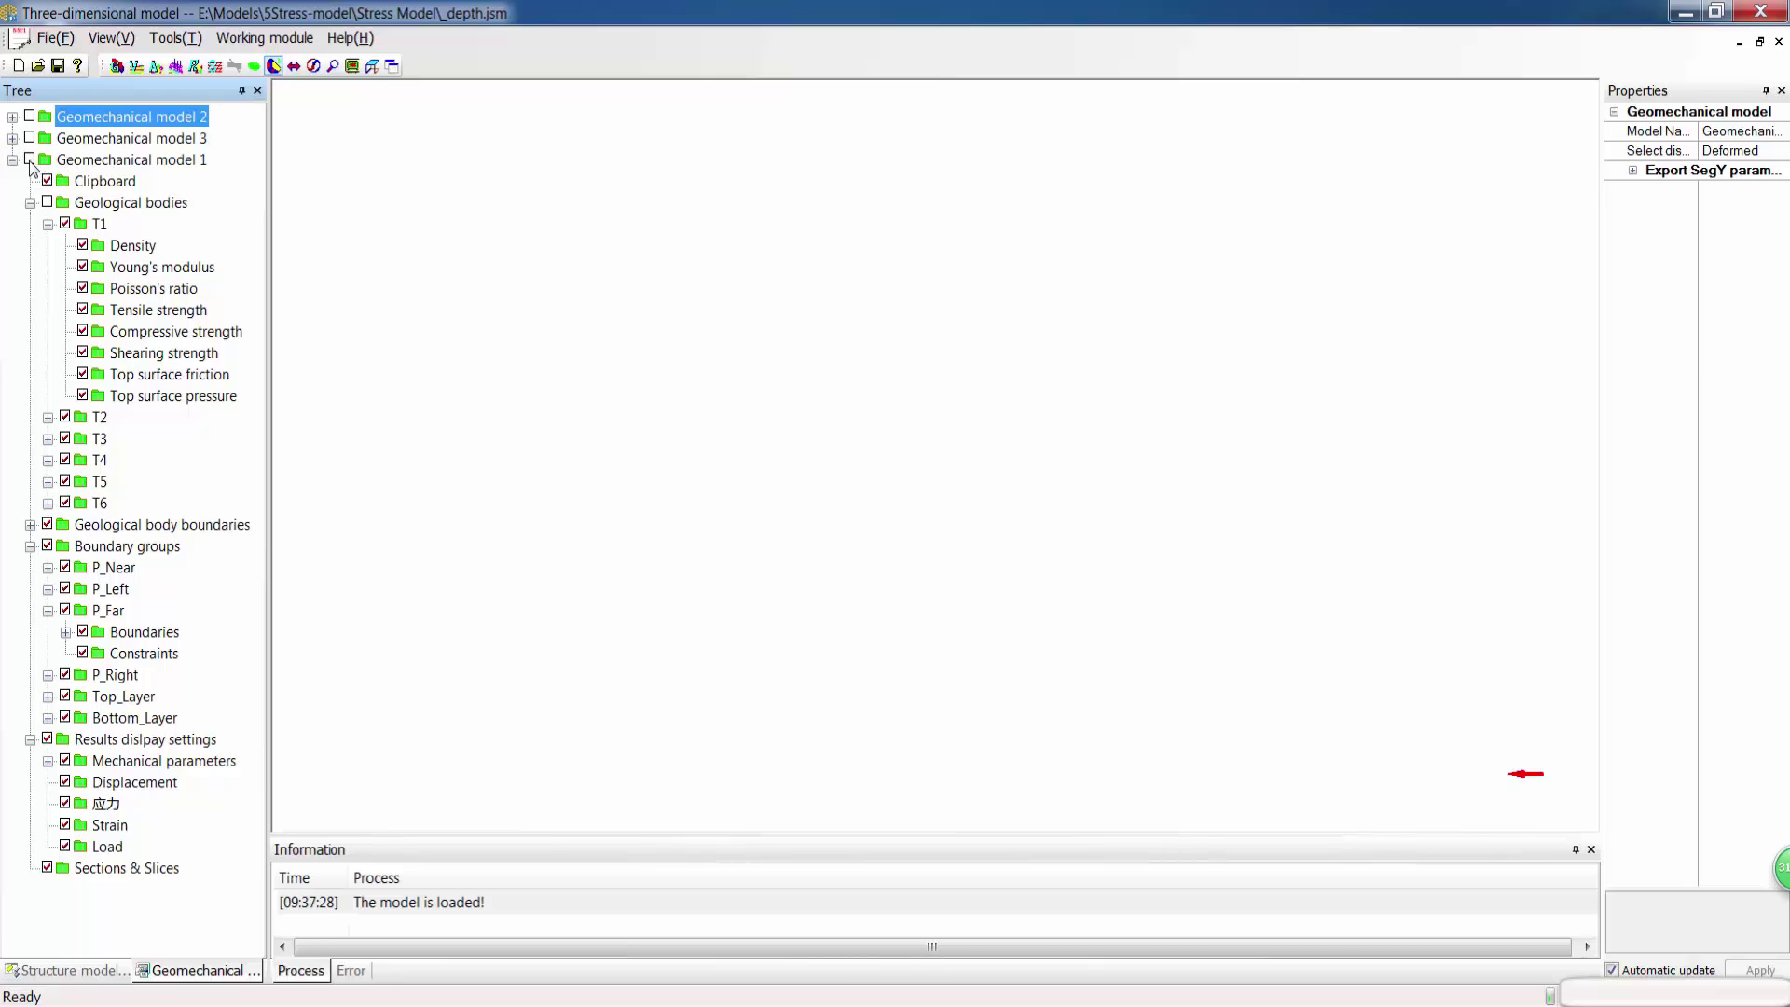
{"action": "left_click", "coordinate": [29, 161]}
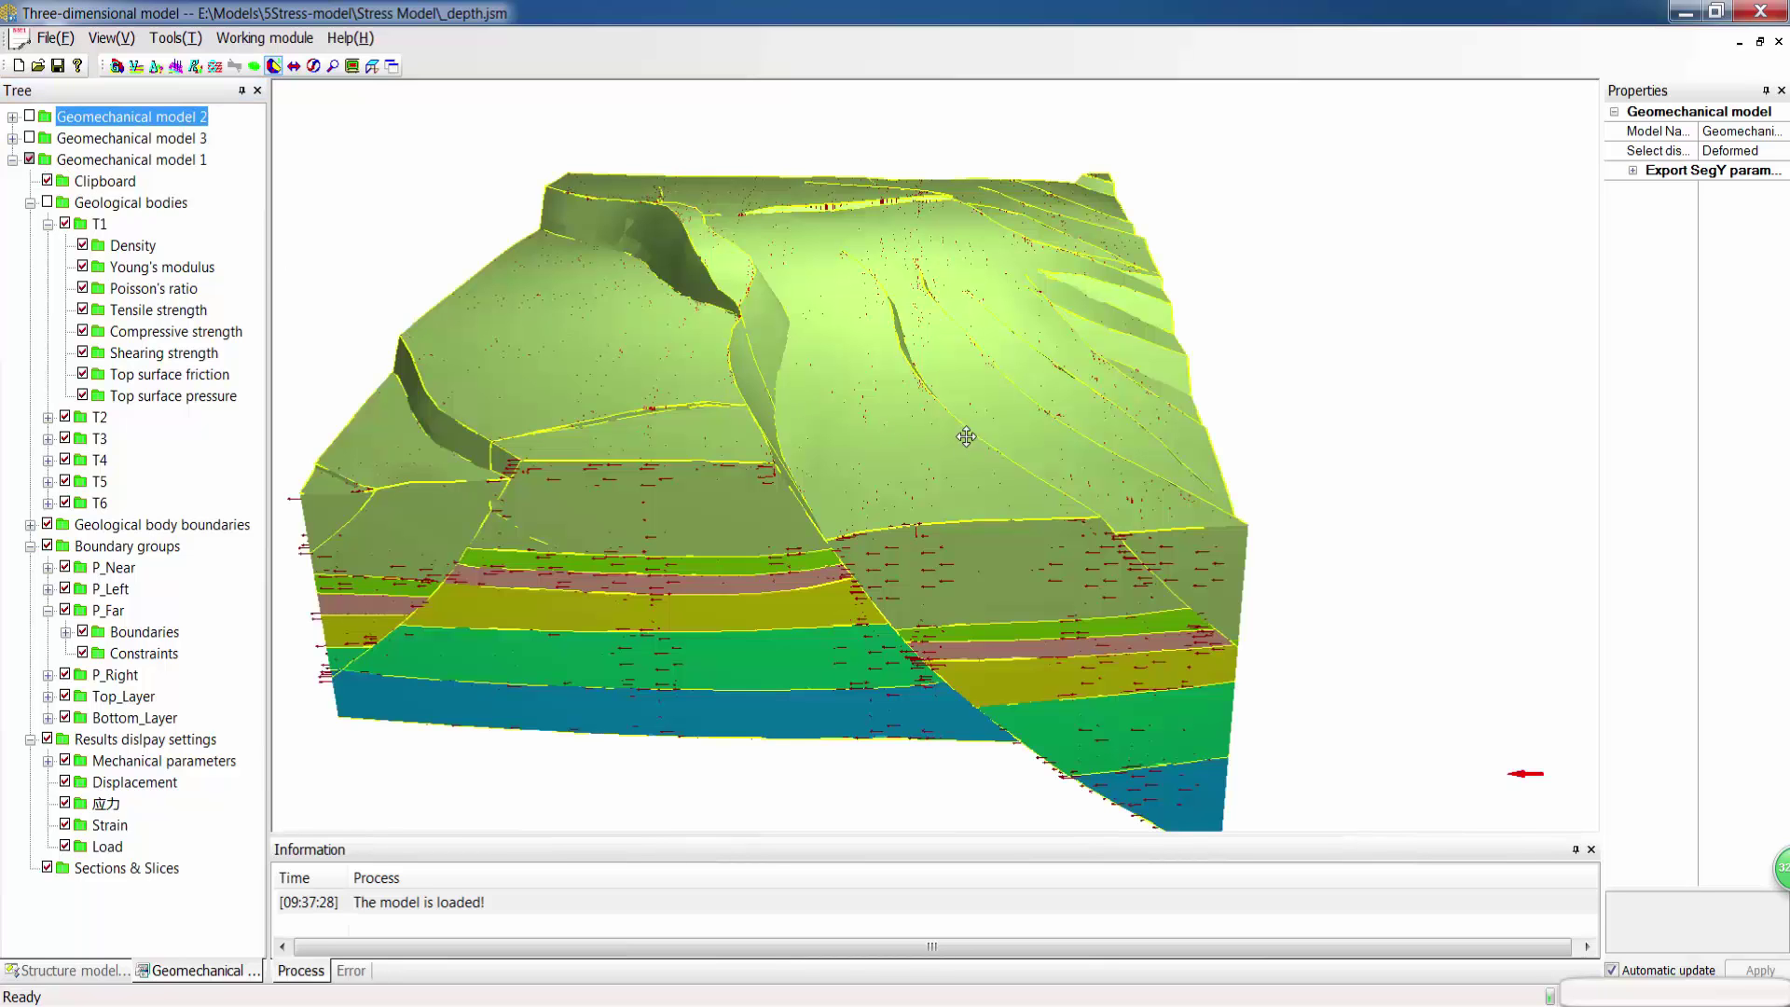
{"action": "mouse_move", "coordinate": [940, 428]}
{"action": "left_mouse_down"}
{"action": "mouse_move", "coordinate": [802, 428]}
{"action": "mouse_move", "coordinate": [772, 354]}
{"action": "left_mouse_up"}
{"action": "scroll", "coordinate": [774, 527], "scroll_direction": "up", "scroll_amount": 4}
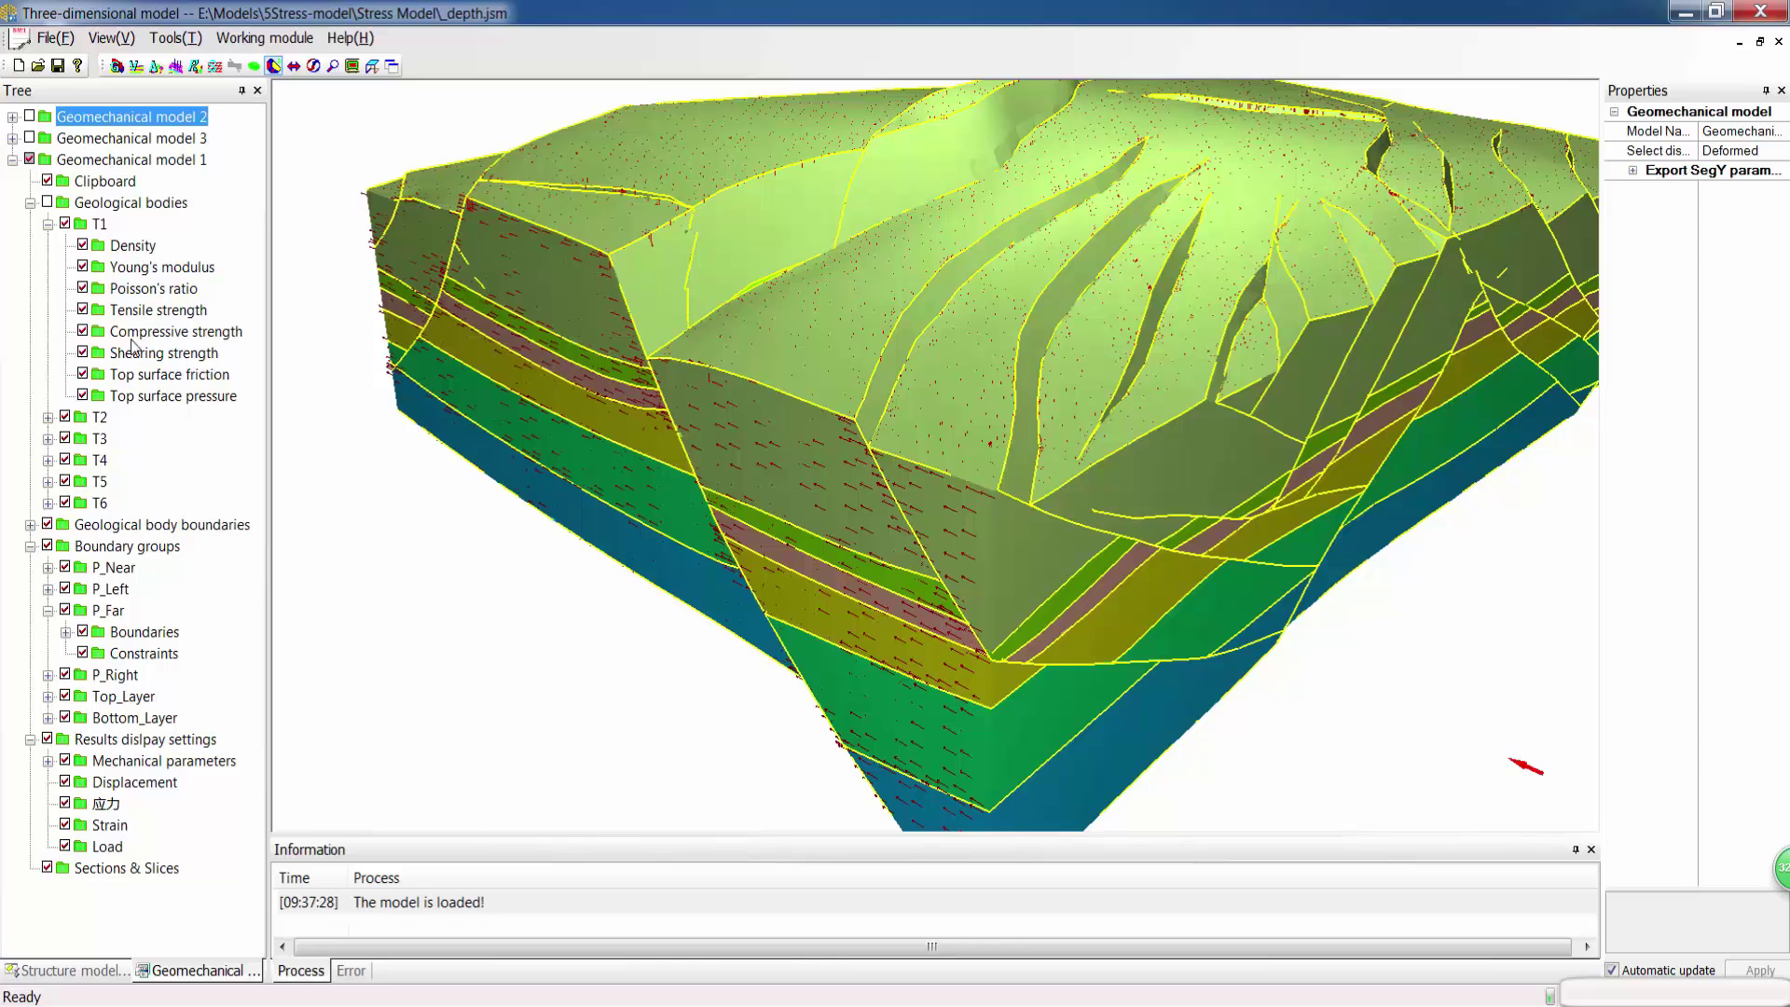
Step: Review the T1 body's density, Young's modulus, Poisson's ratio, tensile strength and compressive strength
{"action": "left_click", "coordinate": [149, 248]}
{"action": "left_click", "coordinate": [161, 270]}
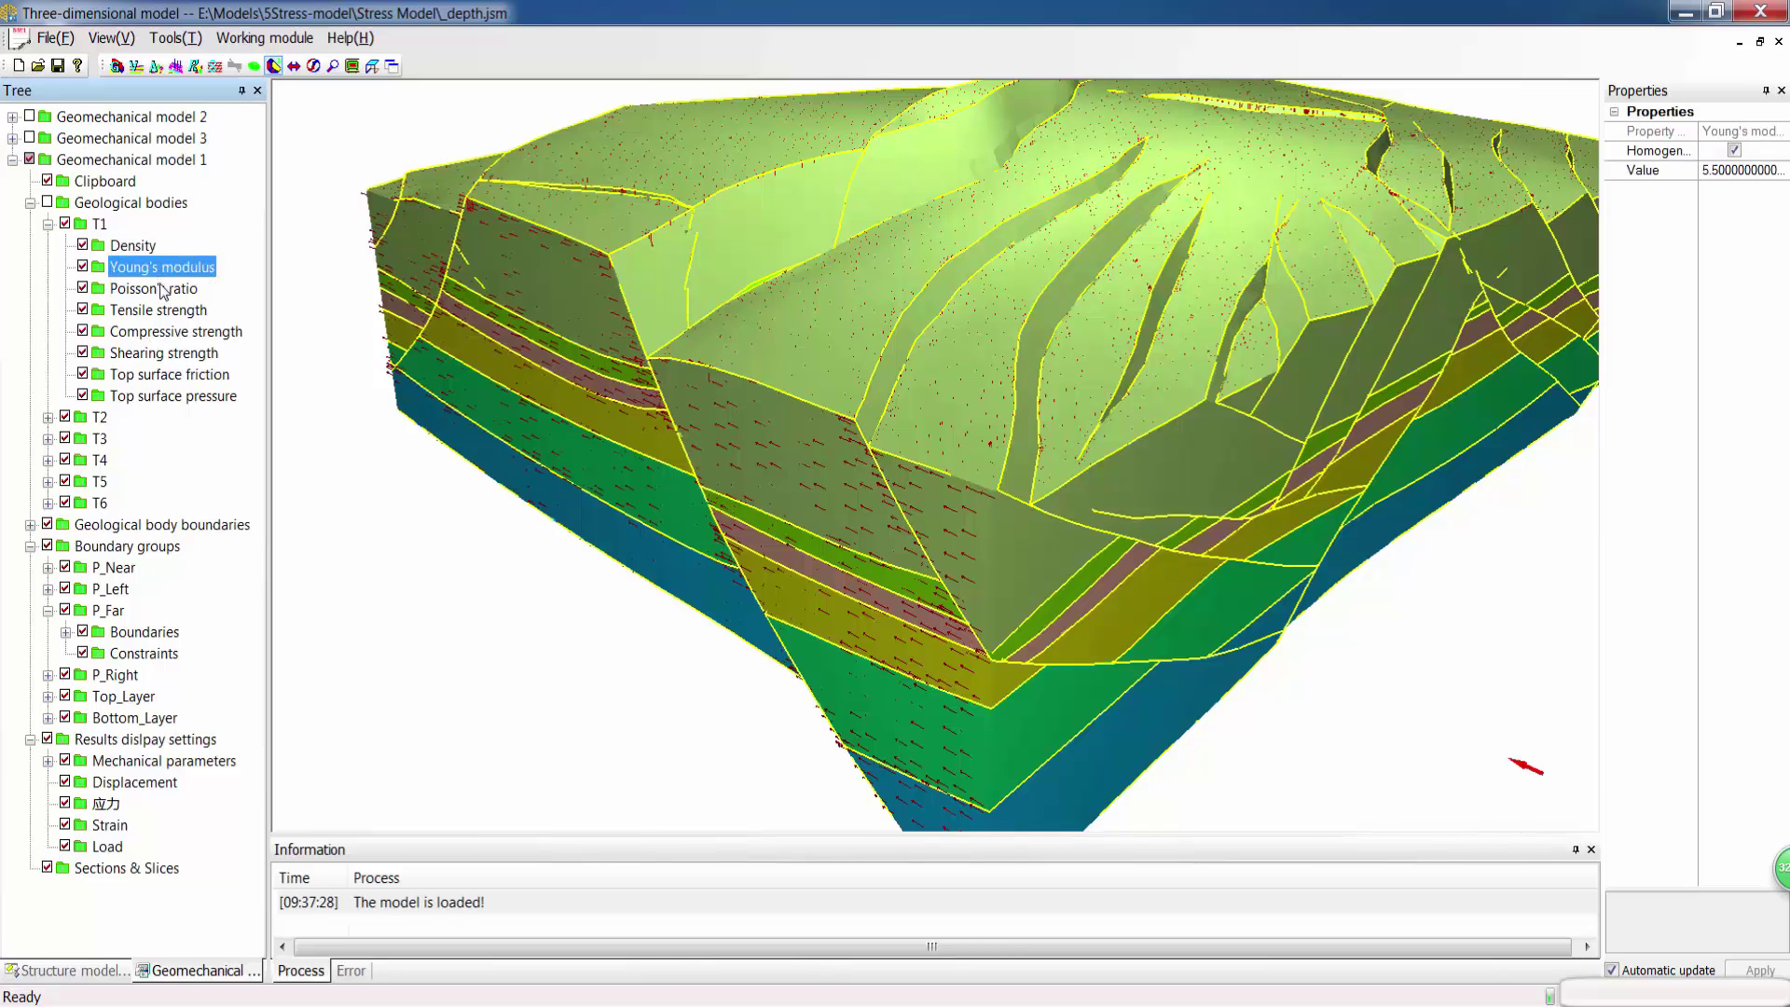
{"action": "left_click", "coordinate": [160, 290]}
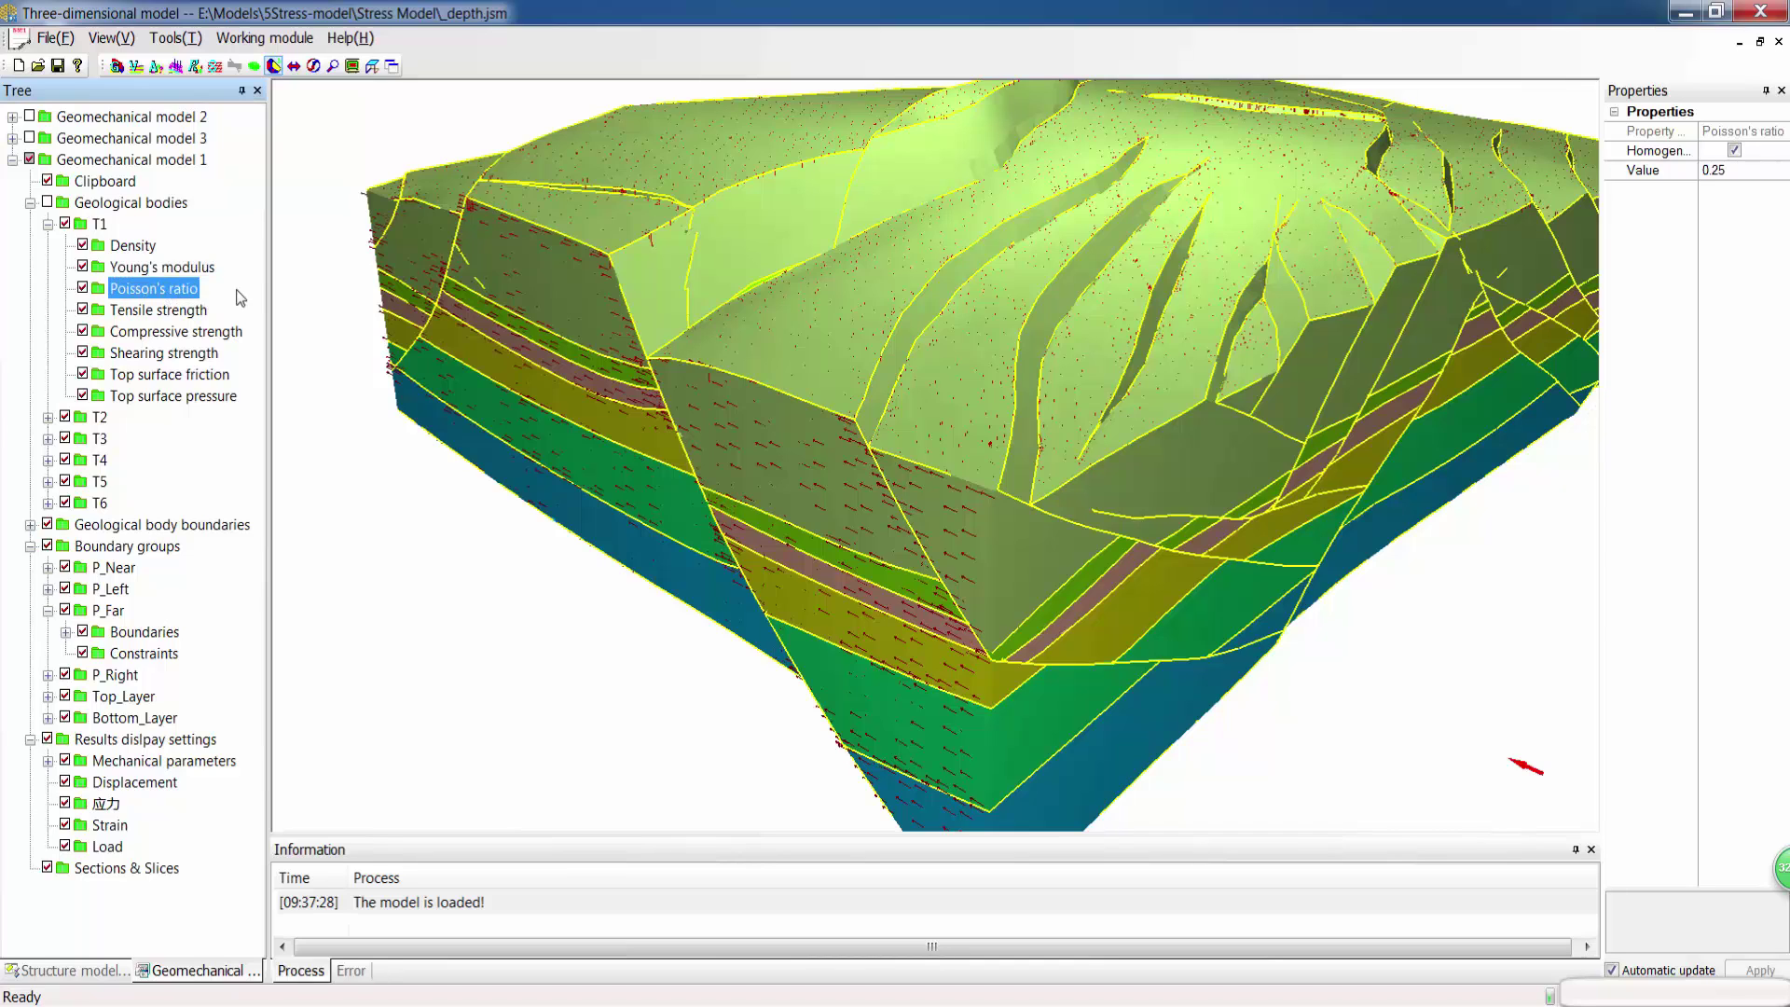
{"action": "left_click", "coordinate": [211, 313]}
{"action": "left_click", "coordinate": [211, 338]}
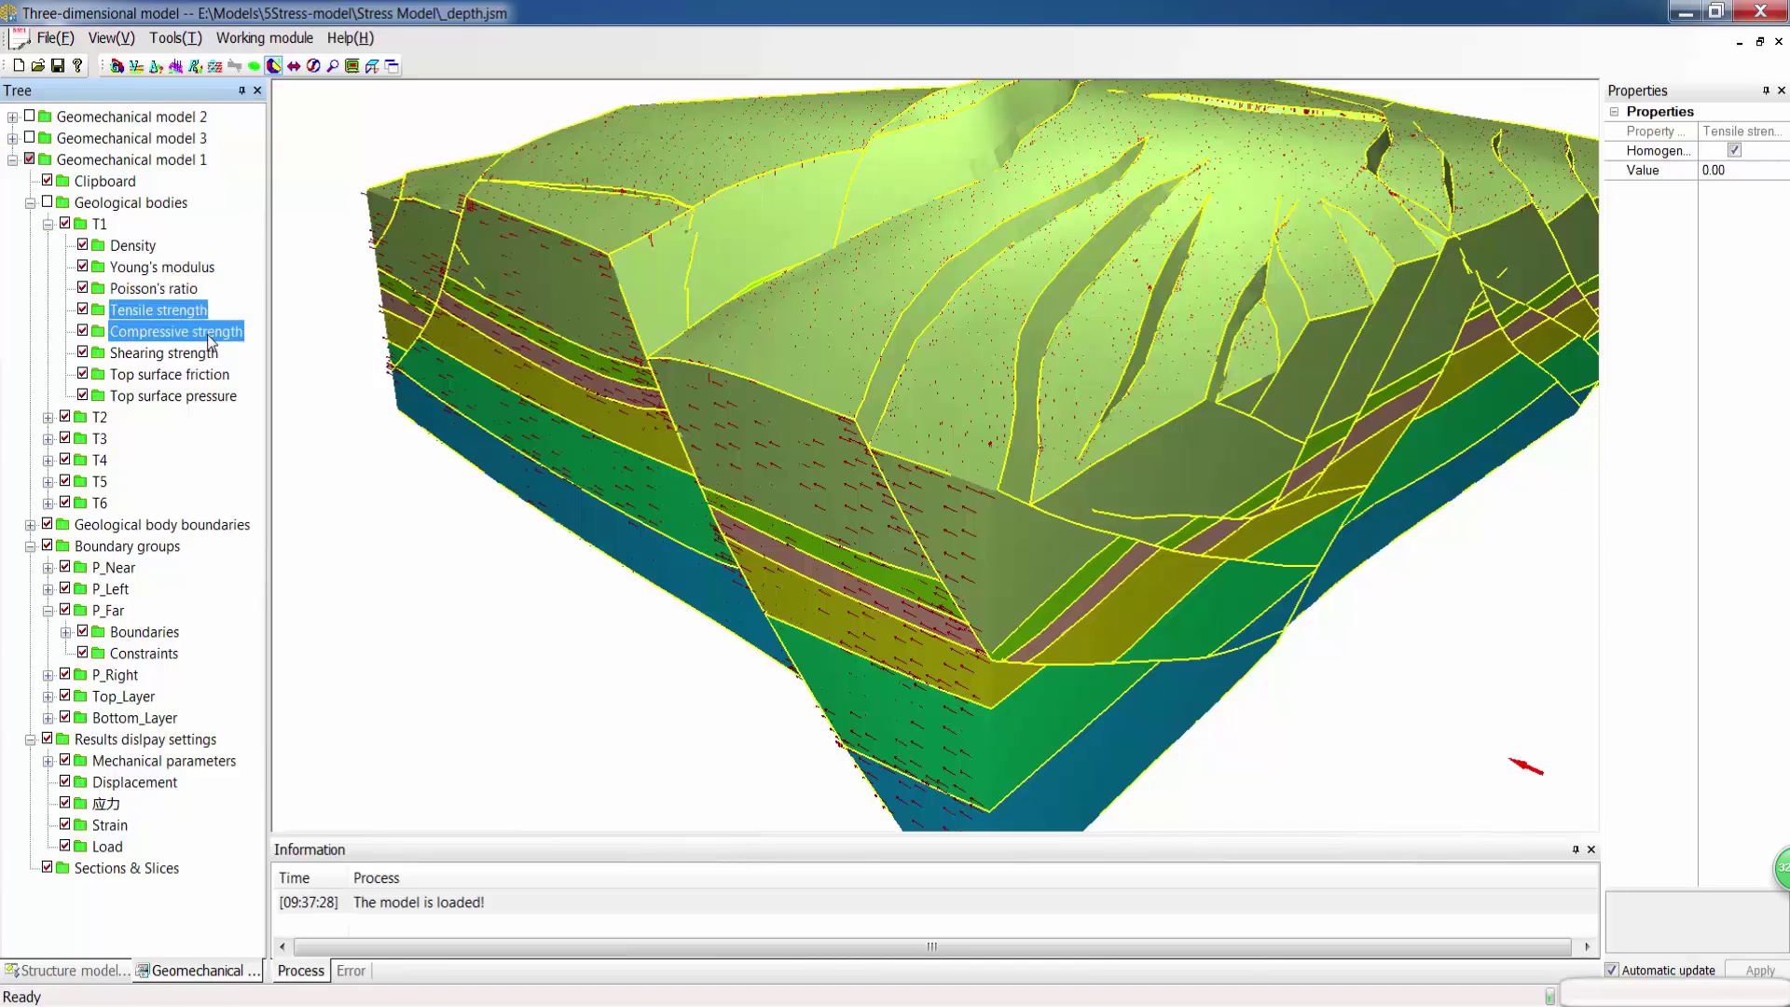
Step: Check the T1 body's display settings and the data operations available for its density
{"action": "left_click", "coordinate": [99, 225]}
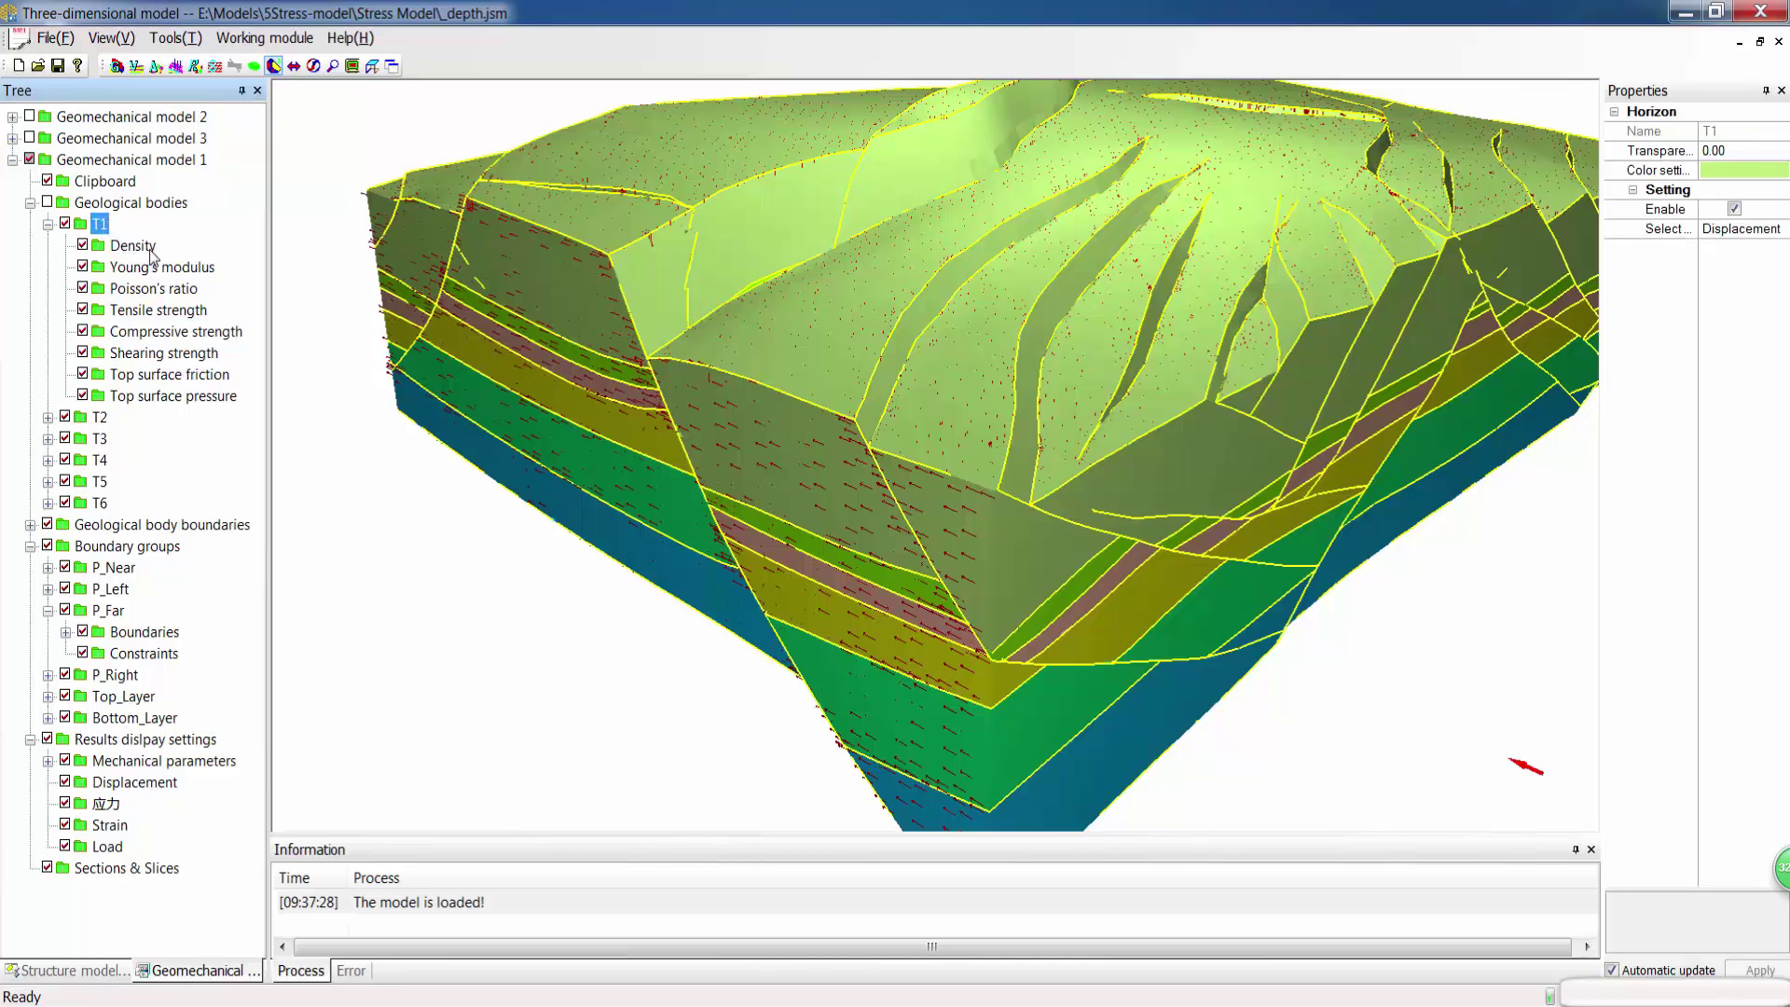
{"action": "right_click", "coordinate": [151, 253]}
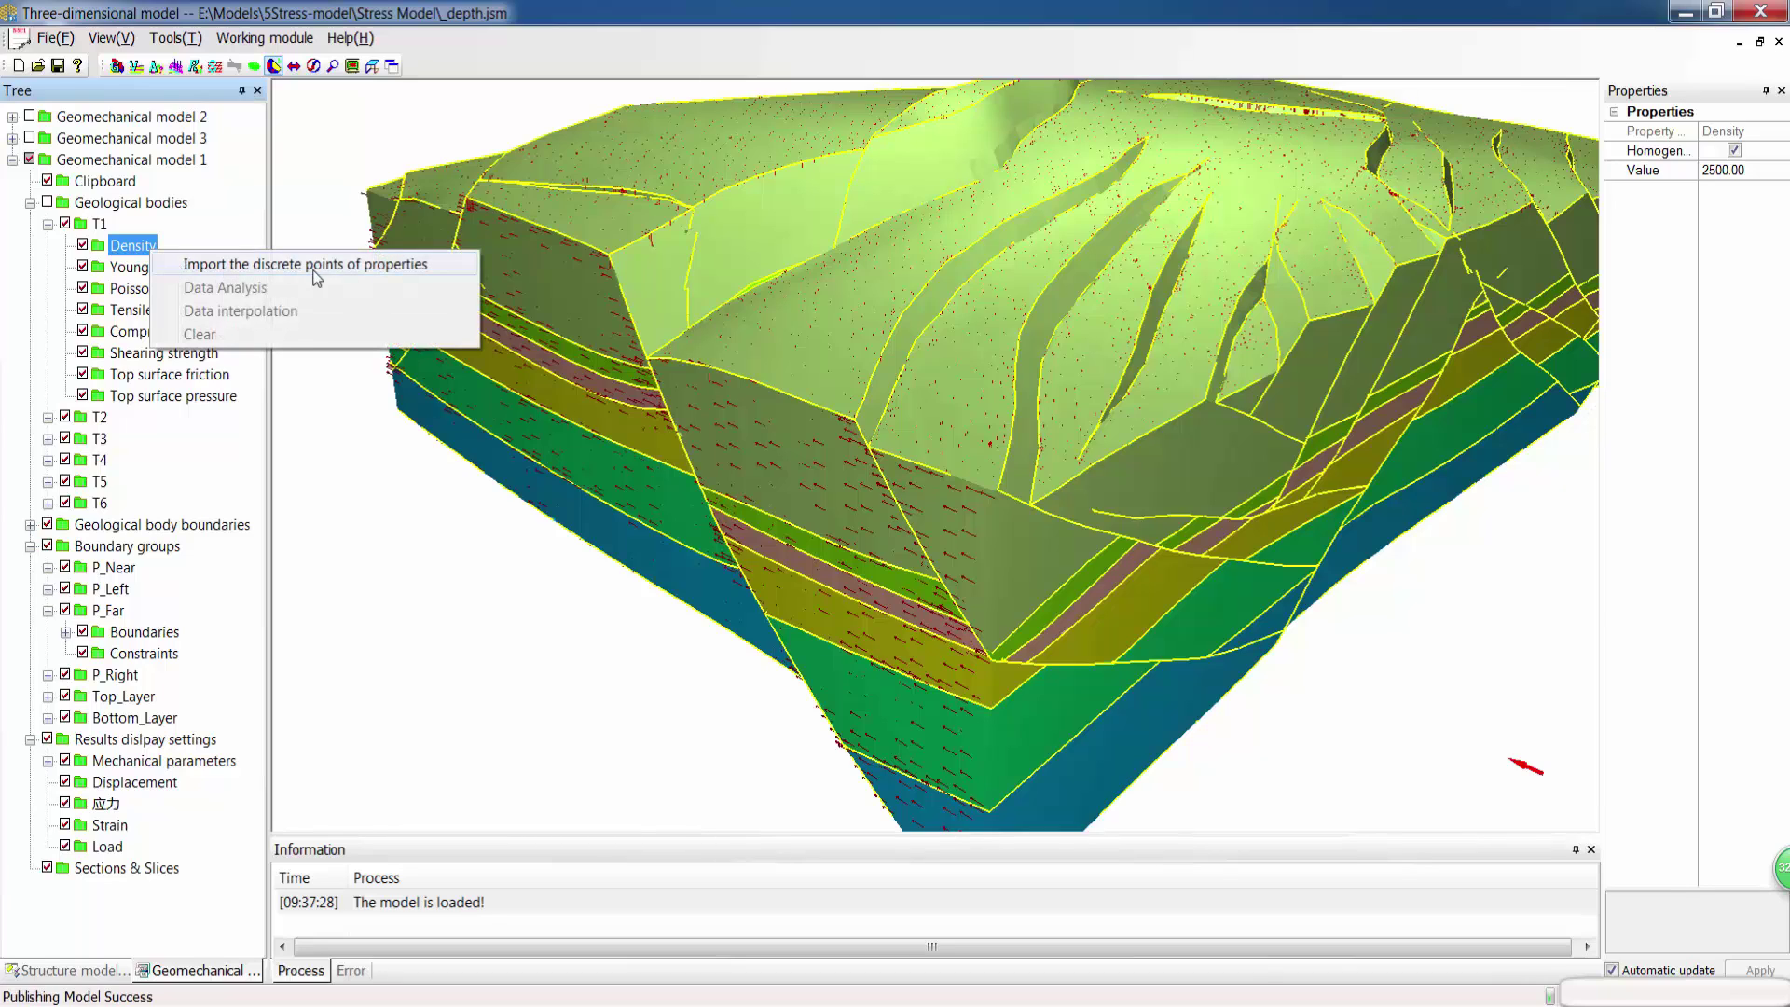
{"action": "left_click", "coordinate": [1723, 199]}
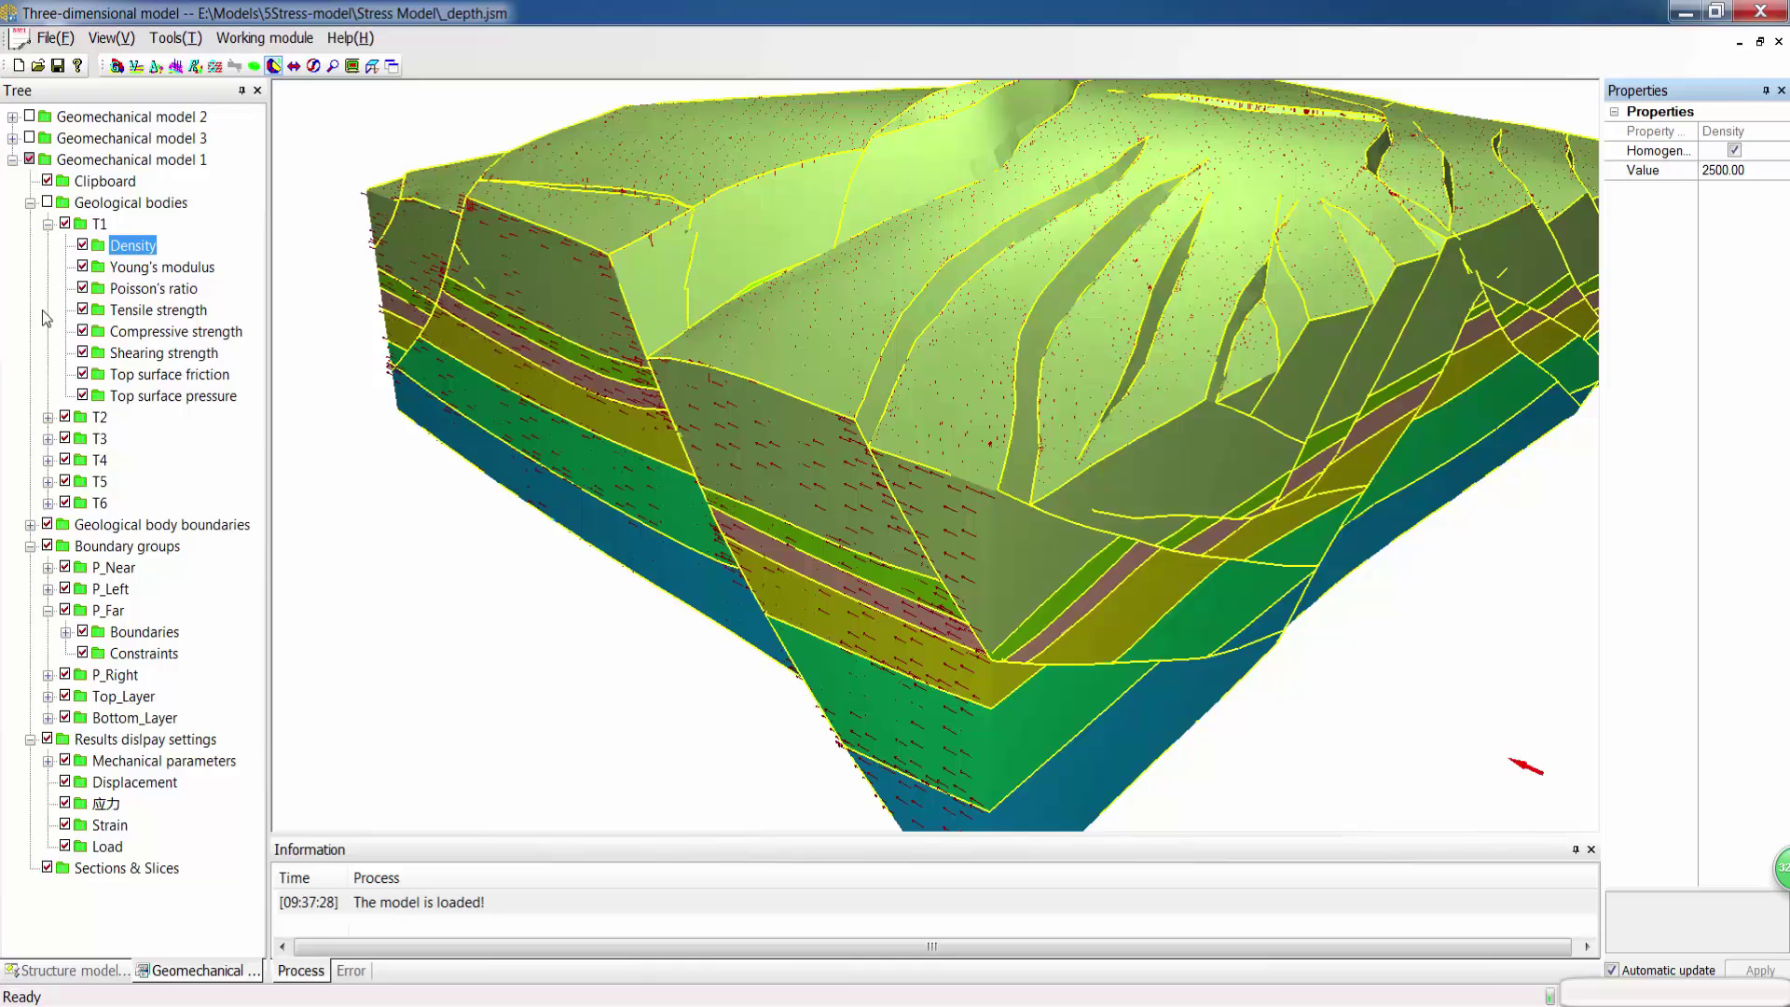
Step: Check which constraint and load types can be added to the P_Far boundary group
{"action": "left_click", "coordinate": [30, 203]}
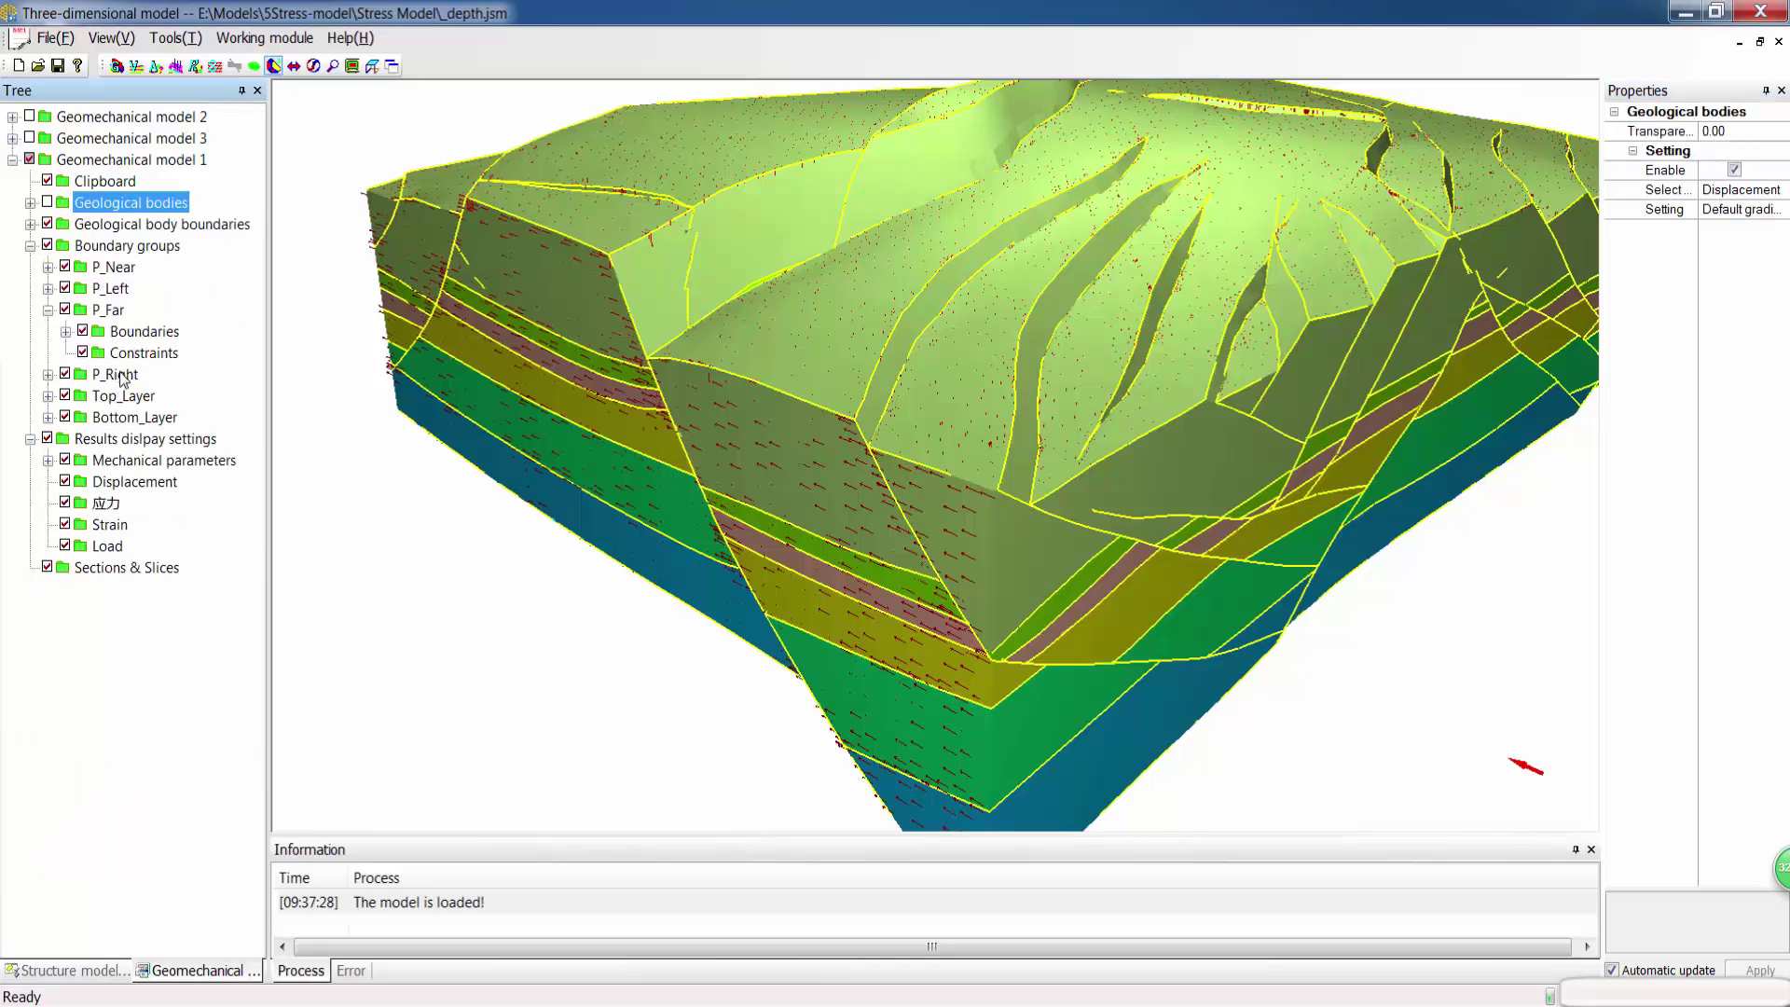
{"action": "right_click", "coordinate": [149, 356]}
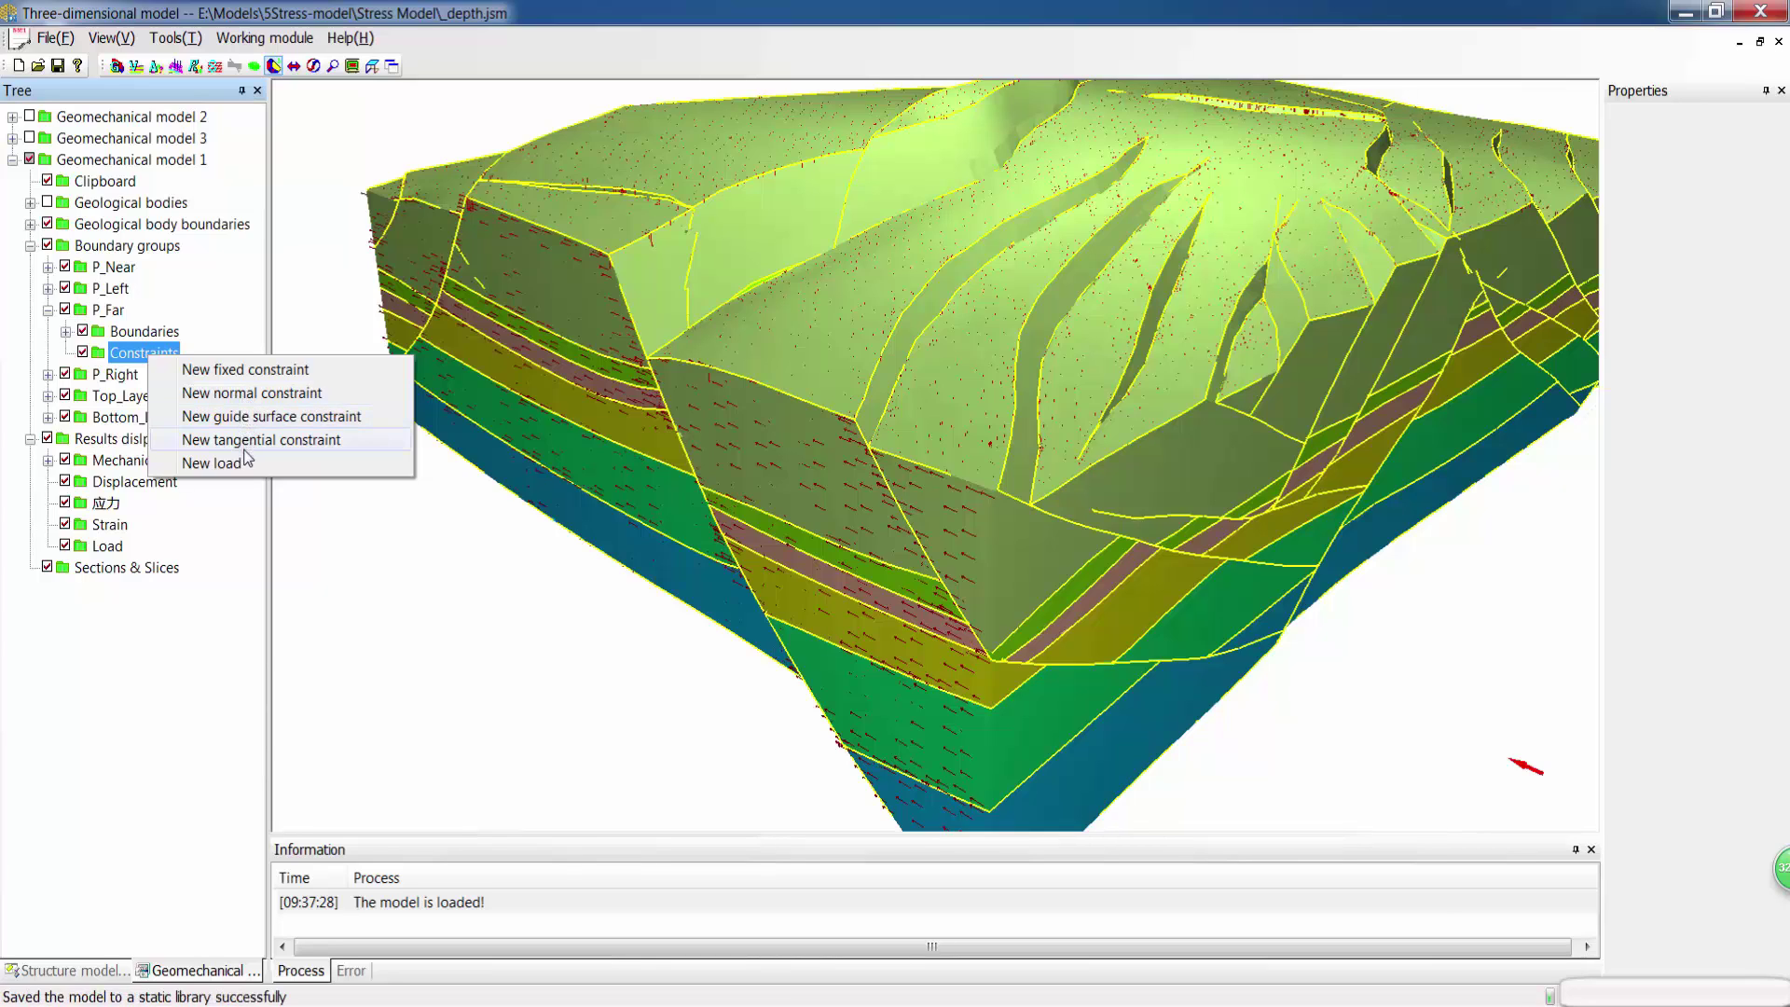
{"action": "left_click", "coordinate": [280, 508]}
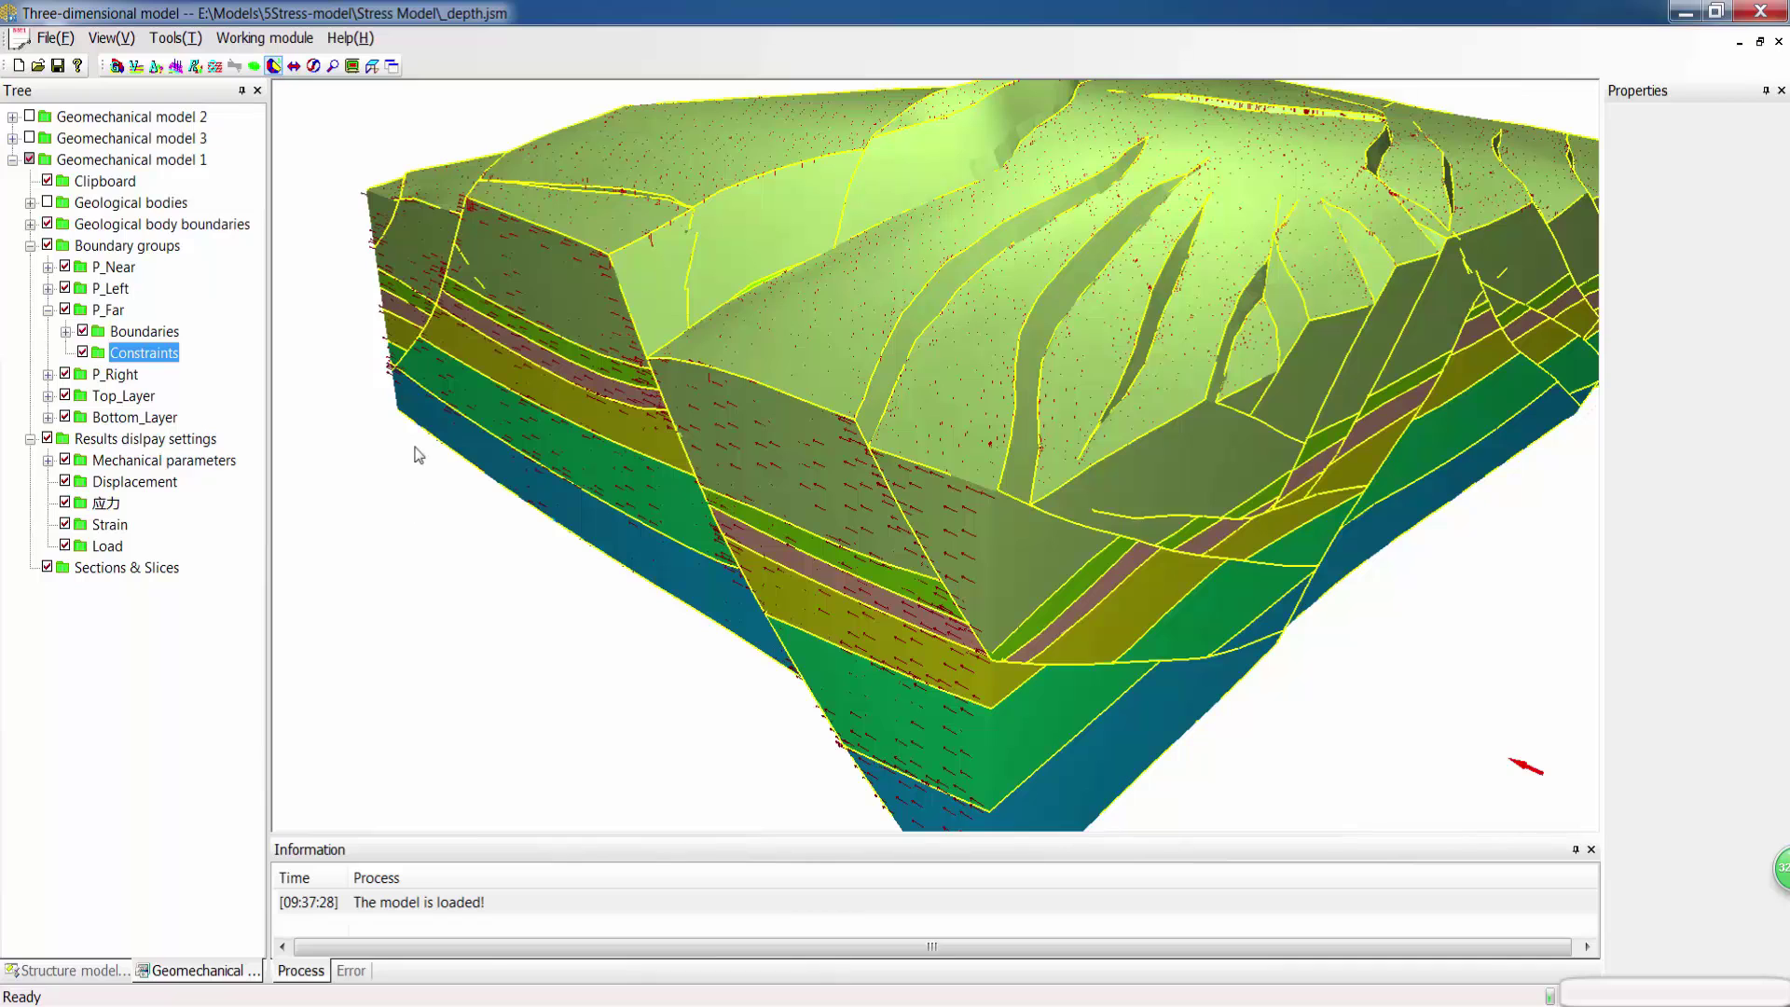
Step: Examine the load arrows and the triangular constraint markers on the model's outer side faces
{"action": "left_click_drag", "start_coordinate": [408, 147], "coordinate": [712, 522]}
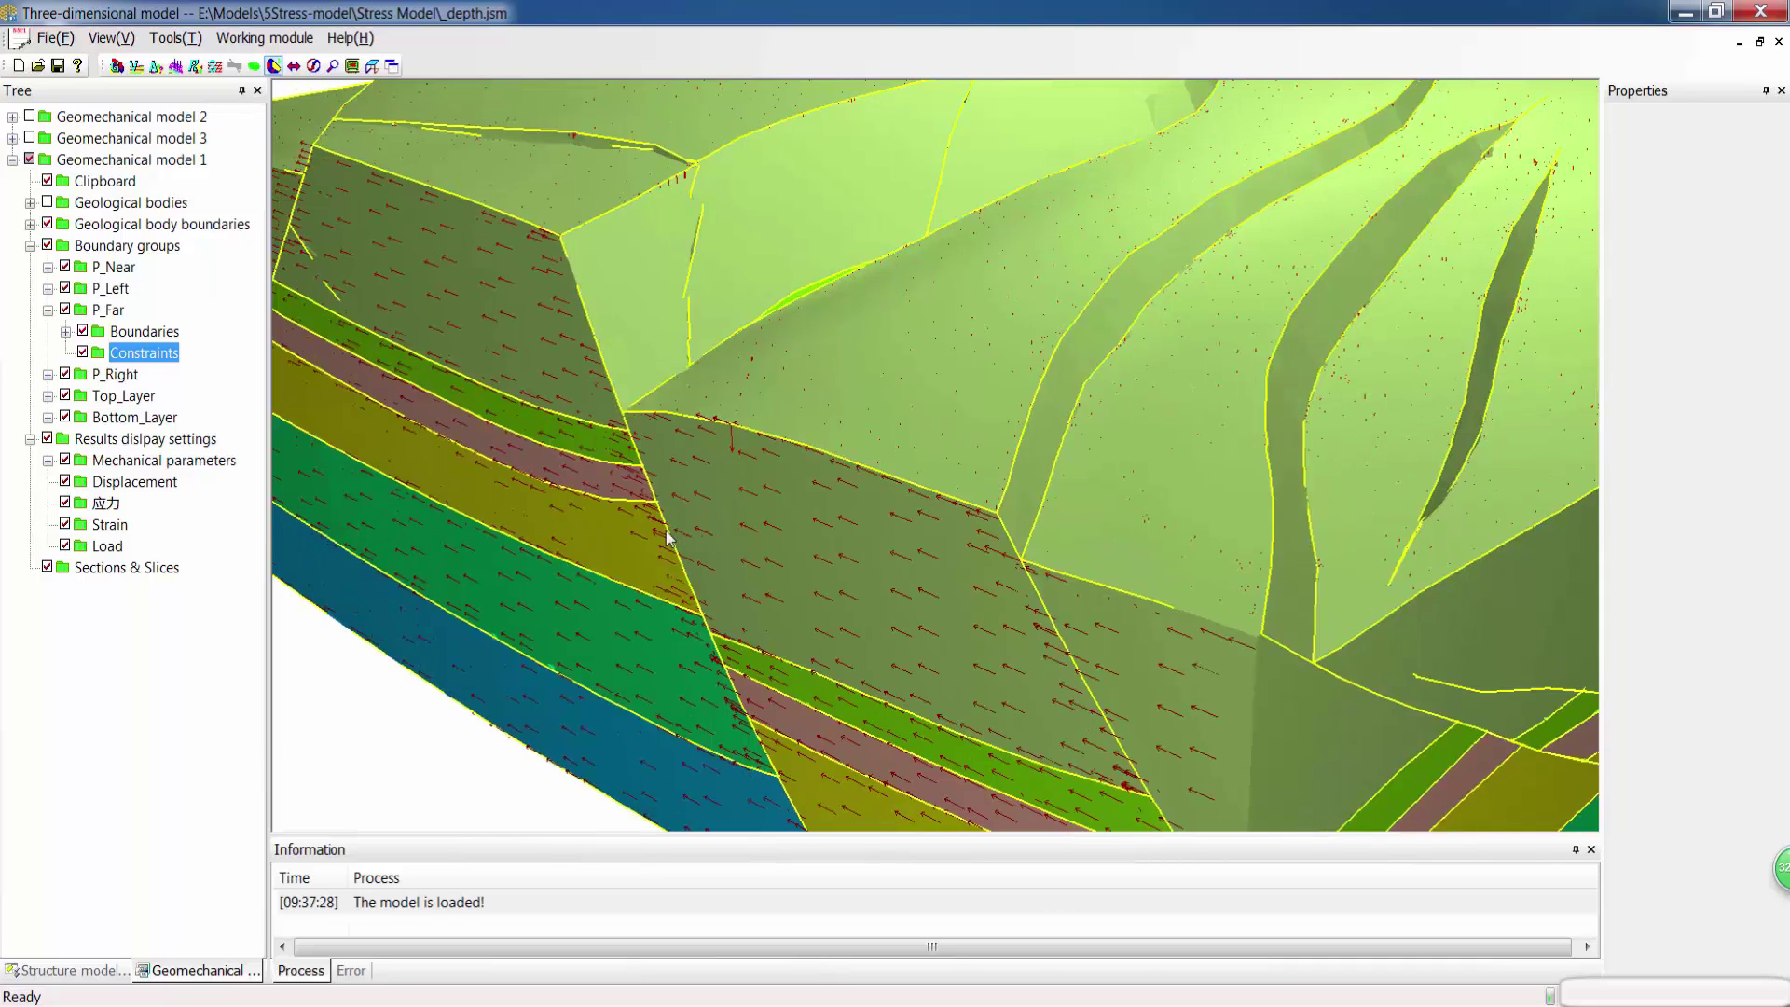
{"action": "left_click", "coordinate": [351, 65]}
{"action": "left_click_drag", "start_coordinate": [915, 350], "coordinate": [528, 384]}
{"action": "right_click_drag", "start_coordinate": [1086, 697], "coordinate": [1080, 699]}
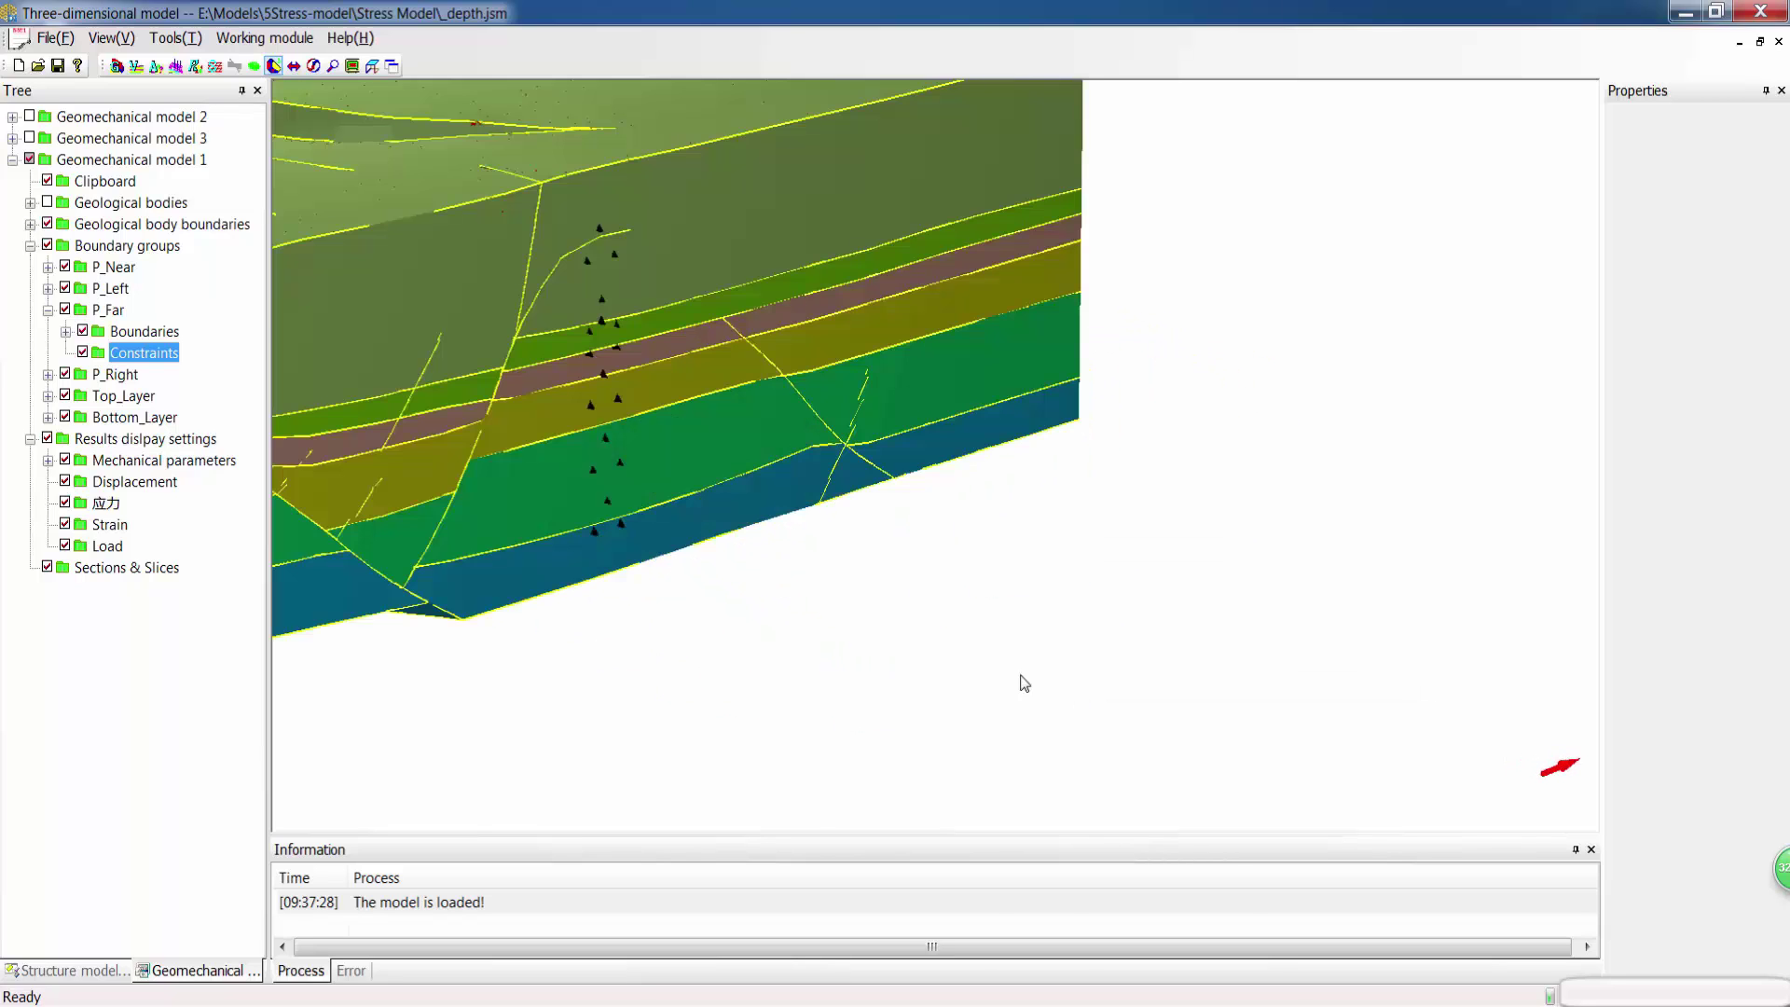
{"action": "middle_click_drag", "start_coordinate": [695, 401], "coordinate": [865, 480]}
{"action": "scroll", "coordinate": [799, 643], "scroll_direction": "up", "scroll_amount": 3}
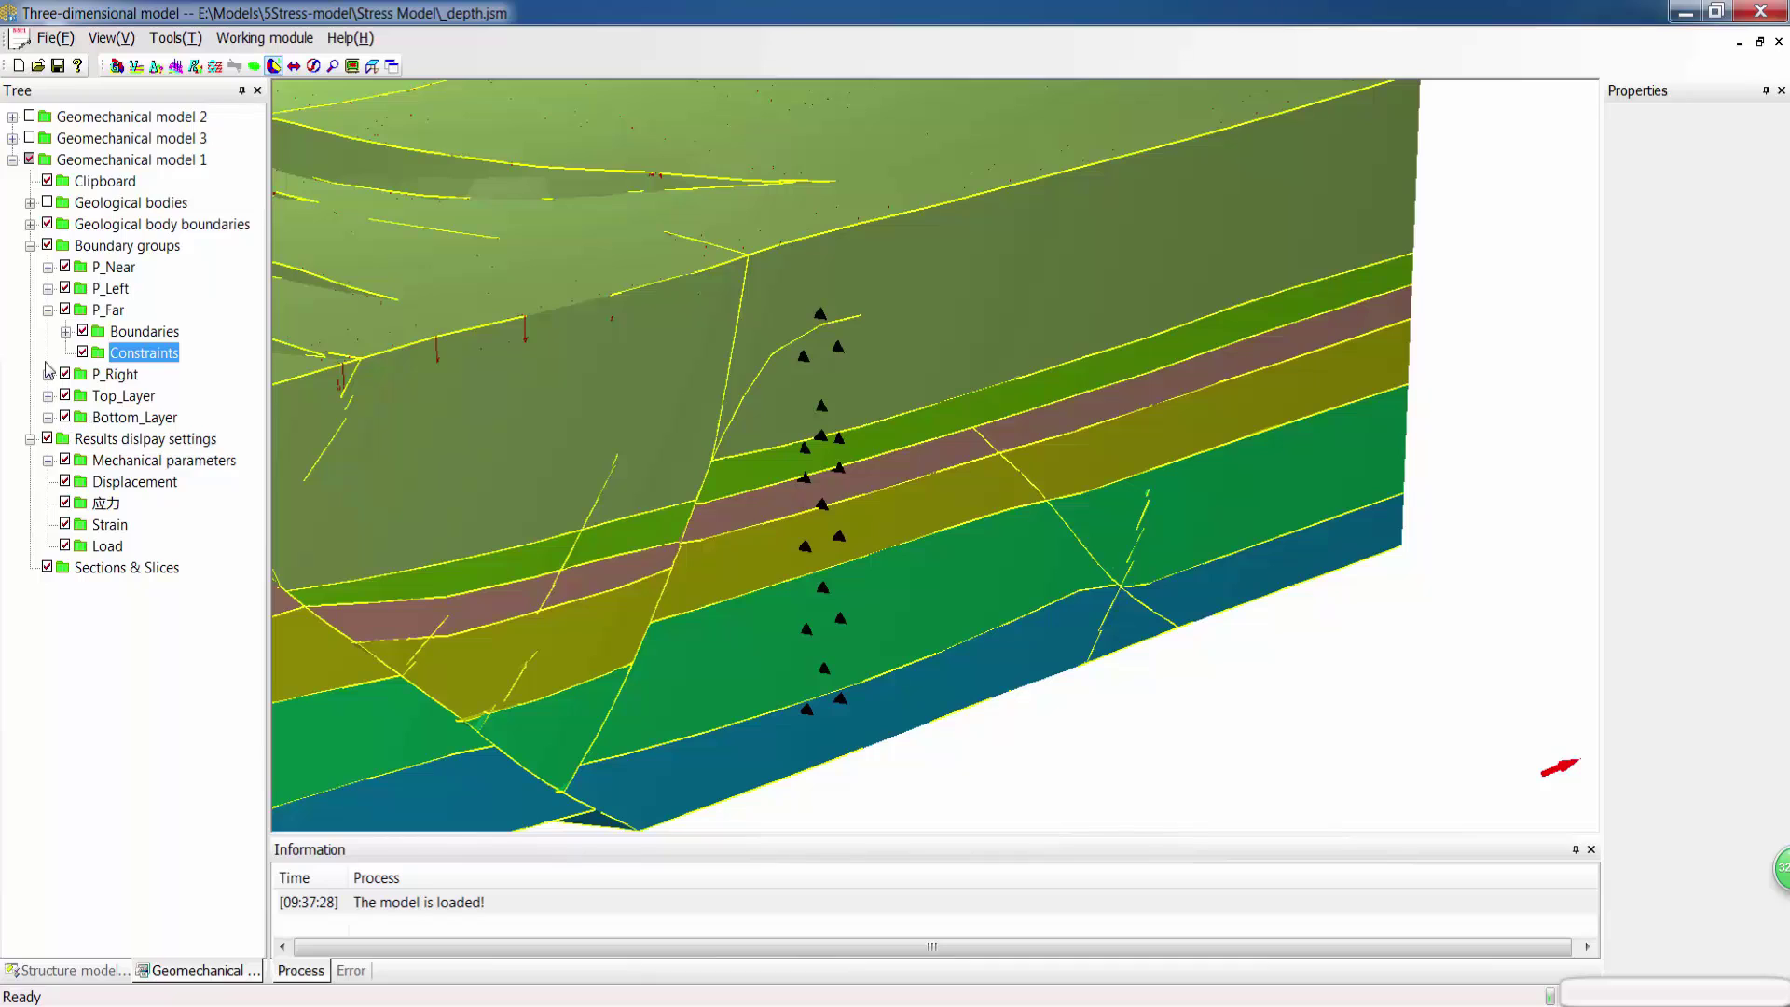
Step: Show Geomechanical model 1's geological bodies, hide the geological body boundaries and fit the whole model in view
{"action": "left_click", "coordinate": [47, 202]}
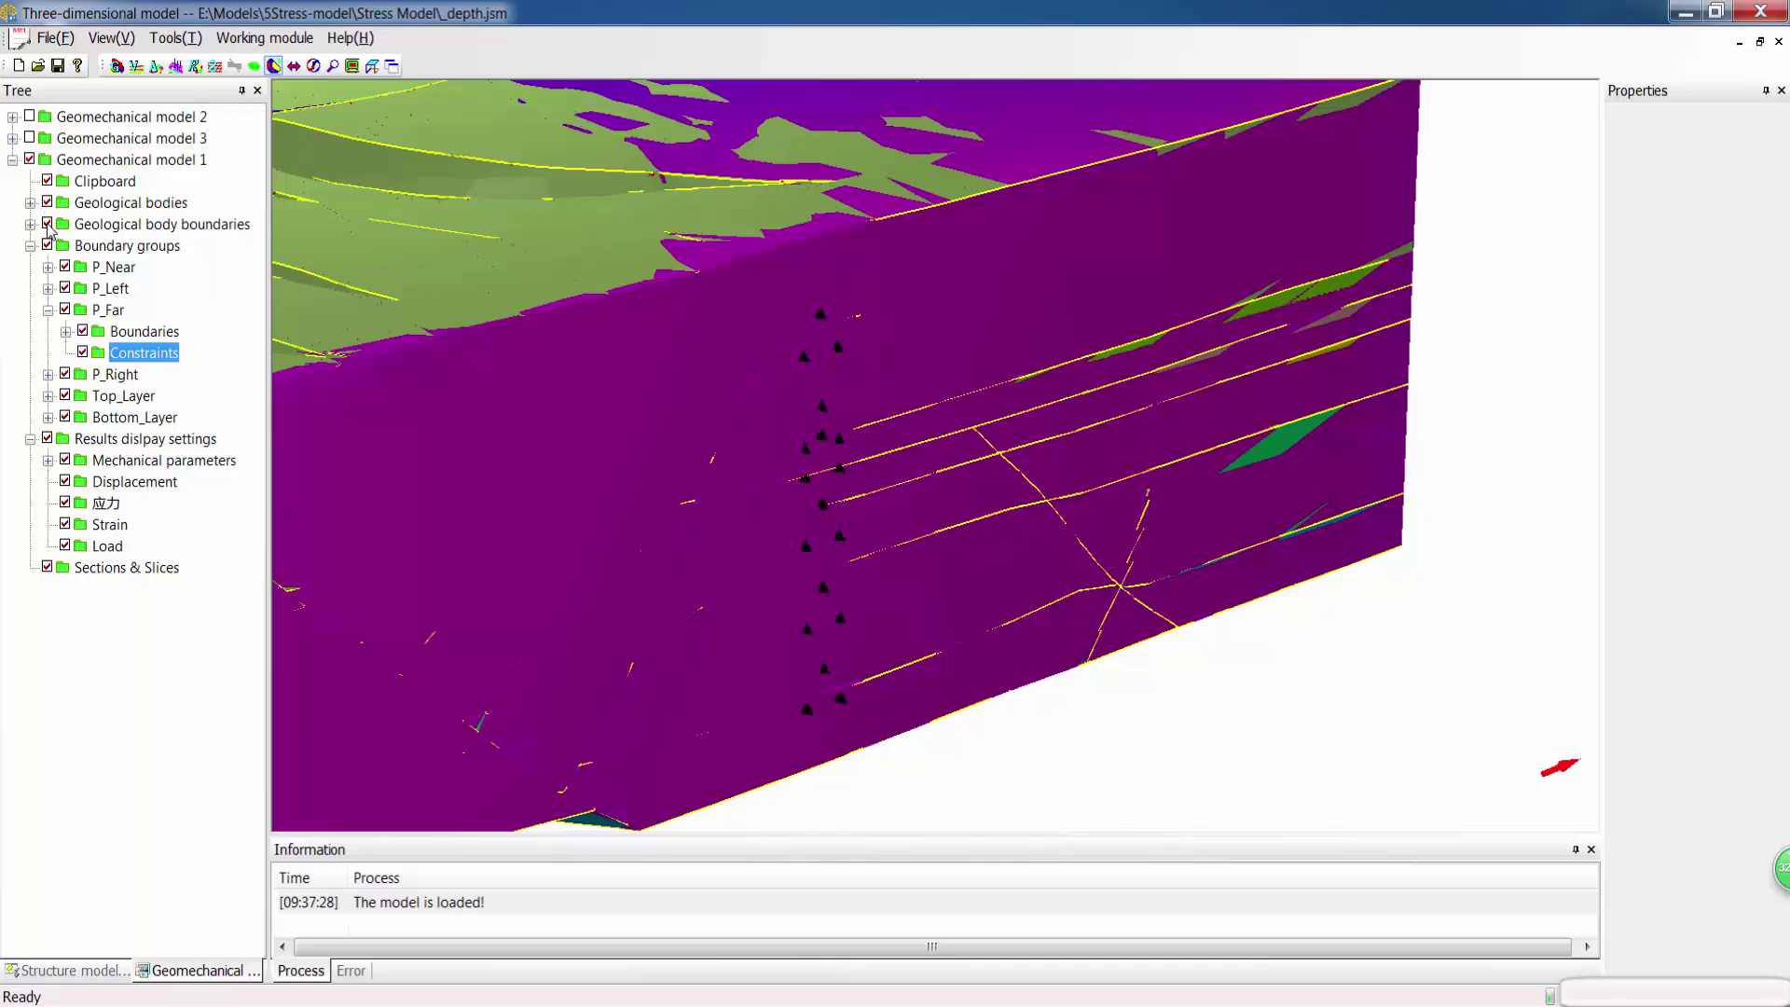
{"action": "left_click", "coordinate": [48, 223]}
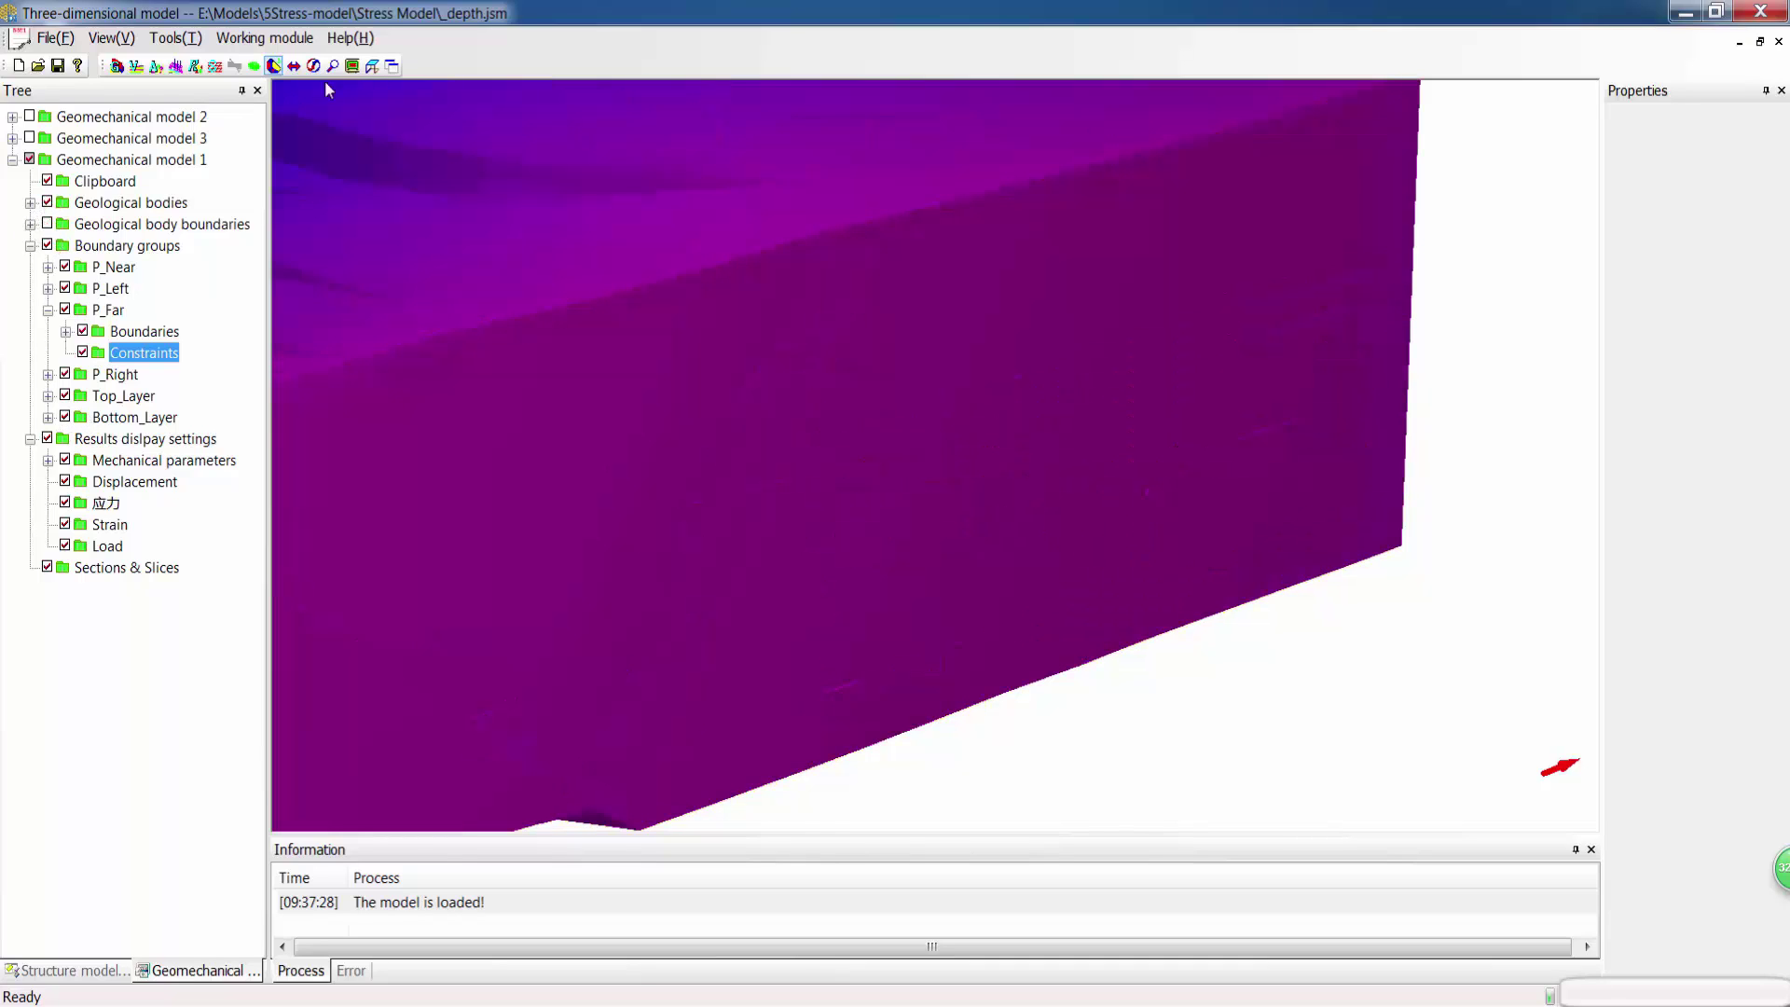
{"action": "left_click", "coordinate": [352, 65]}
{"action": "left_click_drag", "start_coordinate": [731, 332], "coordinate": [715, 459]}
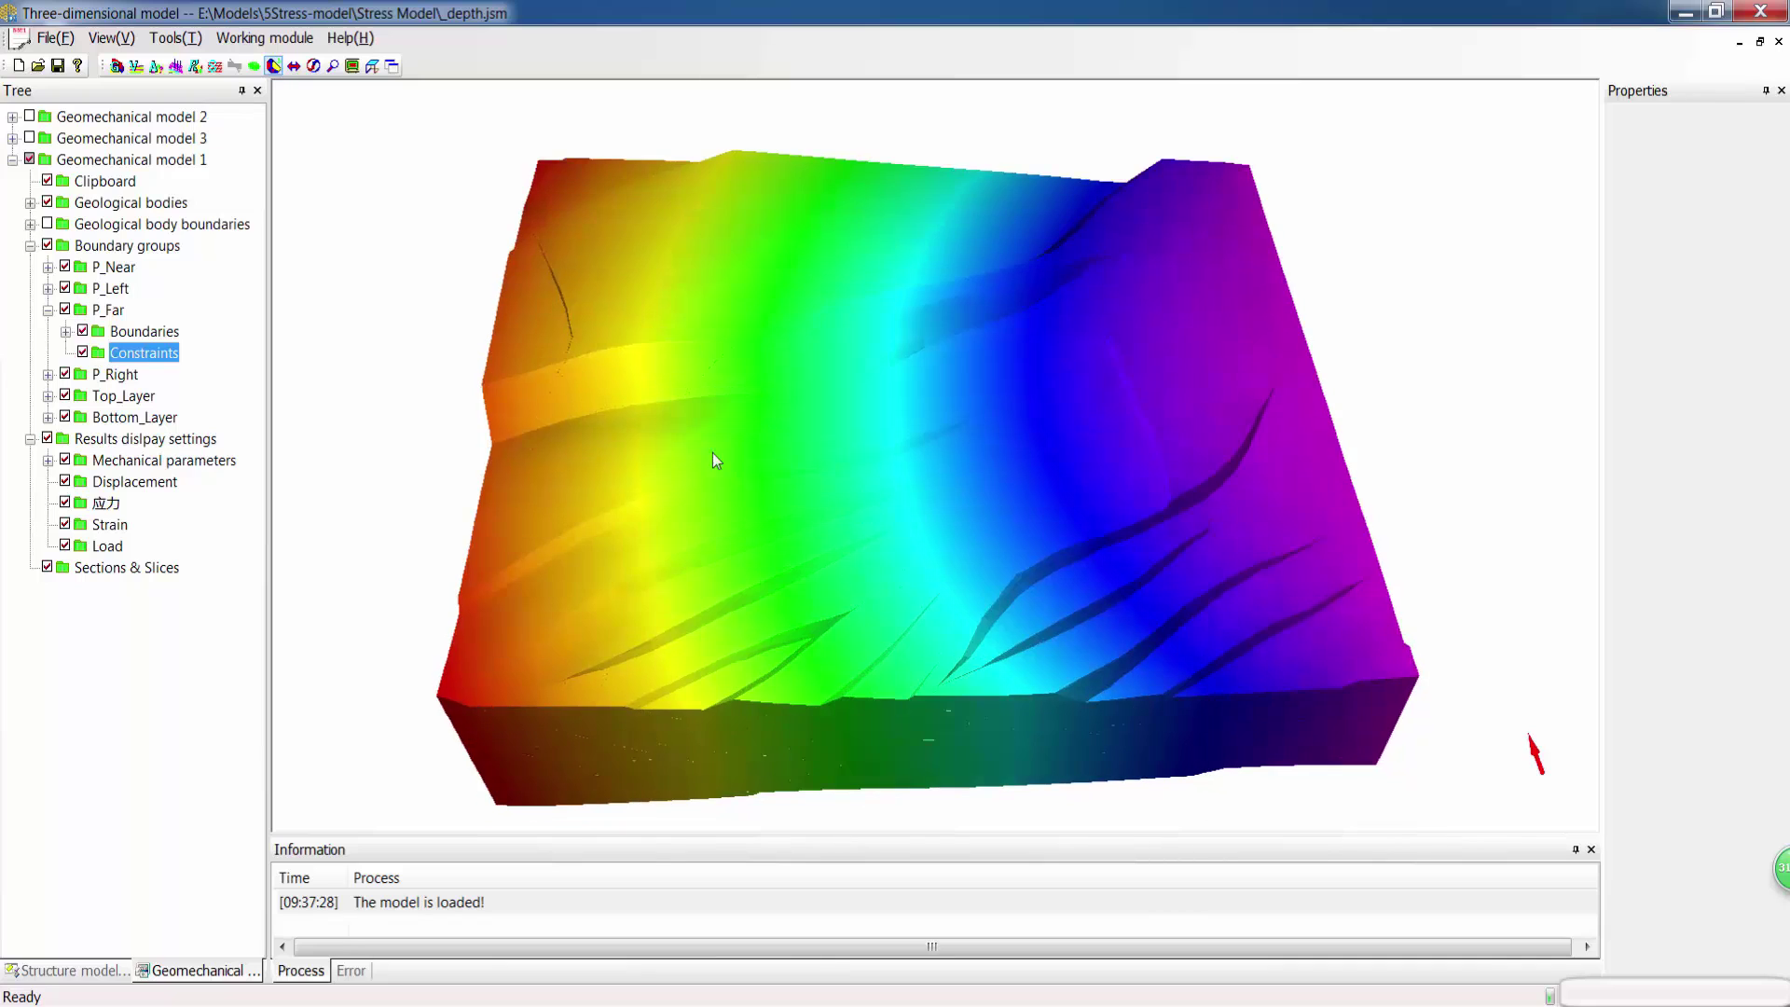
Step: Check which properties the geological bodies can be coloured by, keeping Displacement selected
{"action": "left_click", "coordinate": [89, 203]}
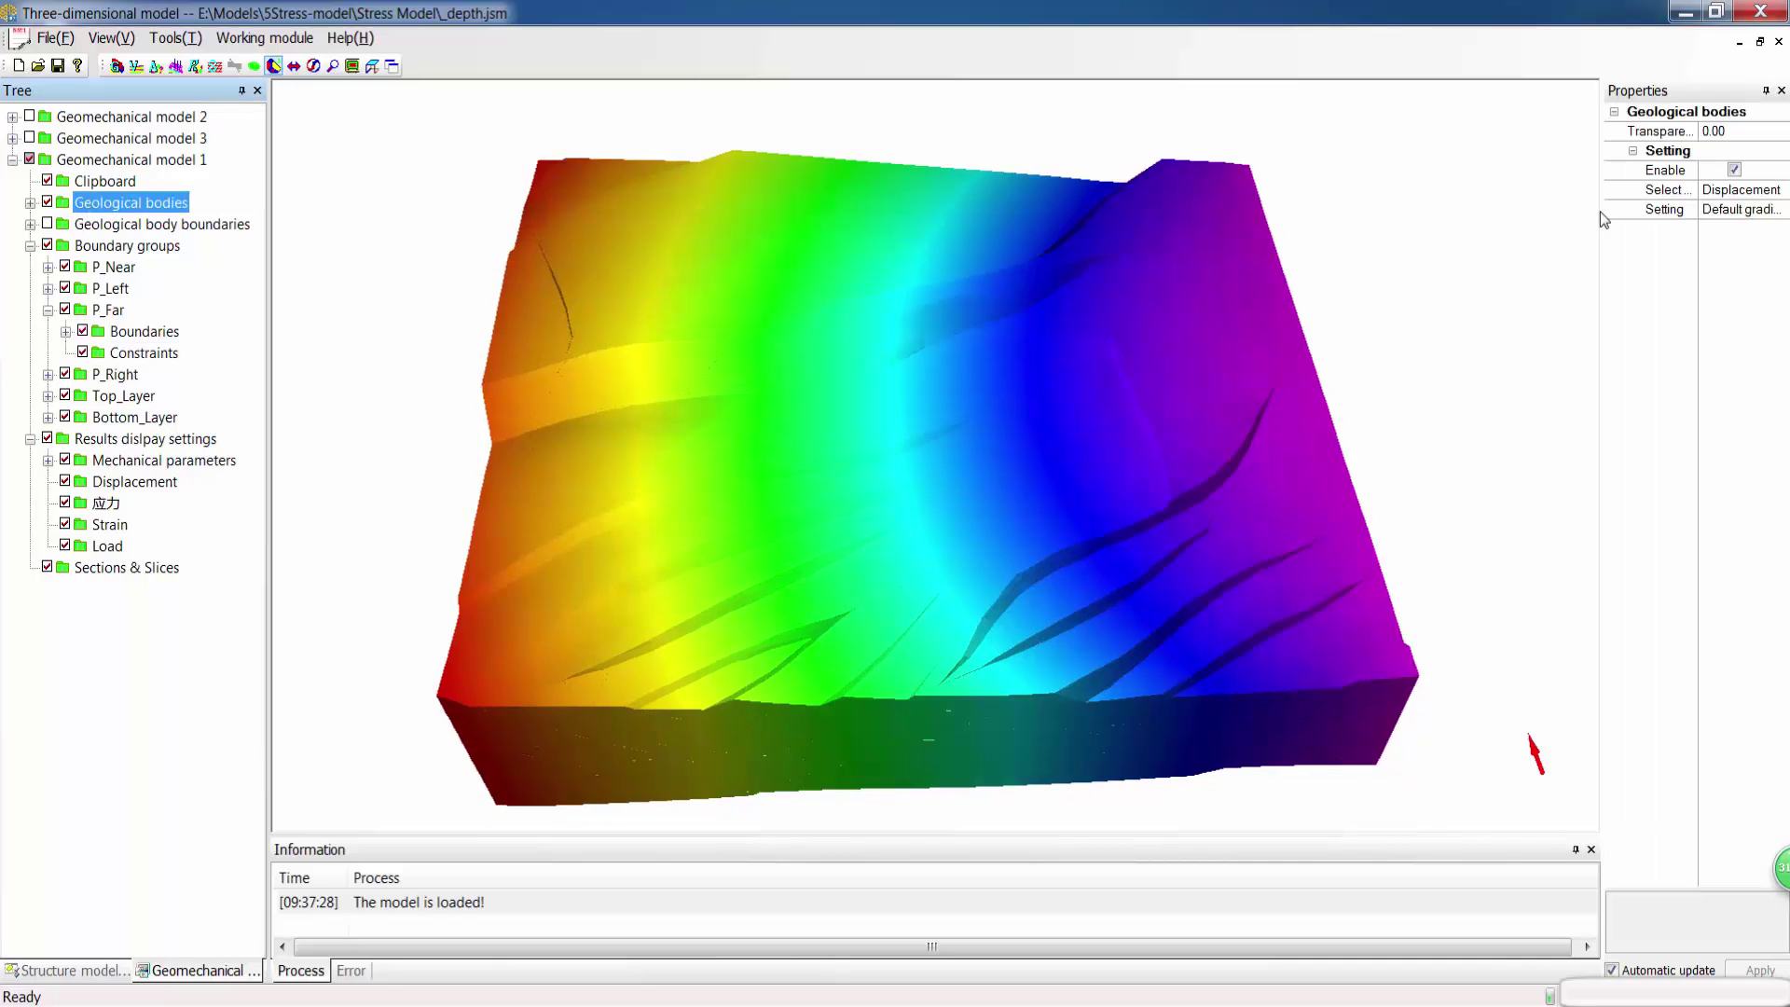
{"action": "left_click", "coordinate": [1740, 189]}
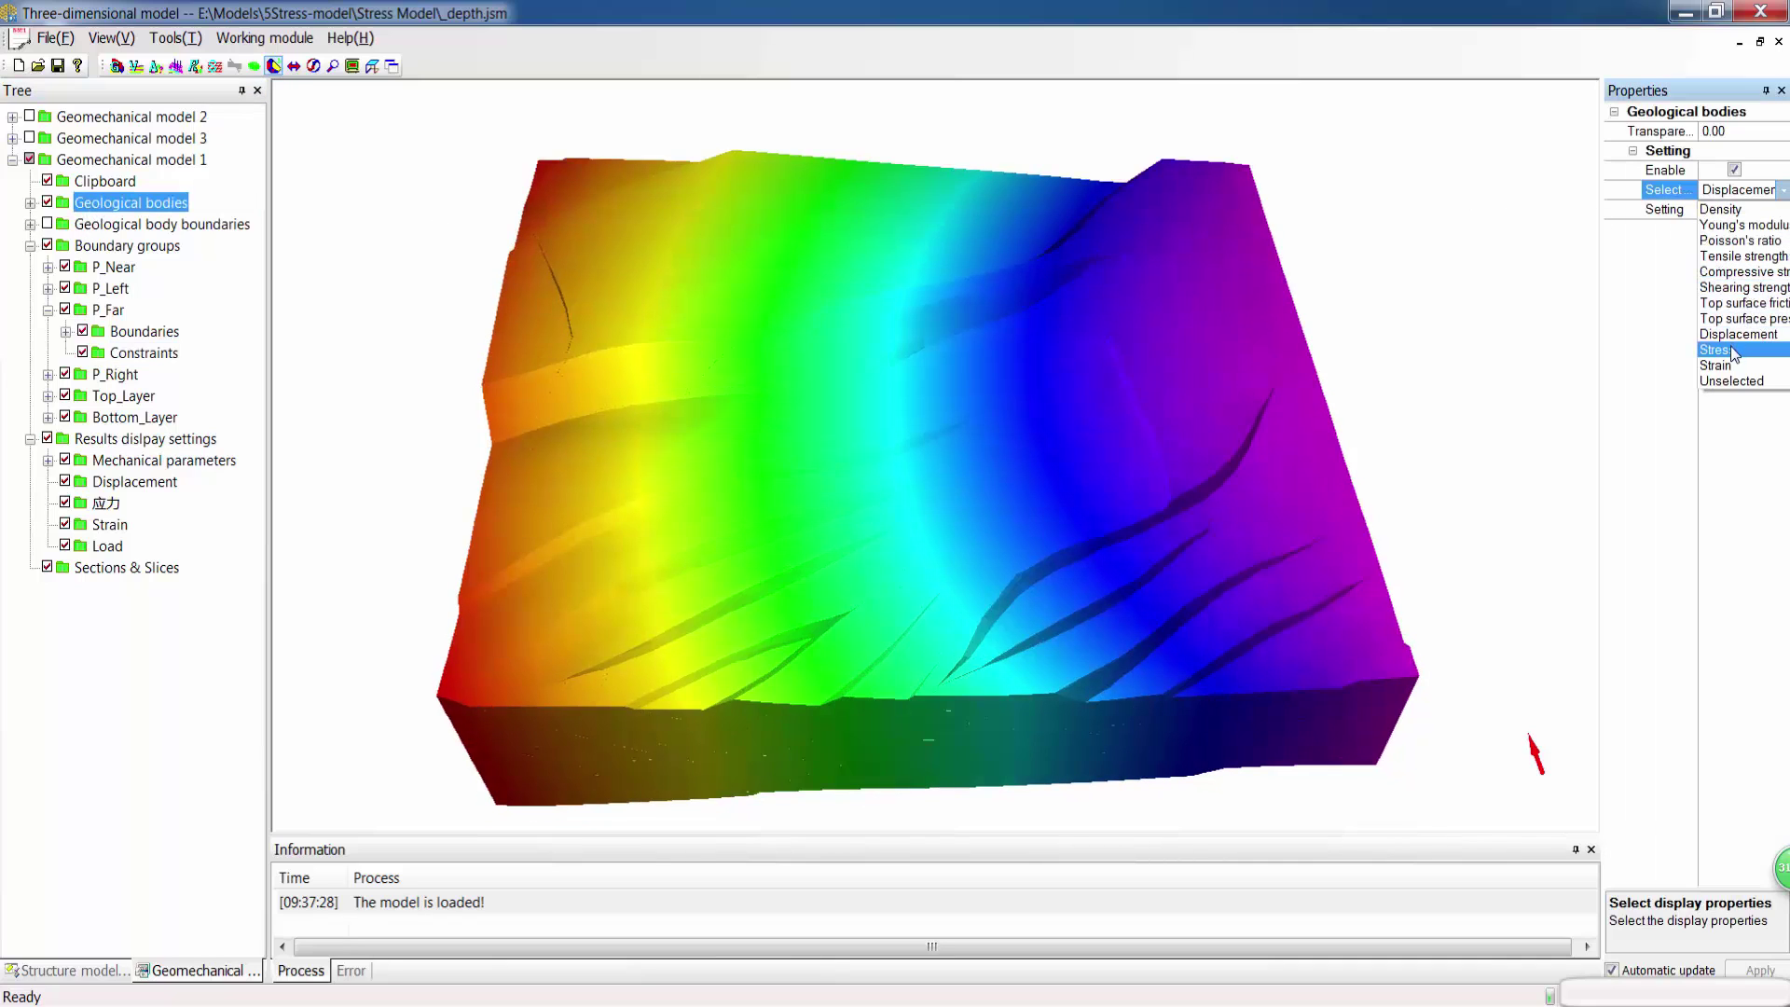
{"action": "left_click", "coordinate": [1676, 346]}
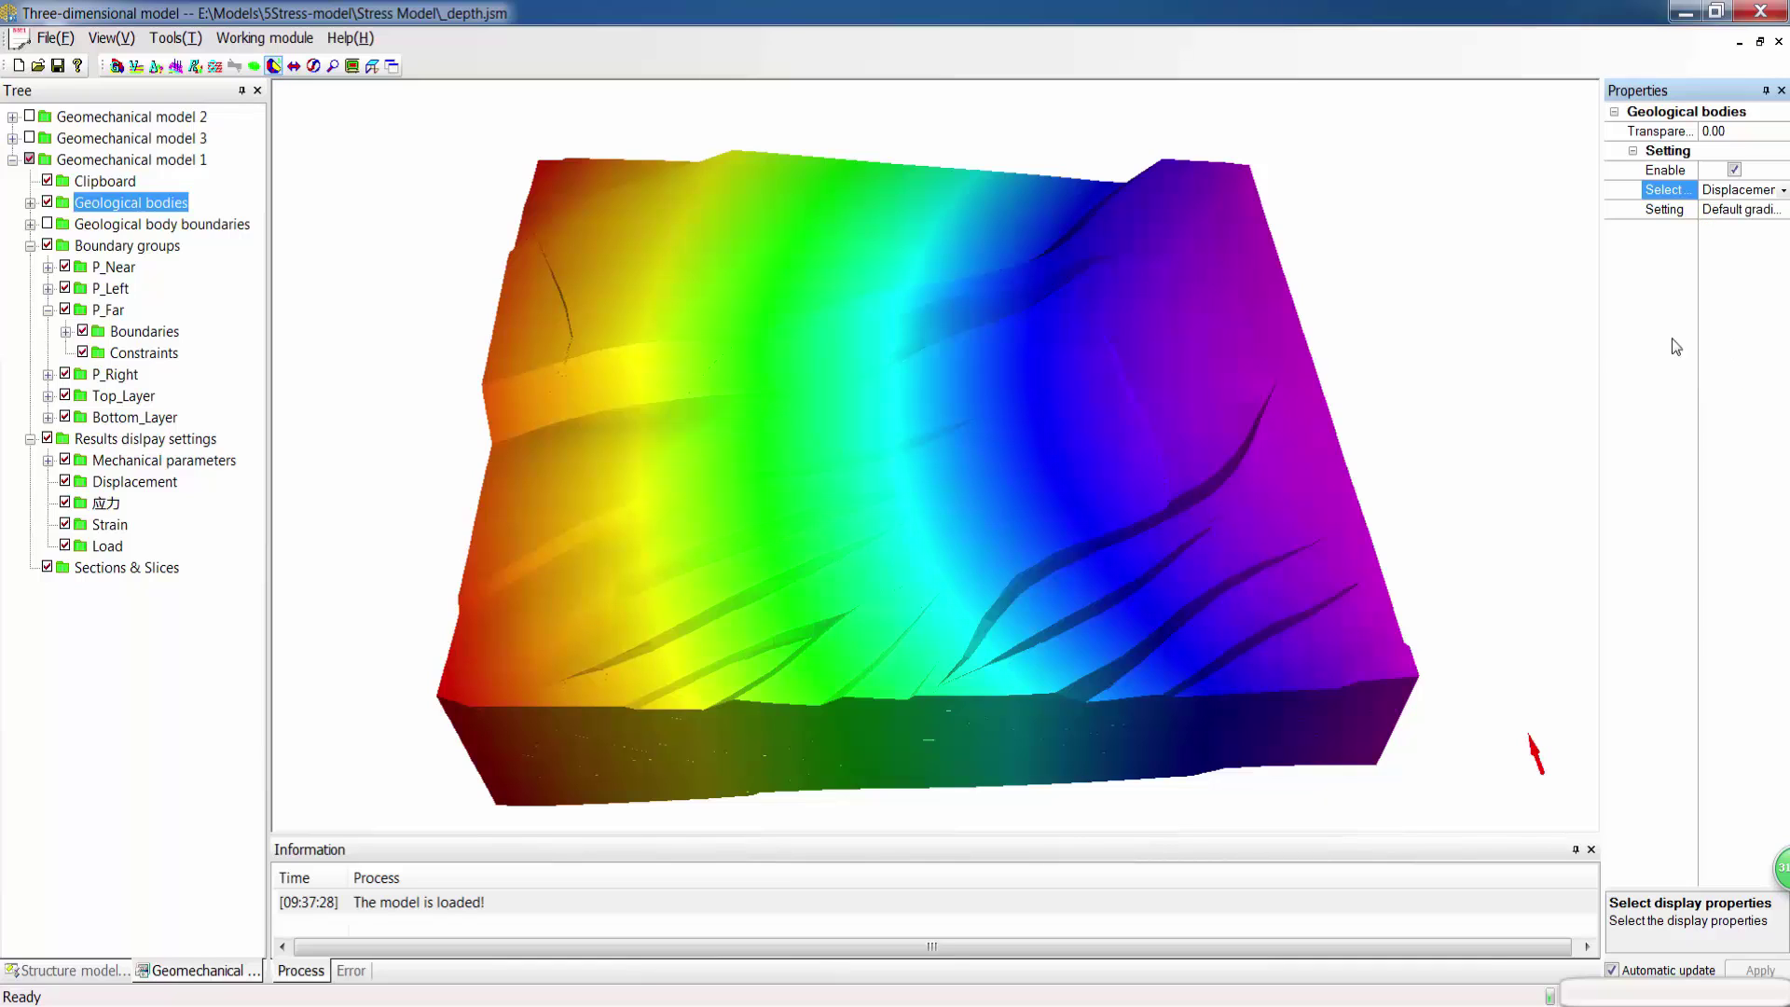
Step: Set the displacement result's scalar display to the X-component of displacement
{"action": "left_click", "coordinate": [107, 482]}
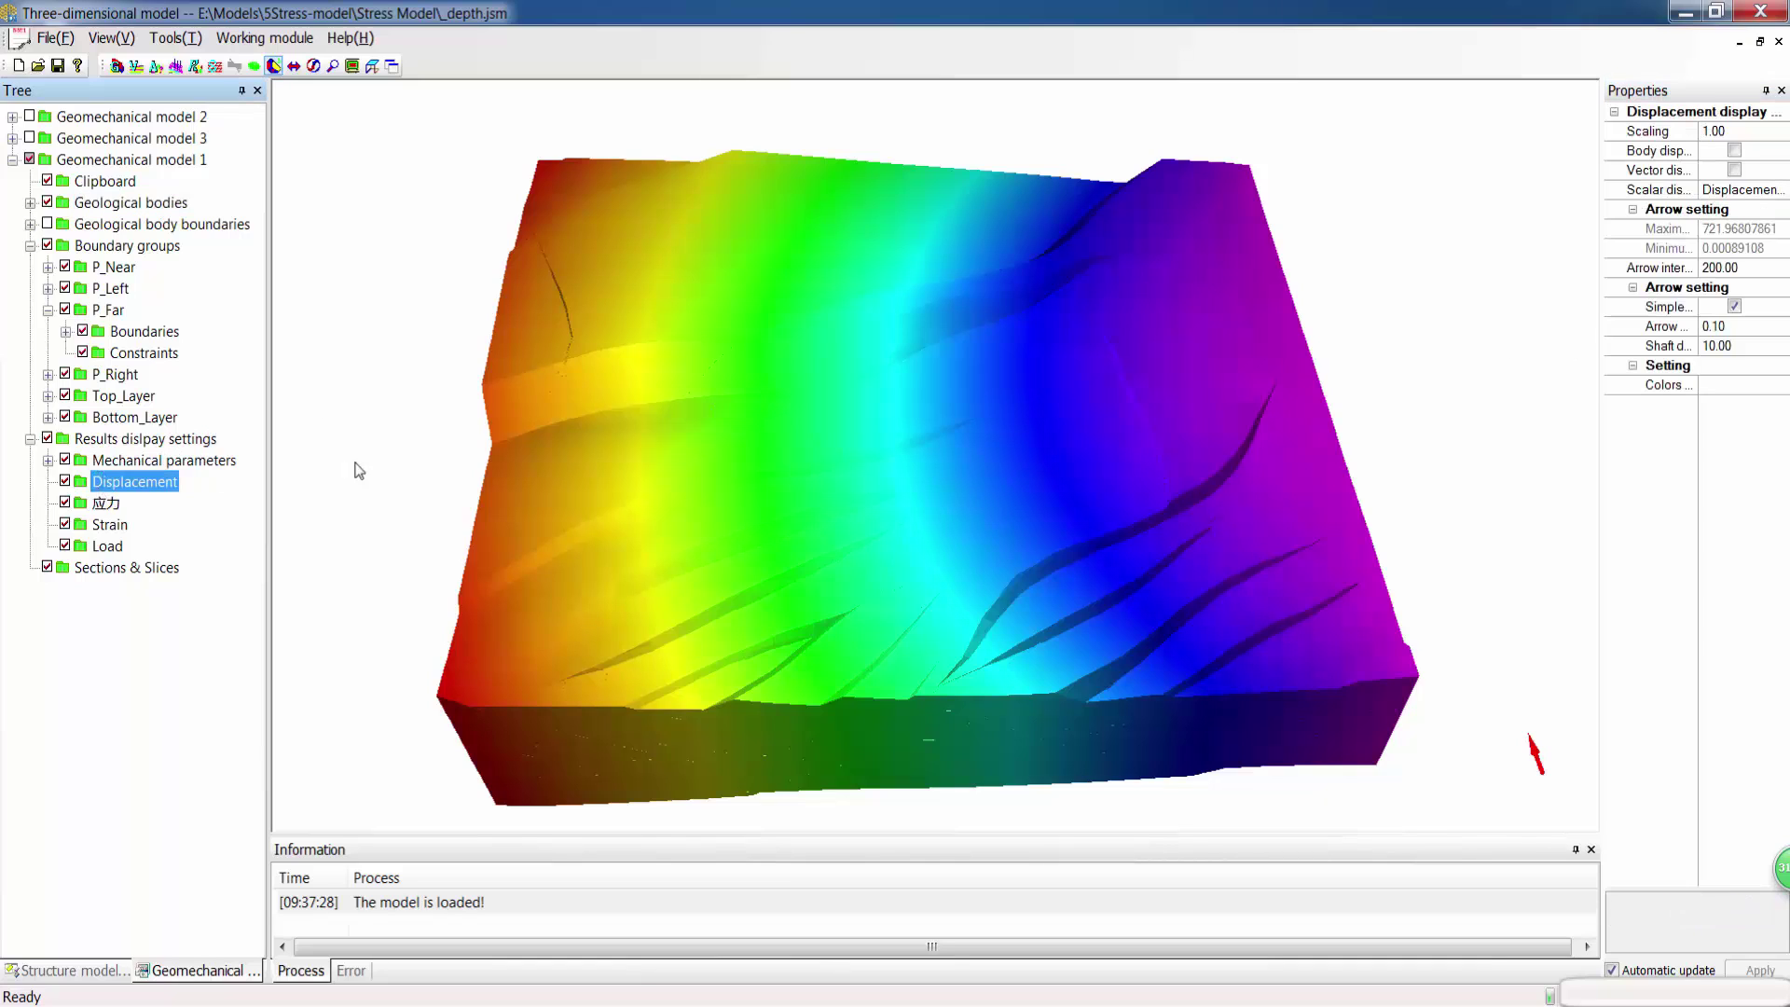
{"action": "left_click", "coordinate": [1753, 189]}
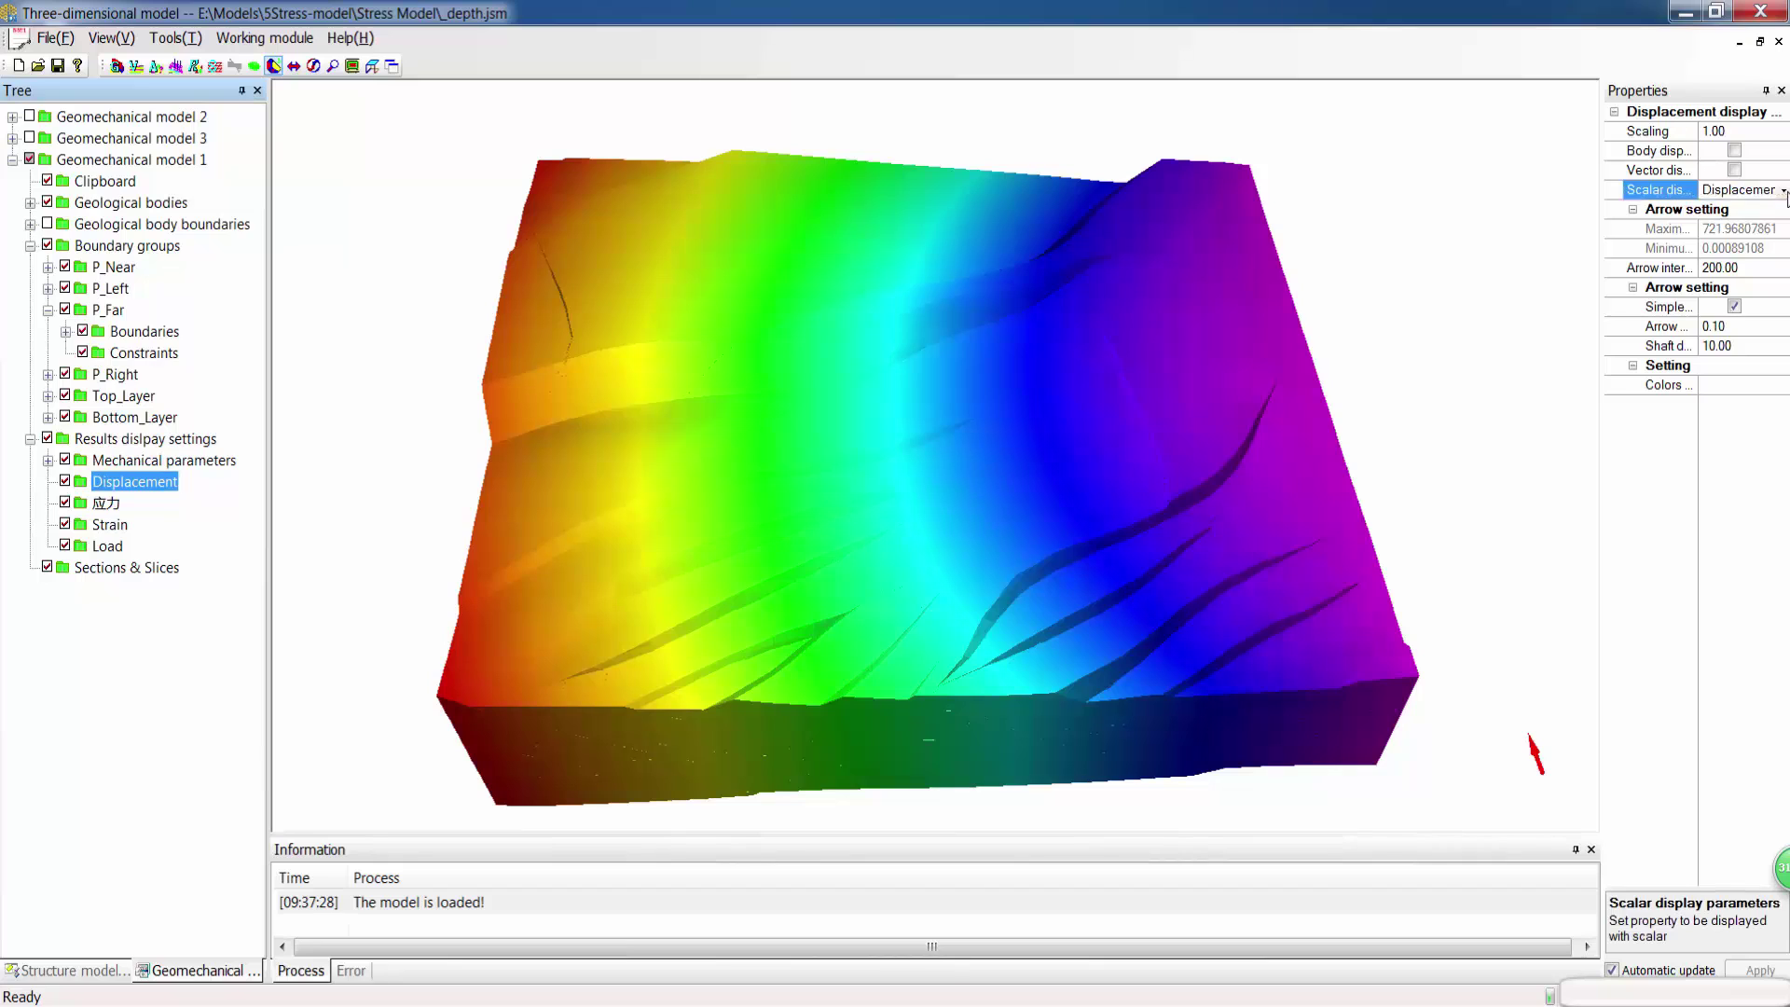
{"action": "left_click", "coordinate": [1783, 189]}
{"action": "left_click", "coordinate": [1748, 224]}
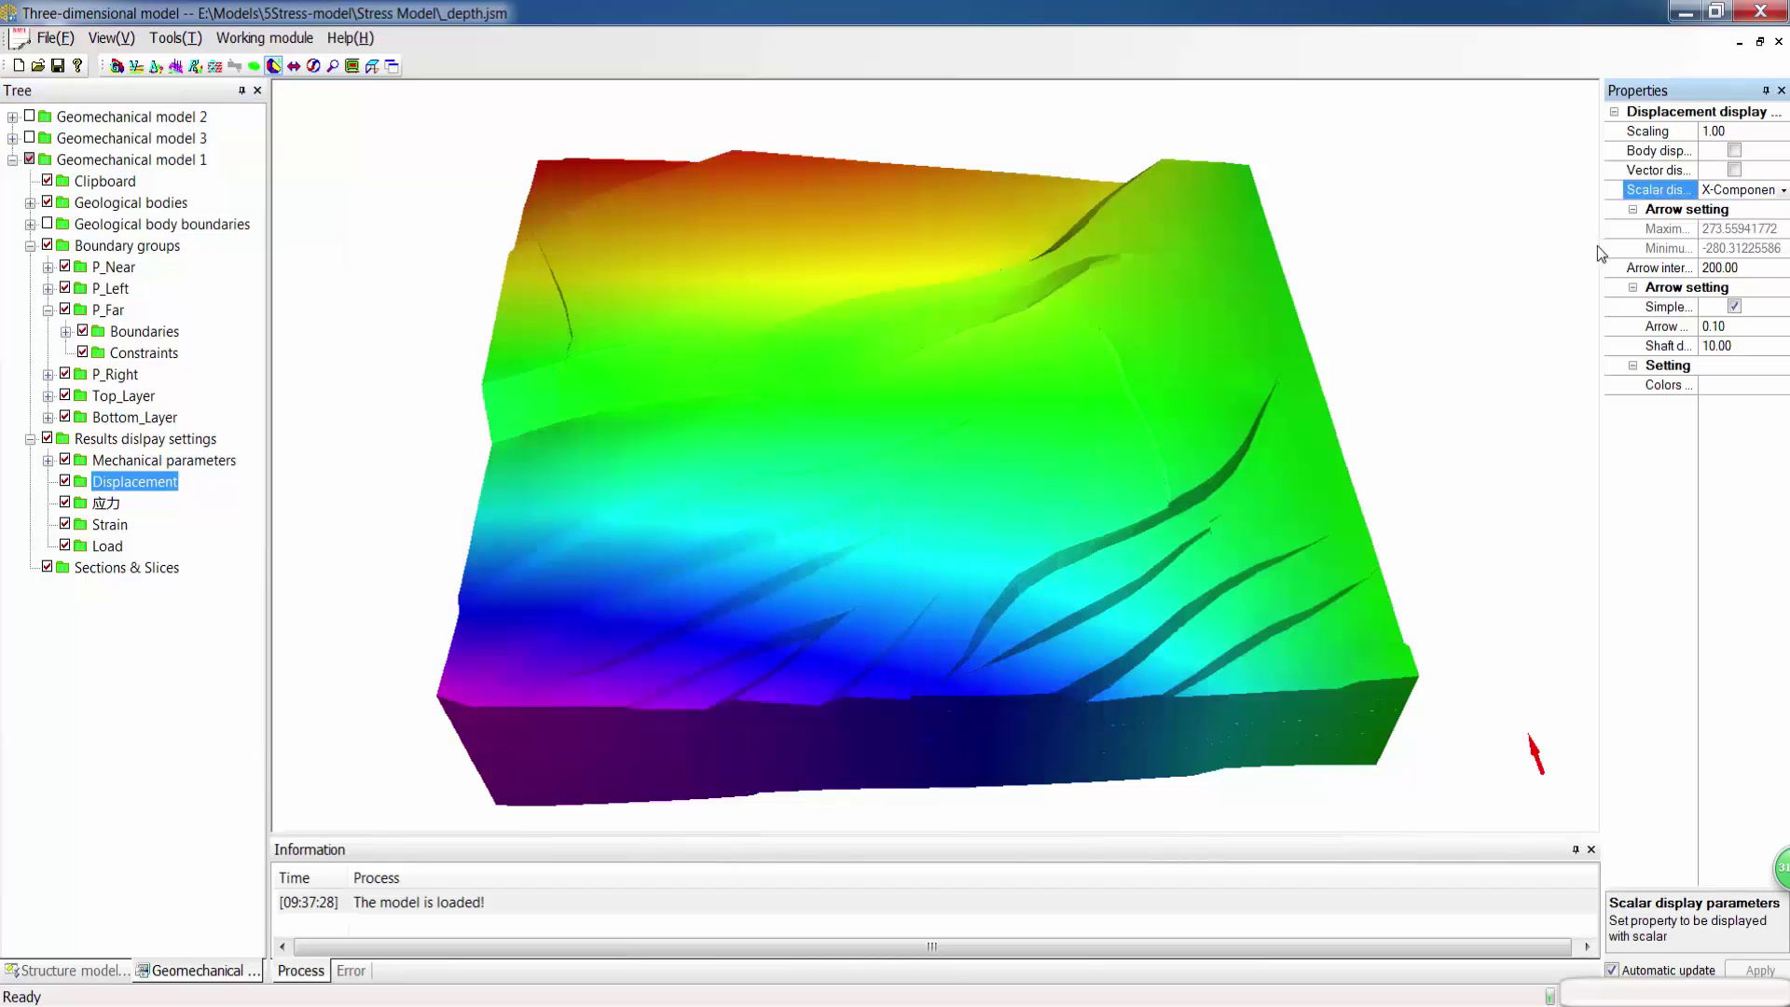
Step: Display the Y-component and Z-component of displacement in turn, ending on the displacement vector sum
{"action": "left_click_drag", "start_coordinate": [1602, 247], "coordinate": [1521, 248]}
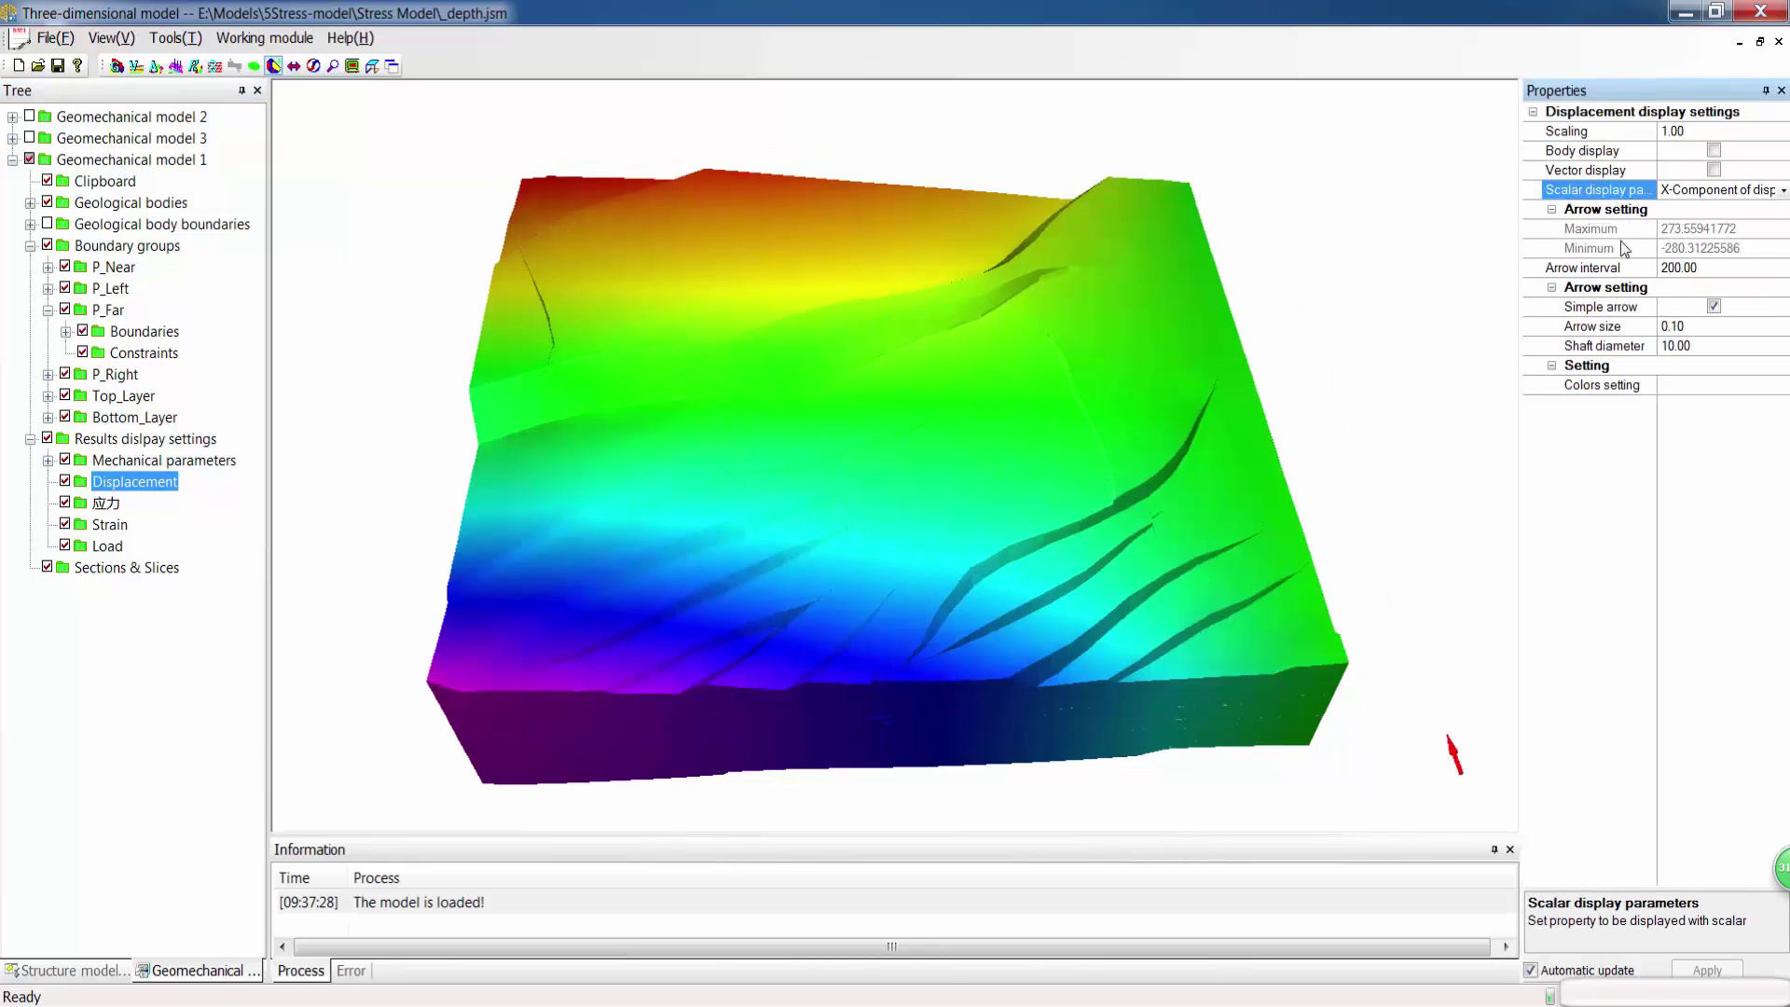
{"action": "left_click", "coordinate": [1783, 191]}
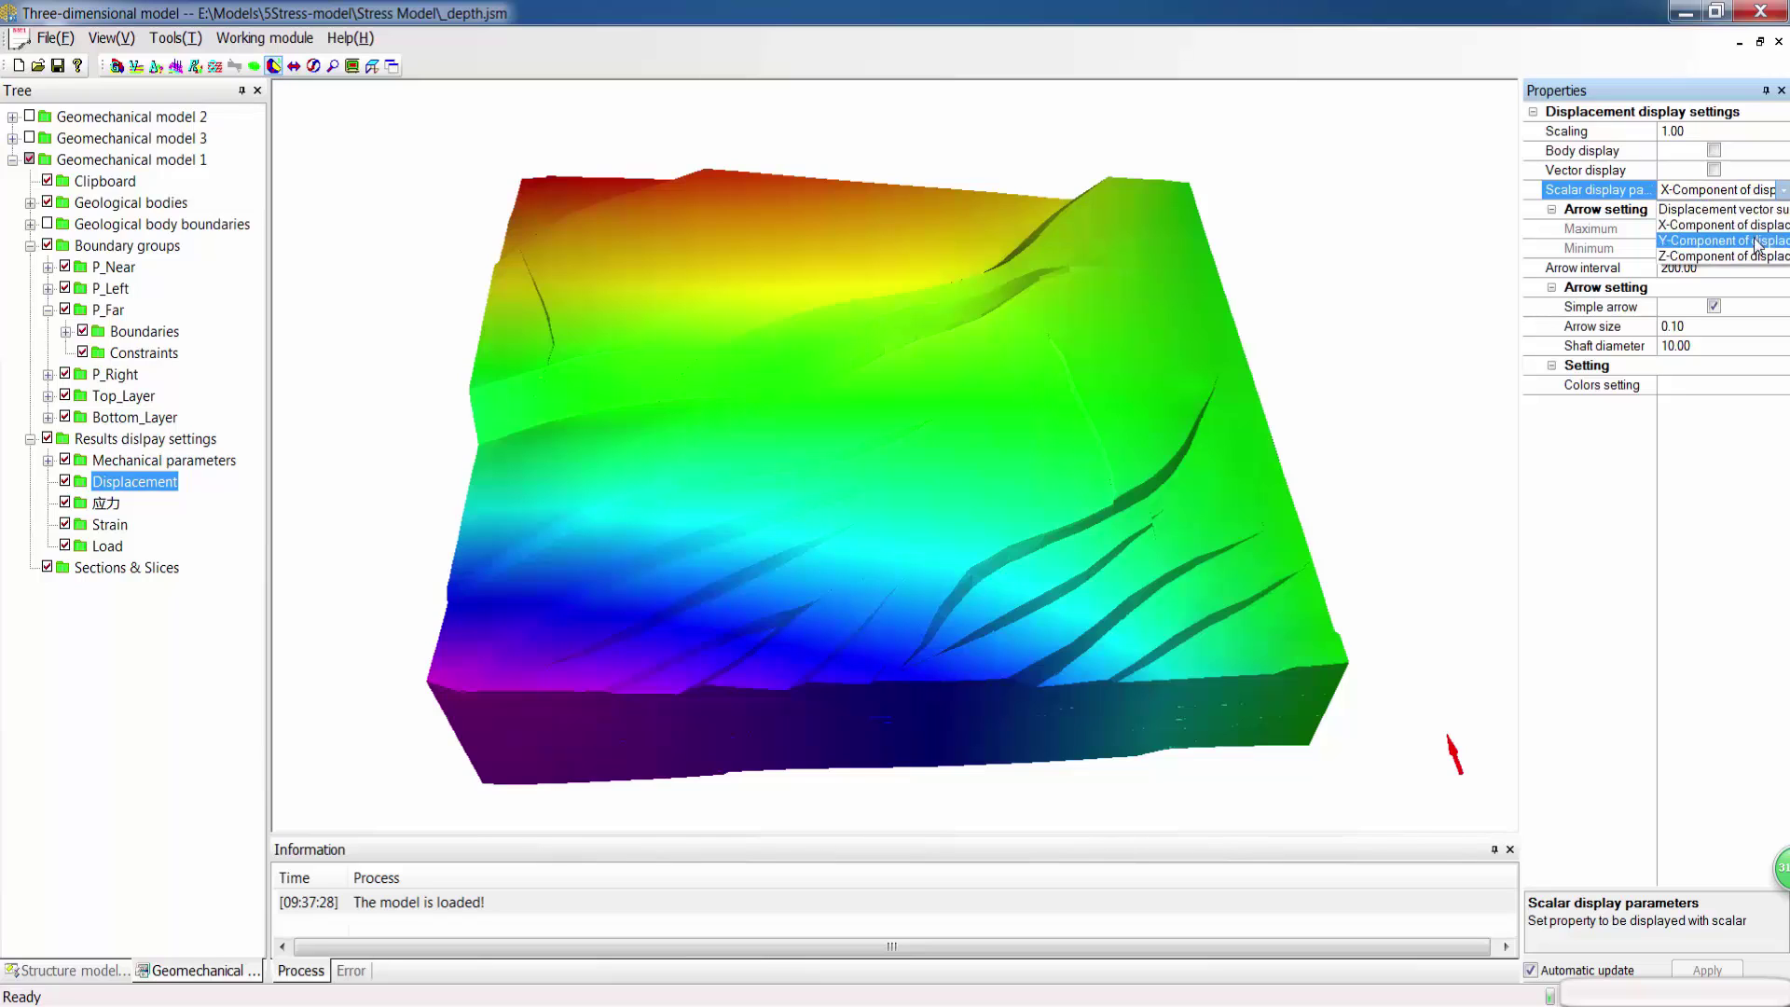
{"action": "left_click", "coordinate": [1762, 241]}
{"action": "left_click", "coordinate": [1783, 191]}
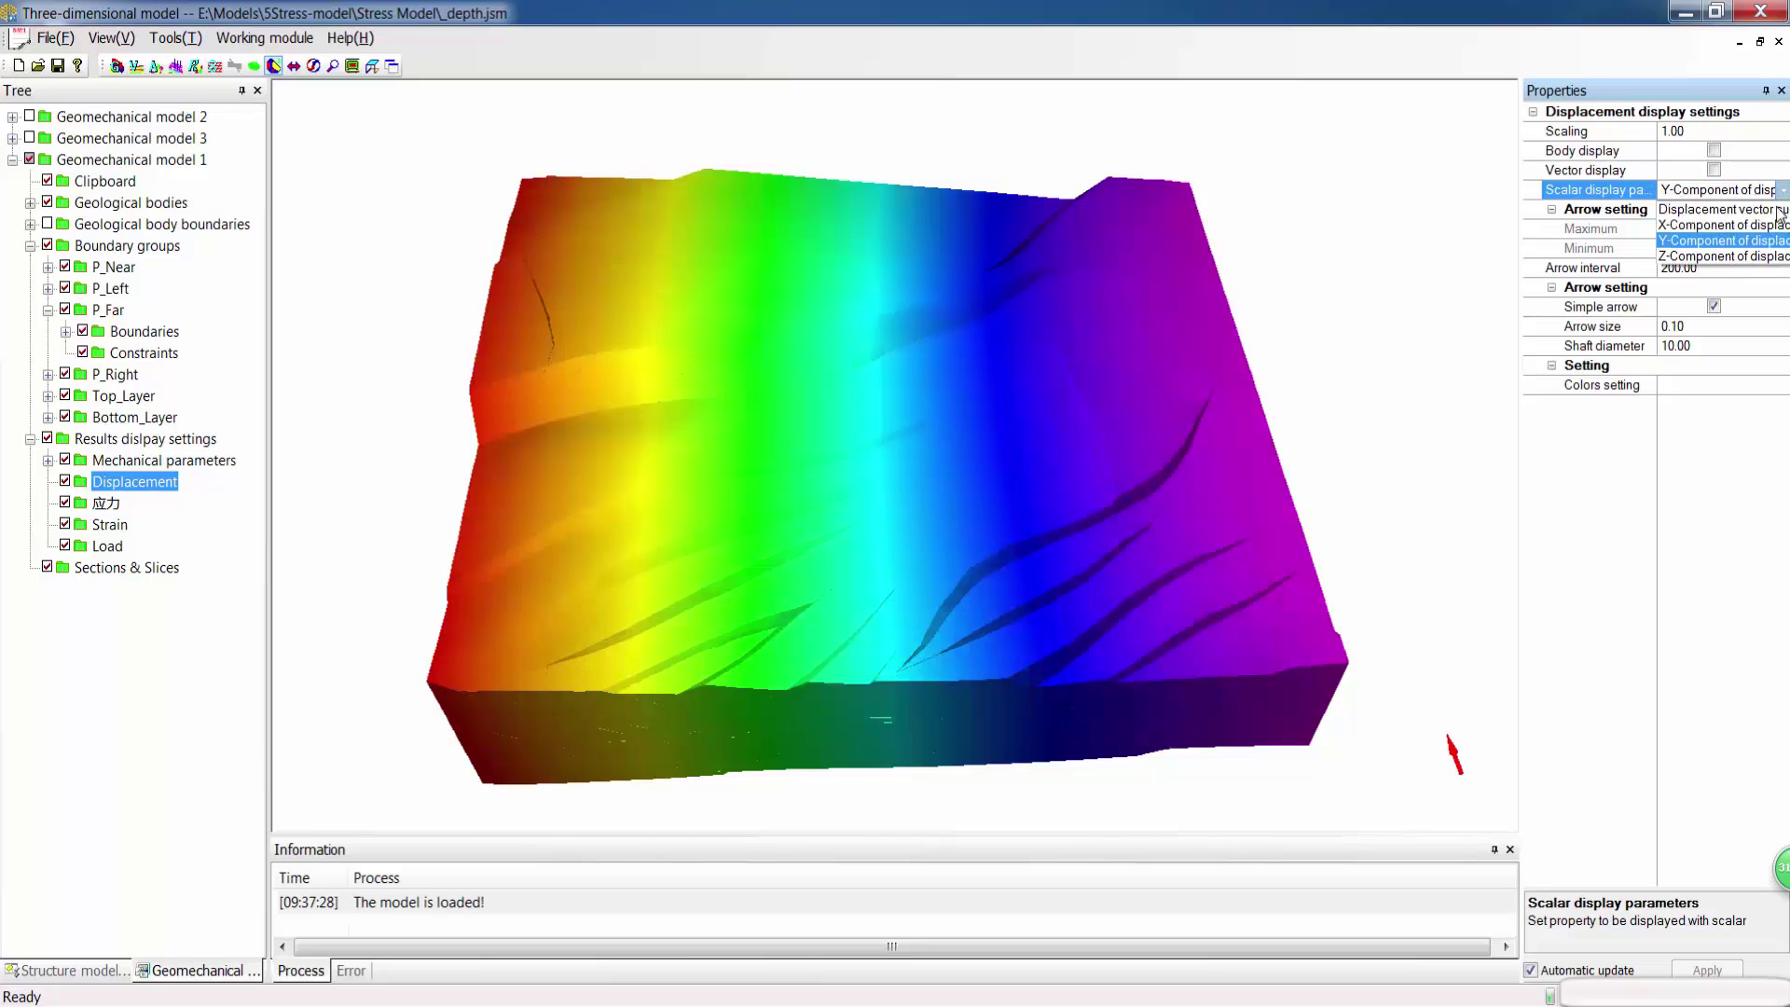
{"action": "left_click", "coordinate": [1769, 260]}
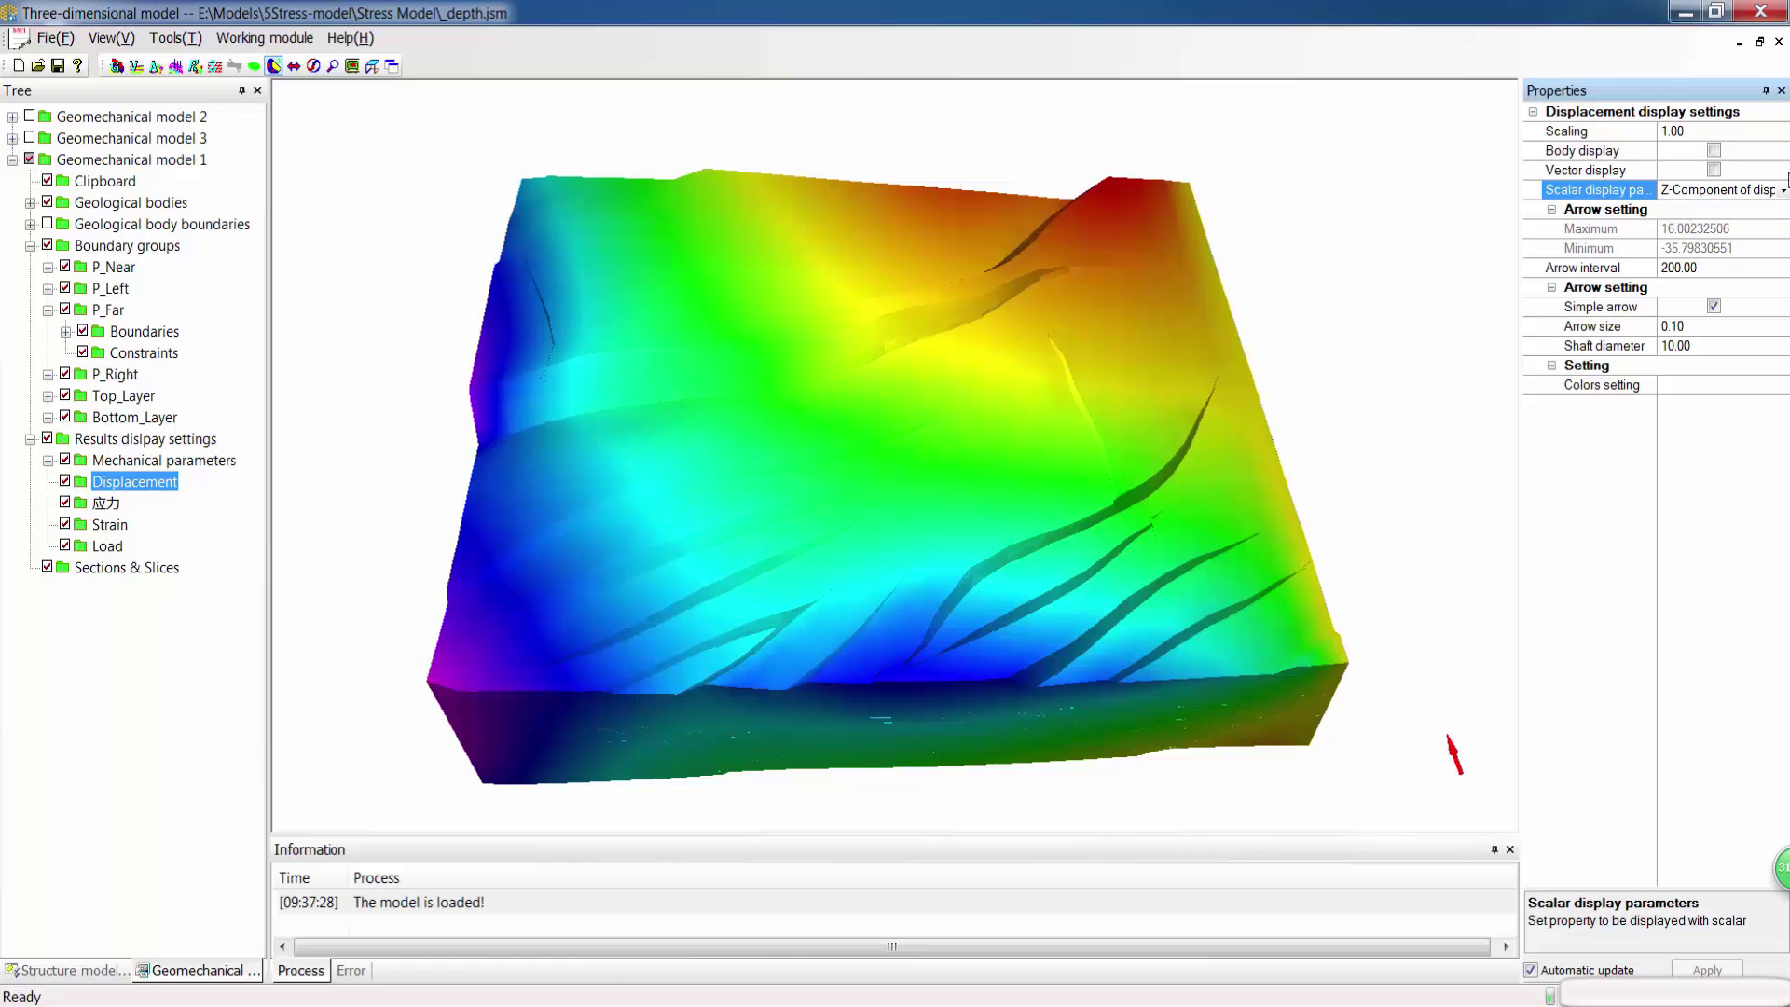
{"action": "left_click", "coordinate": [1783, 191]}
{"action": "left_click", "coordinate": [1762, 207]}
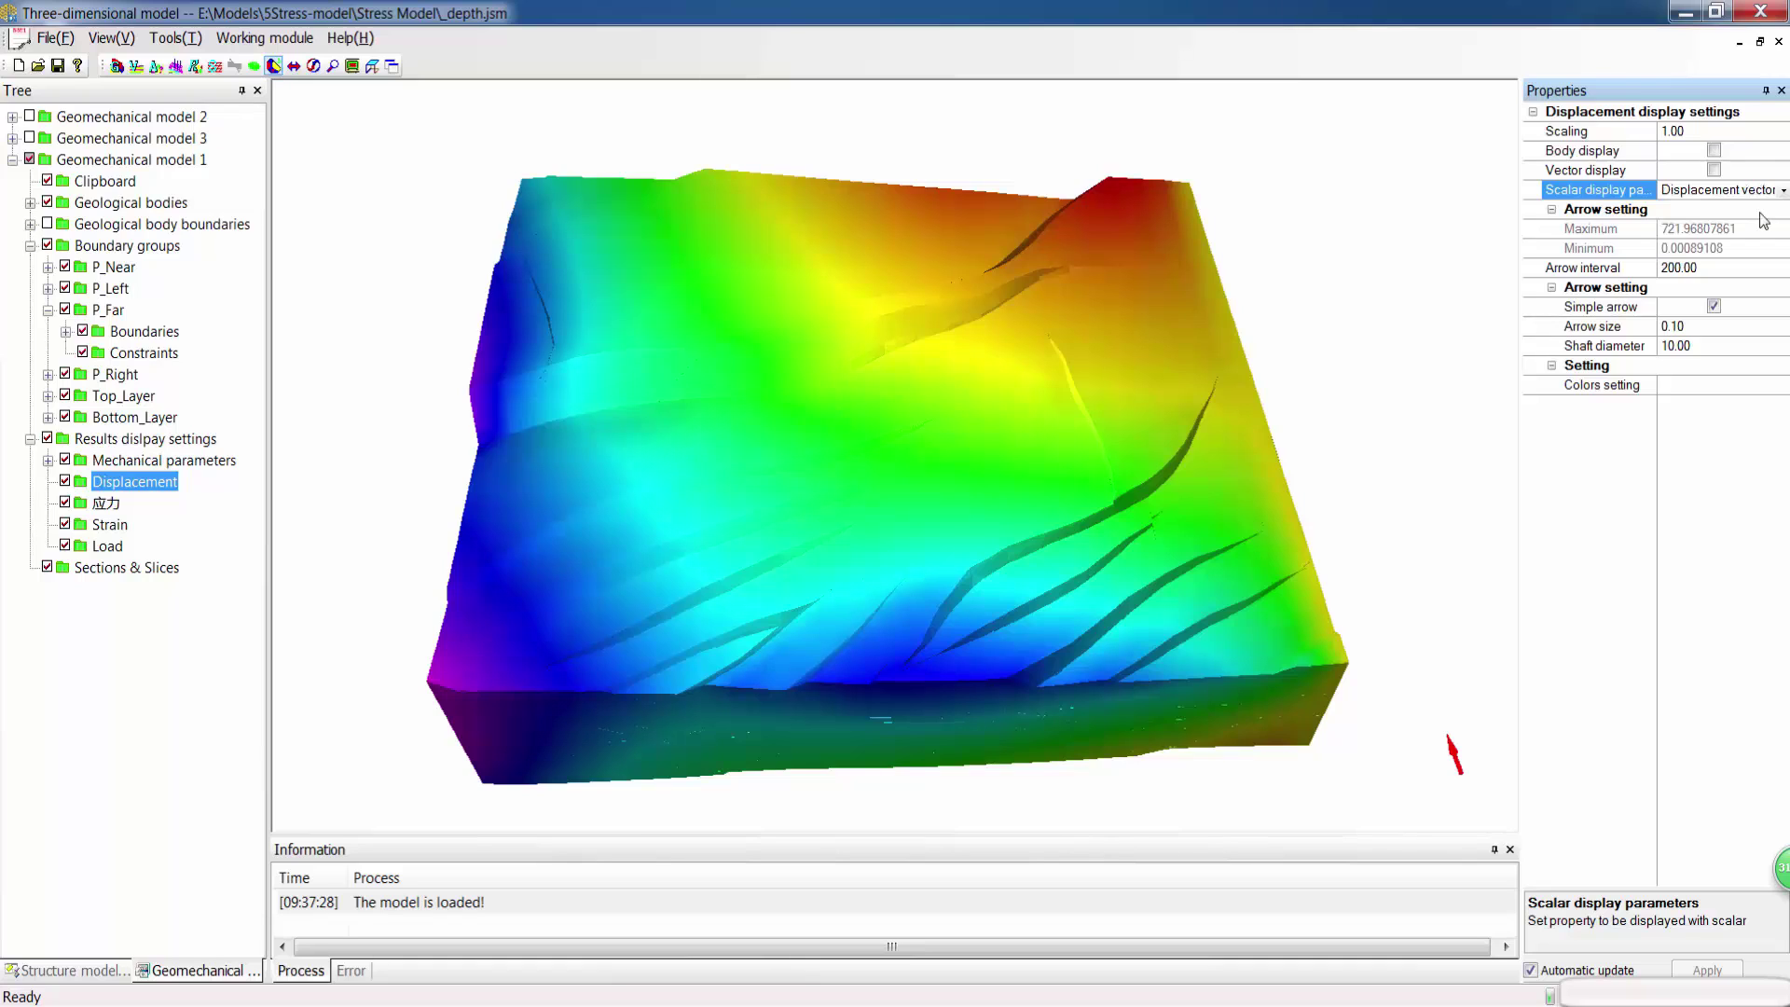
Step: Display Geomechanical model 3 instead of model 1 and check the view's X, Y and Z scale factors
{"action": "left_click", "coordinate": [29, 159]}
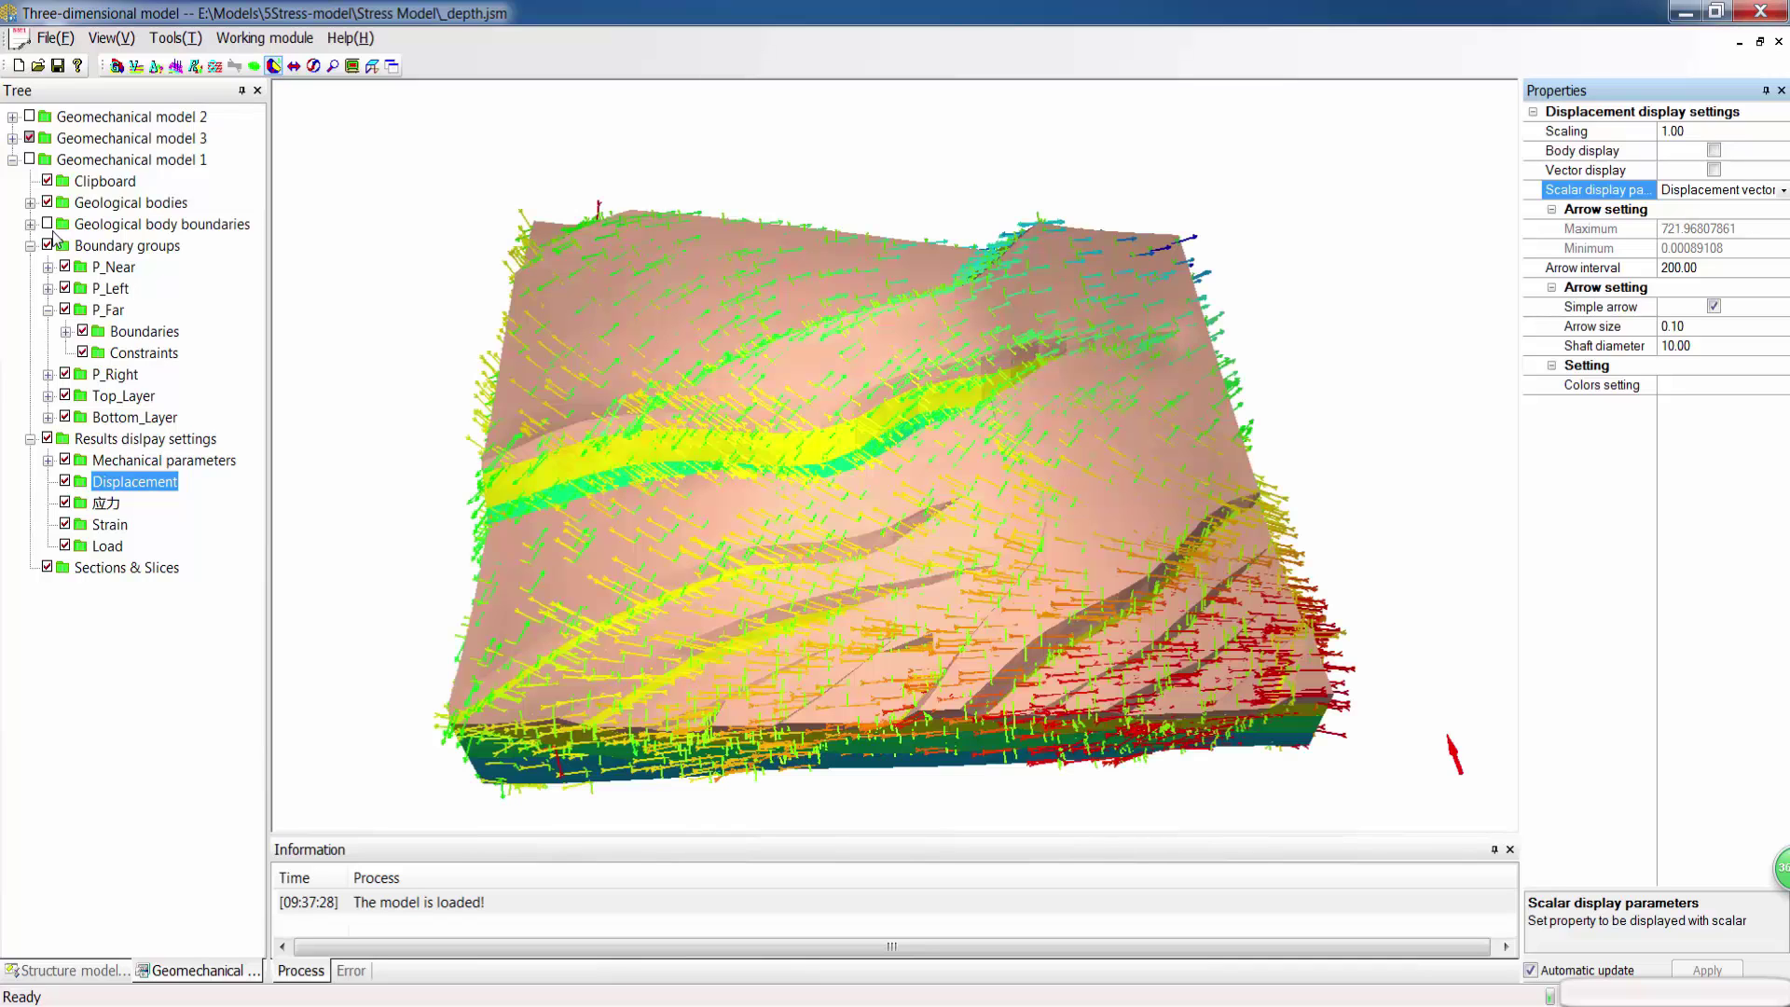
{"action": "left_click", "coordinate": [177, 42]}
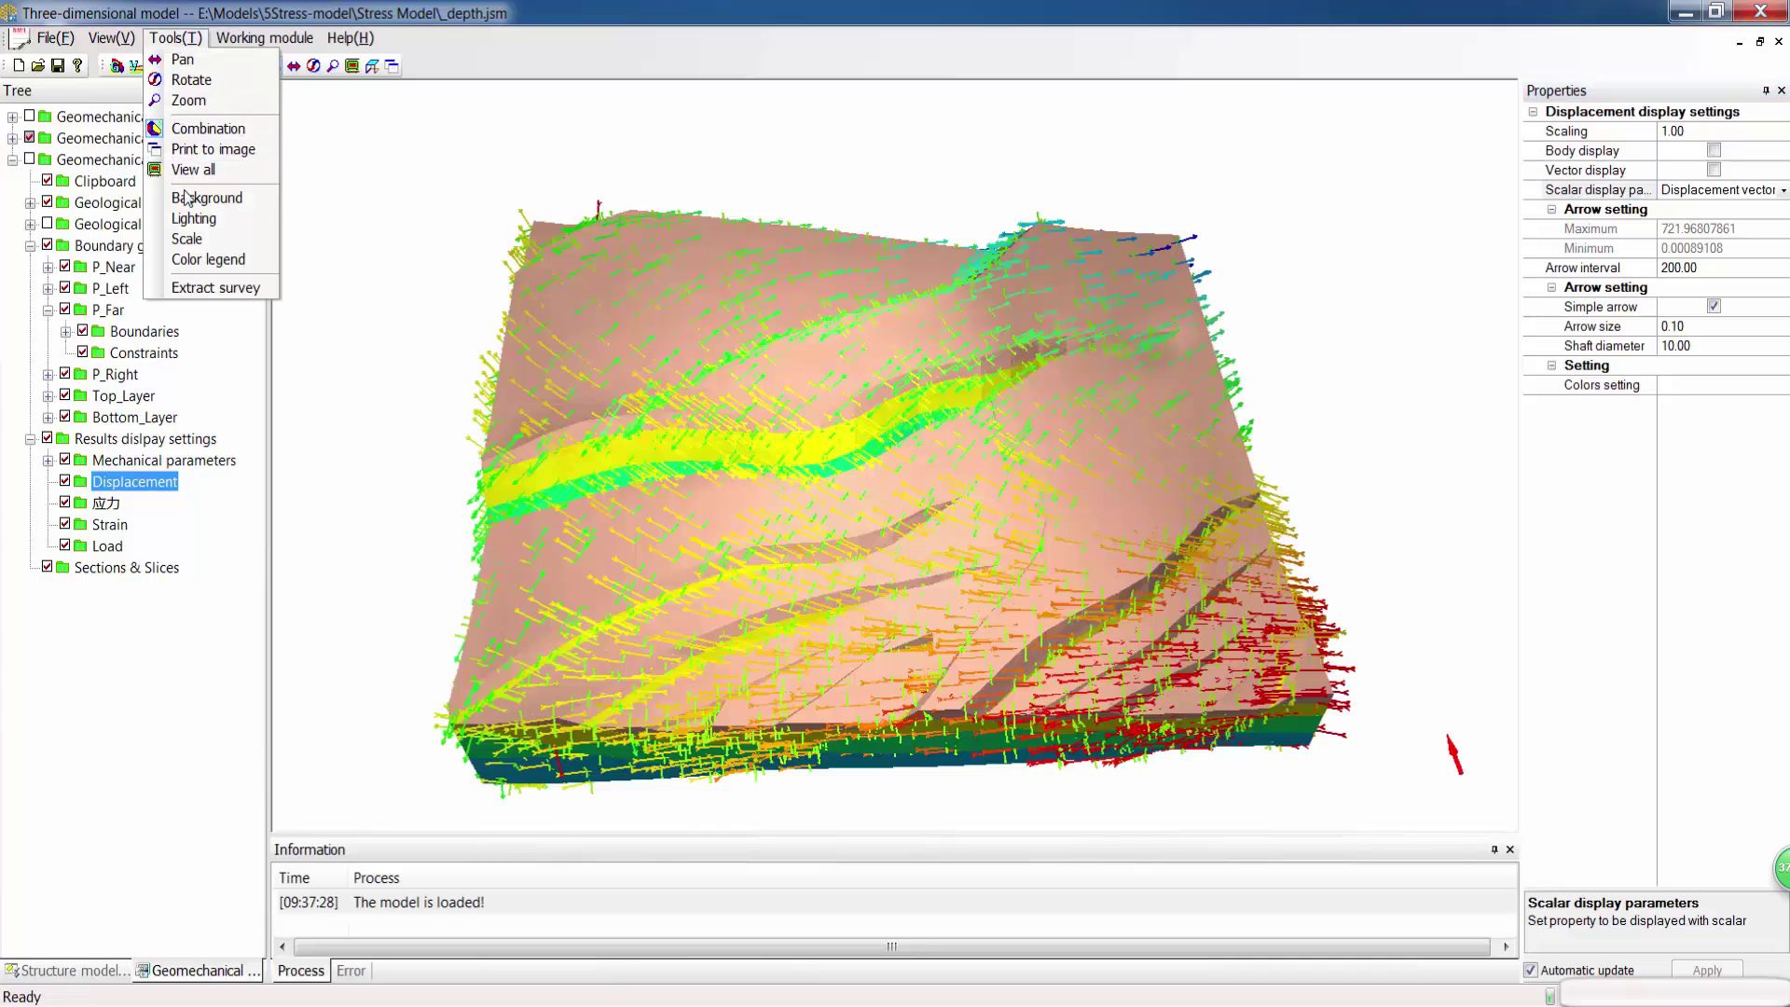
{"action": "left_click", "coordinate": [187, 233]}
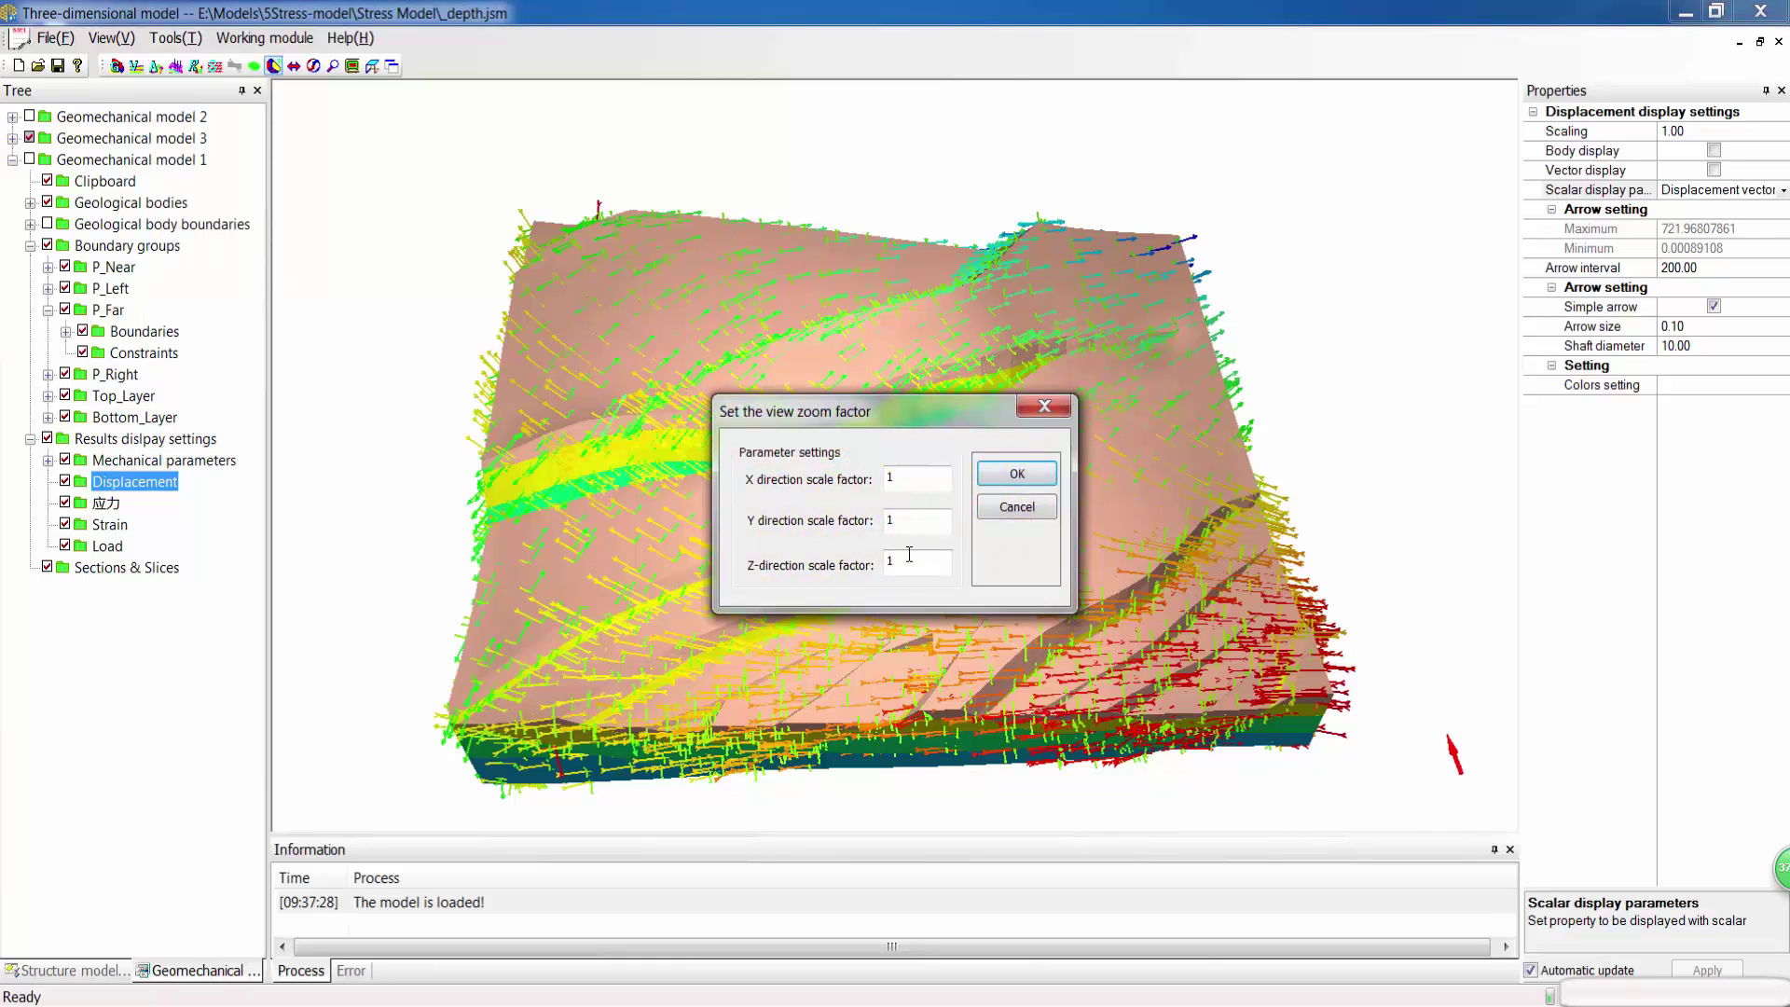
{"action": "left_click", "coordinate": [1044, 407]}
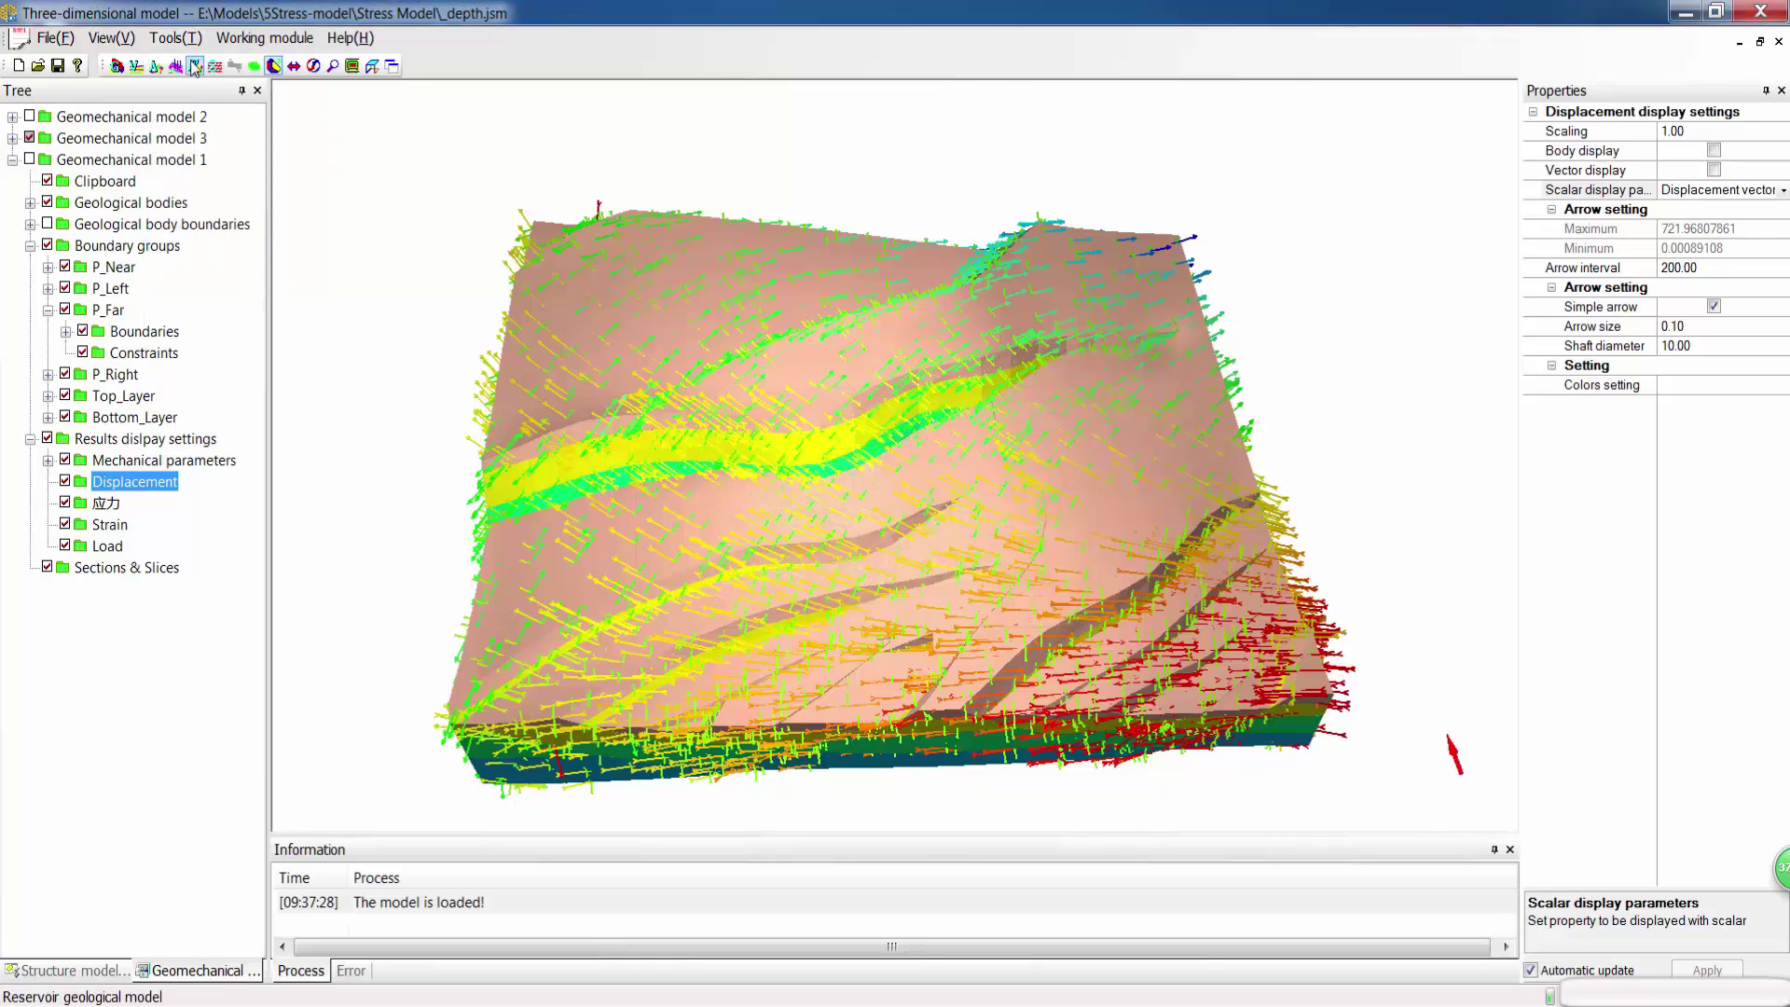
Step: Turn on the Colors legend, save the change and examine the coloured vector arrows across Geomechanical model 3
{"action": "left_click", "coordinate": [176, 37]}
{"action": "left_click", "coordinate": [207, 259]}
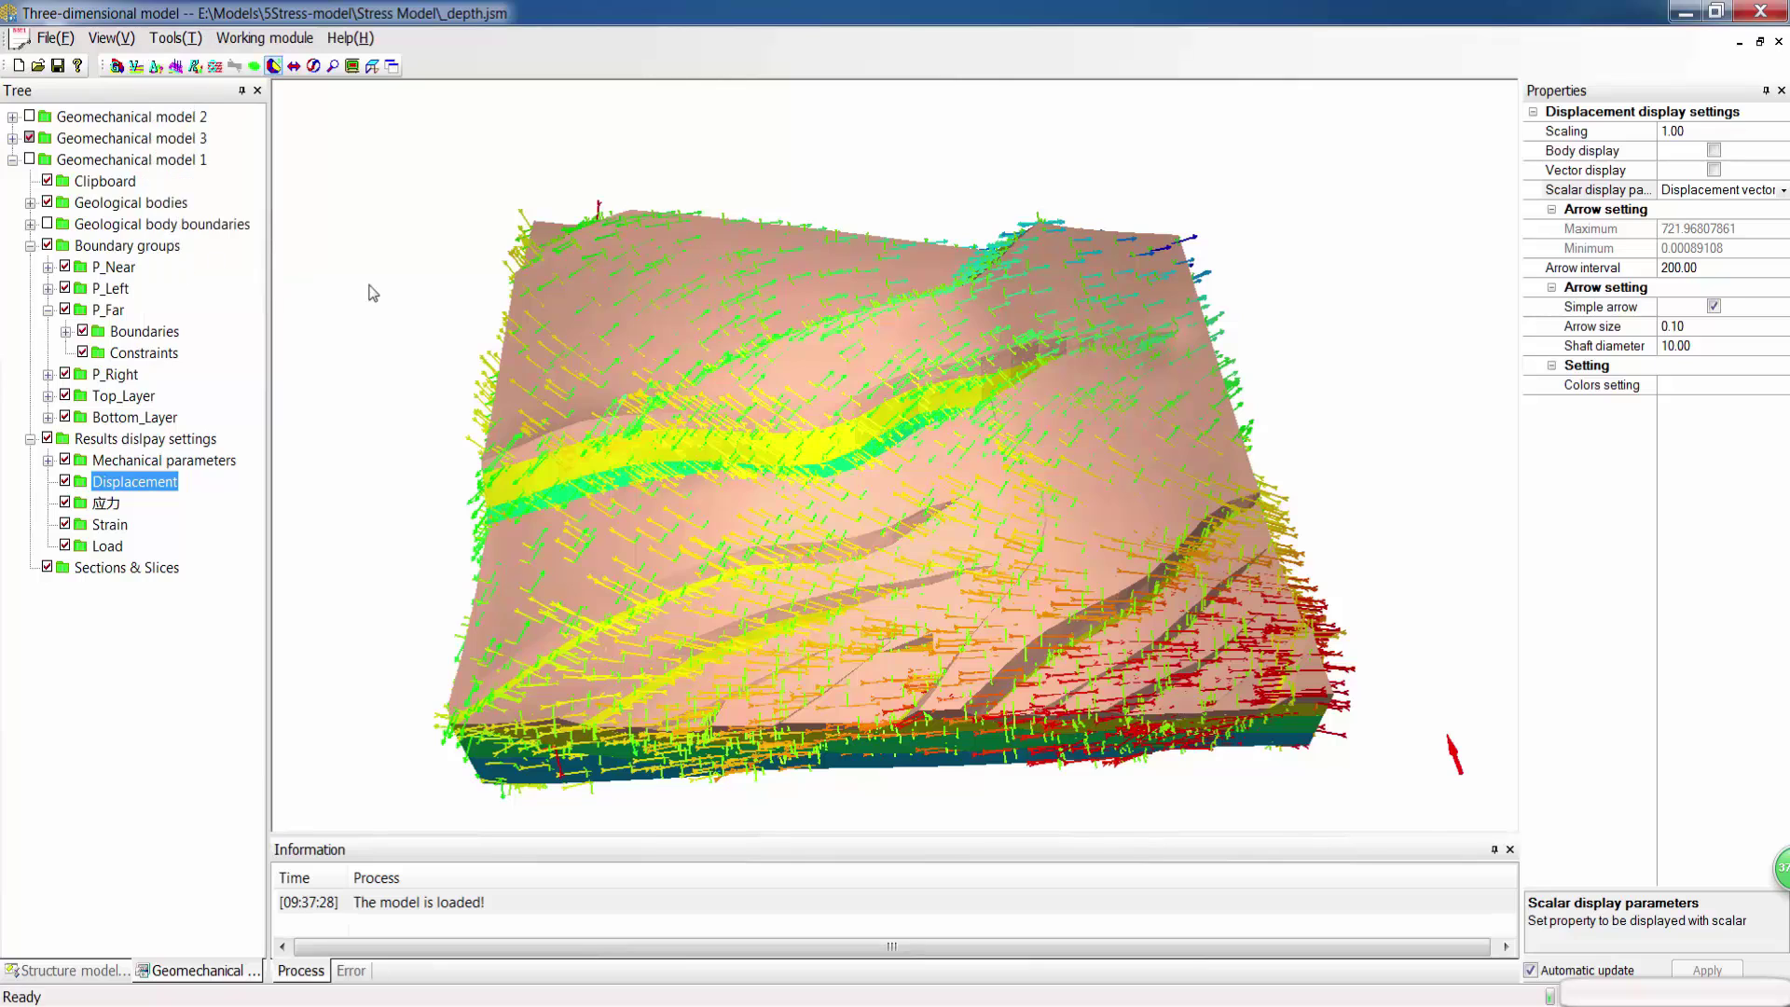
{"action": "left_click", "coordinate": [608, 318]}
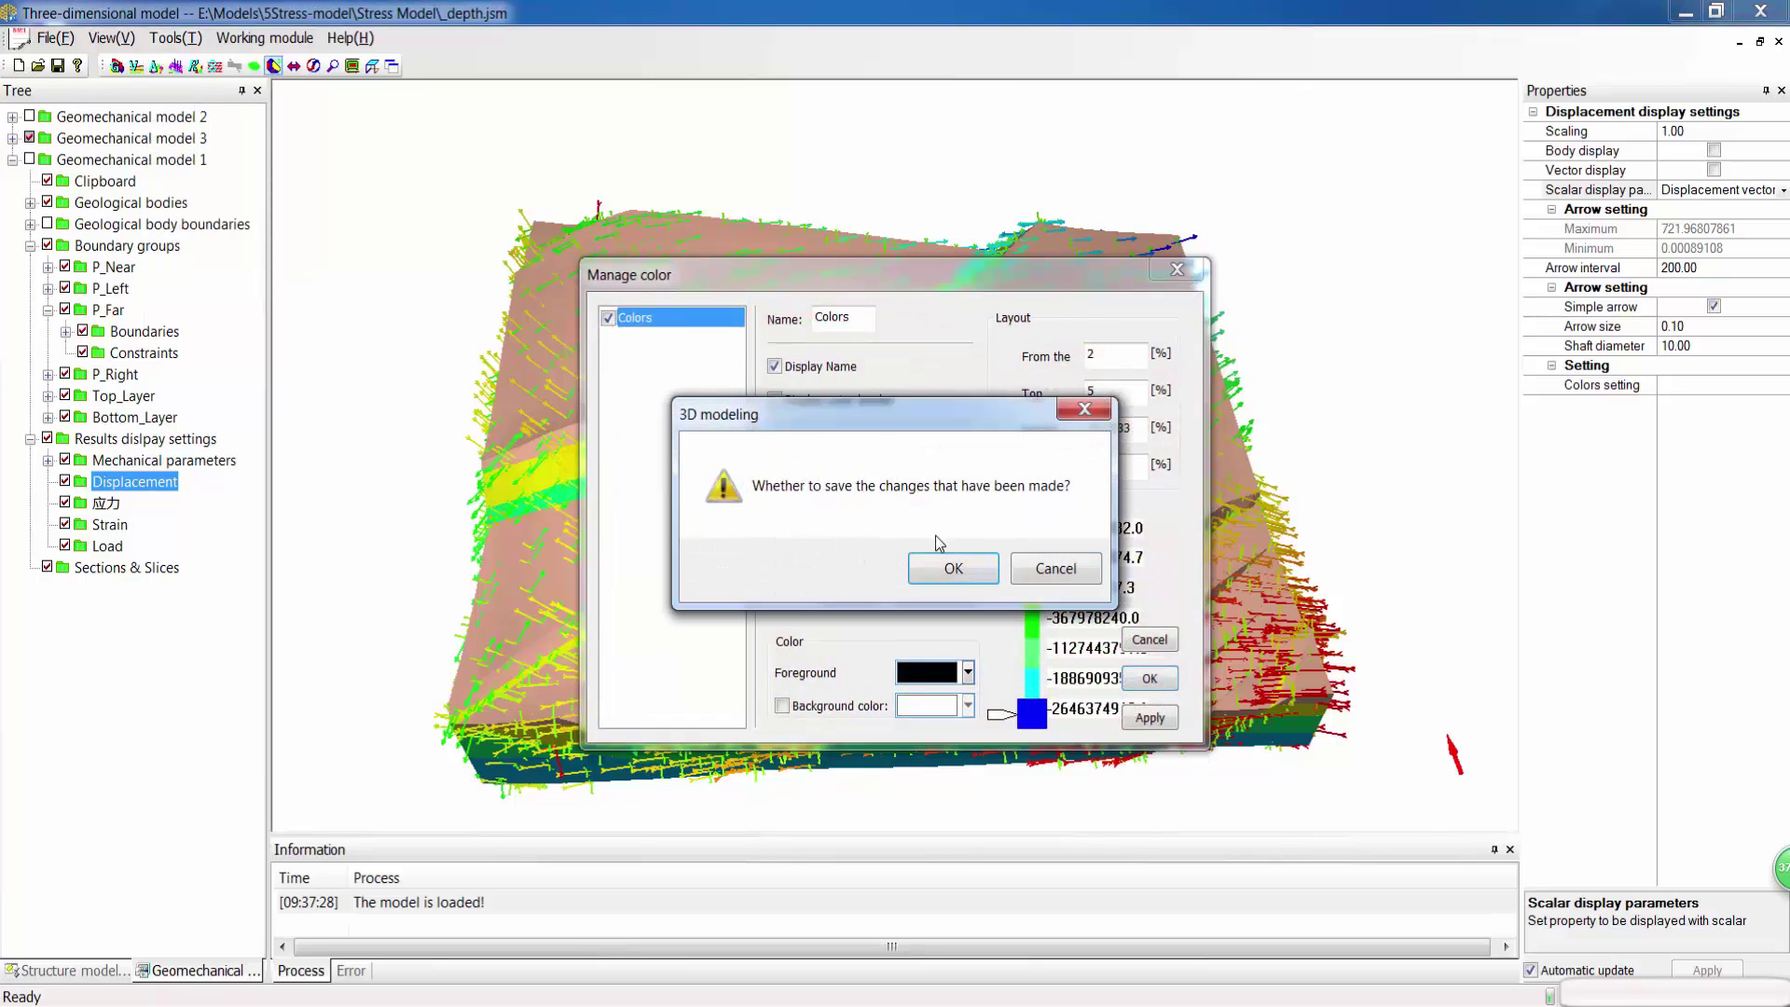
{"action": "left_click", "coordinate": [951, 567]}
{"action": "left_click", "coordinate": [1176, 269]}
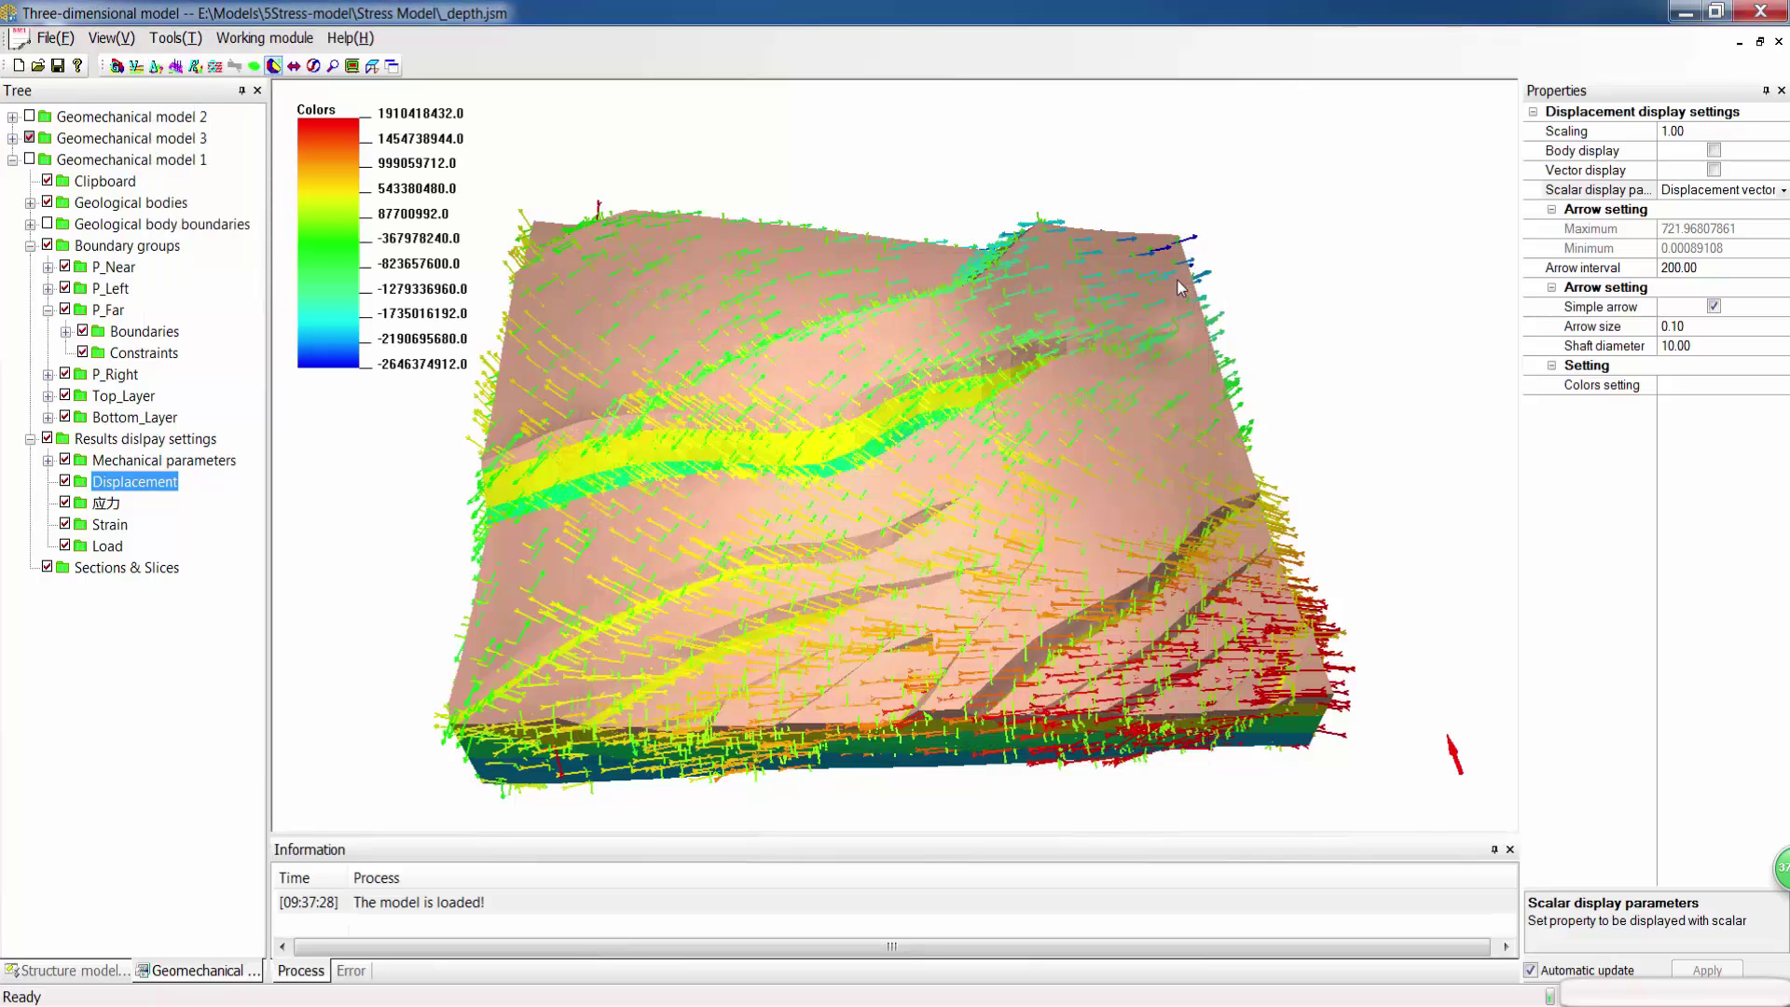
{"action": "middle_click_drag", "start_coordinate": [917, 504], "coordinate": [965, 408]}
{"action": "scroll", "coordinate": [949, 625], "scroll_direction": "up", "scroll_amount": 3}
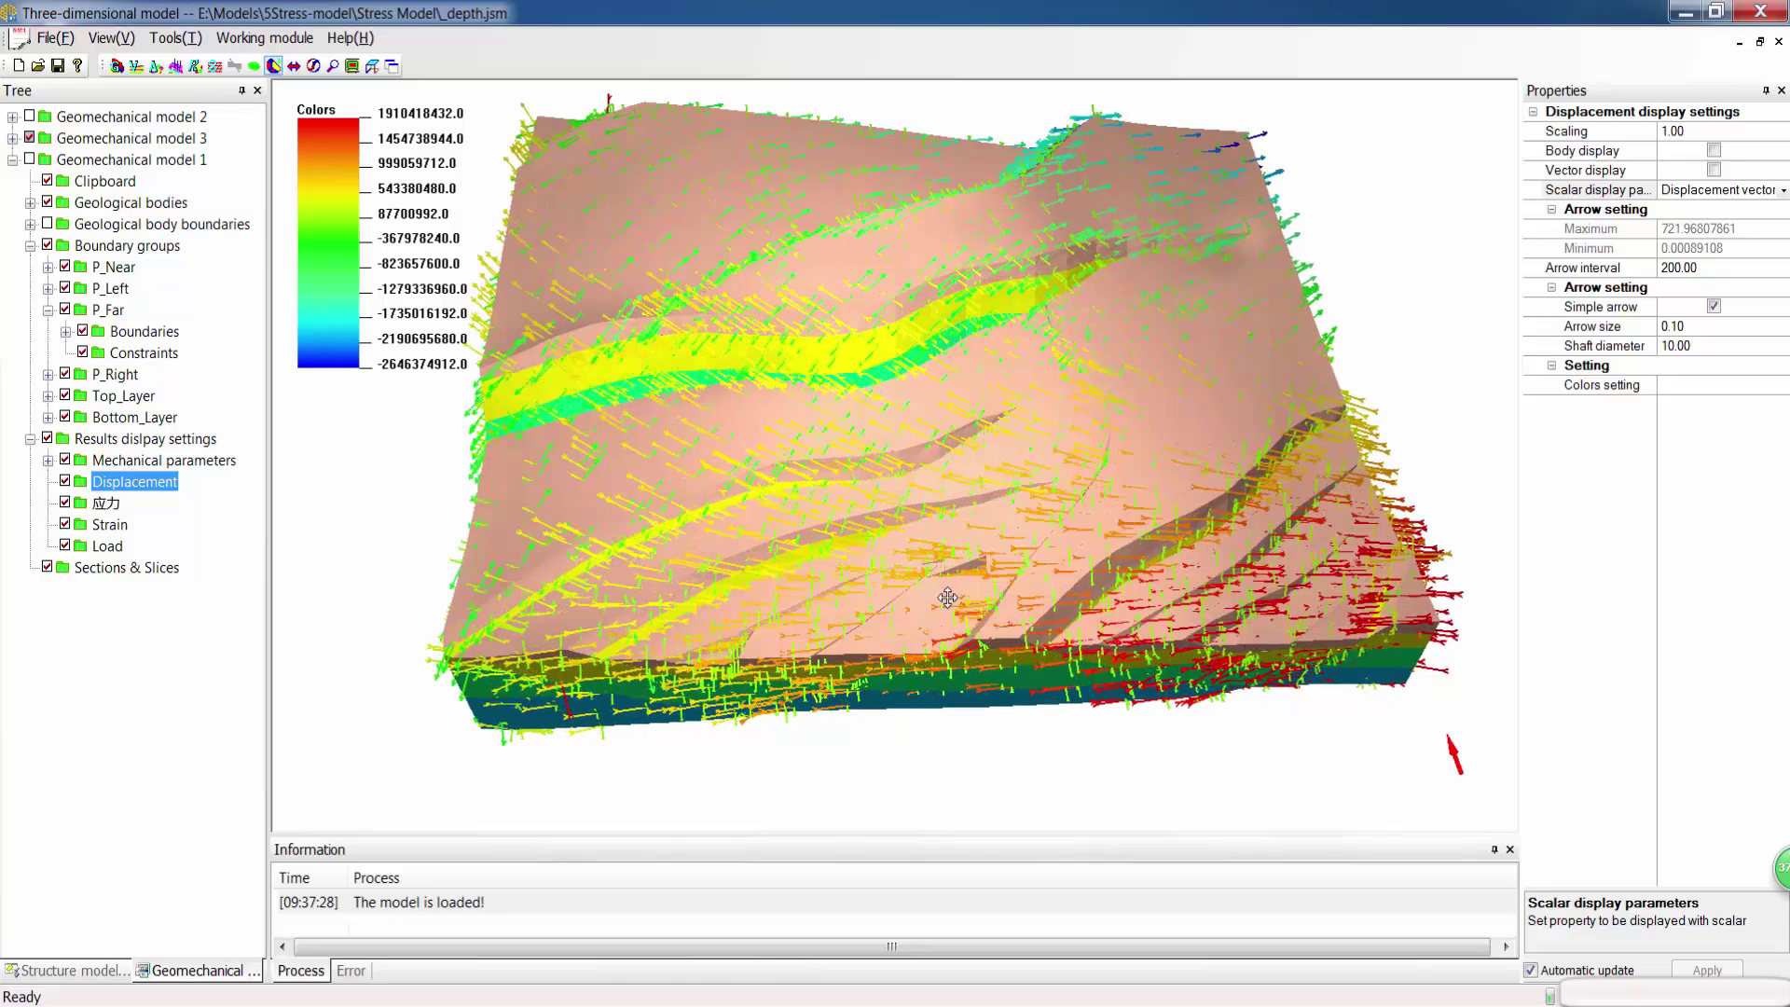
{"action": "middle_click_drag", "start_coordinate": [950, 625], "coordinate": [937, 684]}
{"action": "scroll", "coordinate": [927, 656], "scroll_direction": "down", "scroll_amount": 2}
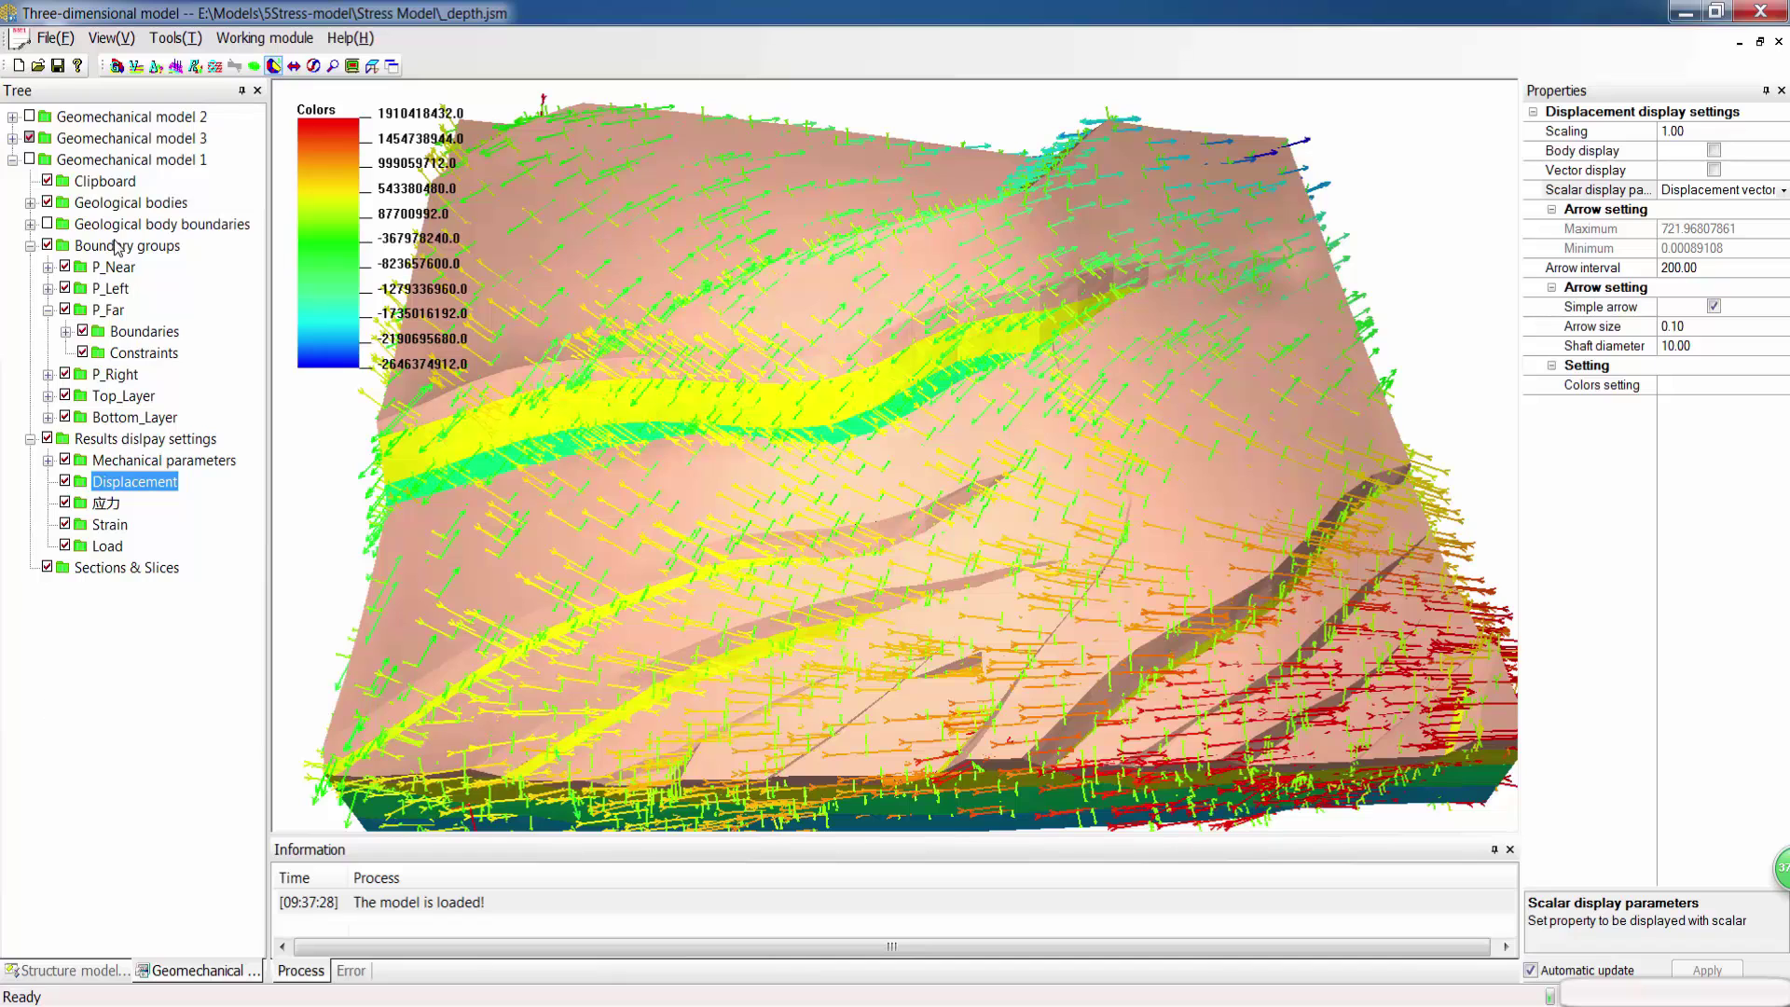
Step: Close the stress model without saving _depth.jsm and switch to the open 6Paleo-restoration model window
{"action": "left_click", "coordinate": [1768, 12]}
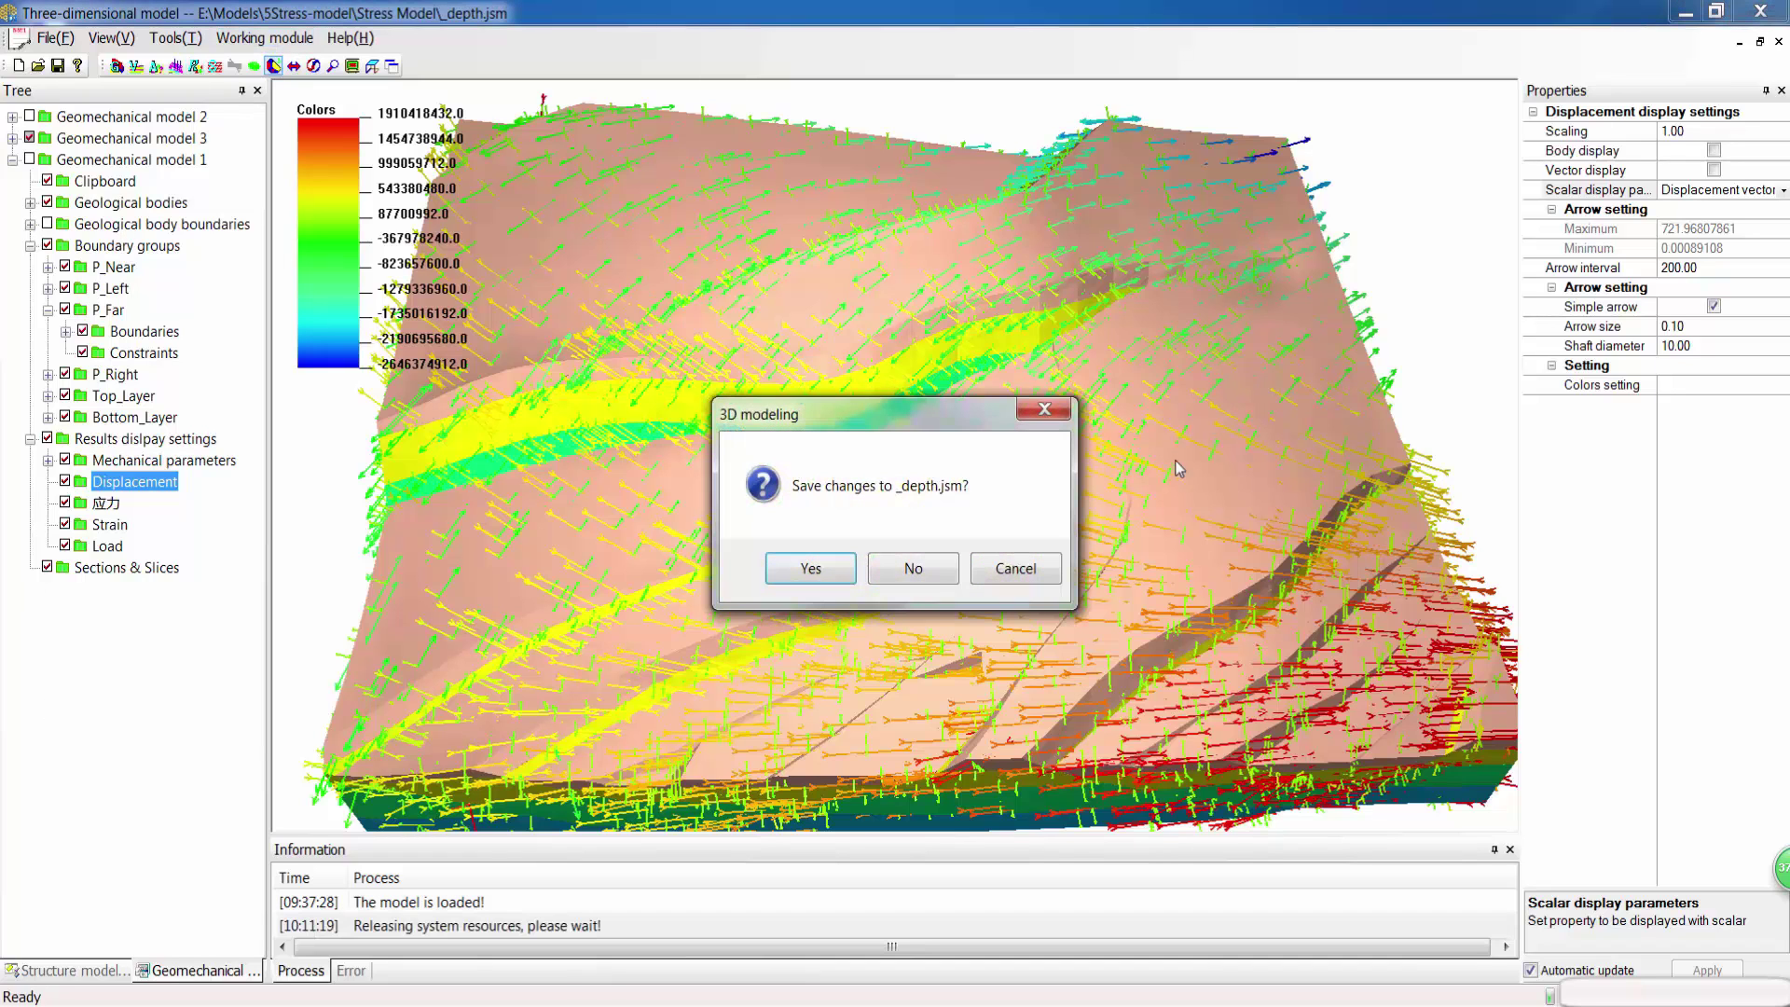
{"action": "left_click", "coordinate": [939, 576]}
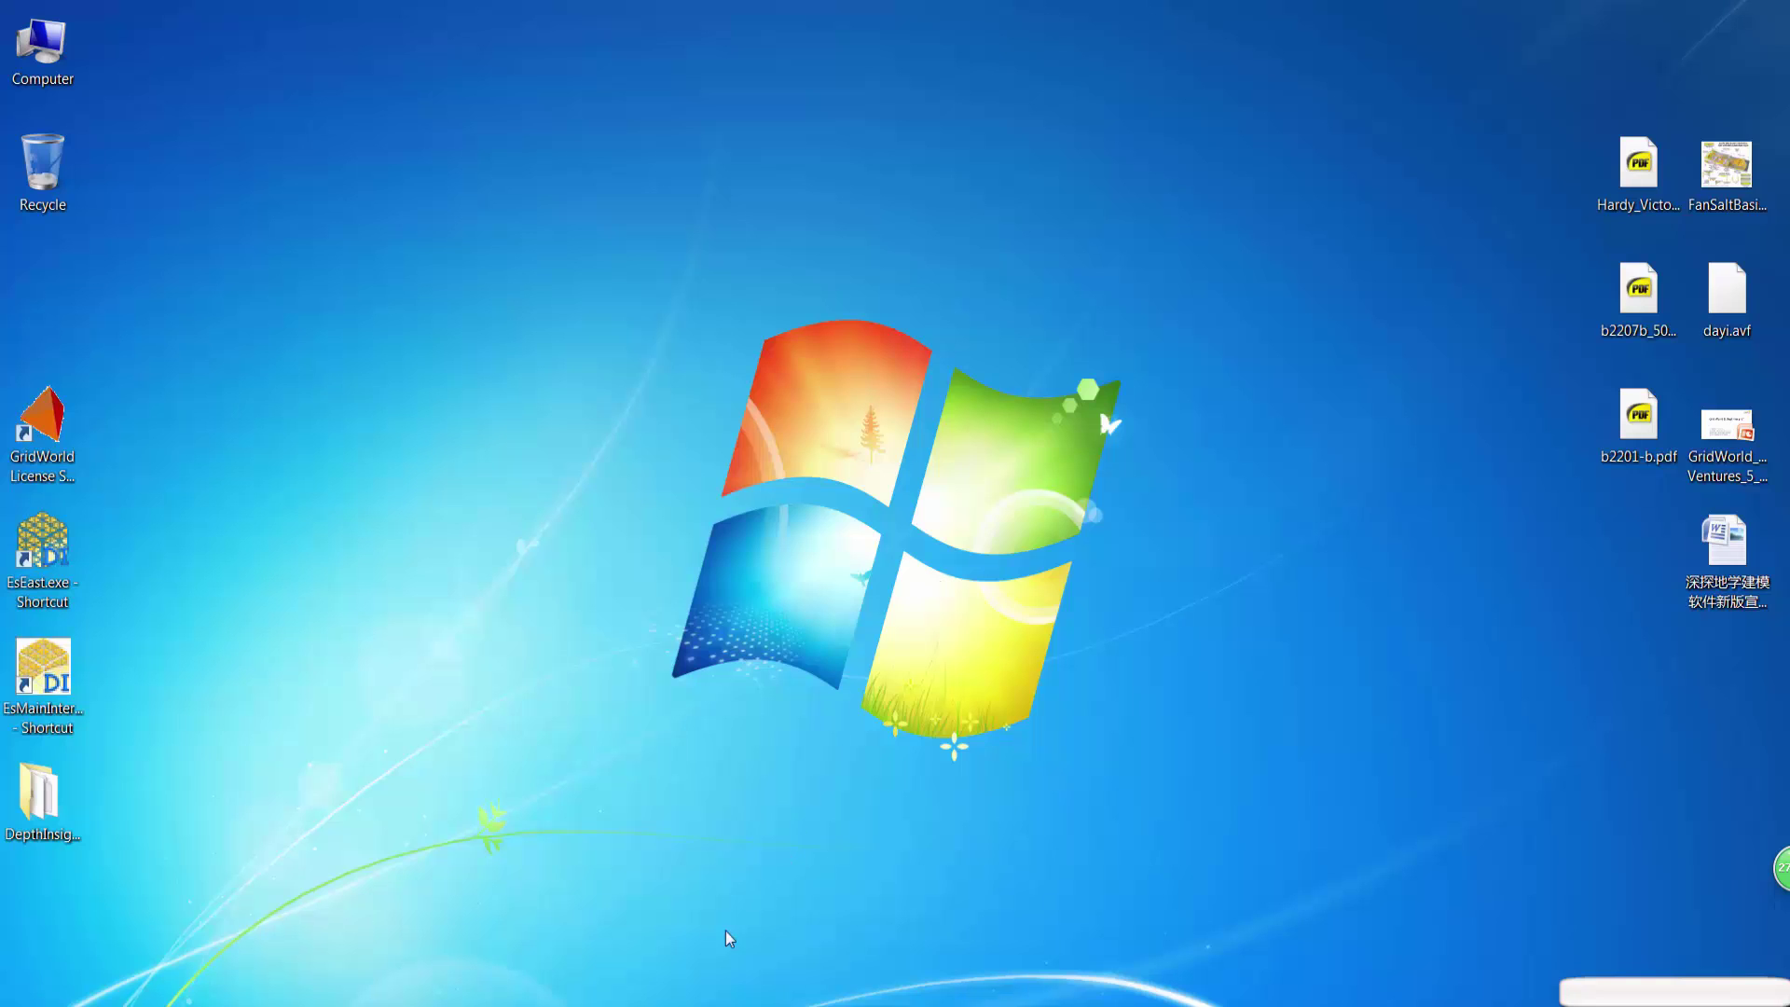
{"action": "mouse_move", "coordinate": [545, 1005]}
{"action": "left_click", "coordinate": [419, 895]}
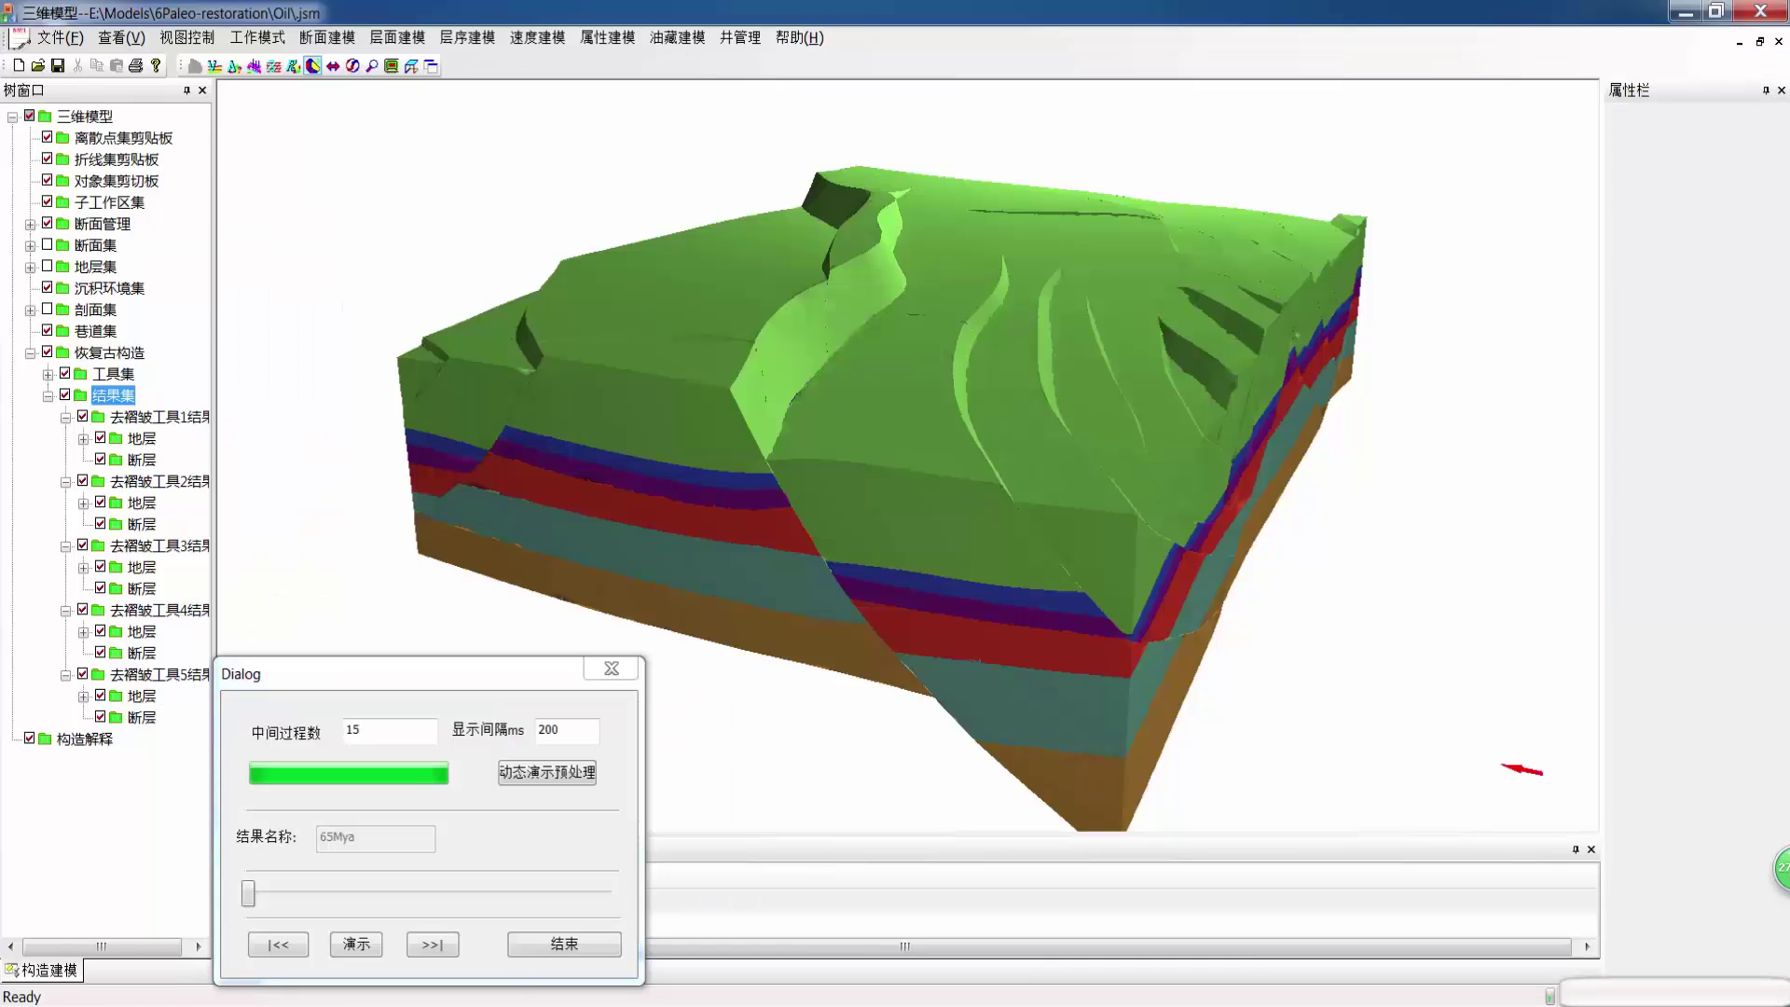
Step: Play the paleo-structure restoration animation from the 65Mya result through to the 295Mya result
{"action": "left_click", "coordinate": [350, 949]}
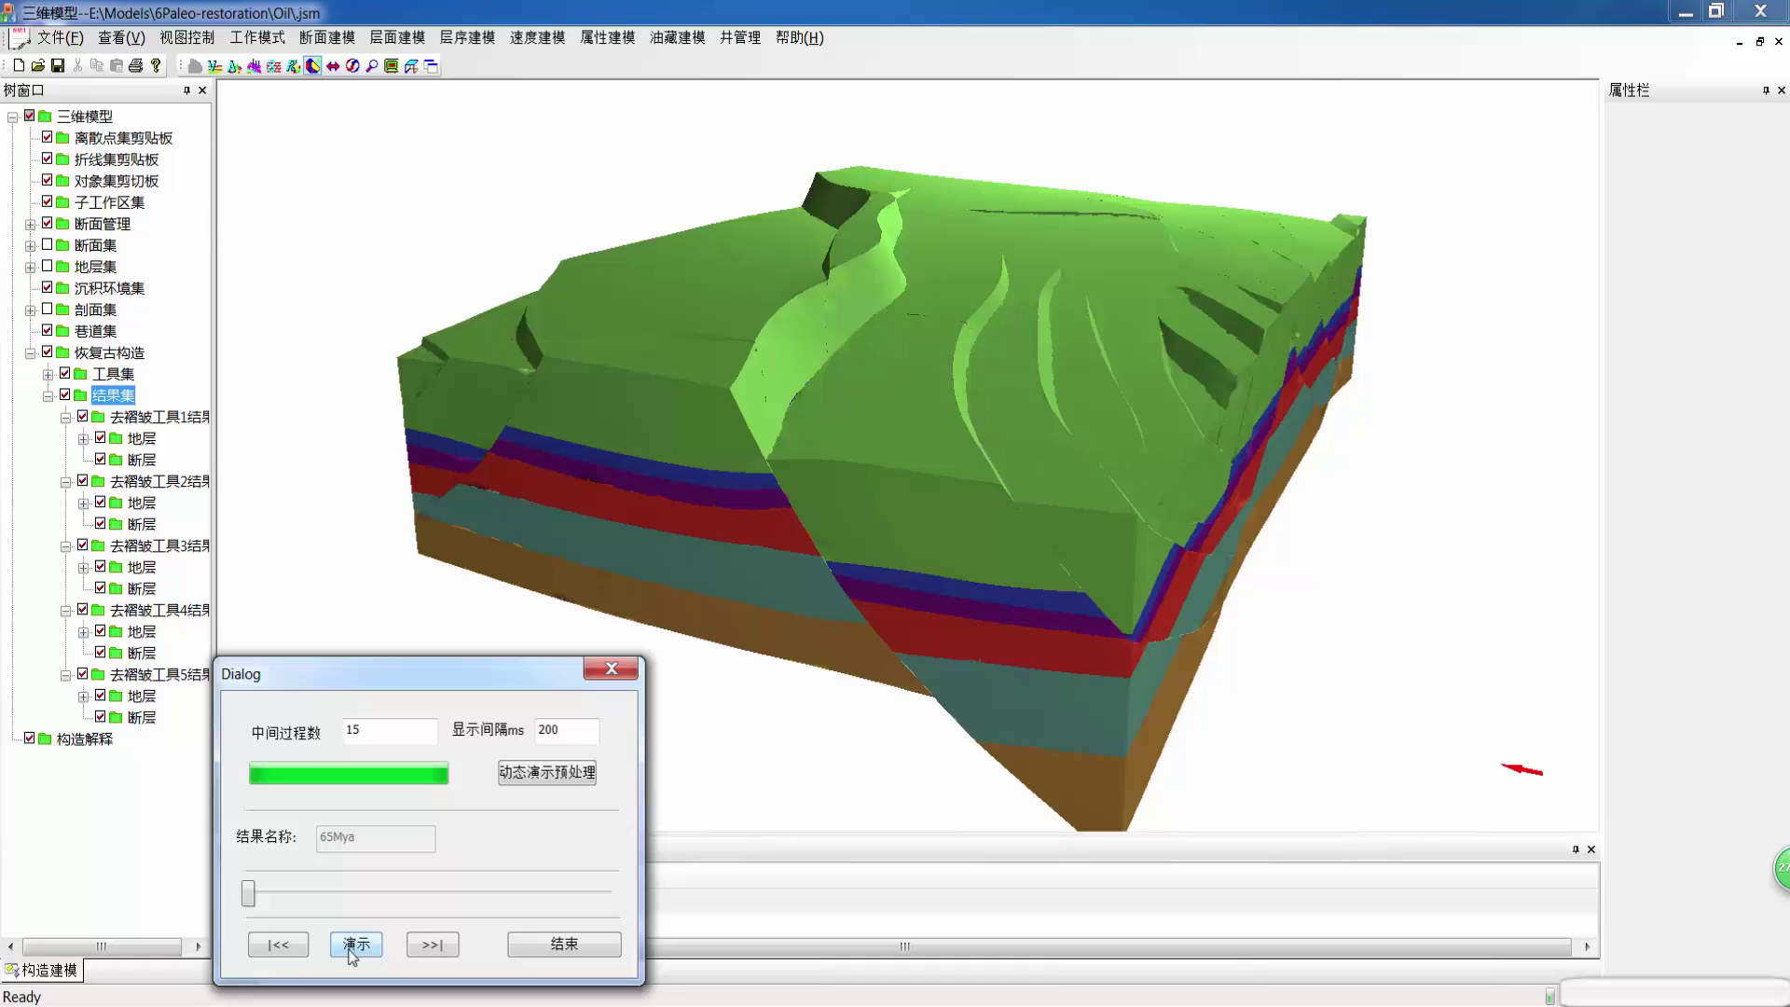
{"action": "left_click", "coordinate": [350, 949]}
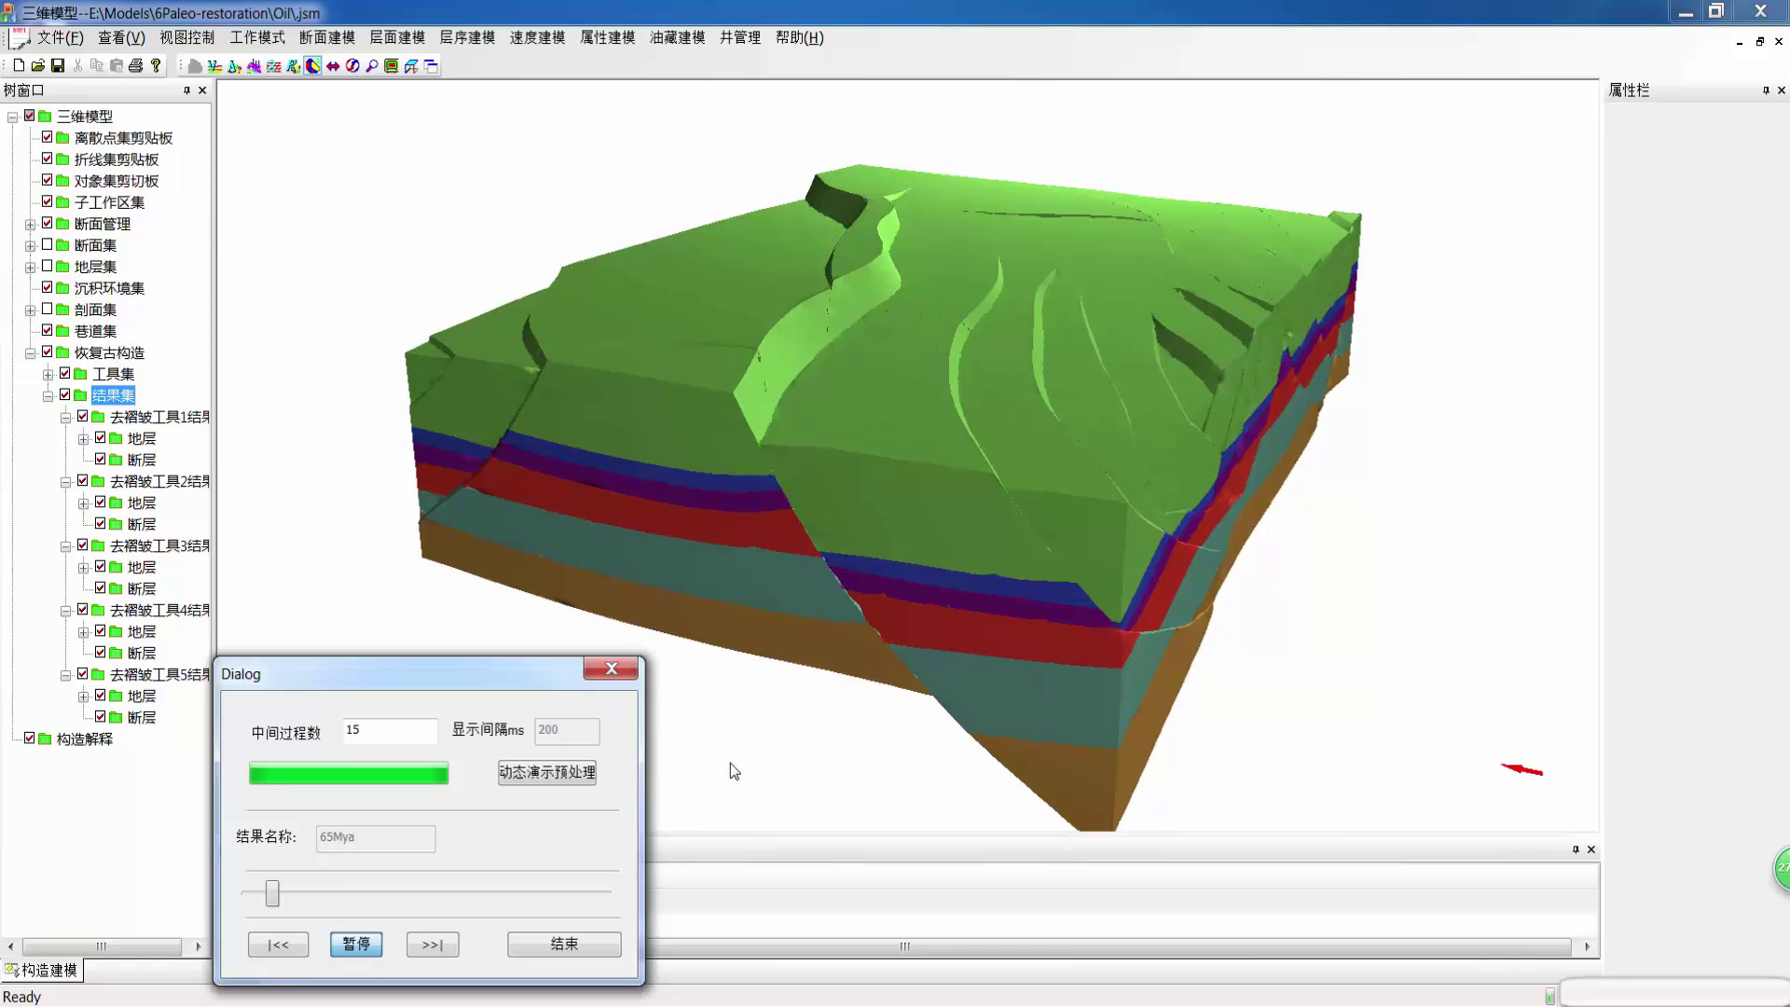
{"action": "left_click", "coordinate": [910, 691]}
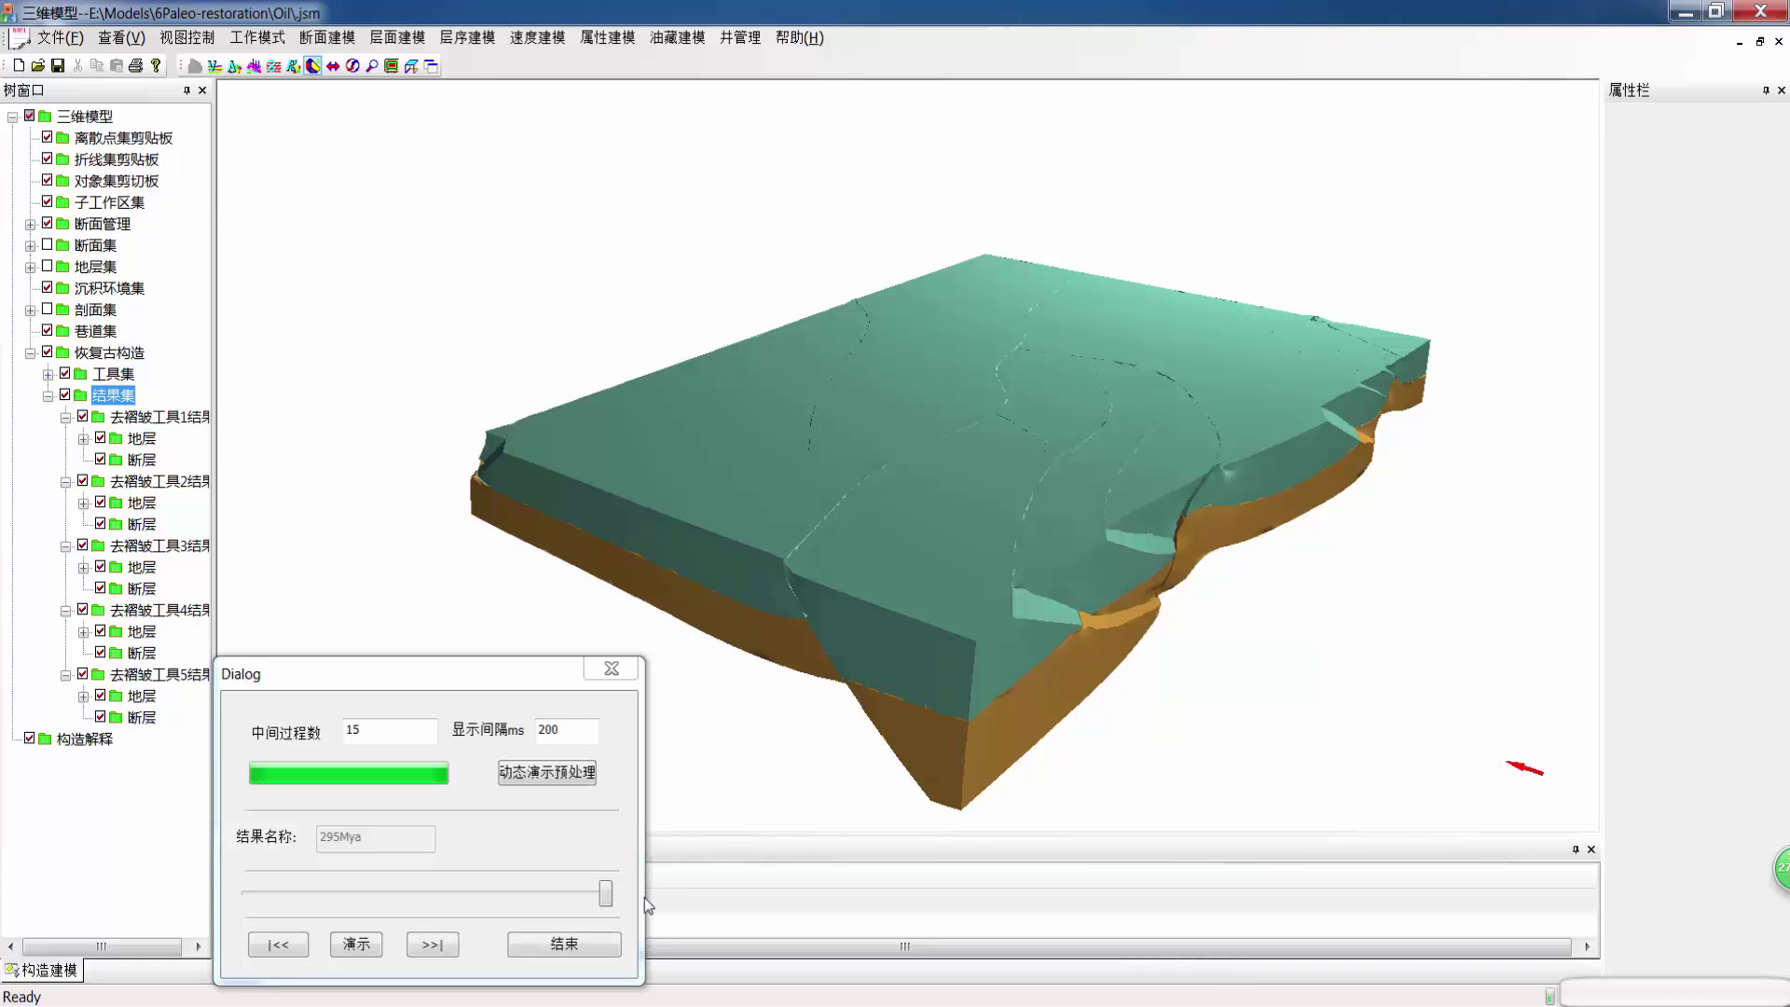
Step: Rewind the restoration animation to the 65Mya result and disable the use of model colours for the strata (地层) of unfolding results 1 to 5
{"action": "left_click_drag", "start_coordinate": [607, 900], "coordinate": [232, 905]}
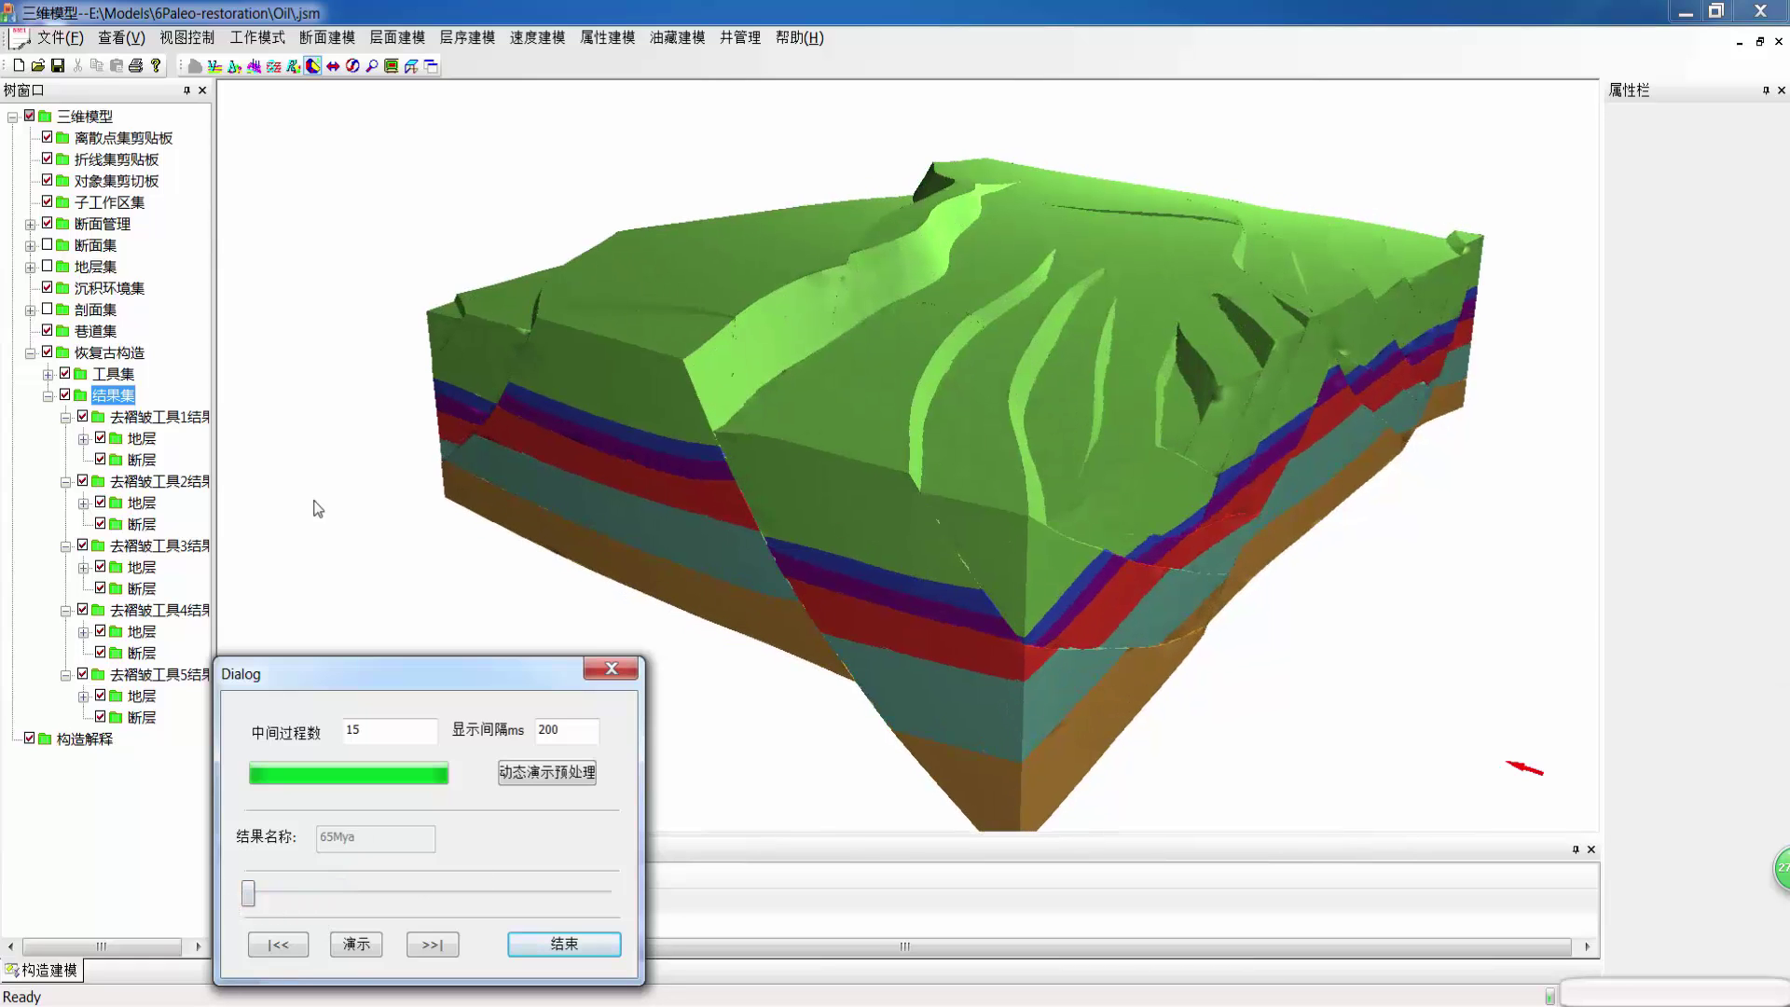
{"action": "left_click", "coordinate": [139, 438]}
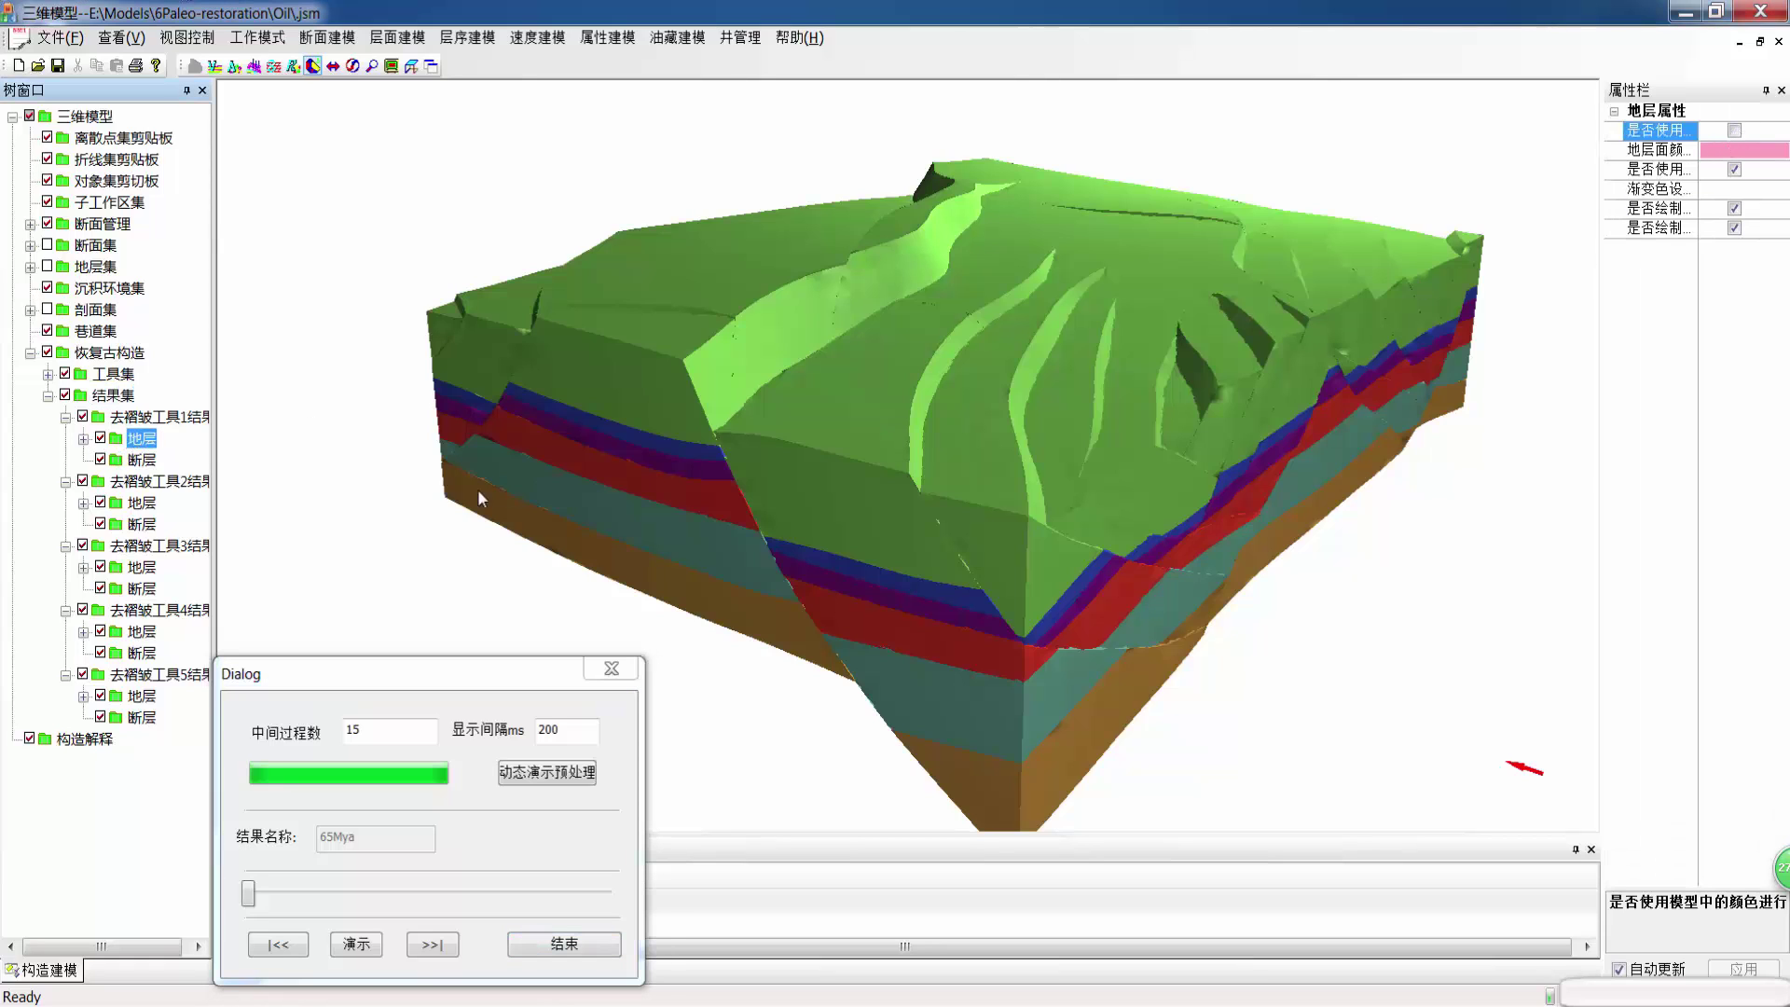
{"action": "left_click", "coordinate": [140, 502]}
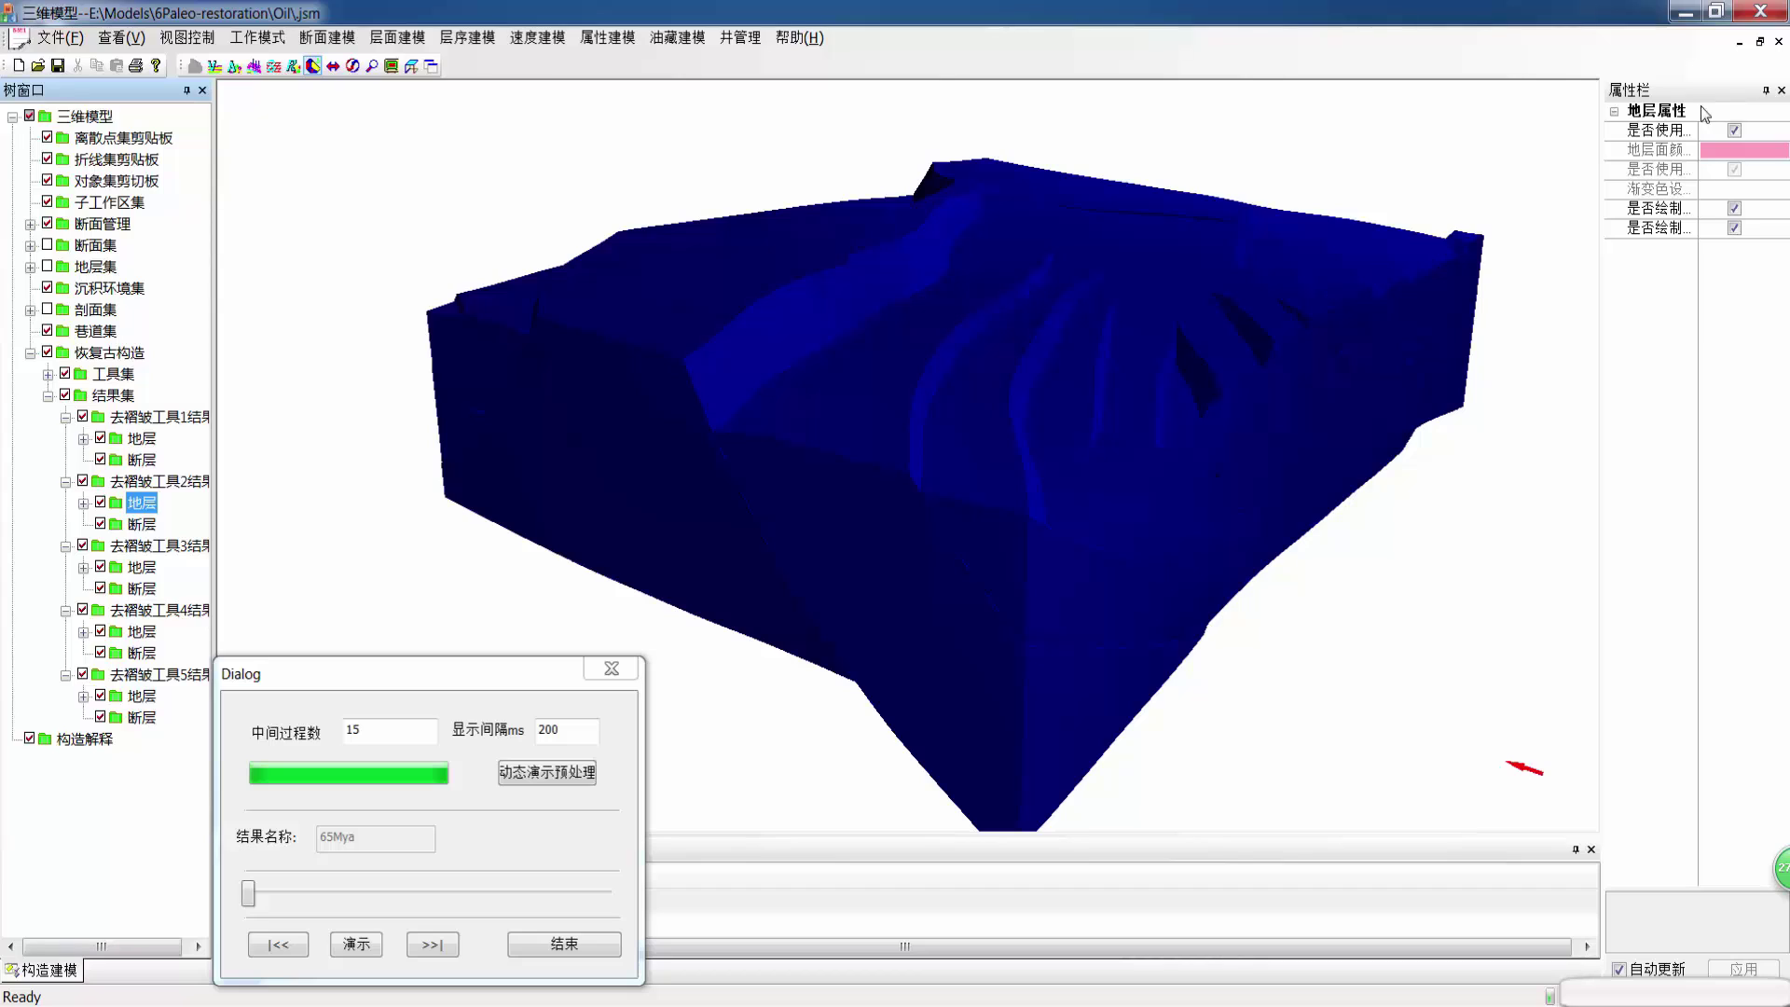
{"action": "left_click", "coordinate": [1734, 129]}
{"action": "left_click", "coordinate": [130, 568]}
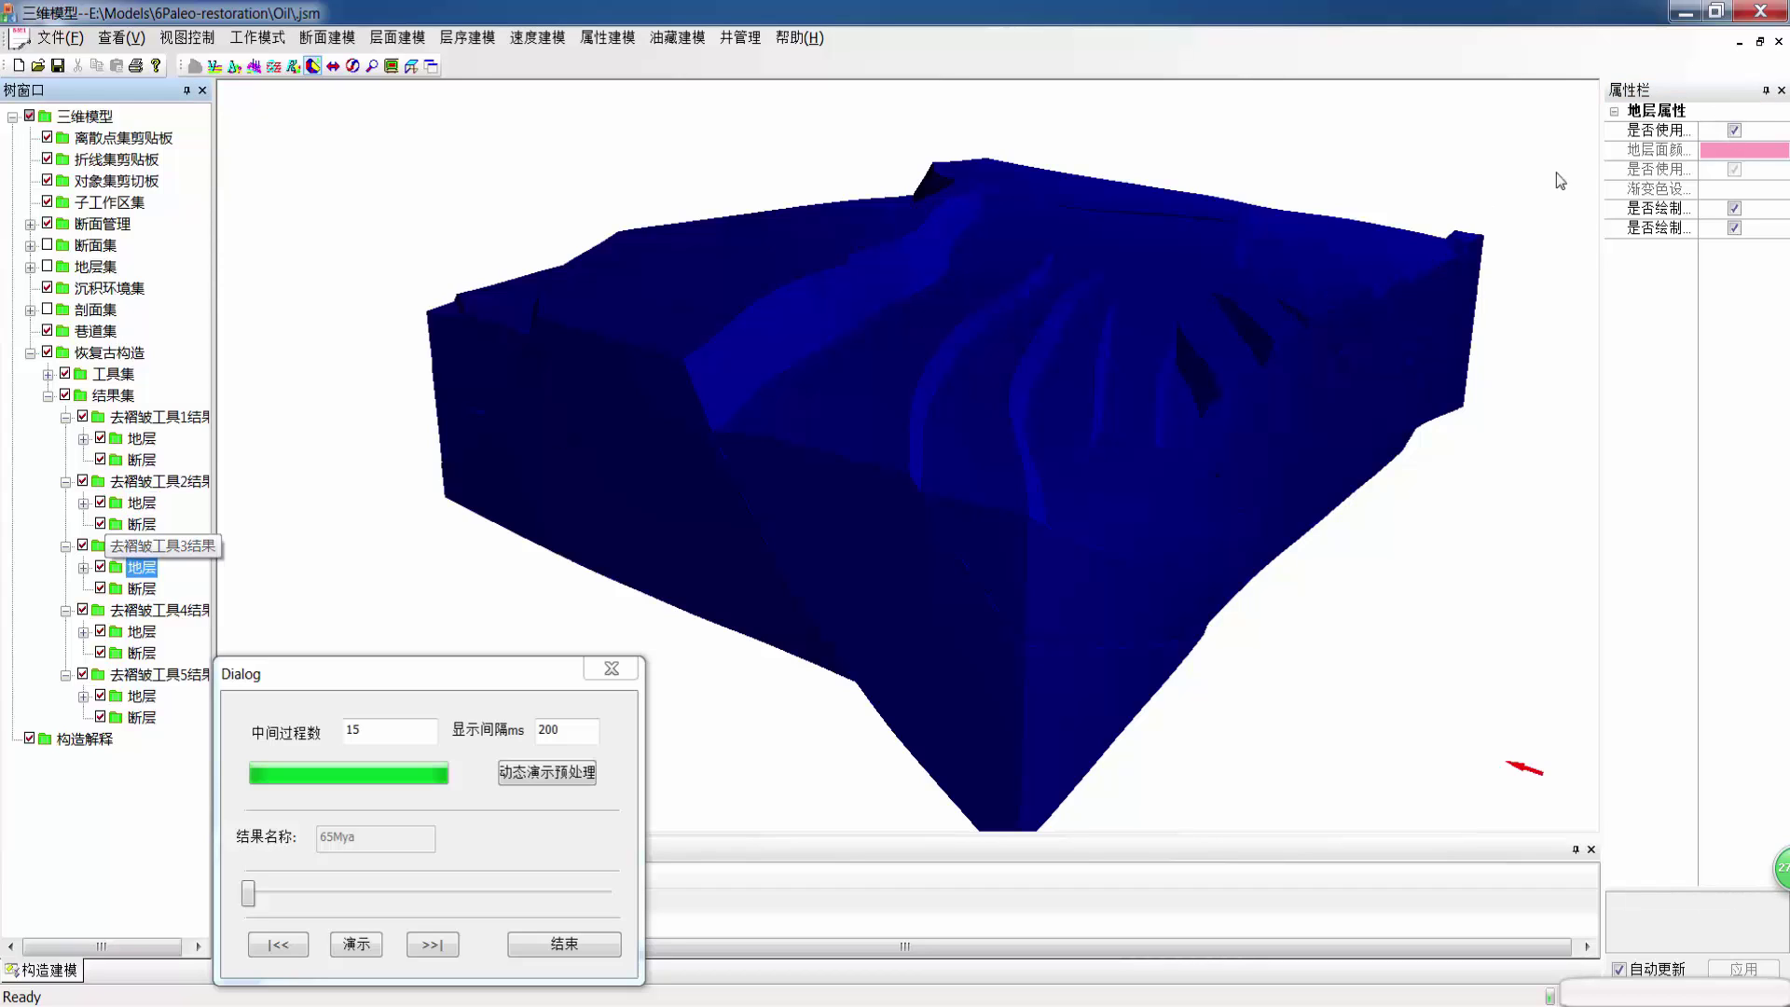
{"action": "left_click", "coordinate": [141, 632]}
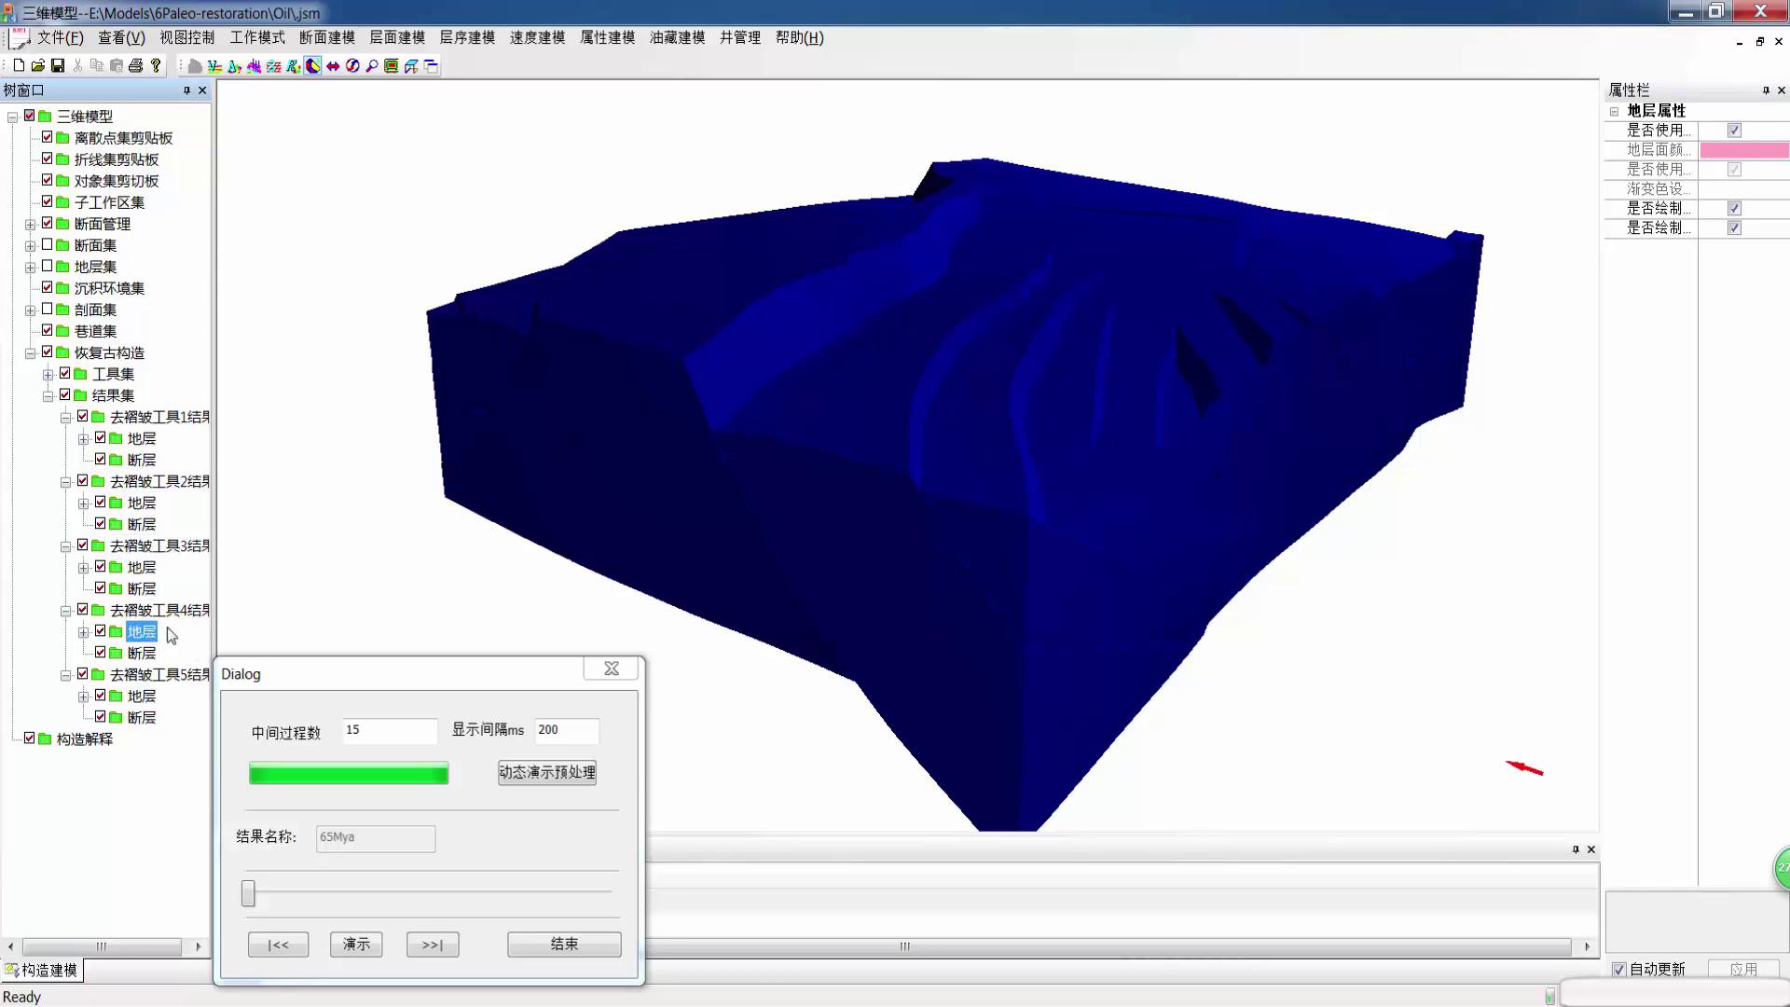
{"action": "left_click", "coordinate": [1736, 130]}
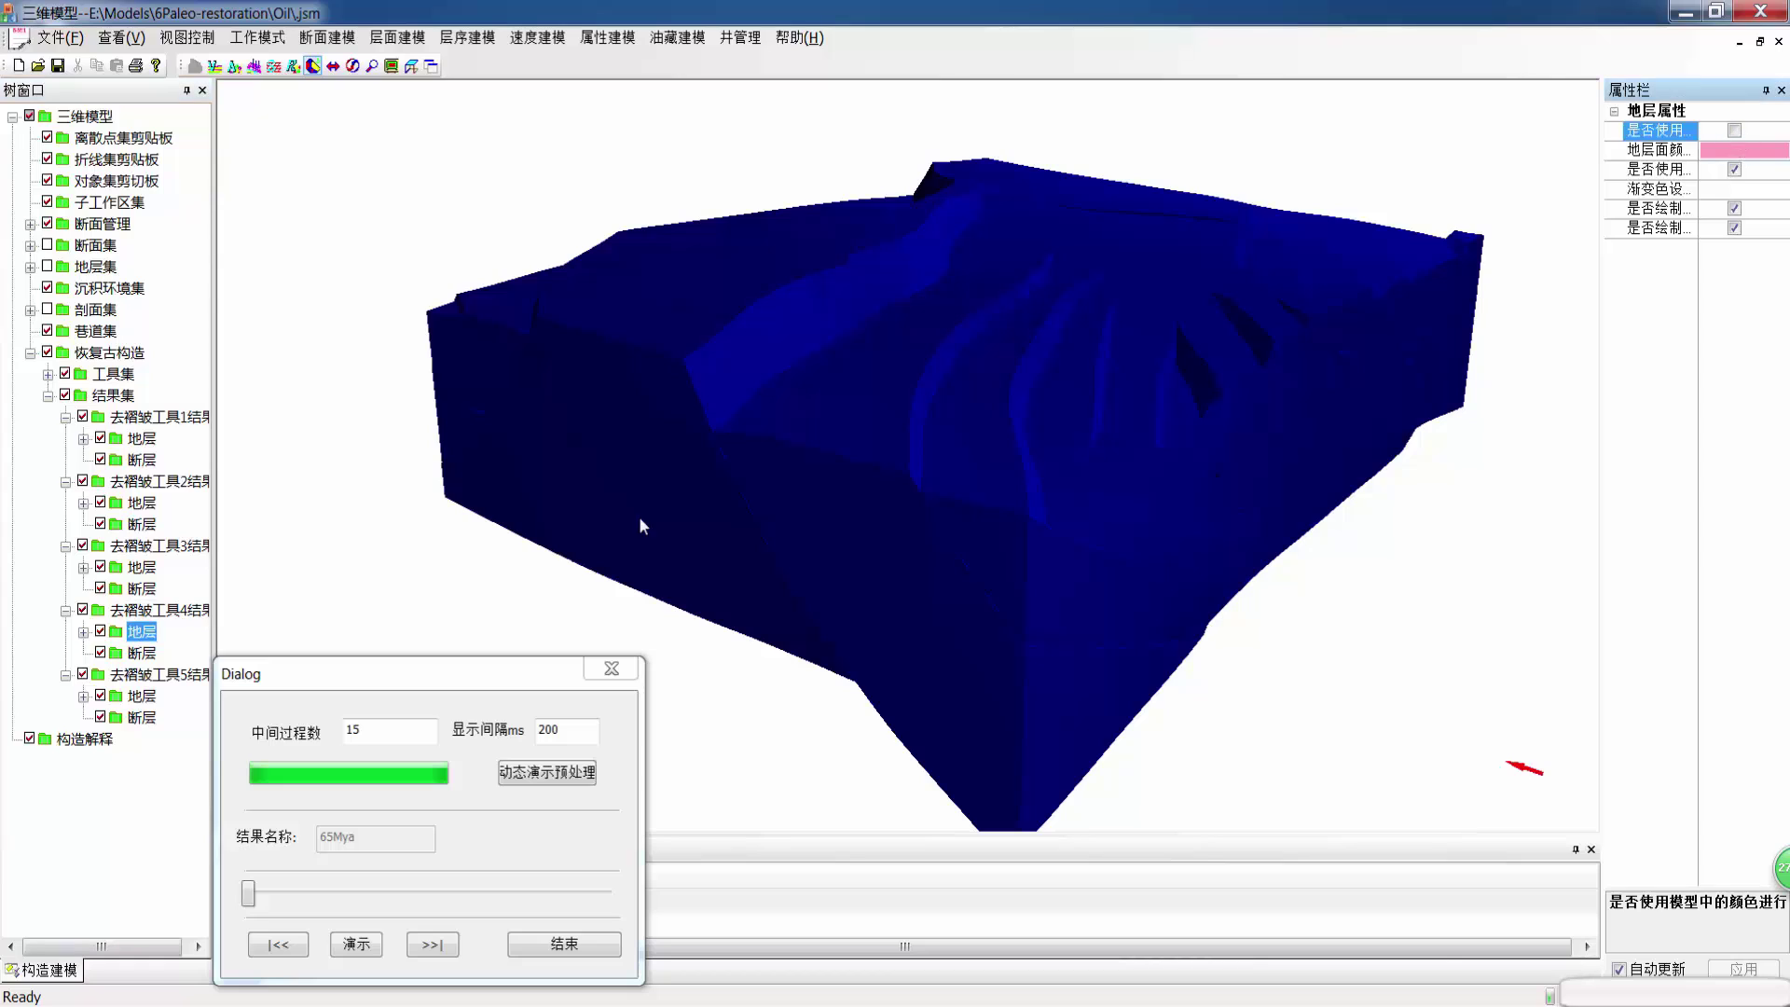
{"action": "left_click", "coordinate": [142, 695]}
{"action": "left_click", "coordinate": [1734, 131]}
Step: Play the gradient-coloured paleo-structure restoration animation from 65Mya through to the 295Mya result
{"action": "left_click", "coordinate": [356, 943]}
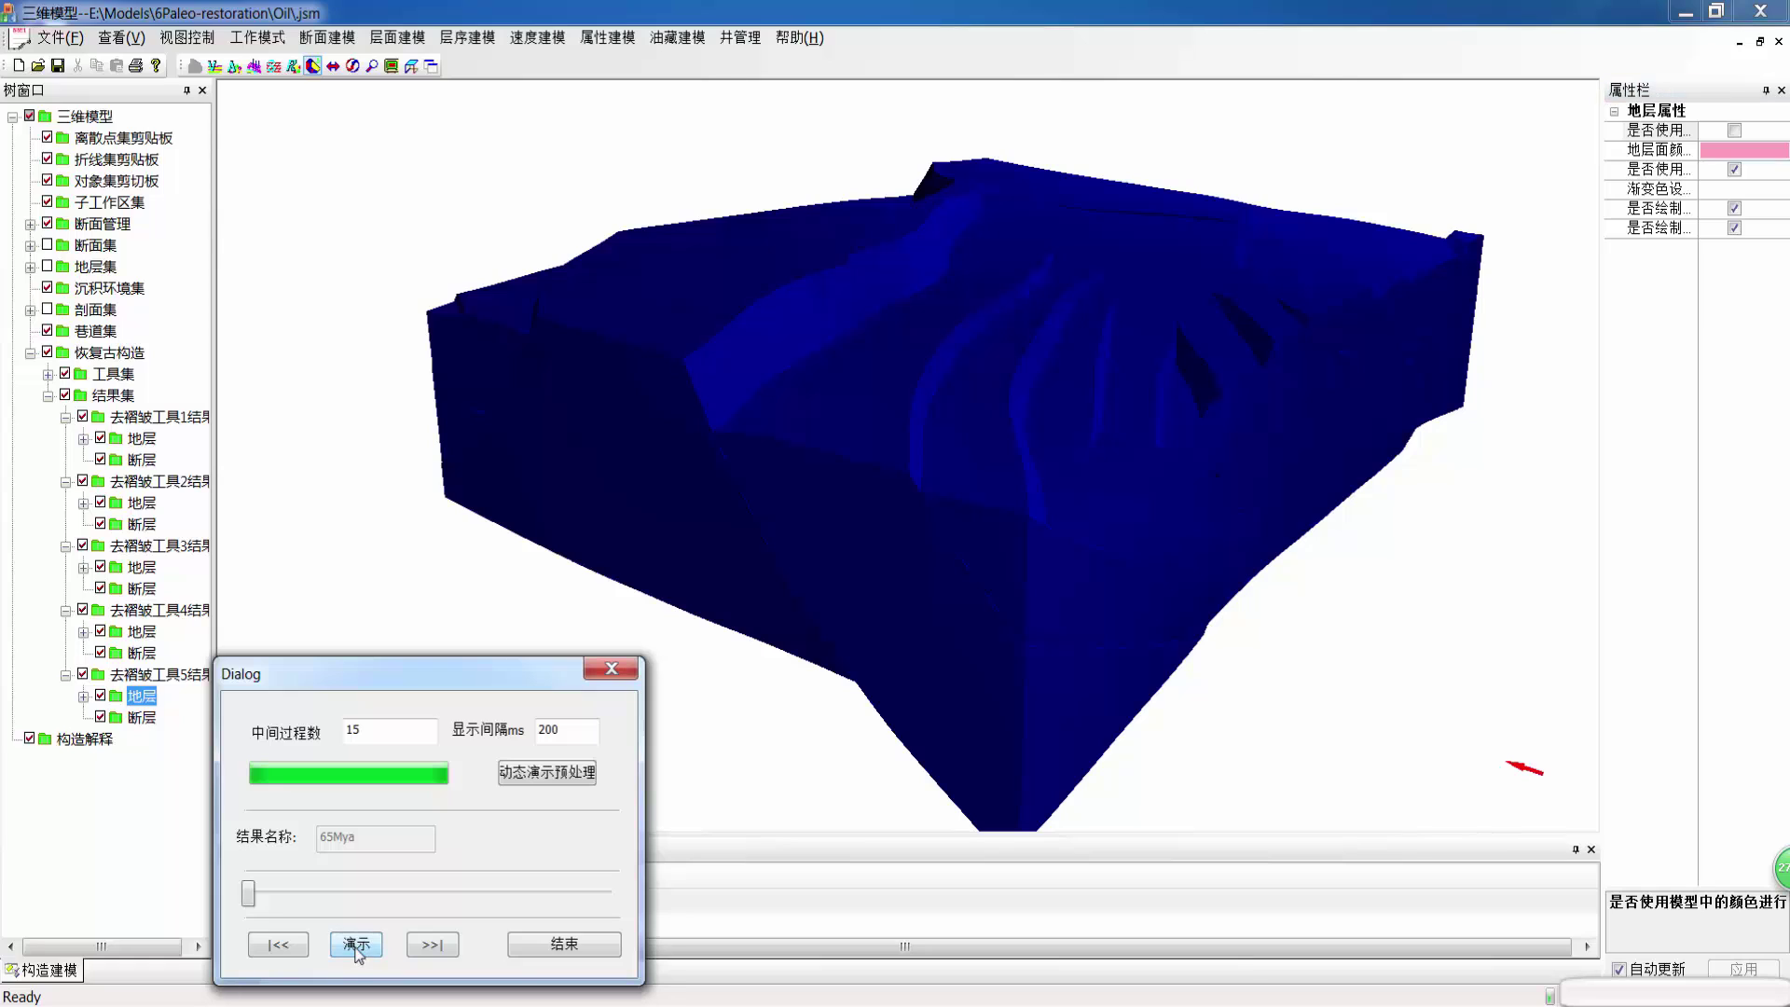
{"action": "left_click", "coordinate": [356, 944]}
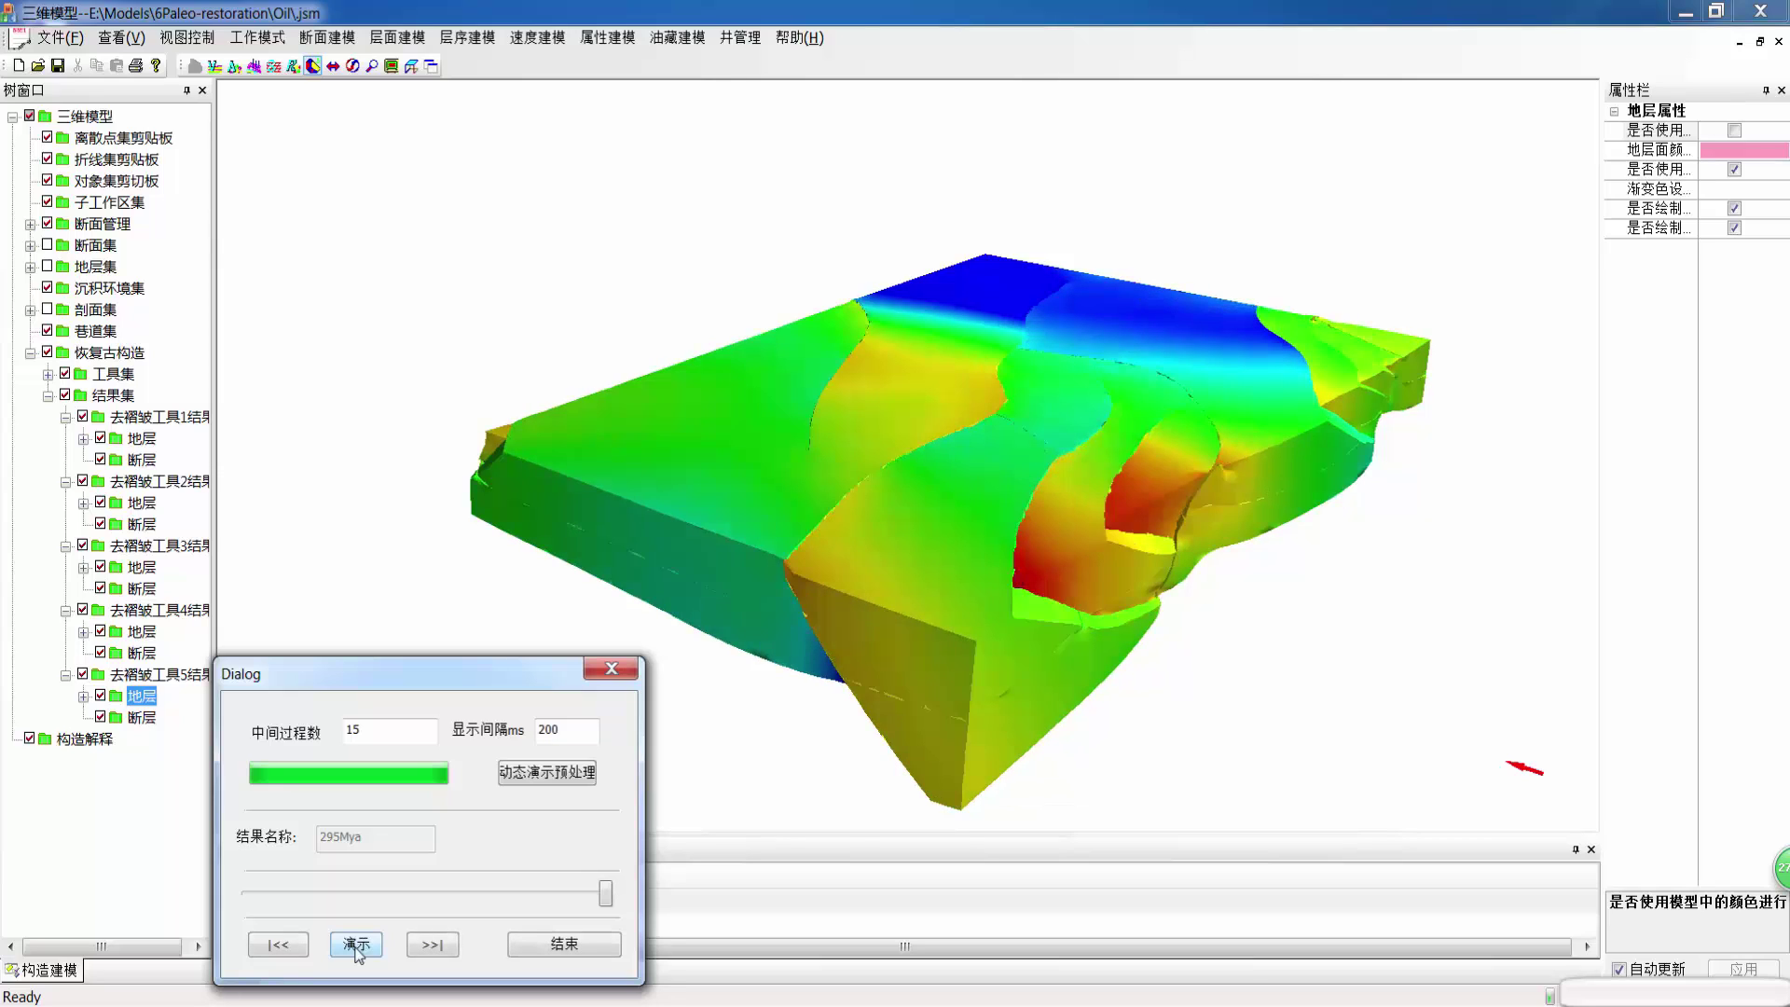
Step: Close the Oil.jsm paleo-restoration model without saving changes and play the 0429 demonstration video in the media player
{"action": "left_click", "coordinate": [1769, 17]}
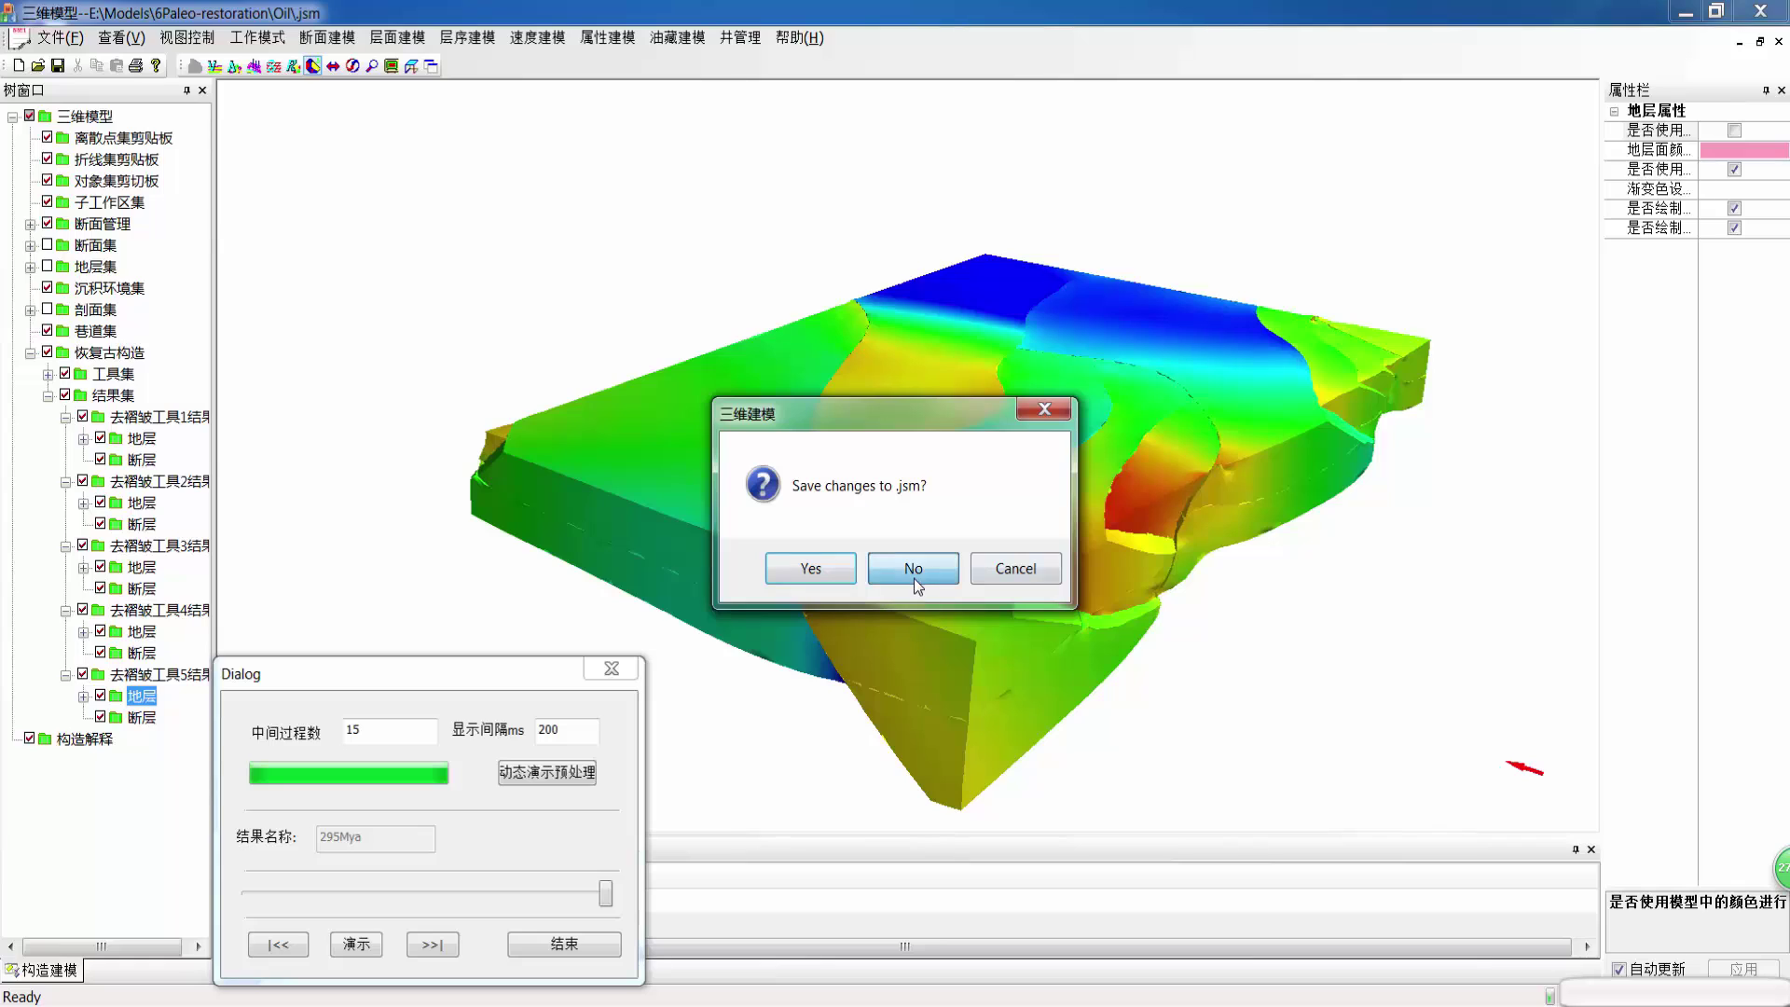
{"action": "left_click", "coordinate": [914, 577]}
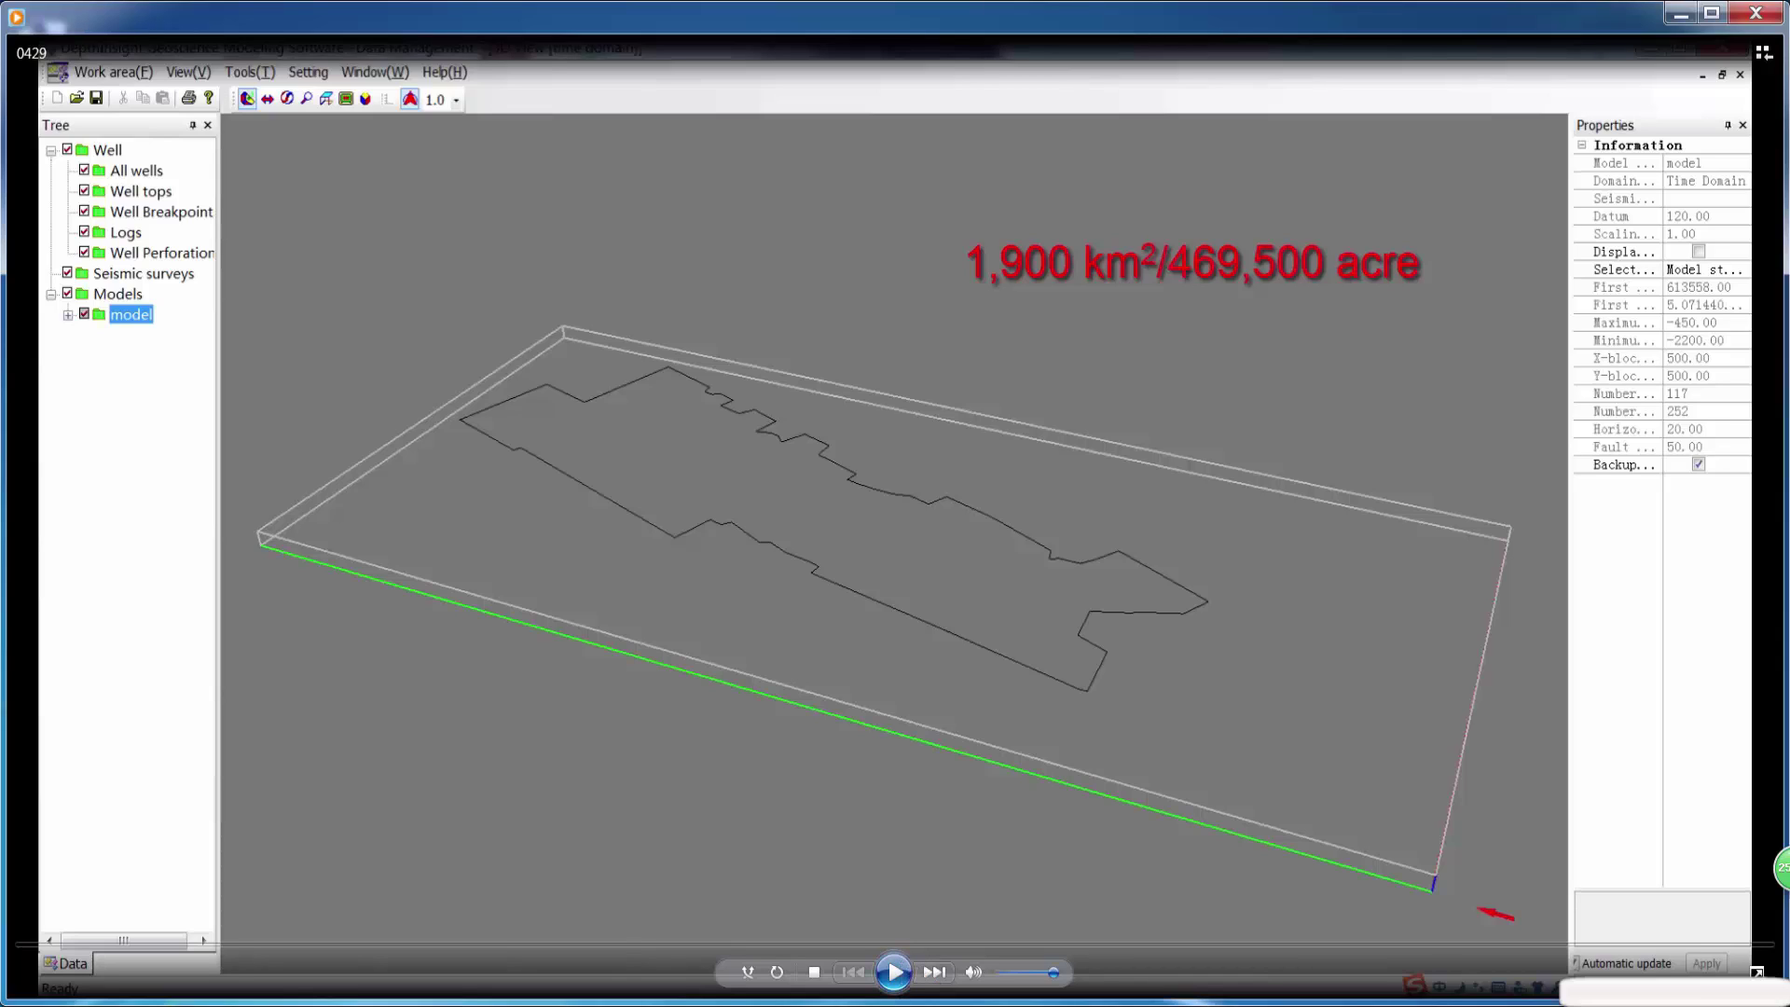
{"action": "left_click", "coordinate": [896, 975]}
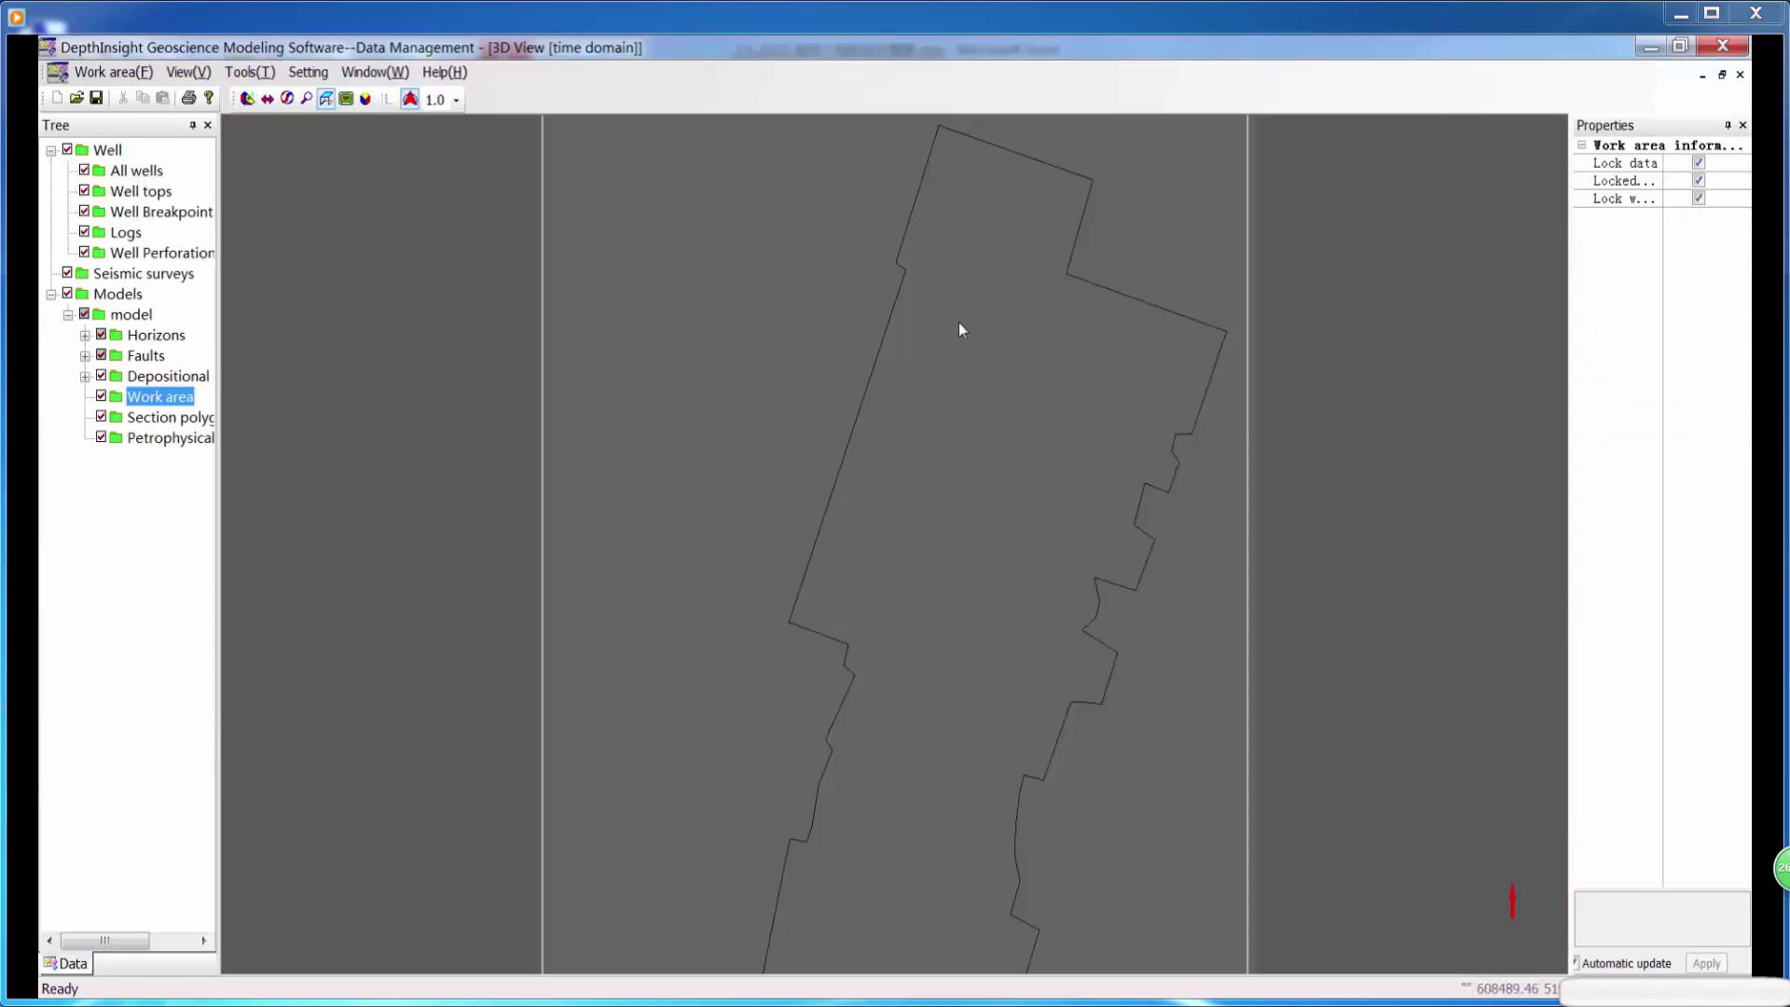
{"action": "left_click", "coordinate": [968, 494]}
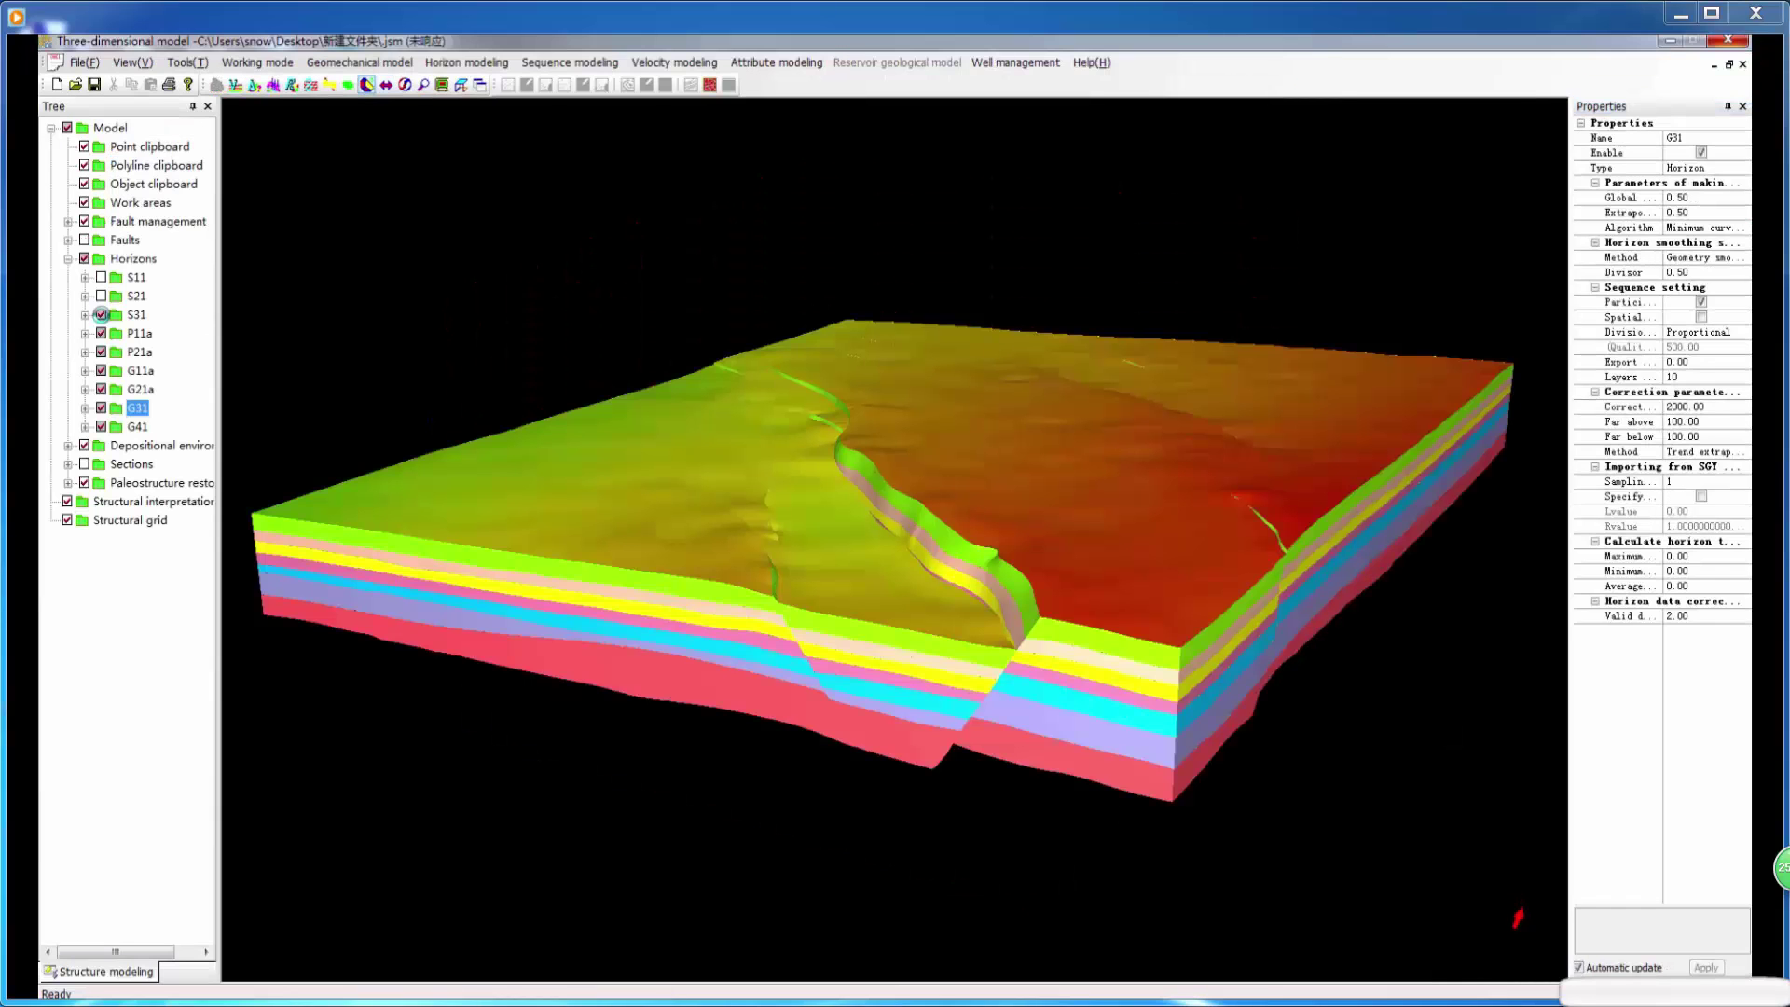
Step: Hide the horizons S31, P11a, P21a and G11a one after another to expose the deeper layers of the three-dimensional model
{"action": "left_click", "coordinate": [101, 314]}
{"action": "left_click", "coordinate": [102, 333]}
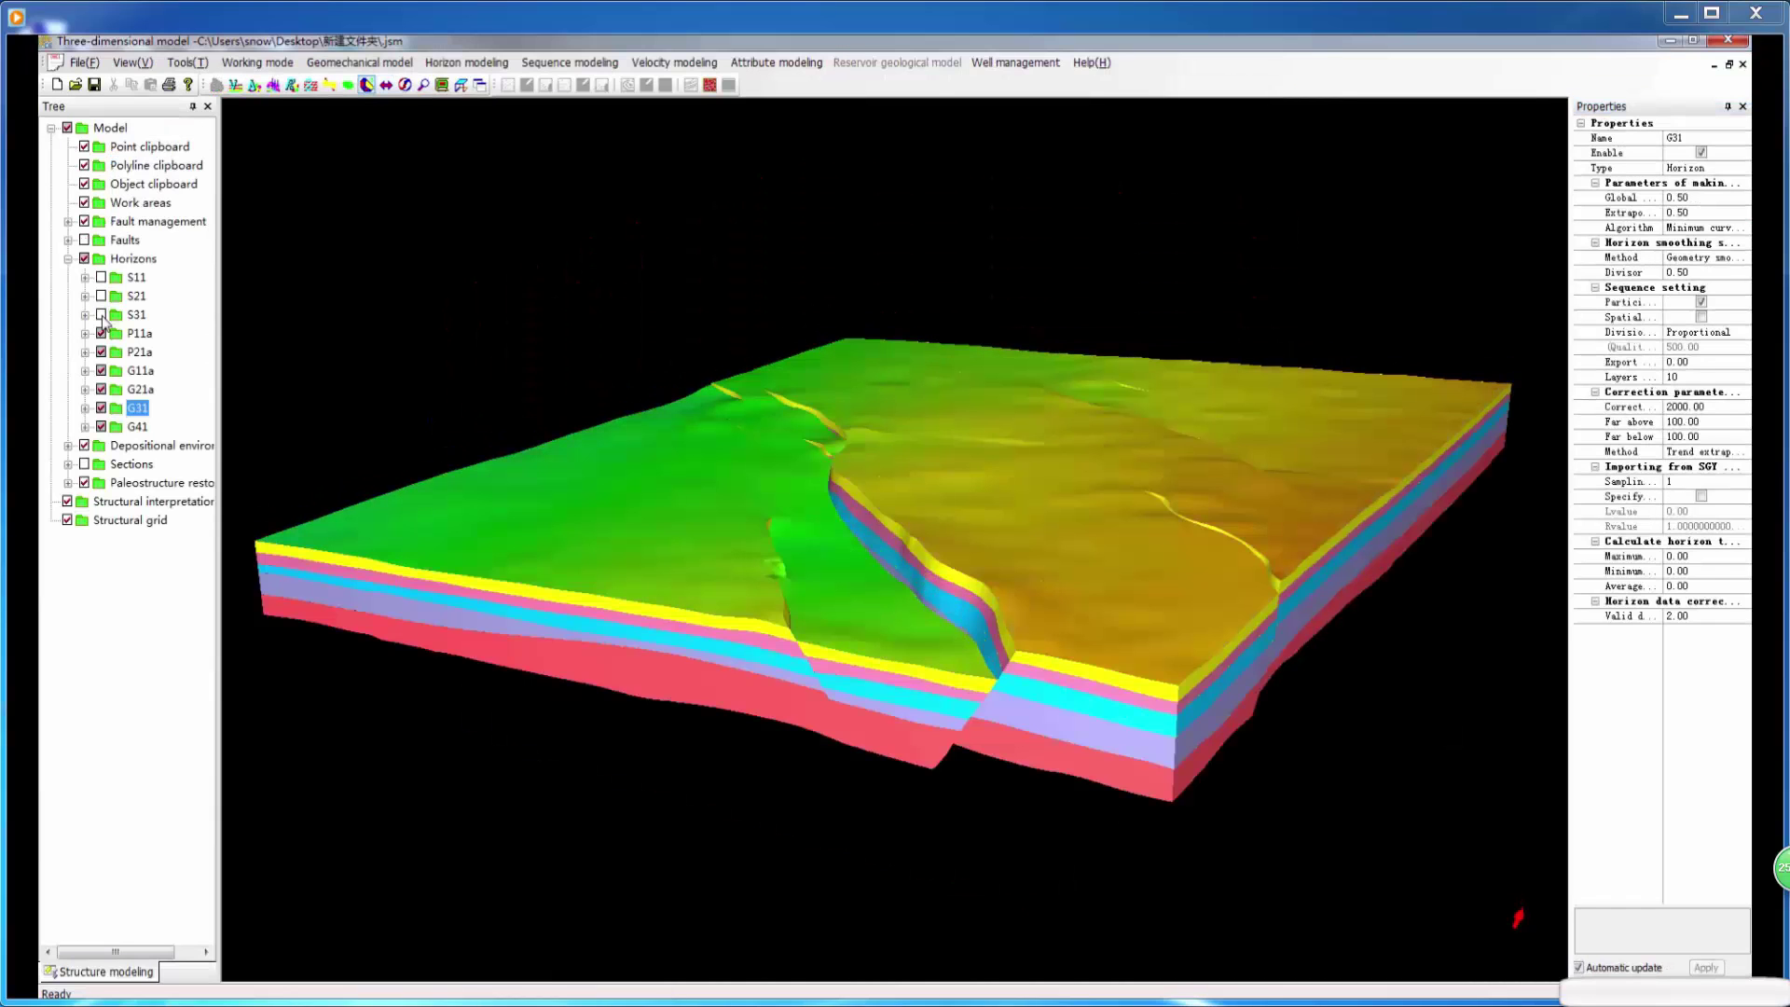
{"action": "left_click", "coordinate": [102, 352]}
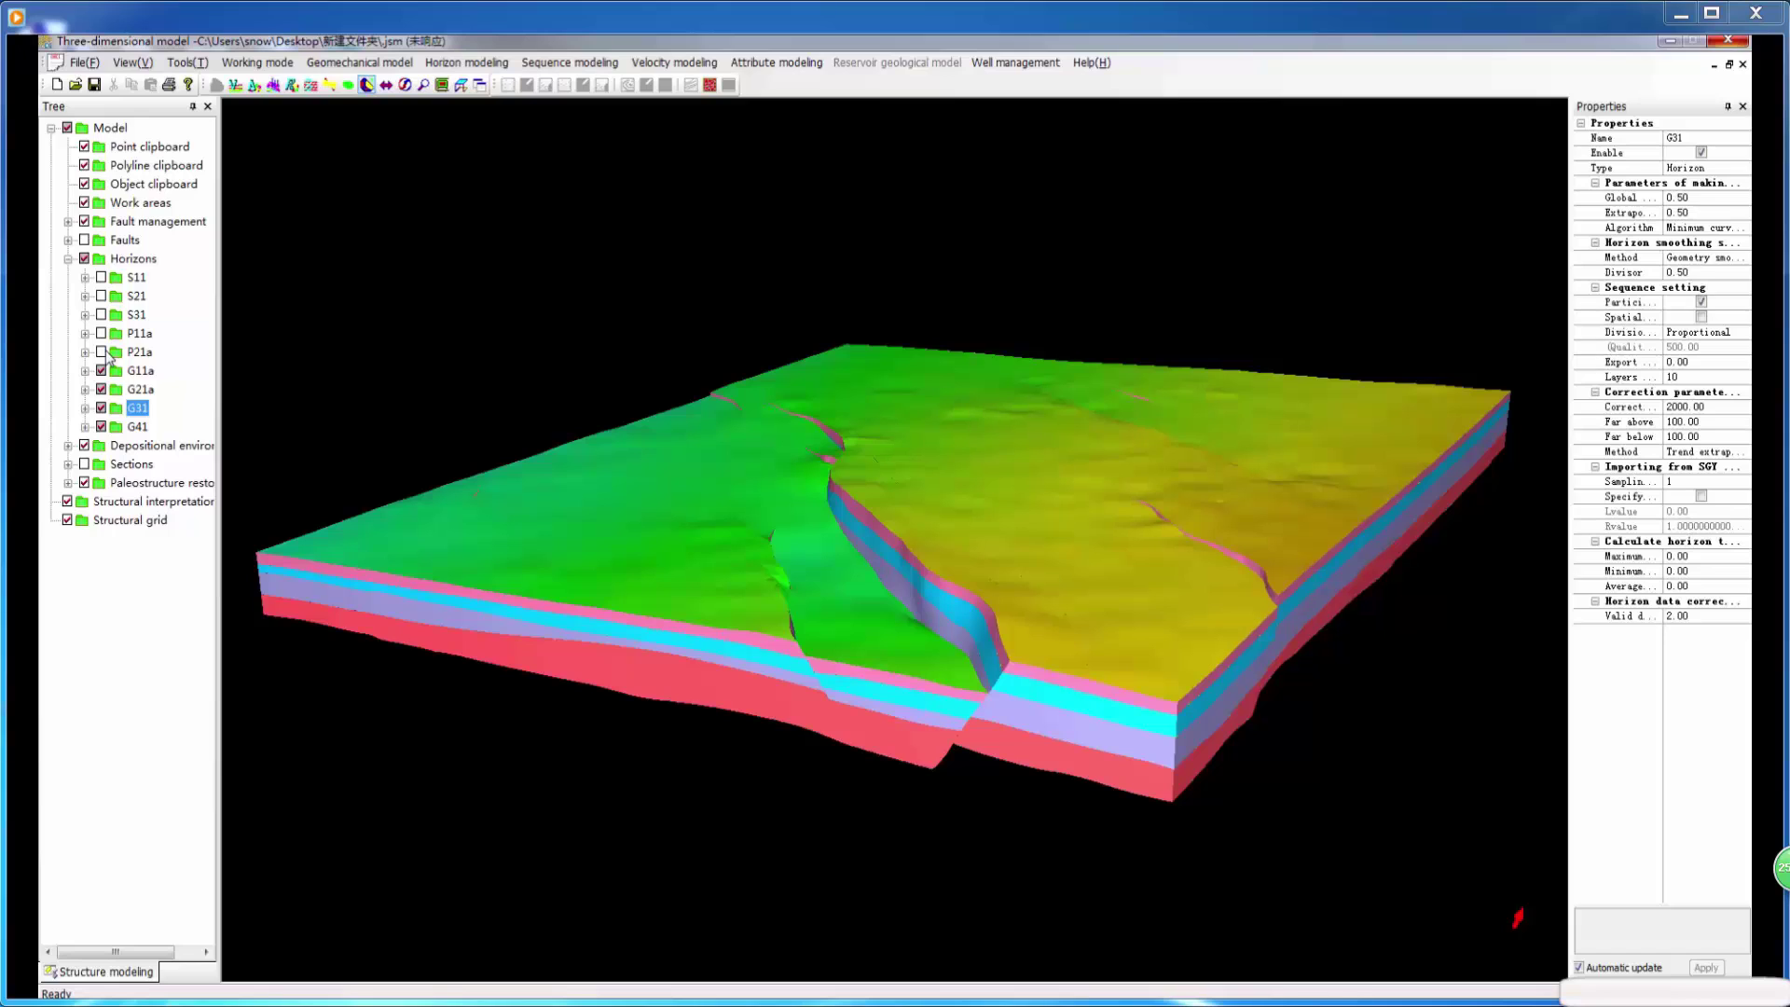
{"action": "left_click", "coordinate": [102, 371]}
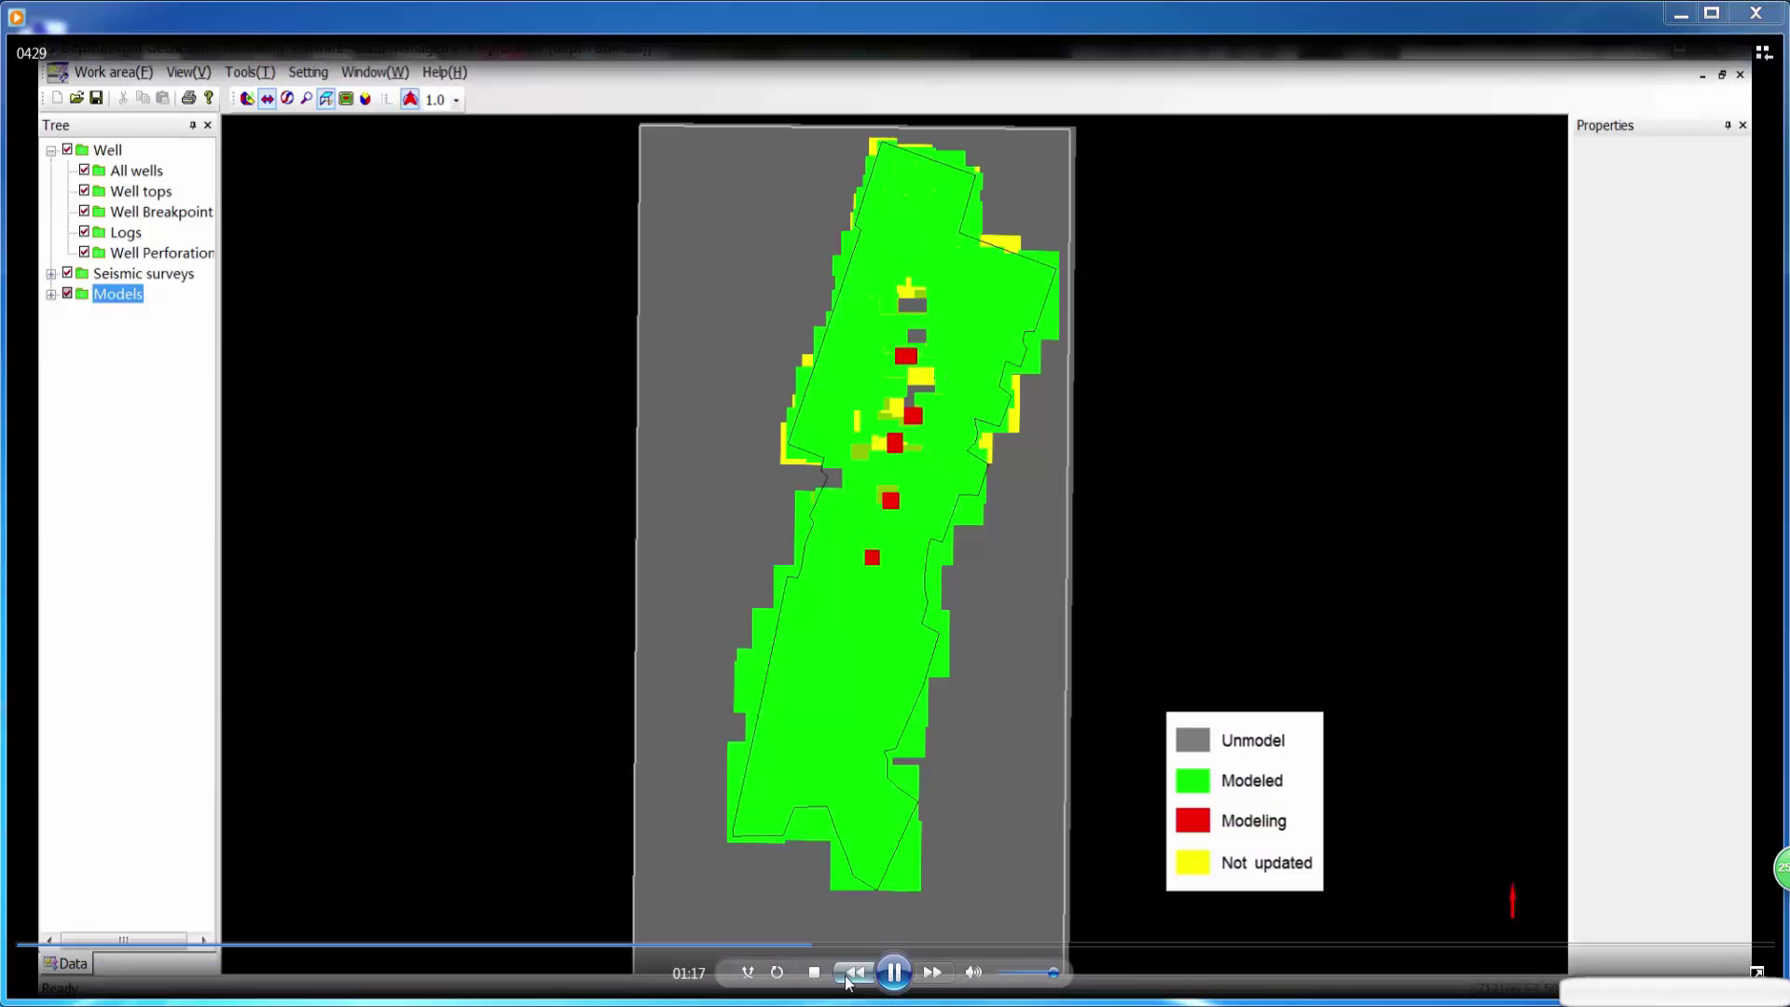
Step: Pause the 0429 video on the modelling-status map of the work area and resume playback
{"action": "left_click", "coordinate": [895, 975]}
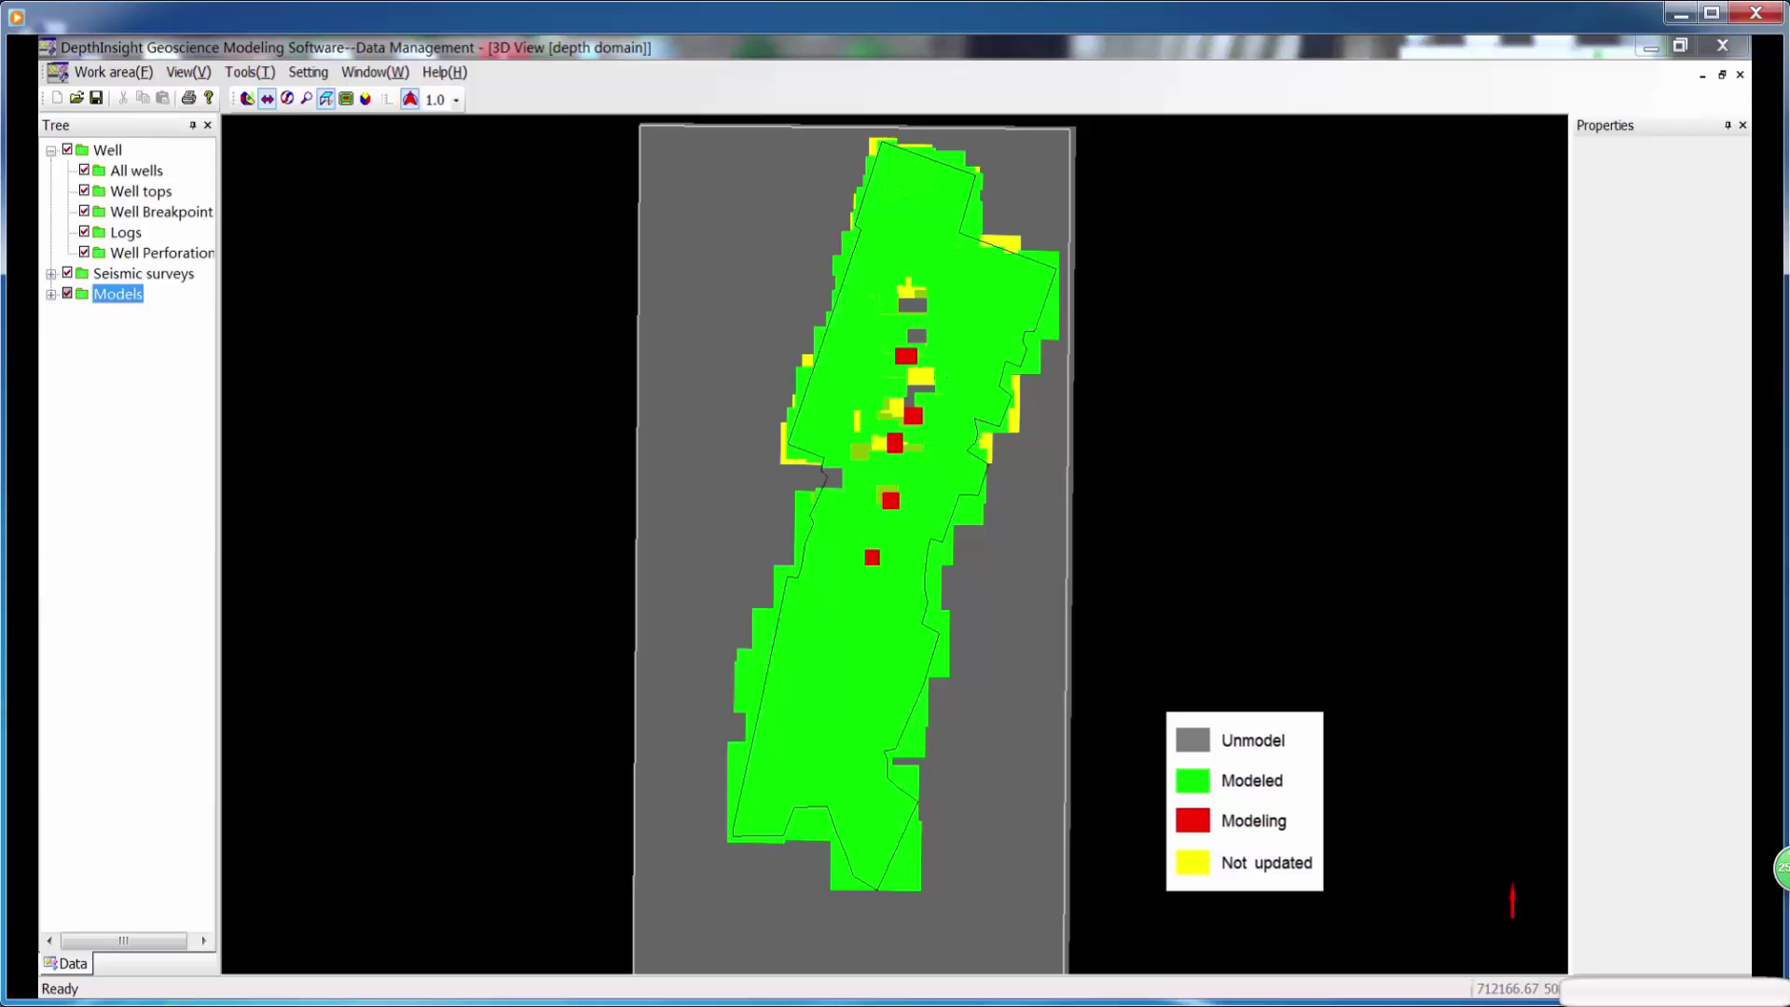
{"action": "mouse_move", "coordinate": [906, 983]}
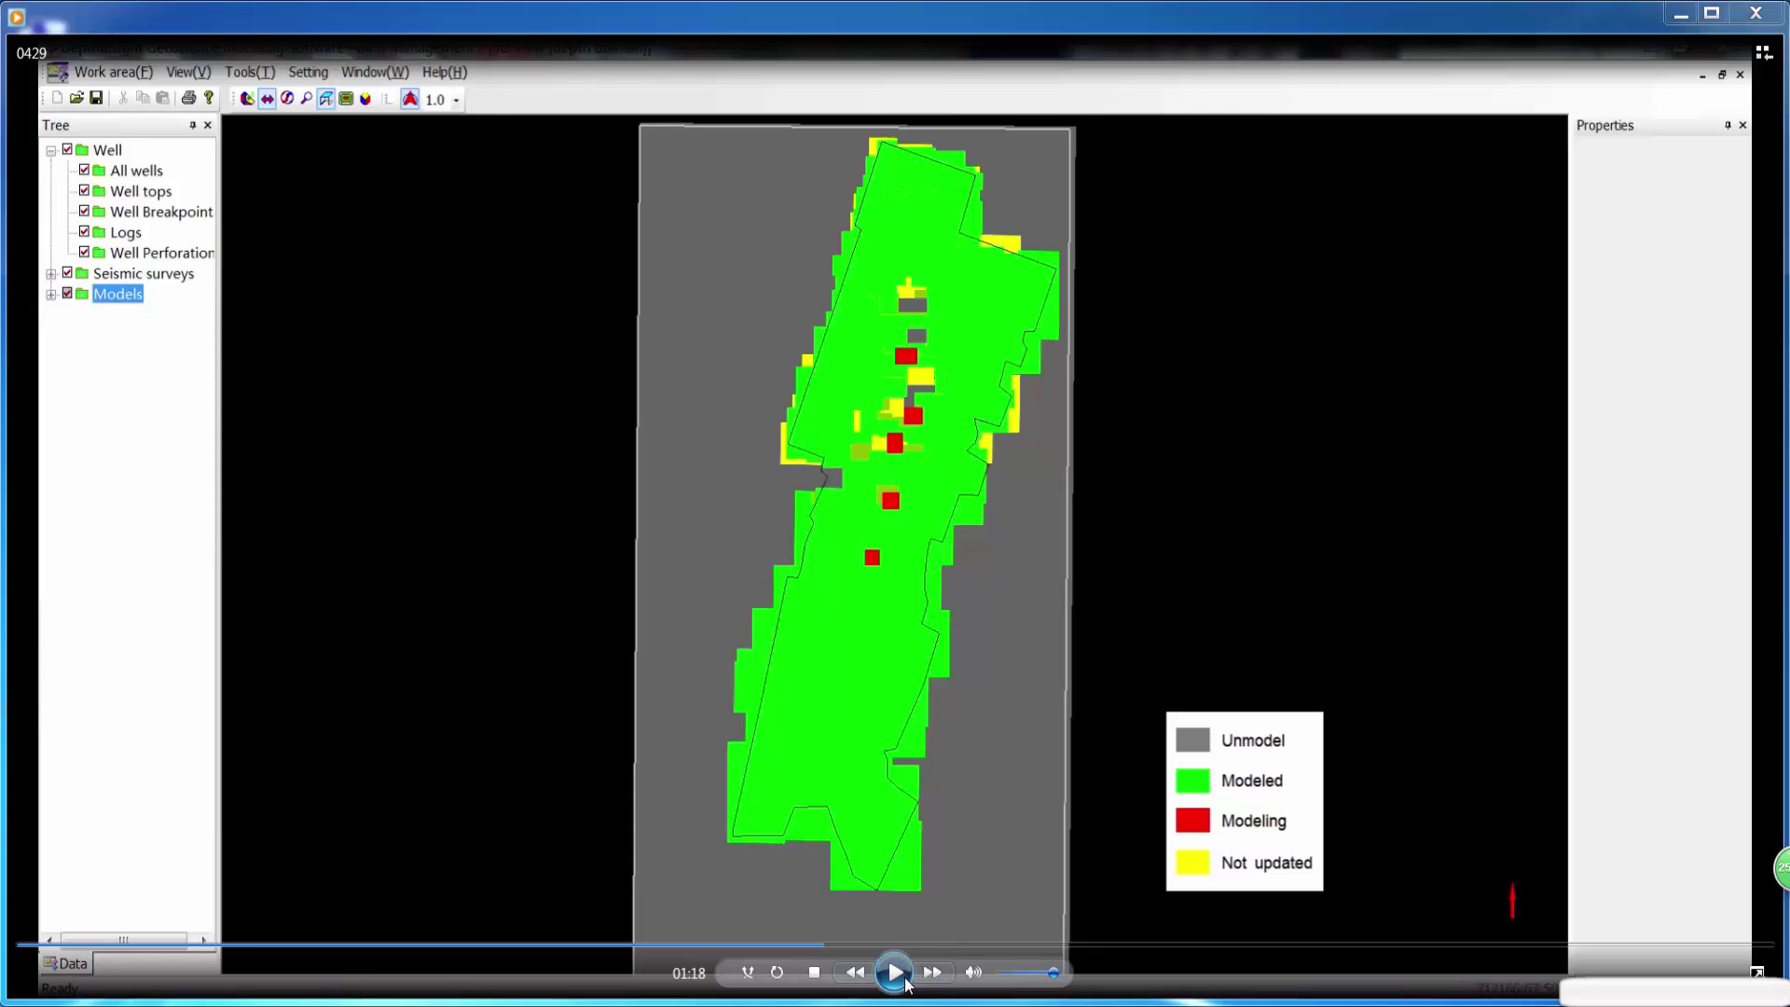
{"action": "left_click", "coordinate": [906, 981]}
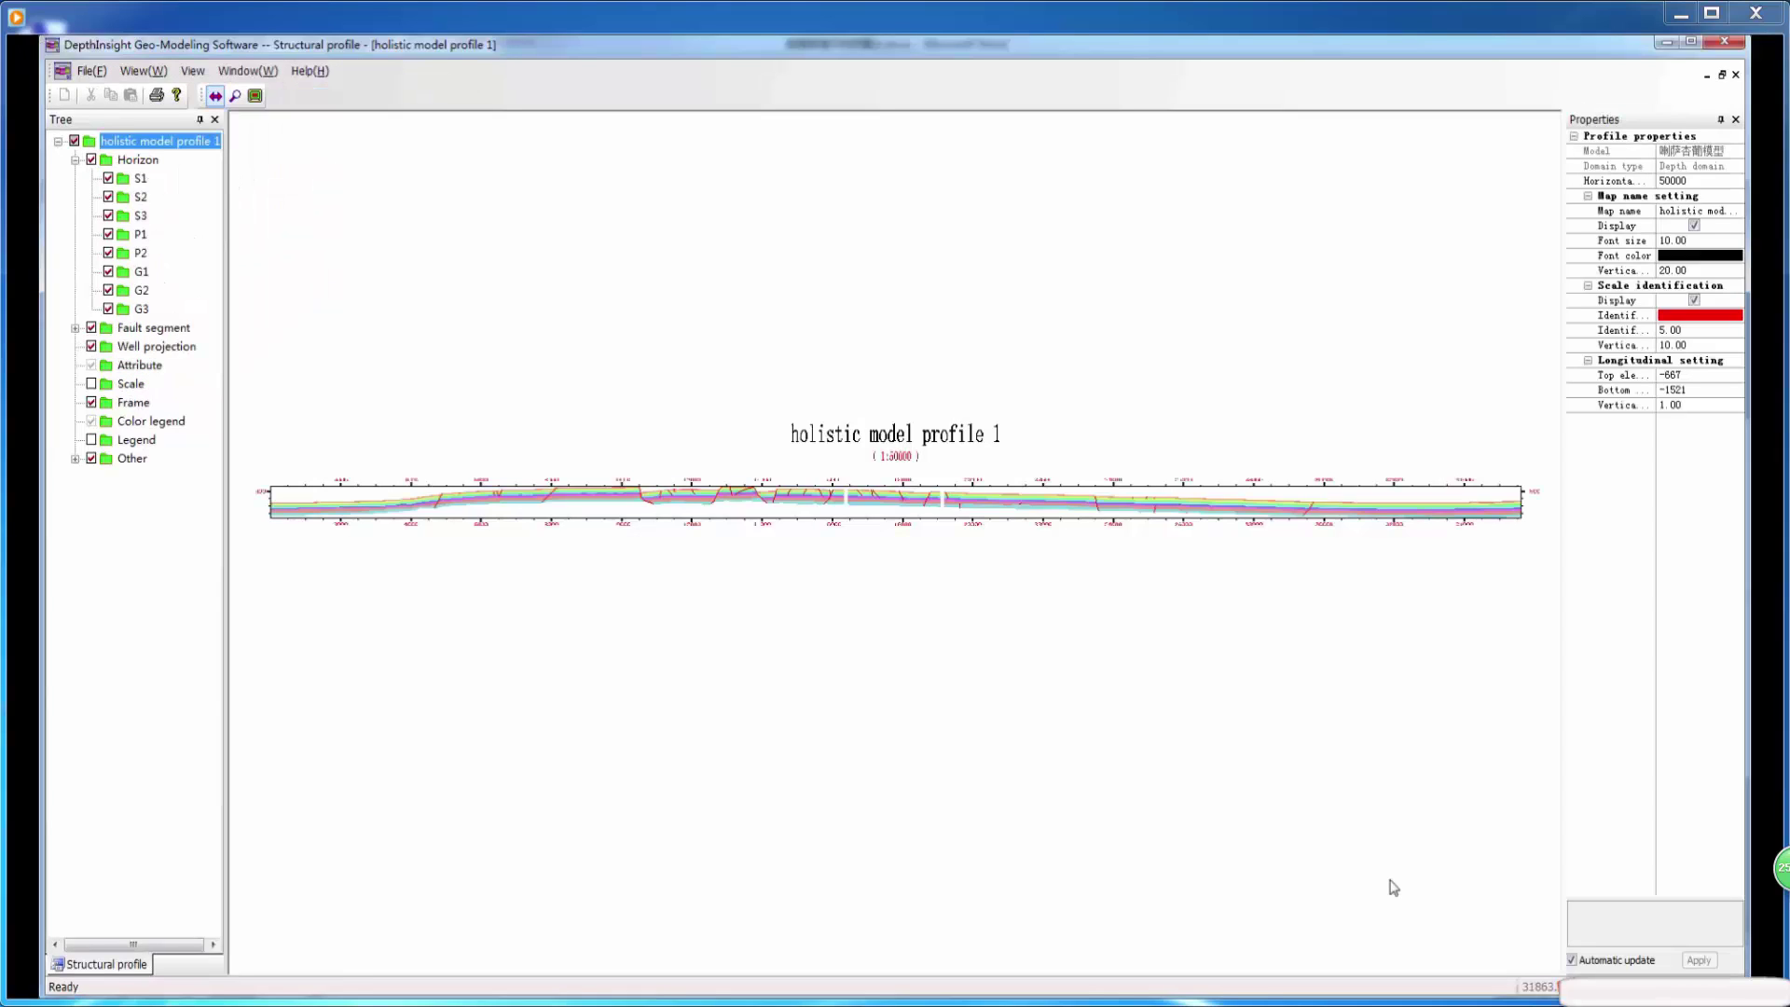
Step: Zoom in on the faulted central part of holistic model profile 1
{"action": "left_click", "coordinate": [235, 95]}
{"action": "left_click_drag", "start_coordinate": [613, 445], "coordinate": [835, 502]}
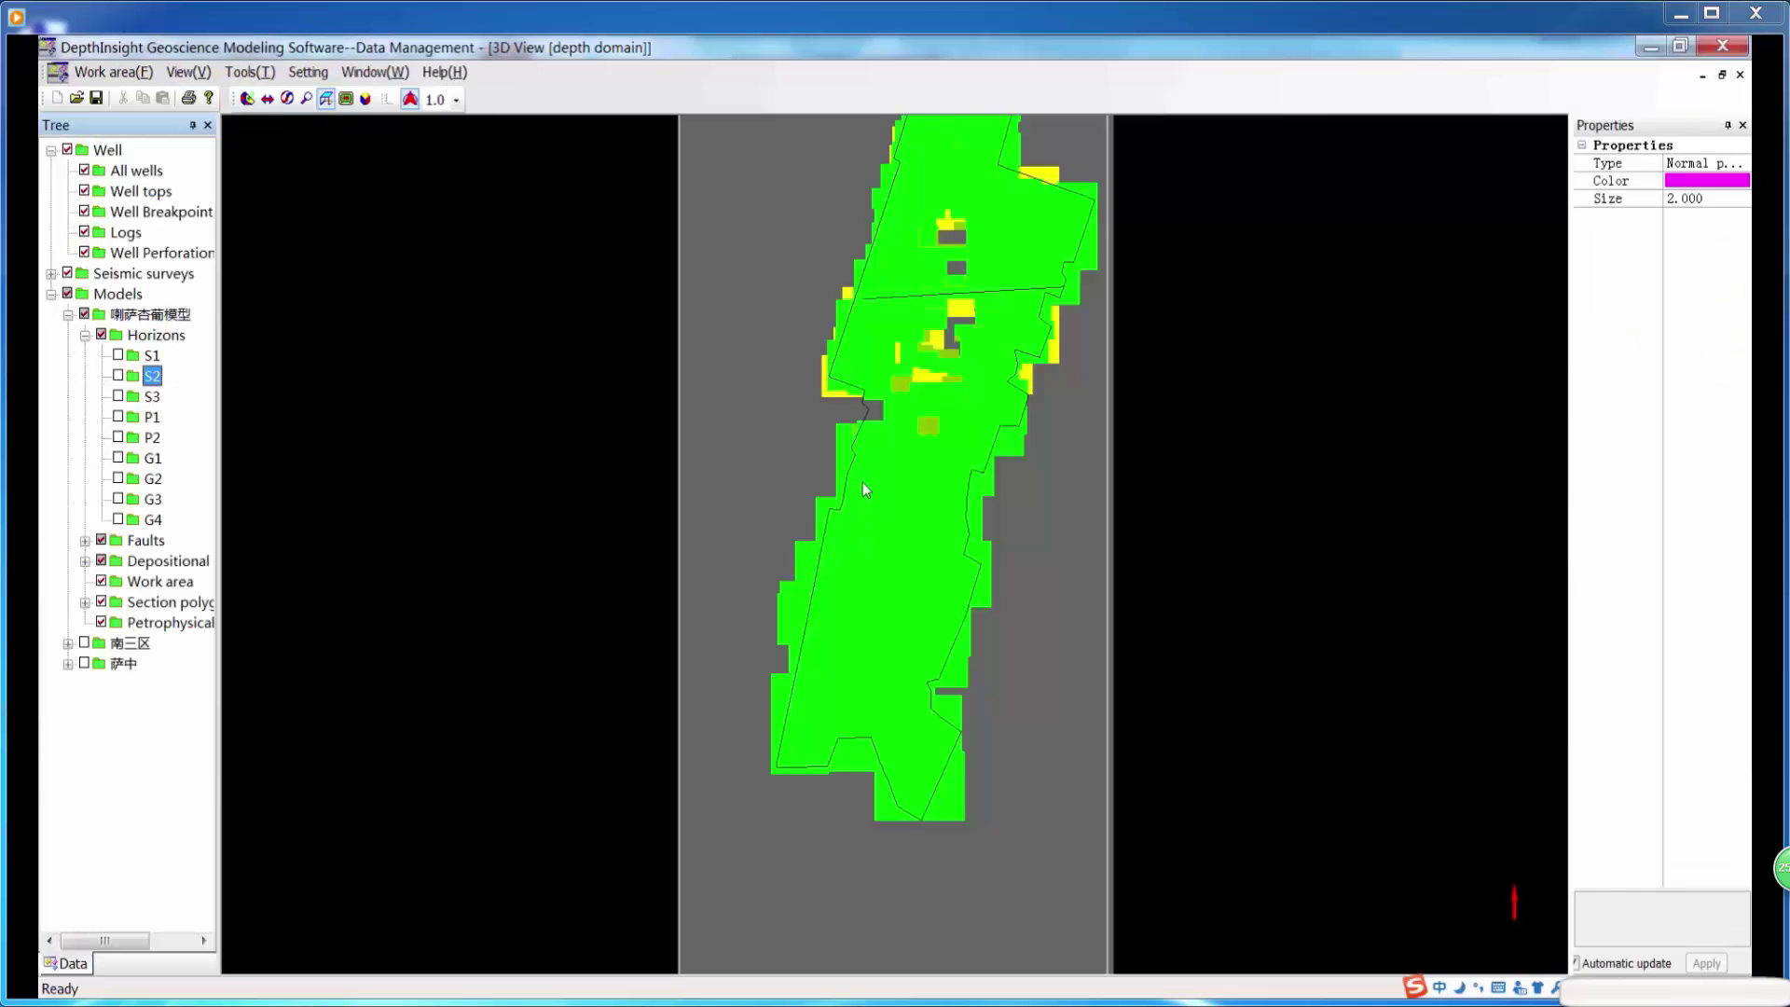
Step: Pick the modelled area on the depth-domain map and examine the contours and faults of horizon S2's structural plan in close-up and full extent
{"action": "left_click", "coordinate": [863, 478]}
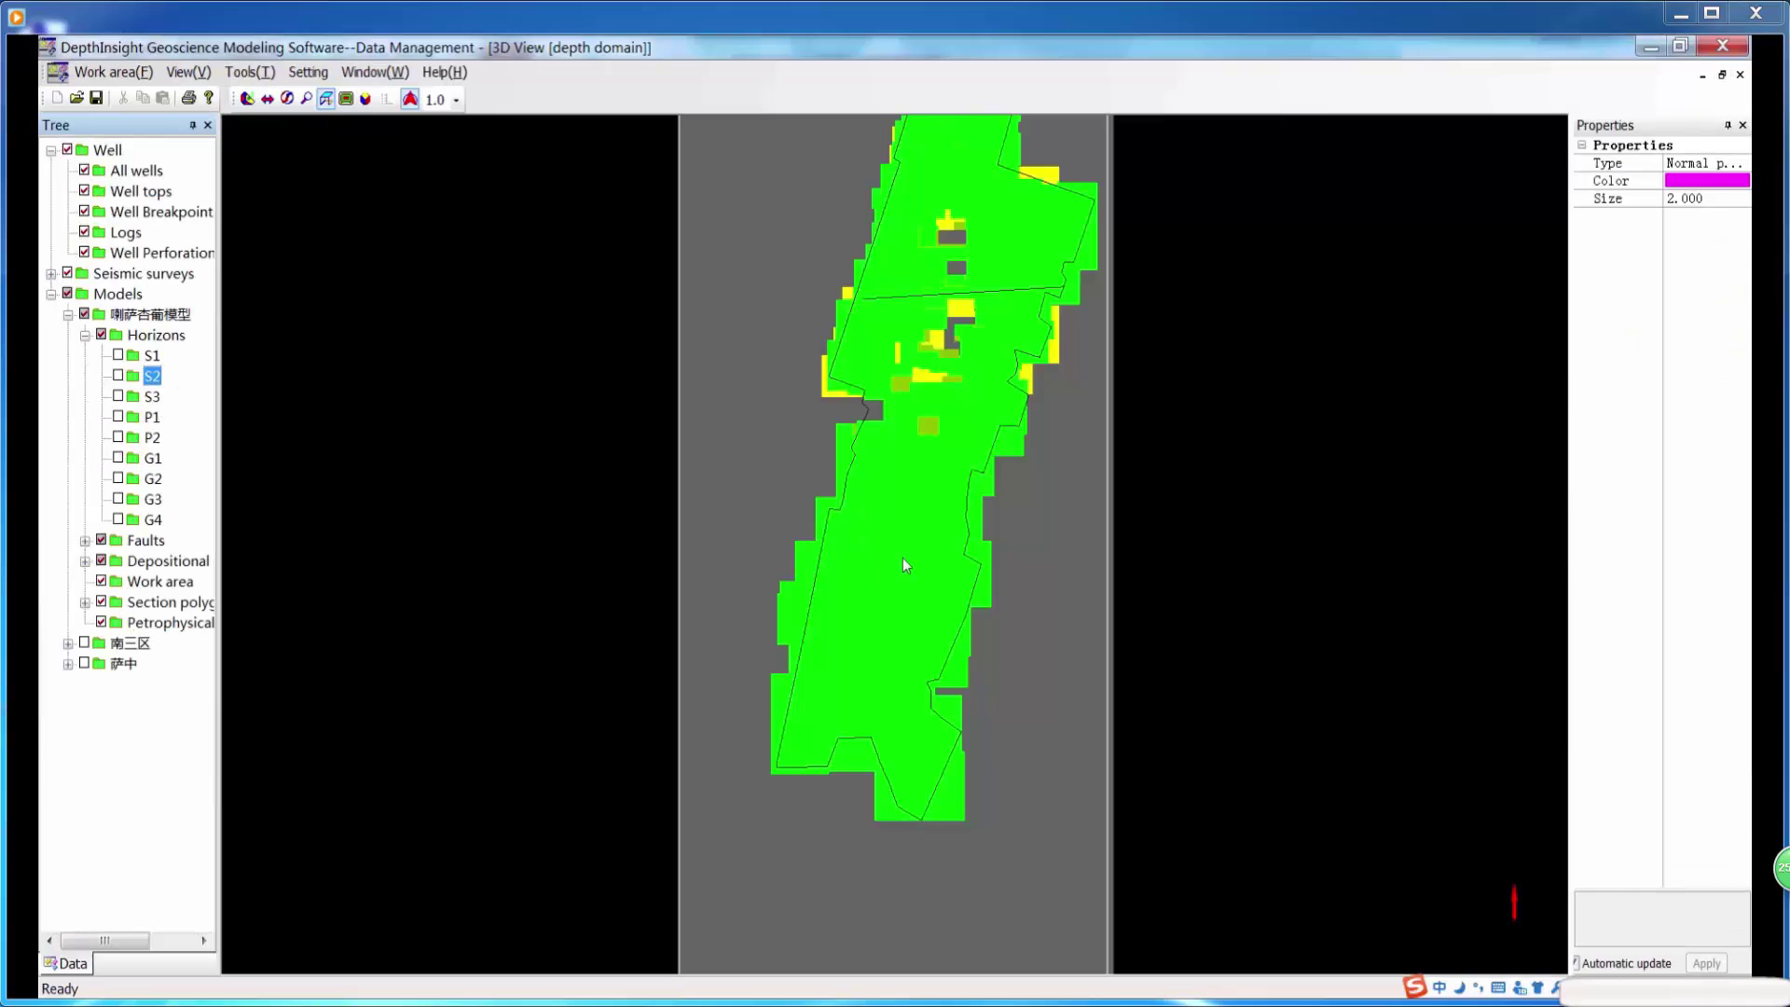
{"action": "left_click", "coordinate": [924, 637]}
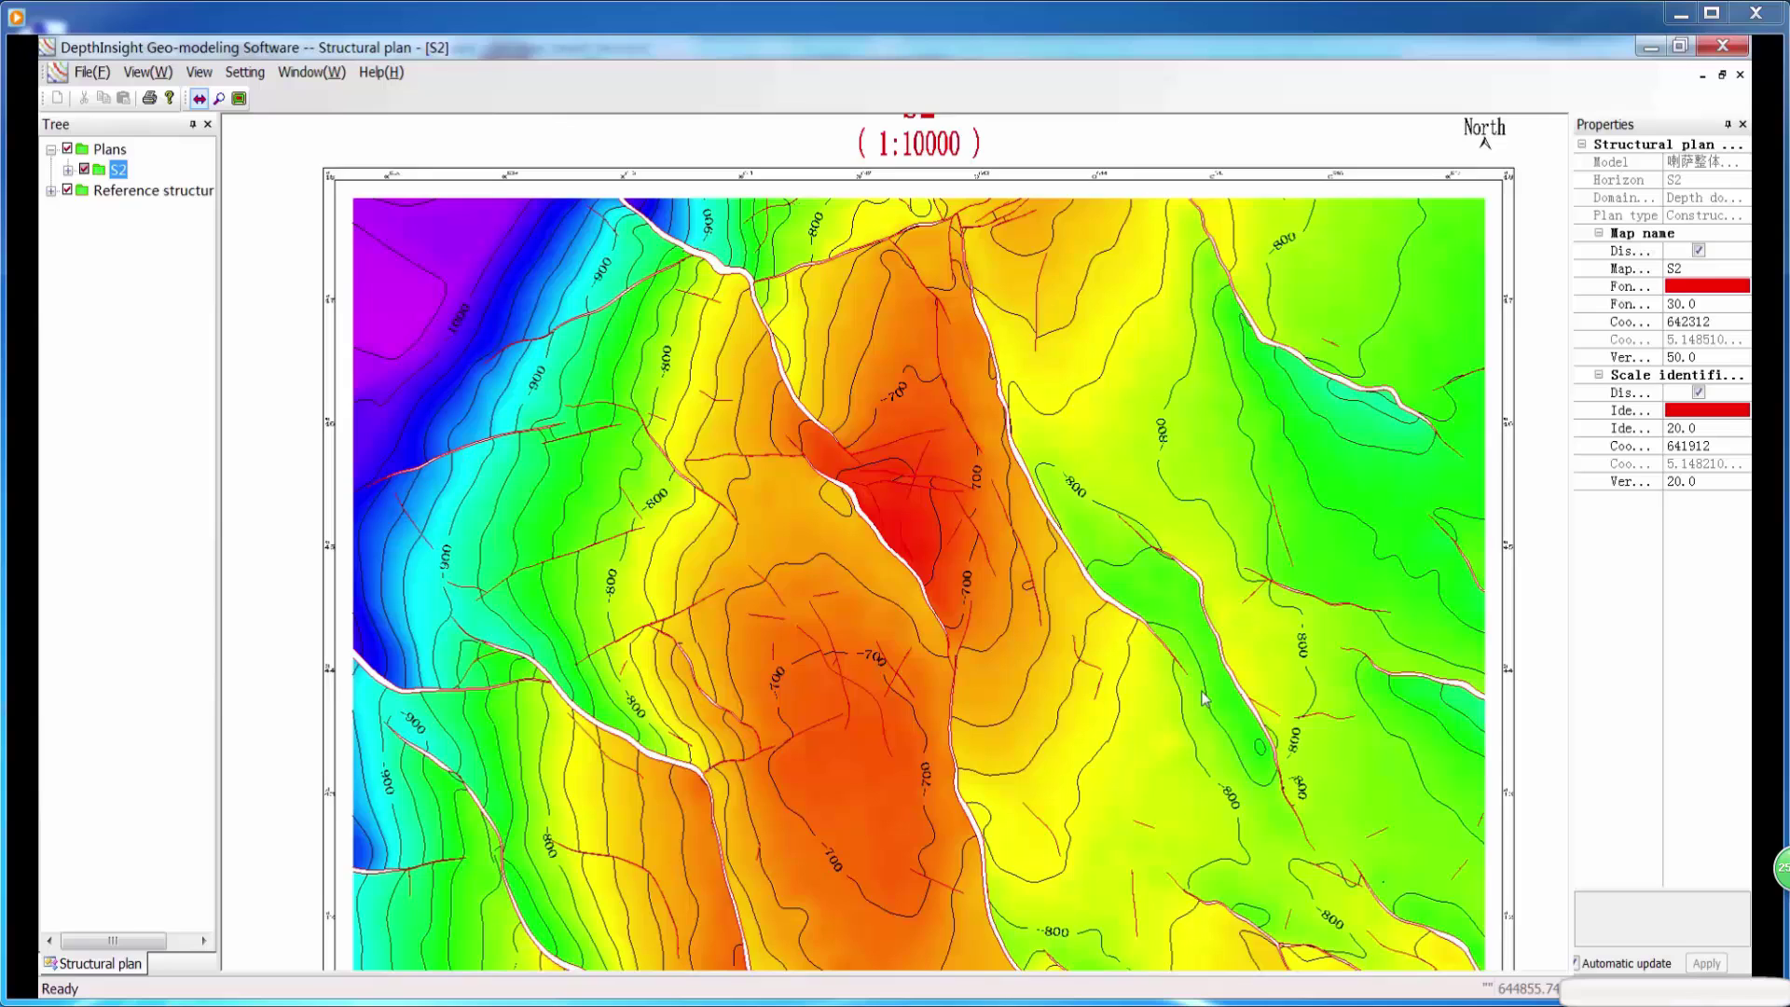
{"action": "scroll", "coordinate": [1200, 596], "scroll_direction": "up", "scroll_amount": 3}
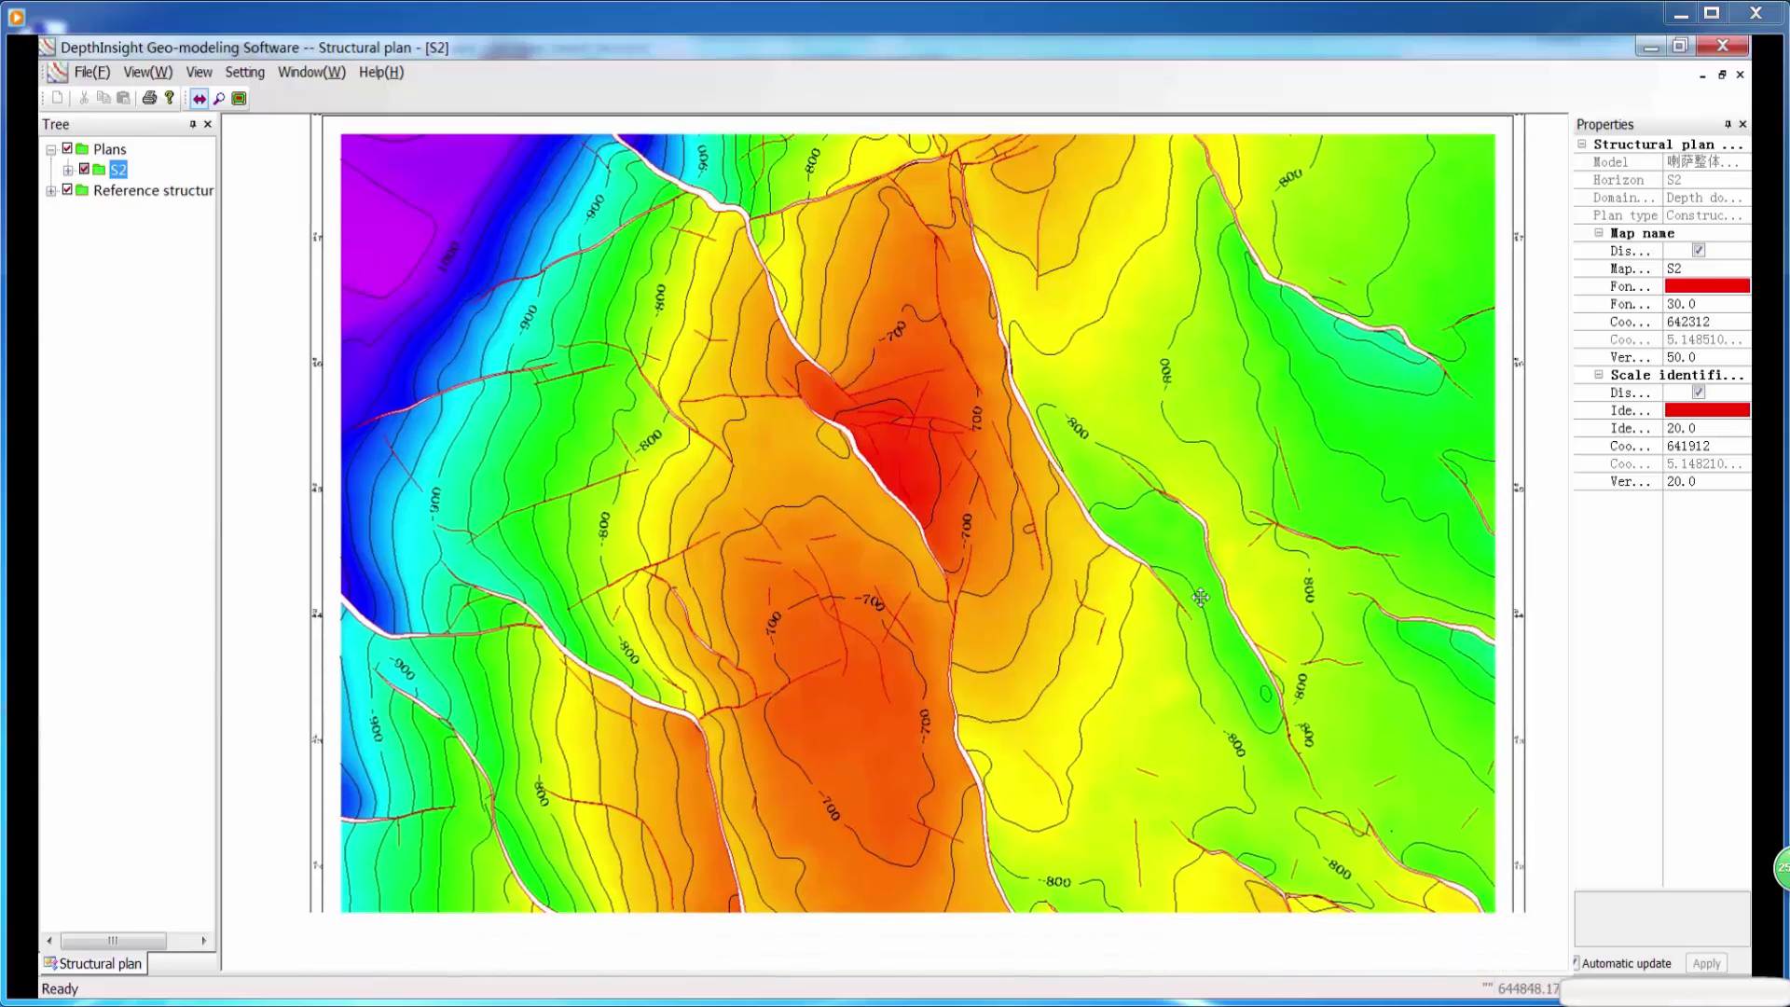
{"action": "left_click_drag", "start_coordinate": [1200, 597], "coordinate": [1183, 489]}
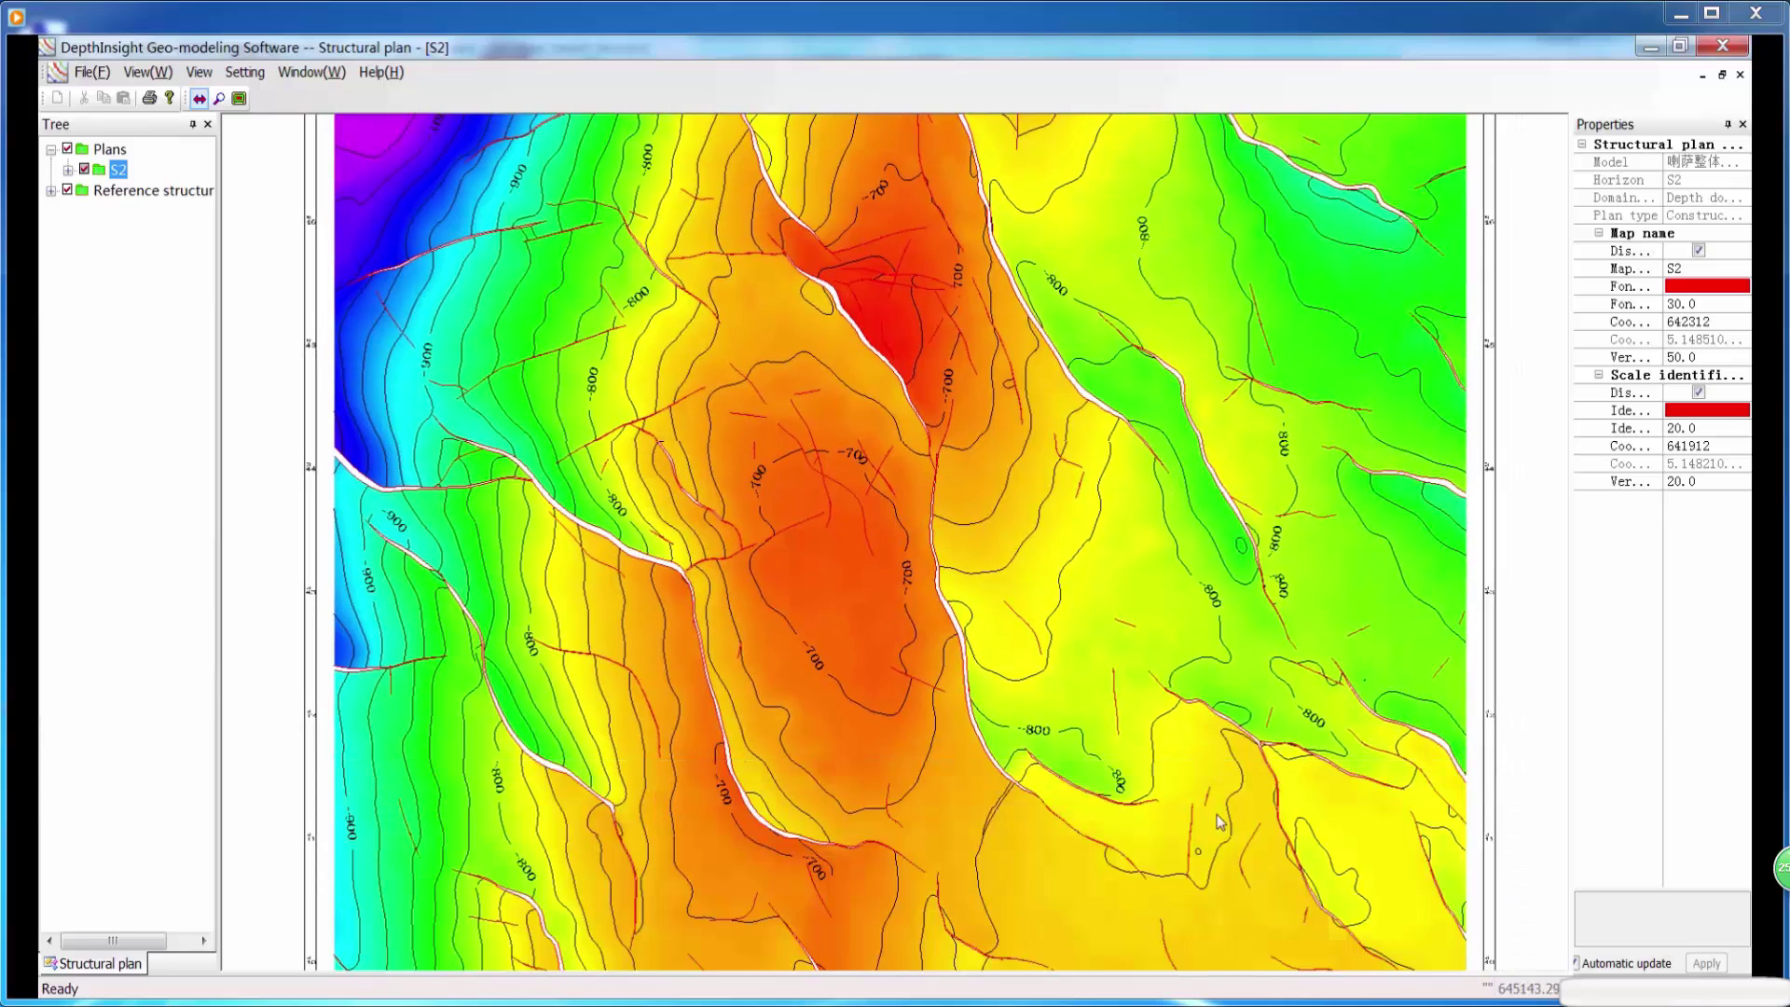
{"action": "left_click_drag", "start_coordinate": [1220, 823], "coordinate": [1208, 590]}
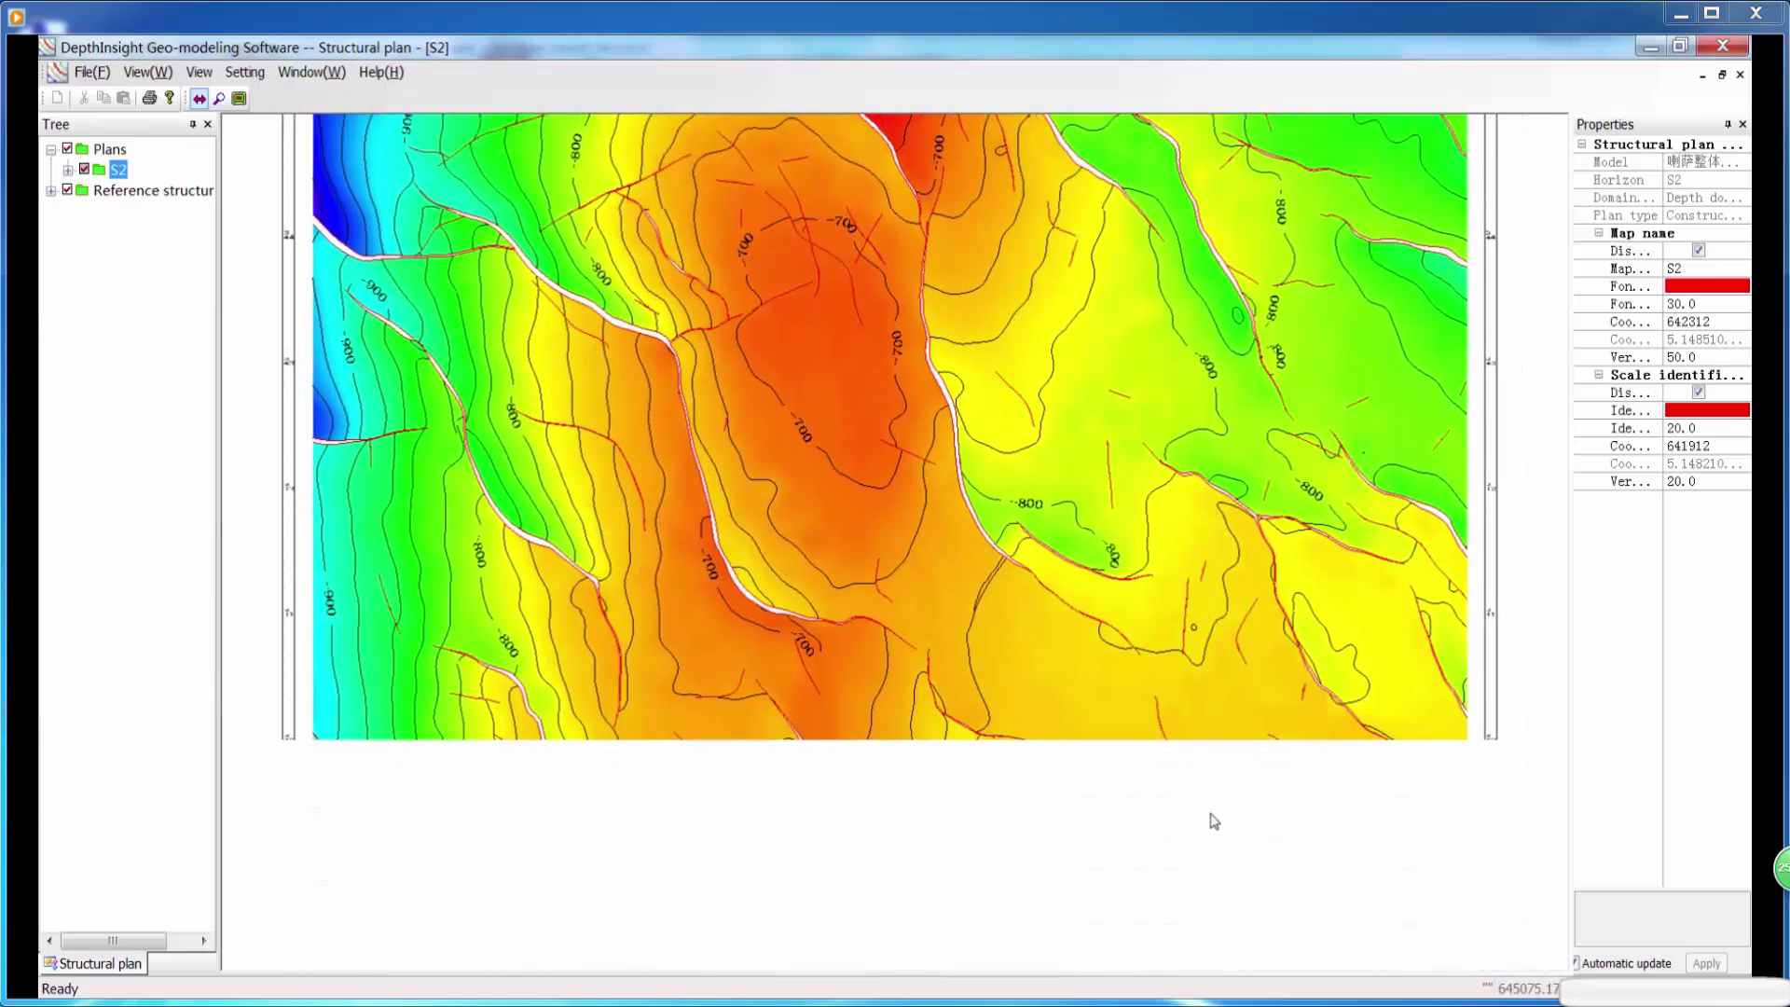
{"action": "left_click", "coordinate": [239, 98]}
{"action": "left_click", "coordinate": [219, 98]}
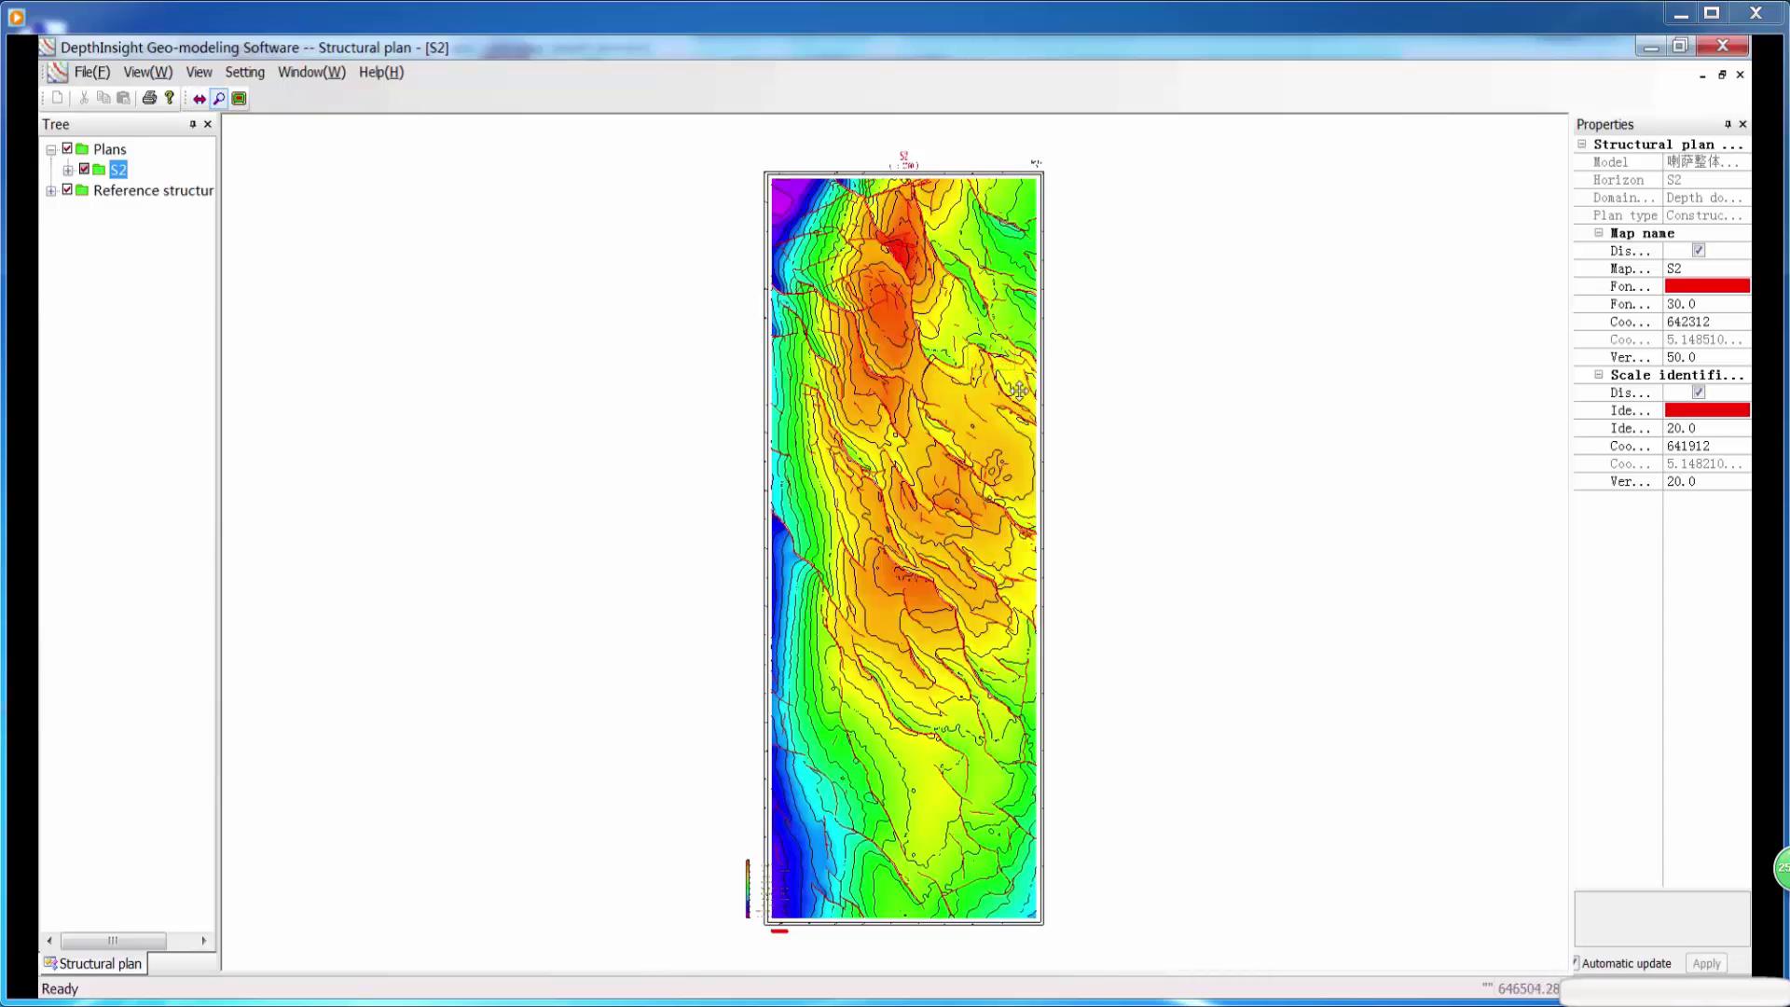
{"action": "left_click_drag", "start_coordinate": [1019, 391], "coordinate": [1060, 399]}
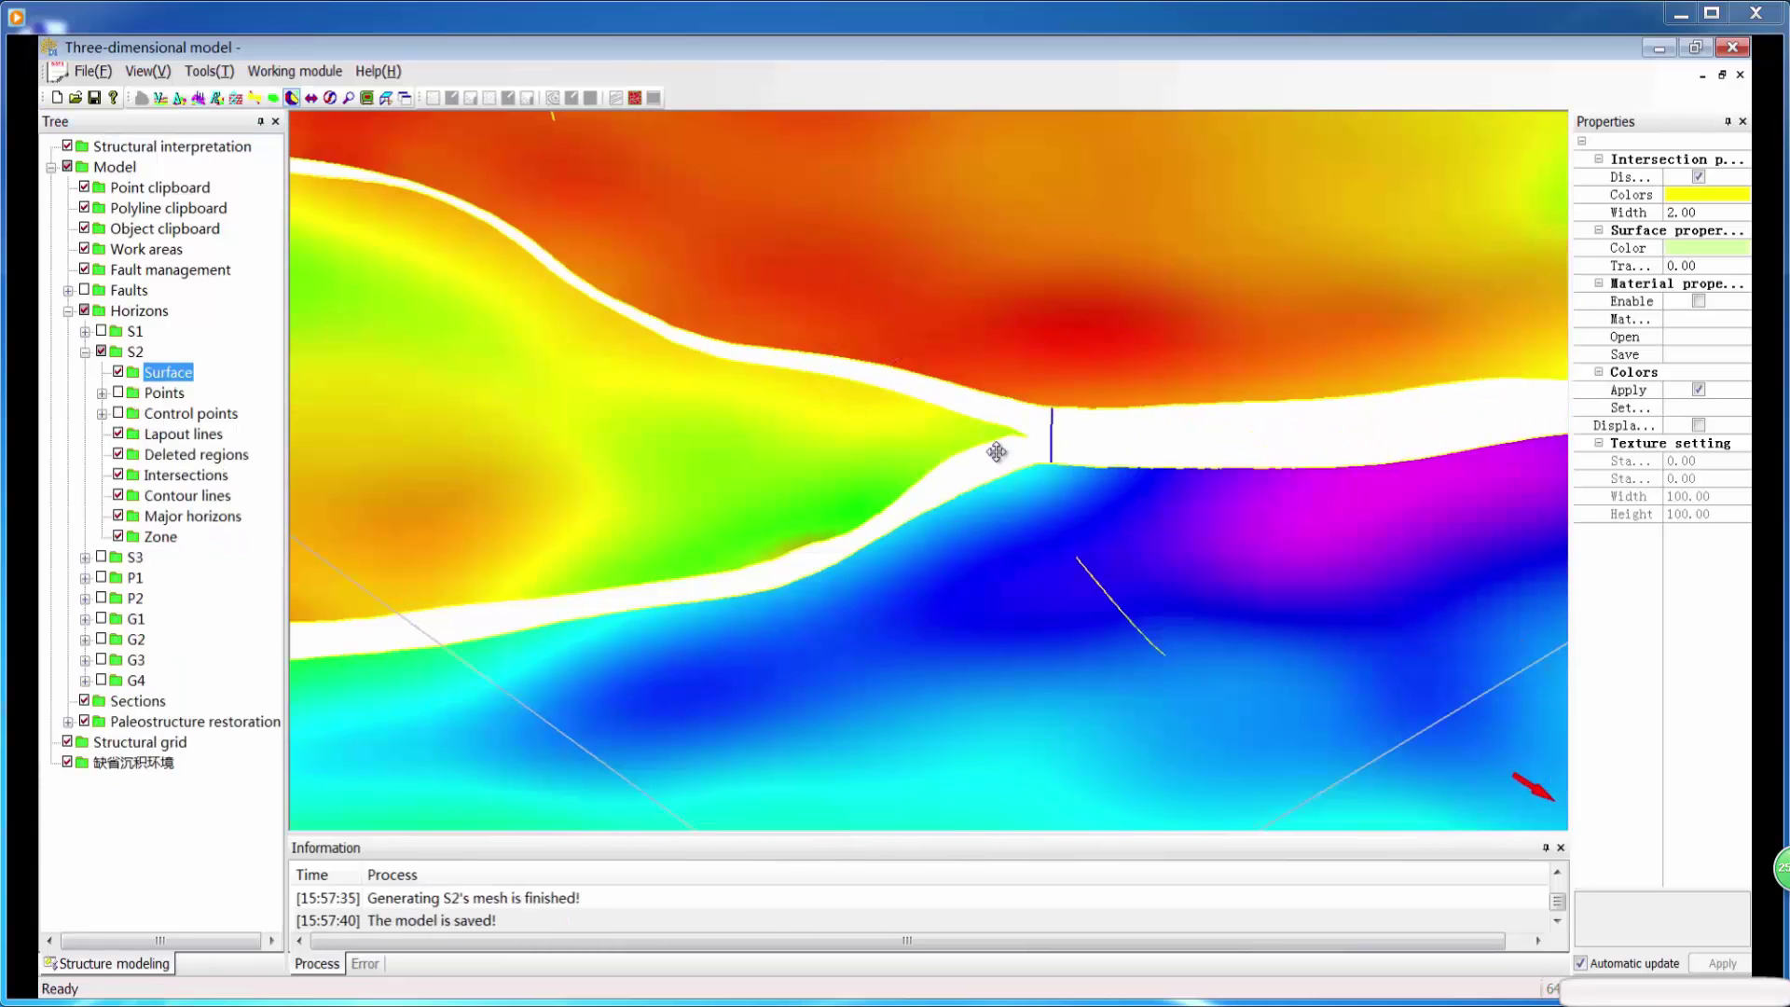
Step: Examine the junction of the fault gaps on the S2 surface in the three-dimensional model from another angle
{"action": "scroll", "coordinate": [1060, 454], "scroll_direction": "down", "scroll_amount": 2}
{"action": "middle_click_drag", "start_coordinate": [1011, 455], "coordinate": [912, 522]}
{"action": "left_click_drag", "start_coordinate": [912, 522], "coordinate": [926, 485]}
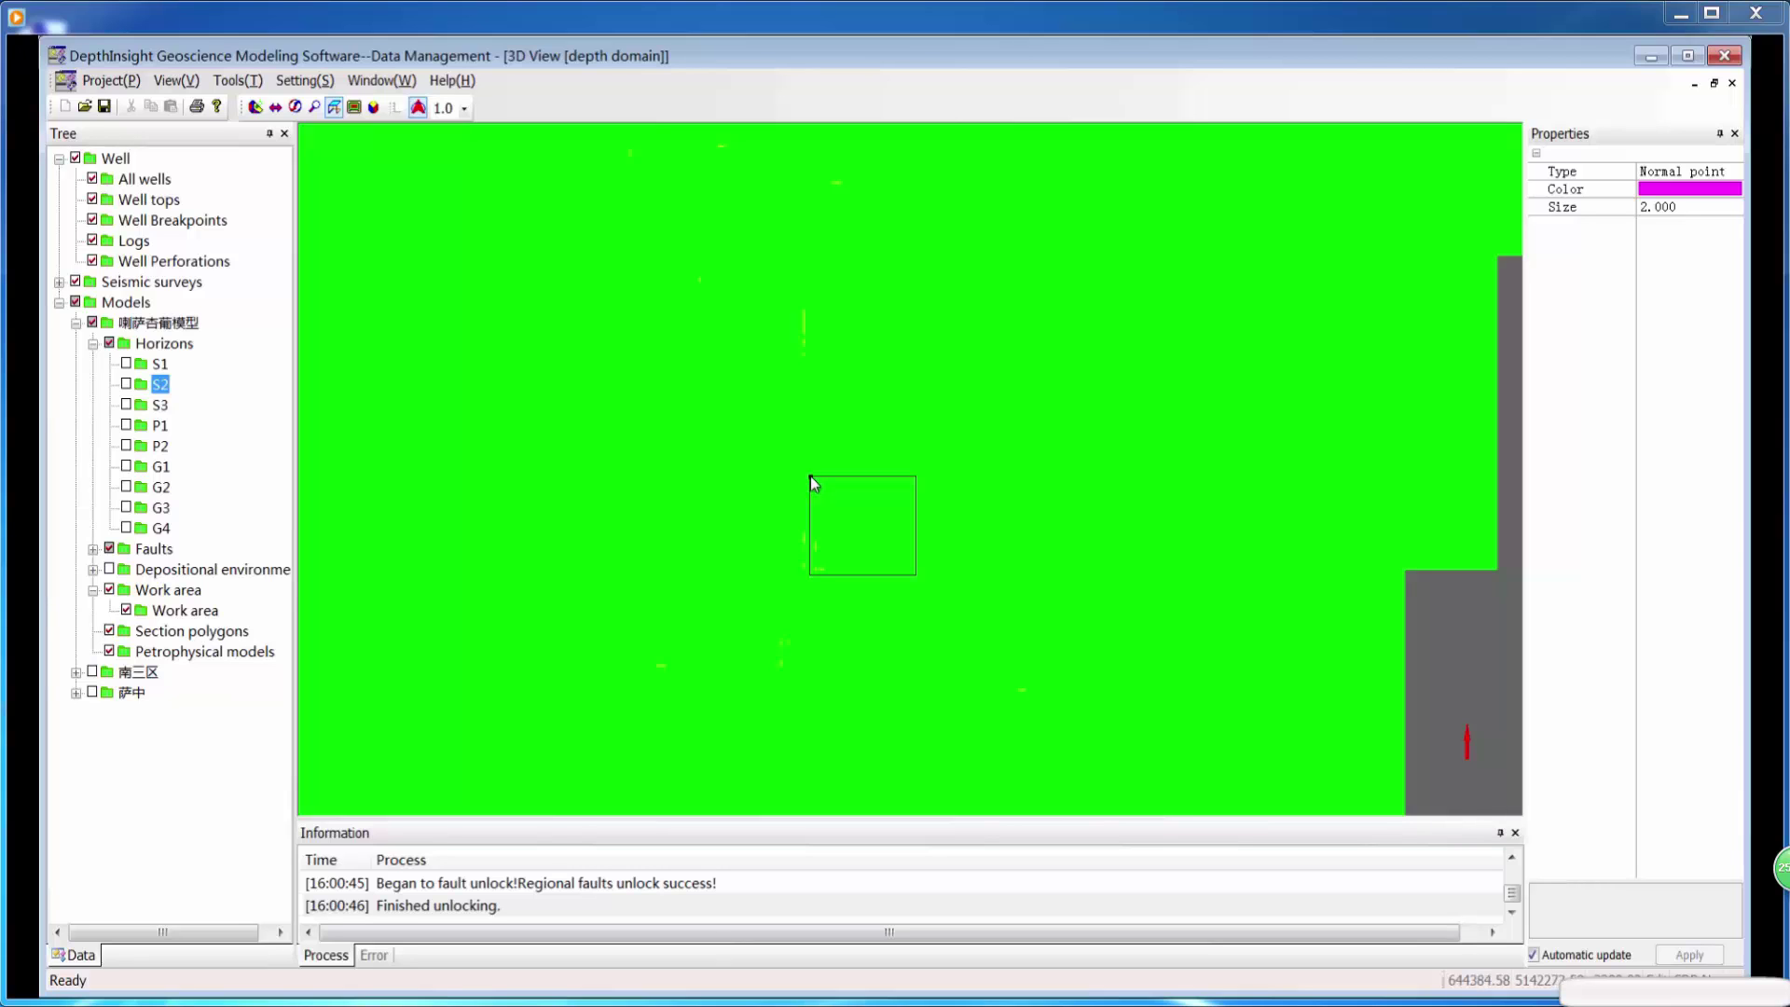
Step: Mark a rectangular area on the depth-domain map for horizon S2 and zoom its structural plan to the fault junction around fault 240
{"action": "left_click", "coordinate": [811, 478]}
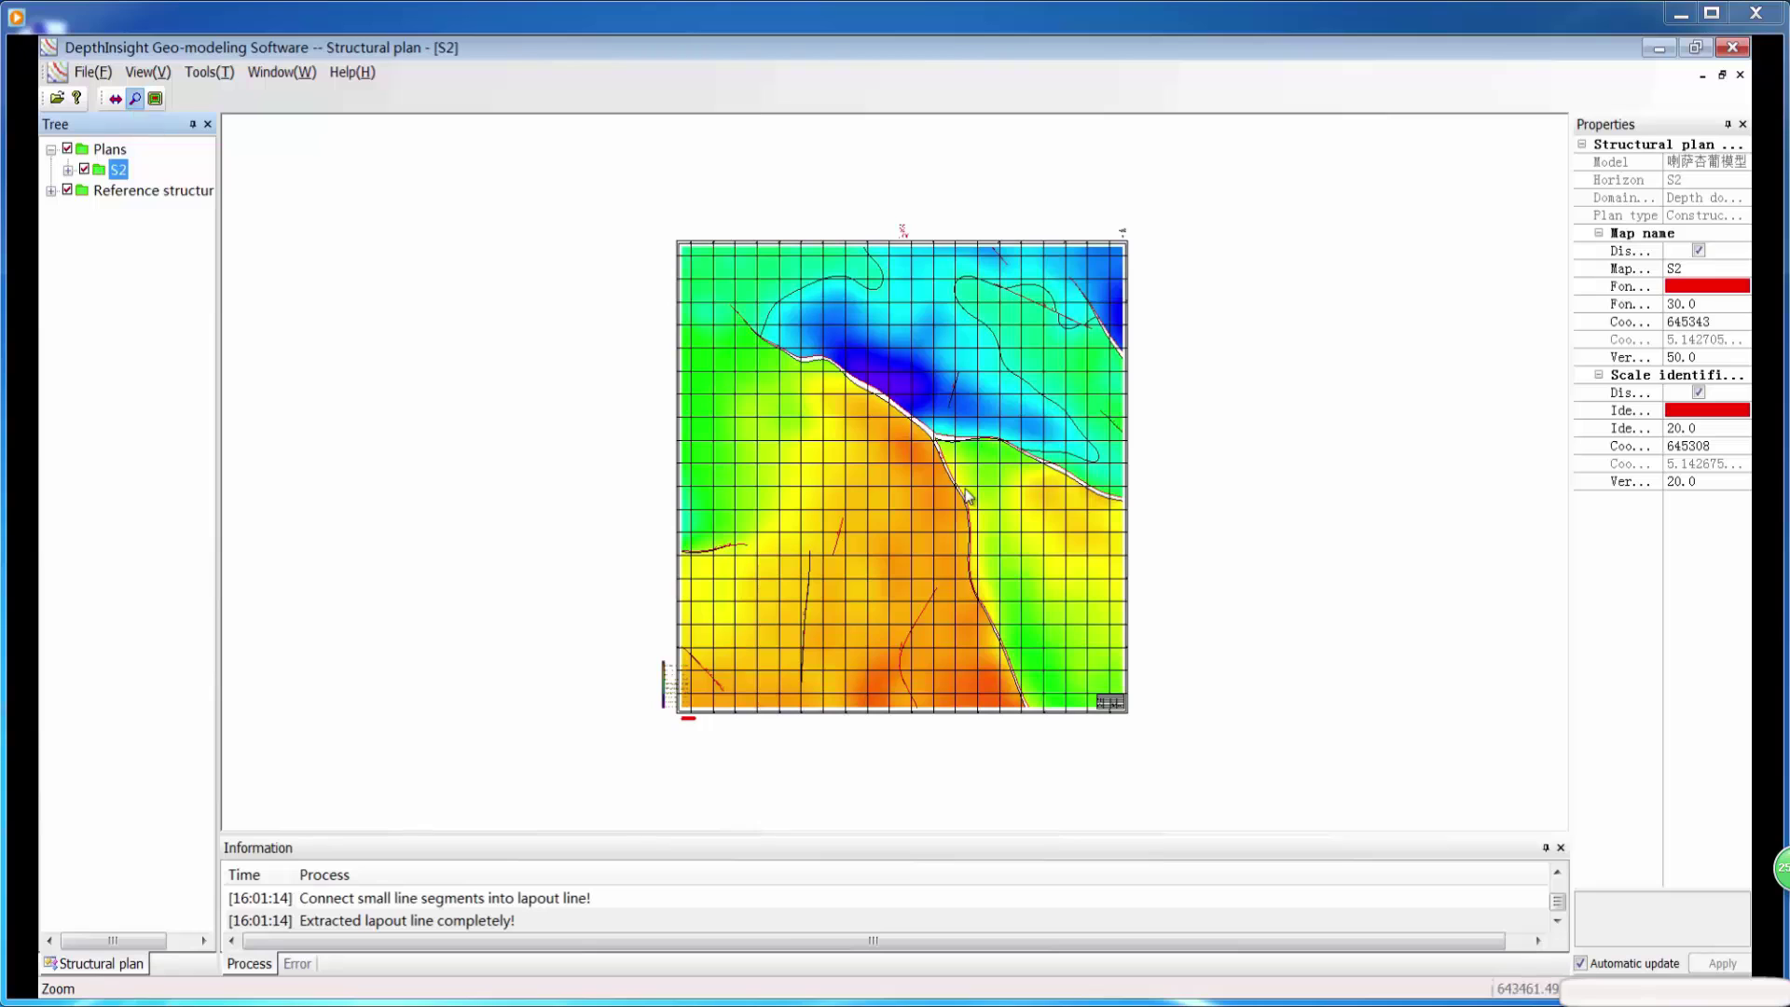
{"action": "left_click_drag", "start_coordinate": [859, 399], "coordinate": [1033, 457]}
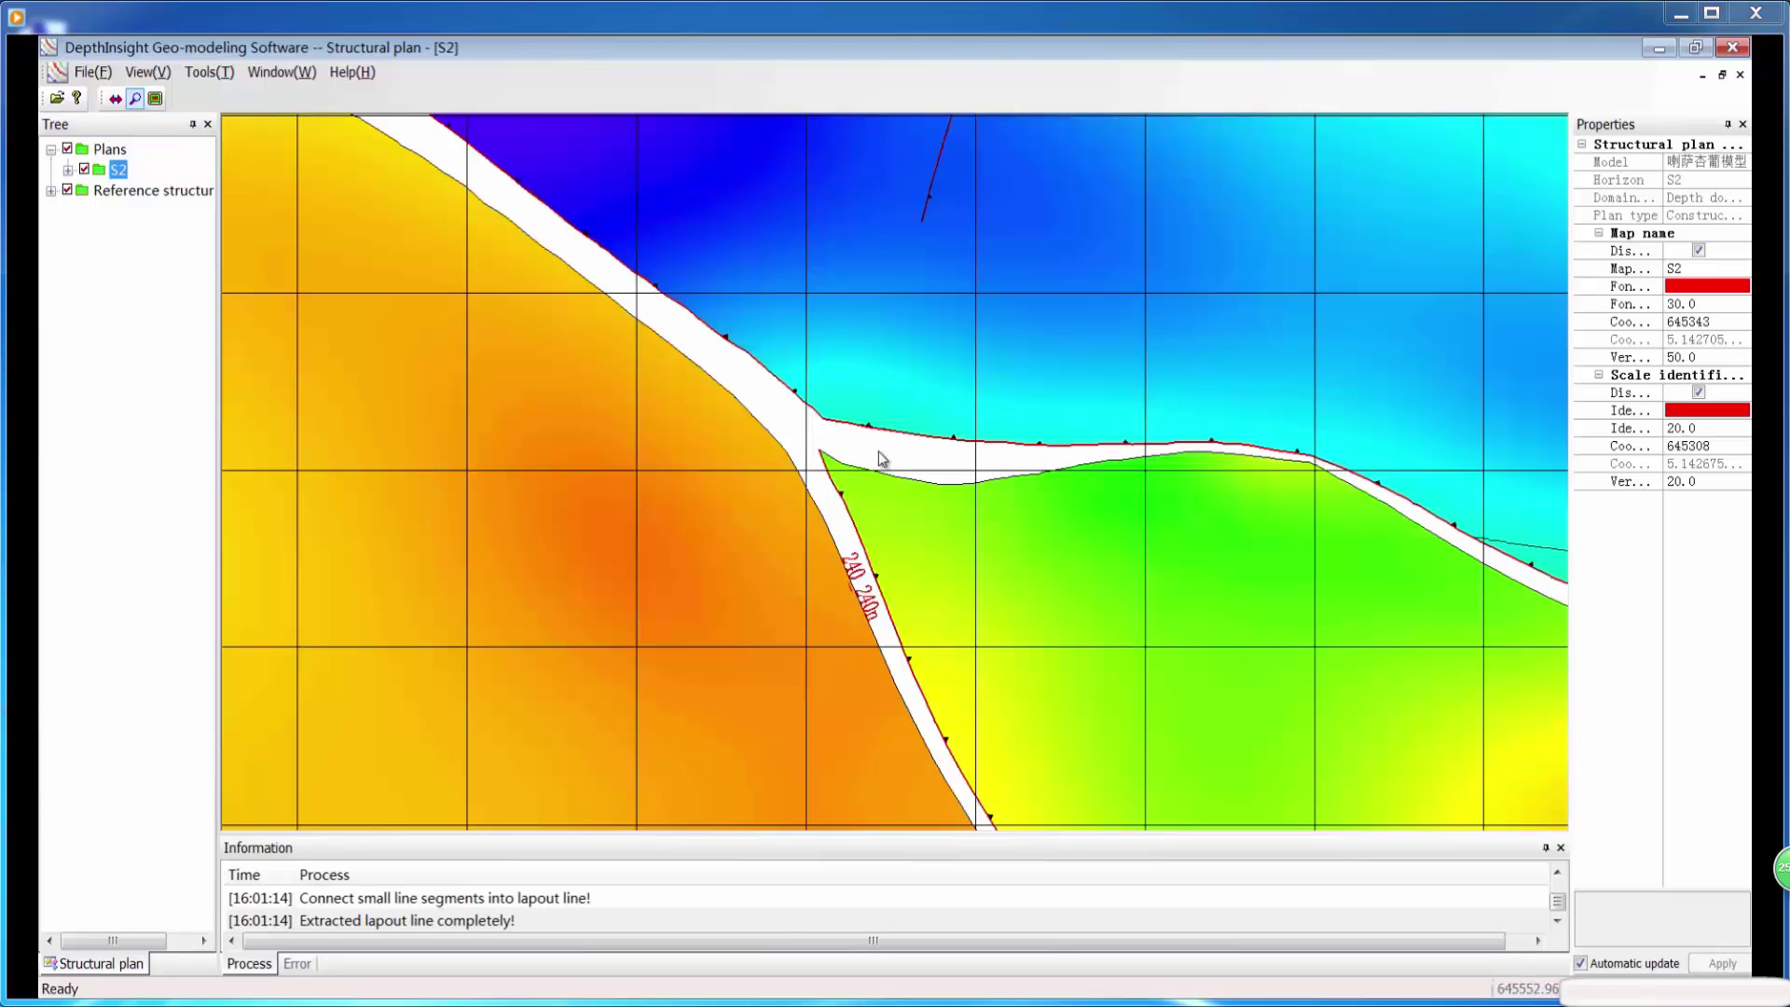
{"action": "right_click_drag", "start_coordinate": [1103, 483], "coordinate": [808, 480]}
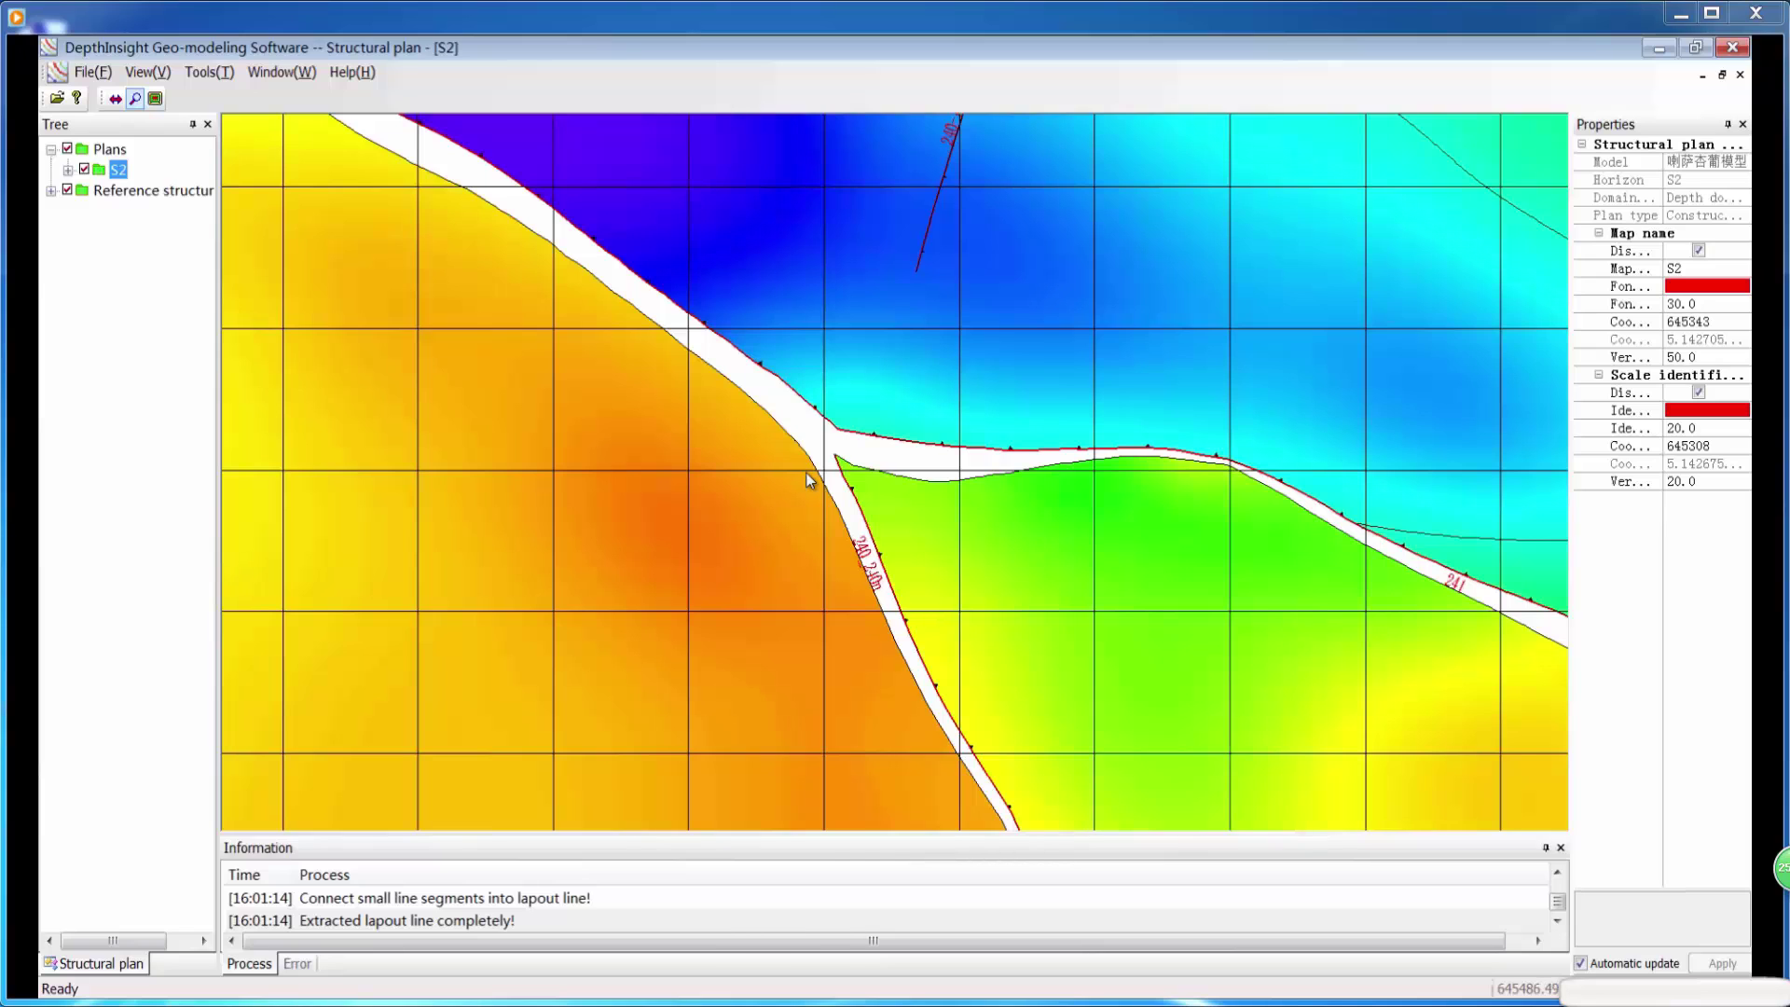